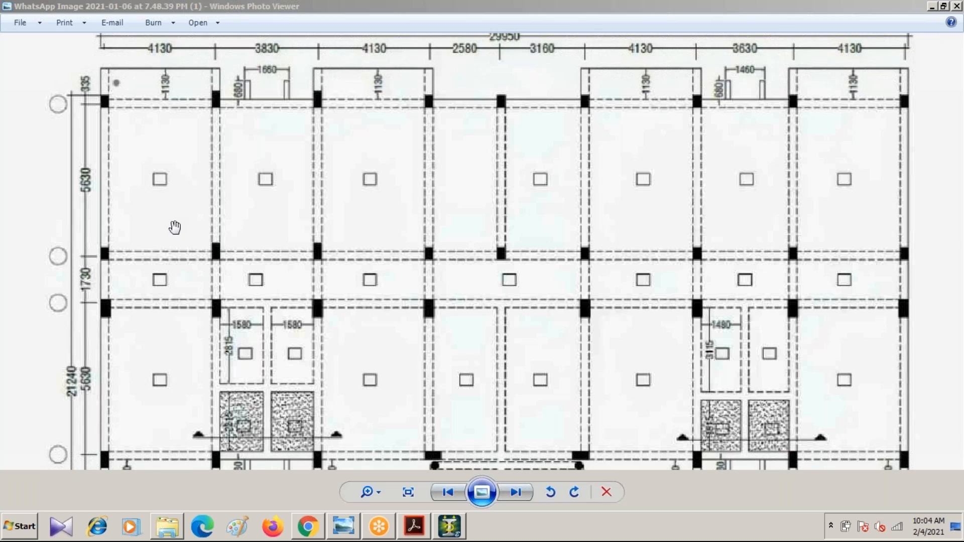
- Review the floor plan image and create the first node at the origin (0, 0, 0) in STAAD.Pro's node table
left_click(449, 526)
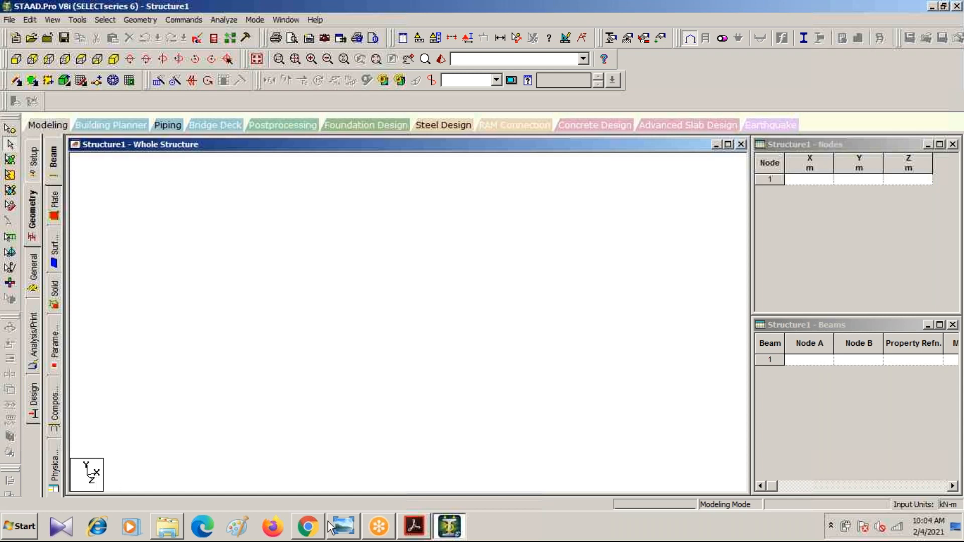
left_click(344, 527)
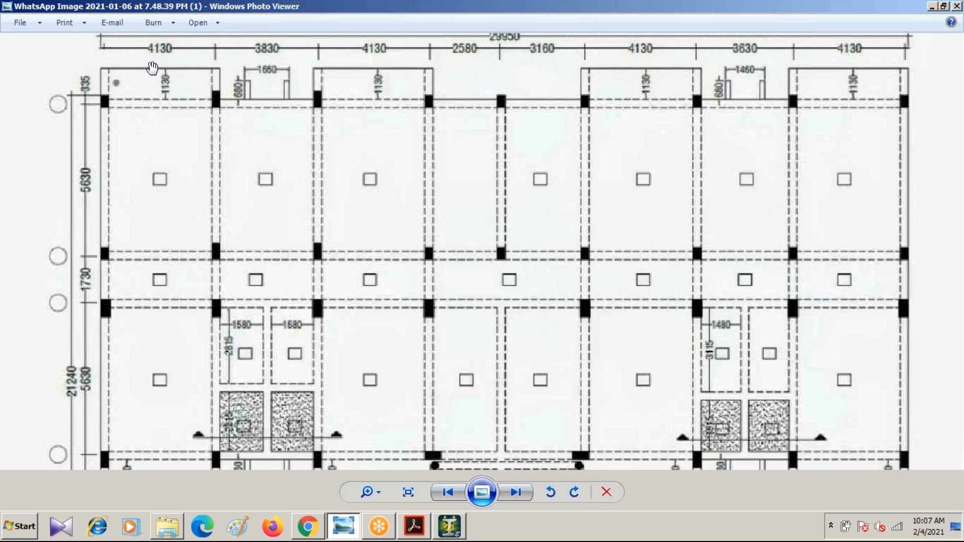
left_click(866, 201)
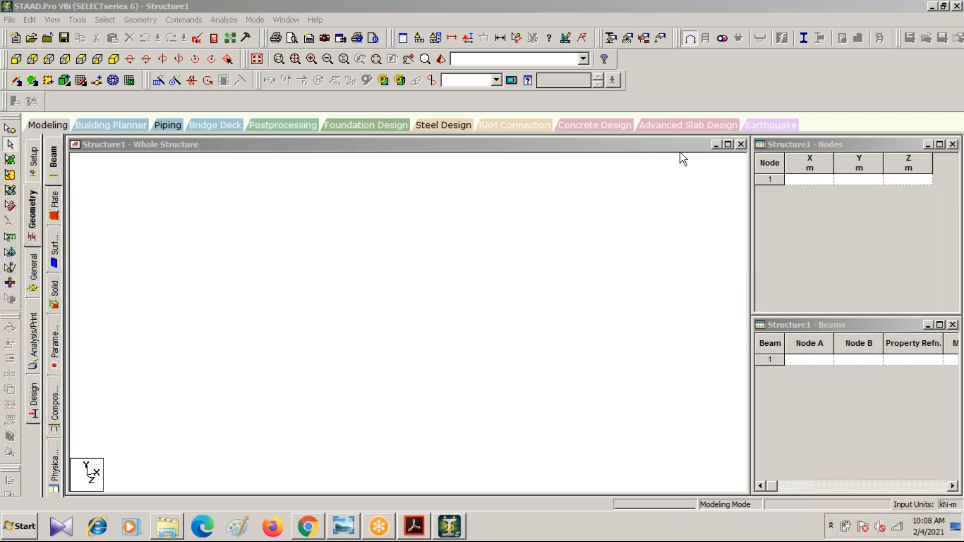
left_click(814, 181)
type("0")
key("Tab")
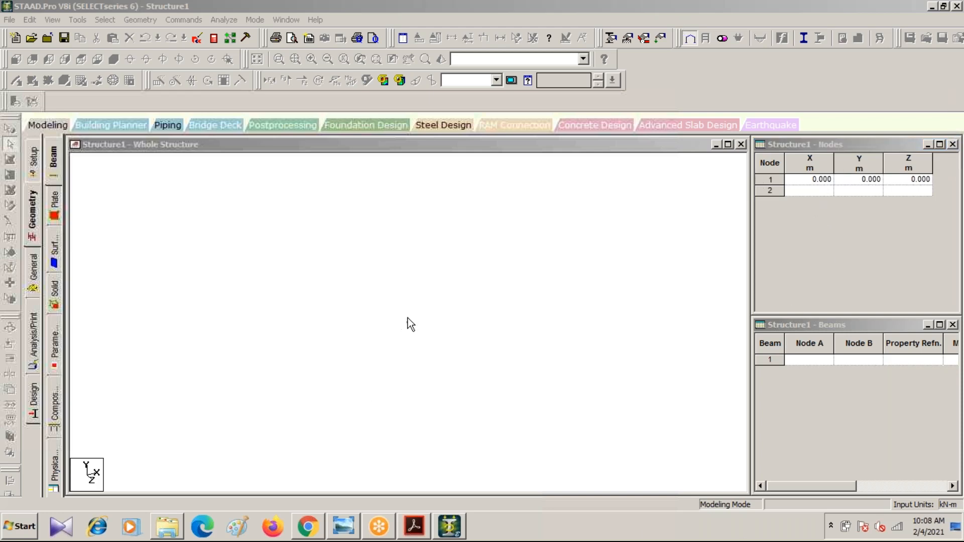
- Check the bays on the floor plan, select the origin node and set up an 8-step Translational Repeat along X
left_click(344, 527)
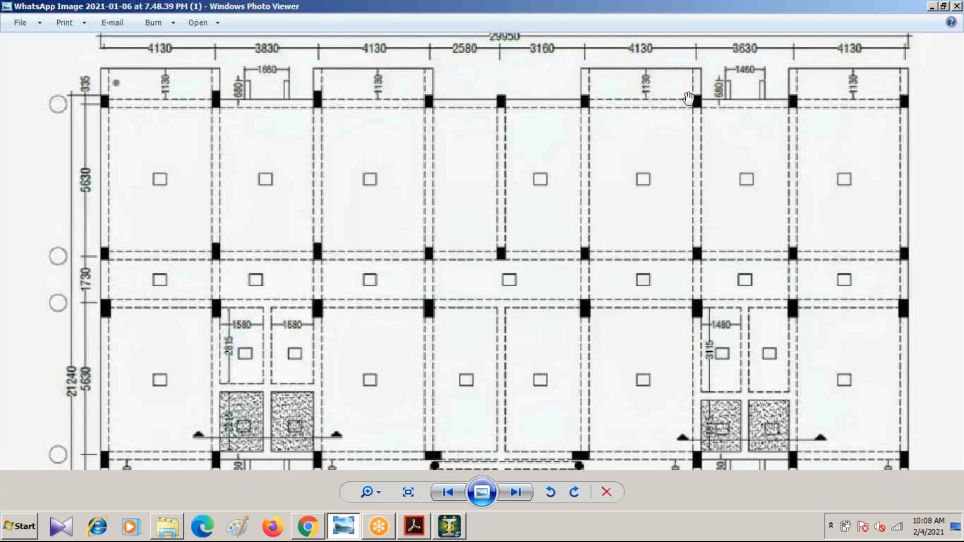
left_click(718, 61)
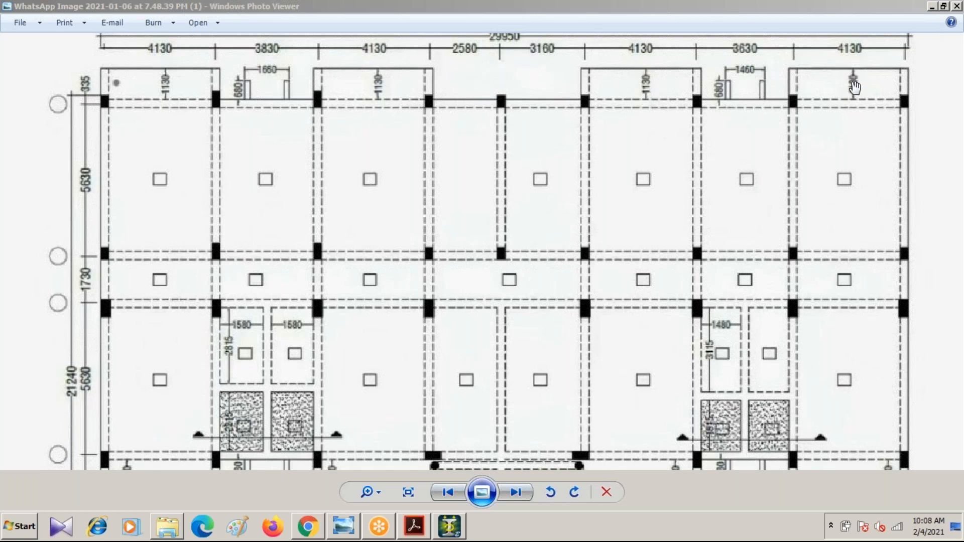
left_click(449, 526)
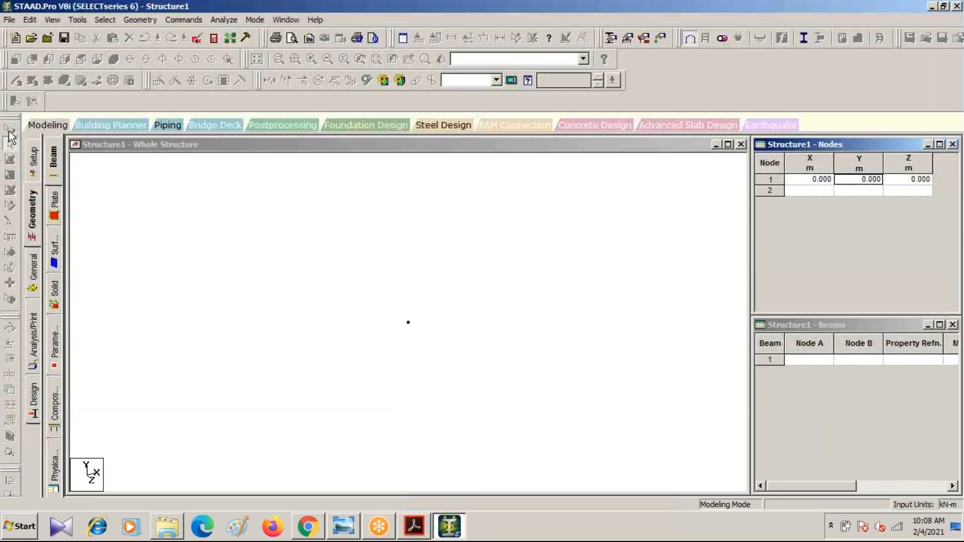
left_click(370, 345)
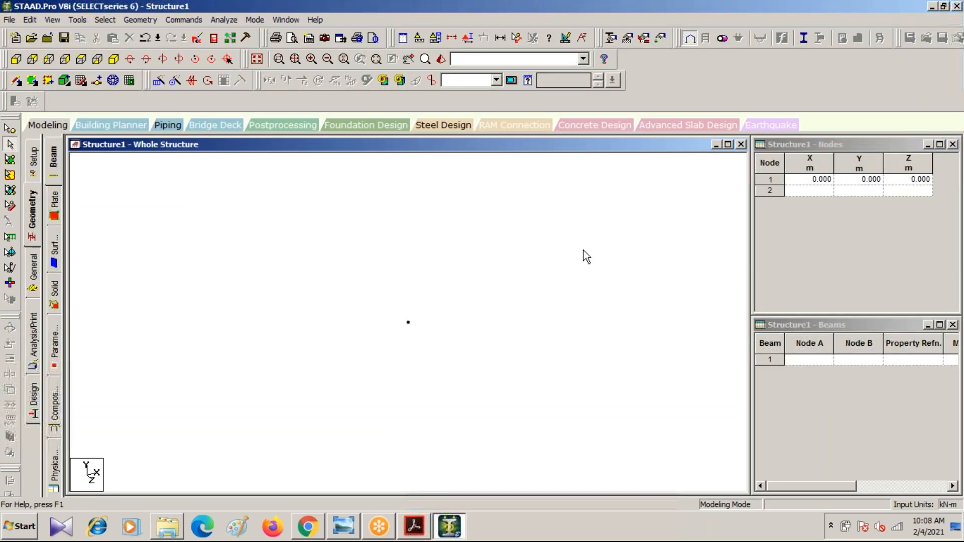
left_click(11, 128)
left_click_drag(383, 303, 448, 352)
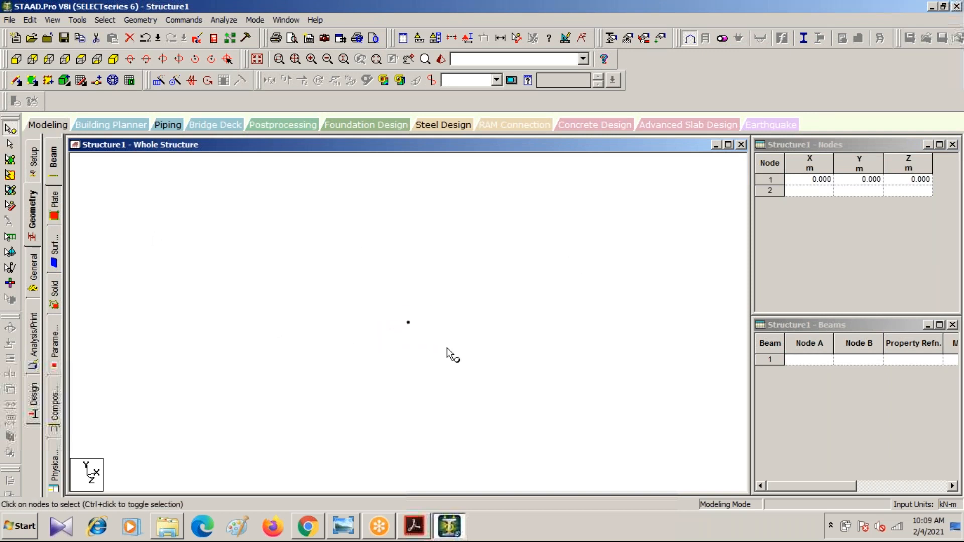
left_click(158, 81)
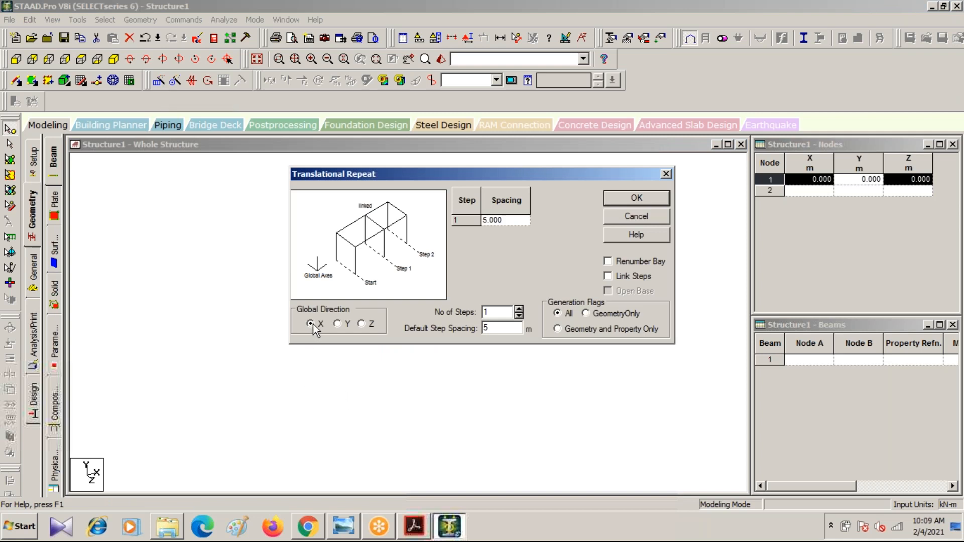
left_click_drag(499, 311, 475, 314)
type("8")
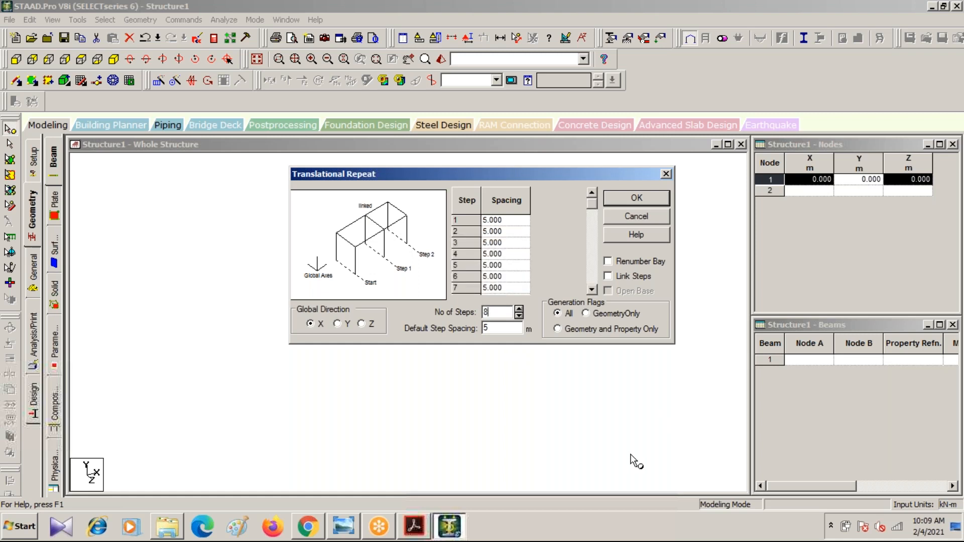
- Consult the floor plan, set the first step's spacing to 4 m and save the structure at the auto-save prompt
left_click(504, 221)
left_click_drag(505, 221, 450, 222)
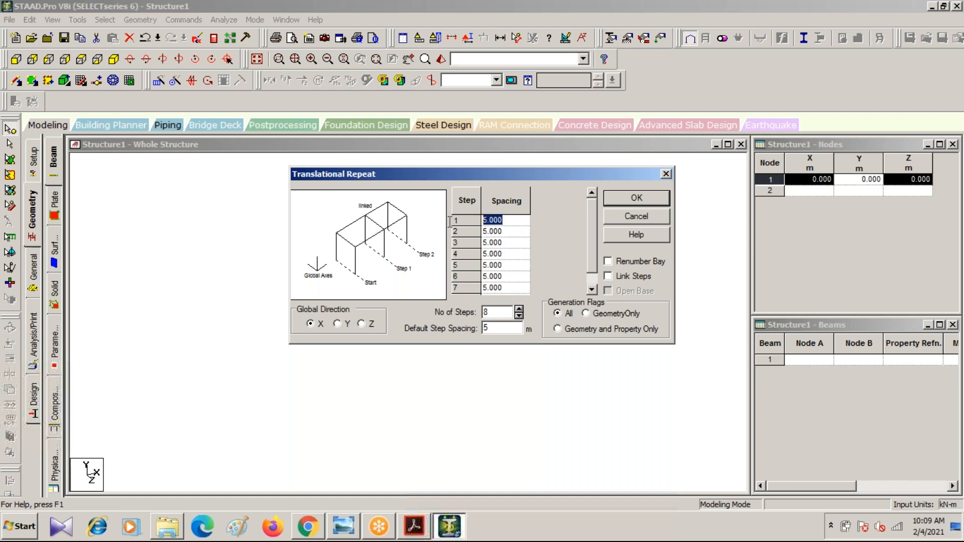
left_click(343, 526)
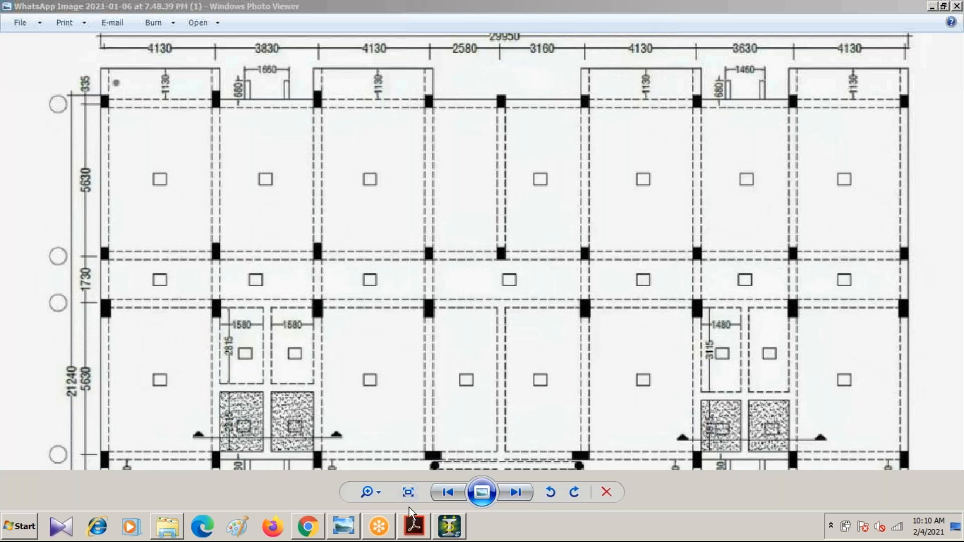
mouse_move(447, 533)
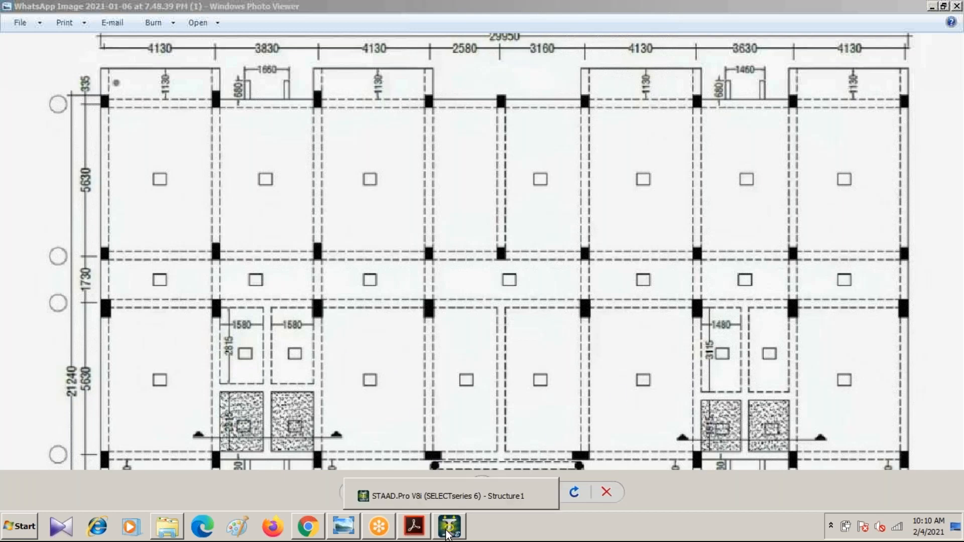
left_click(449, 533)
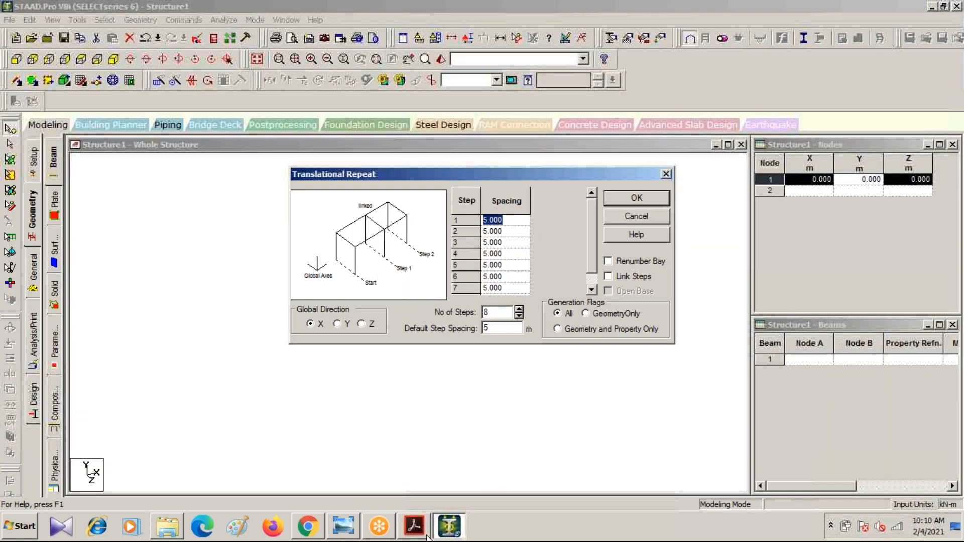
left_click(443, 532)
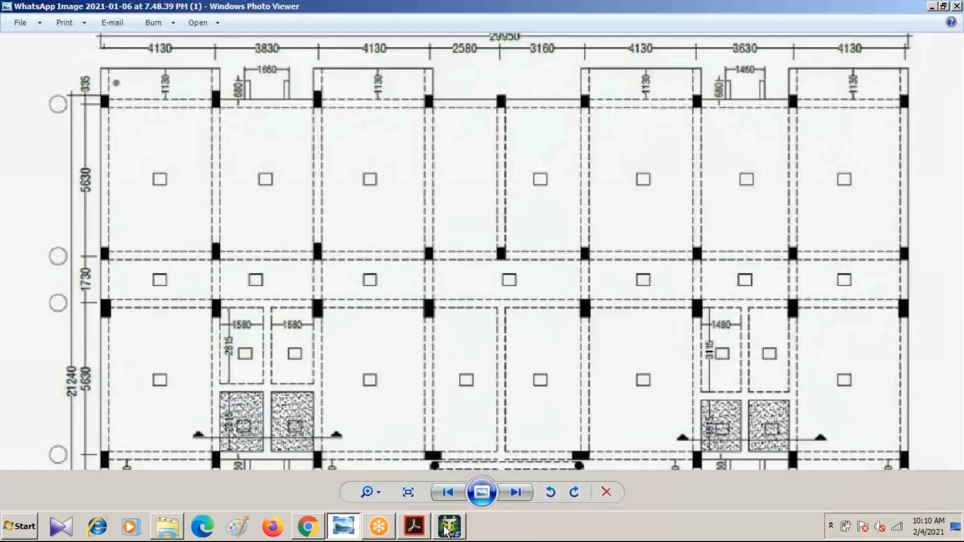
left_click(444, 532)
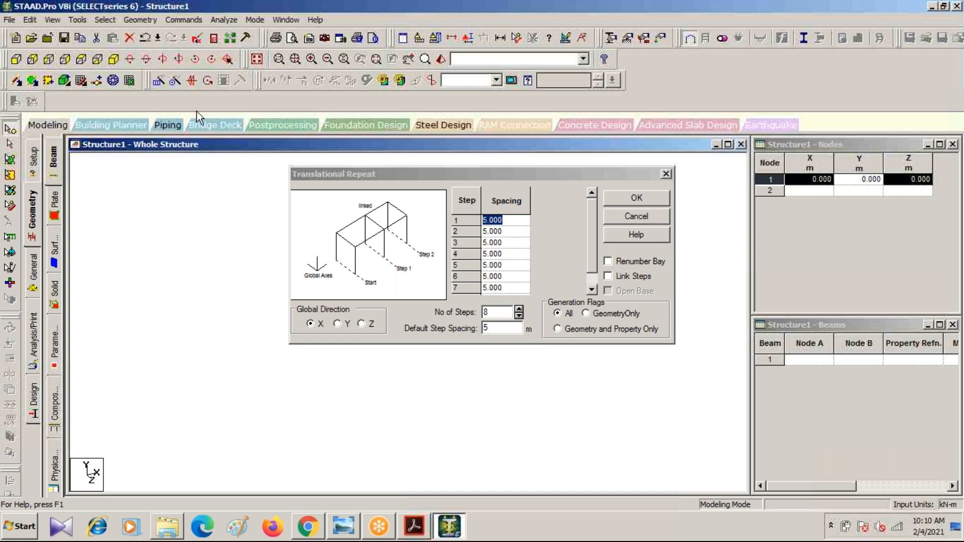
left_click_drag(515, 220, 449, 222)
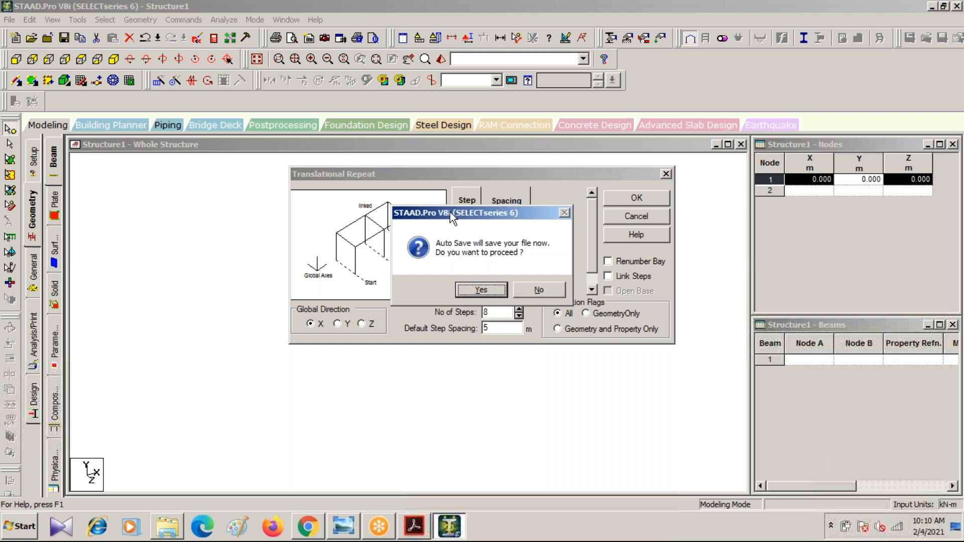
left_click(481, 290)
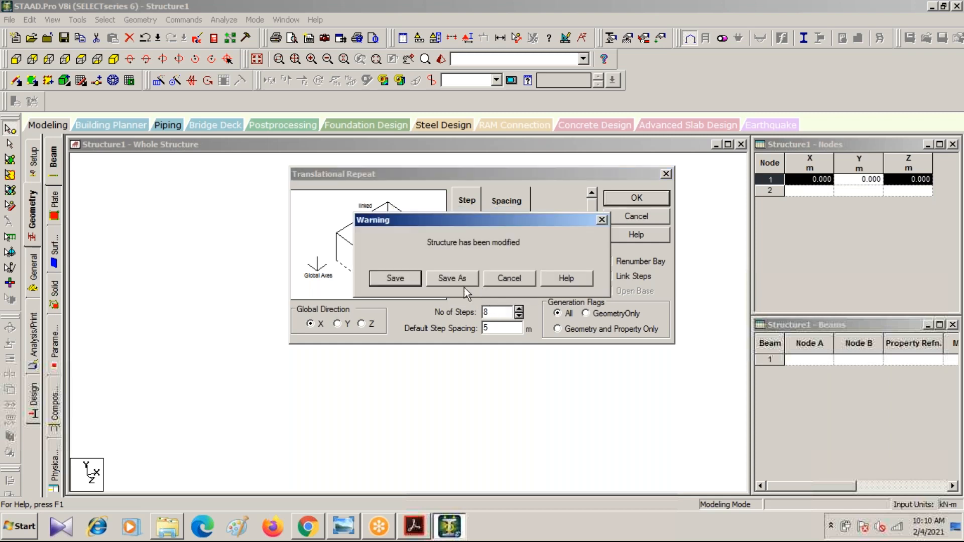
left_click(392, 279)
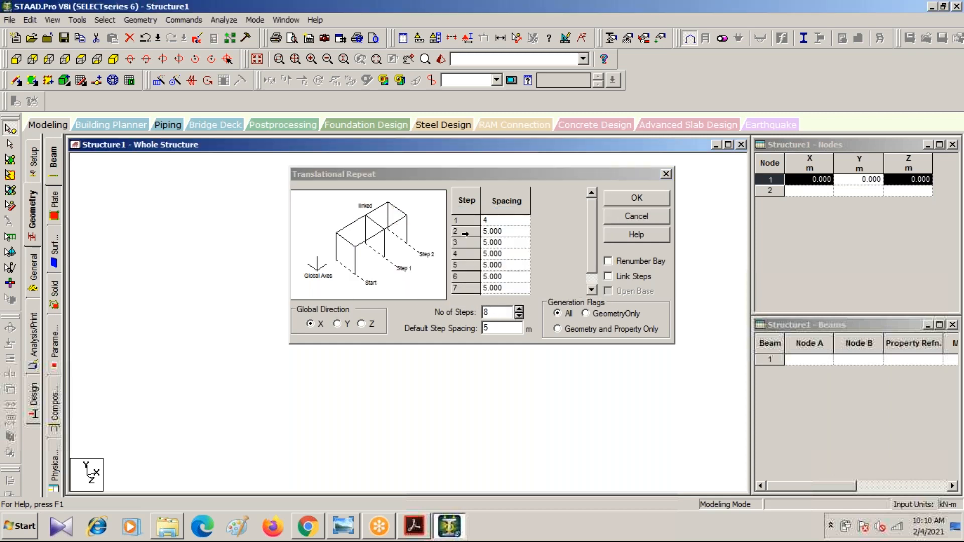
left_click(504, 218)
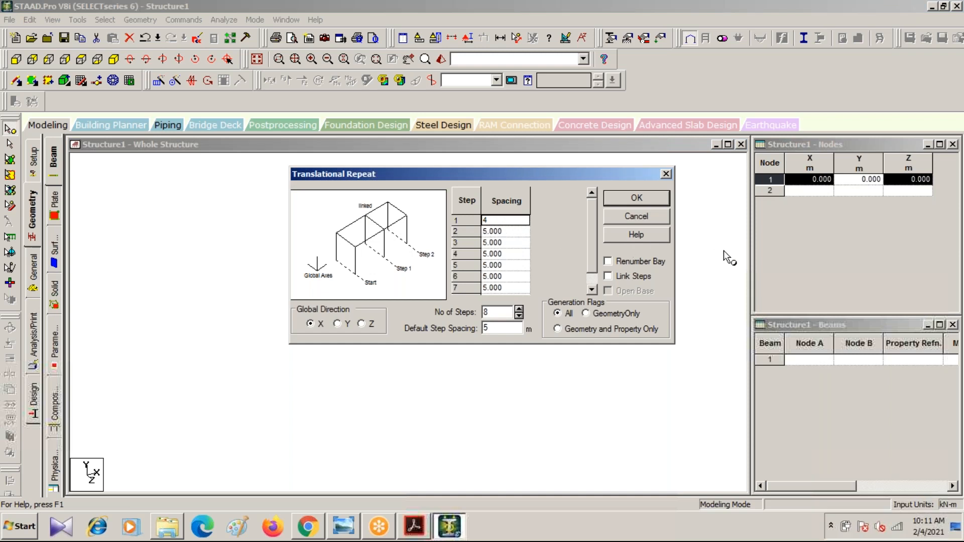
key("Return")
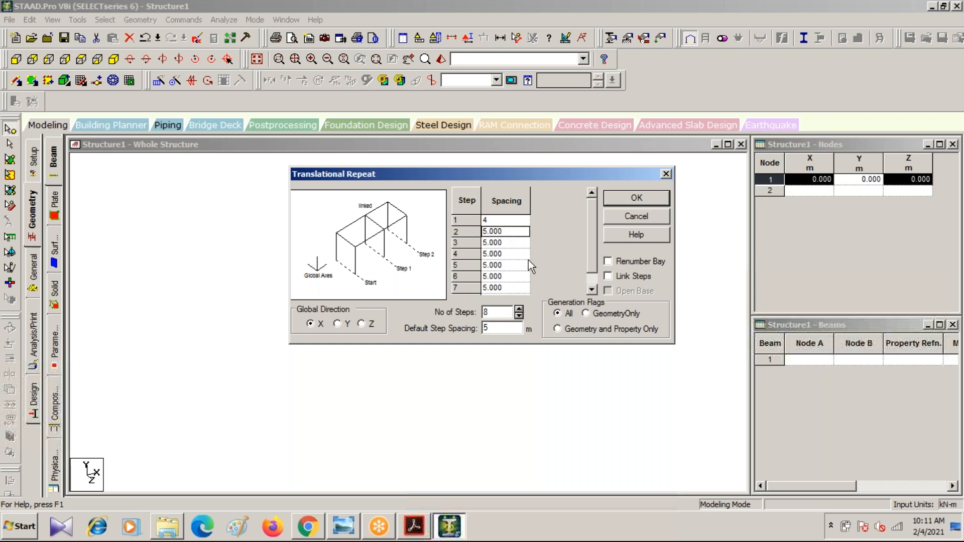
type("231")
key("BackSpace")
key("BackSpace")
key("BackSpace")
key("Down")
key("Up")
- Look up the second bay width on the floor plan and set the second step's spacing to 3.830 m
left_click(344, 526)
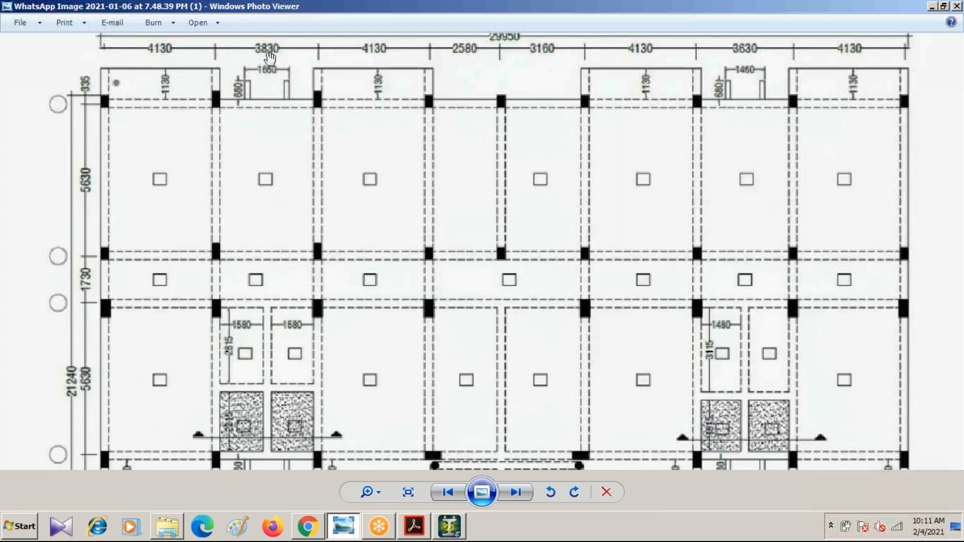
left_click(461, 526)
type("3")
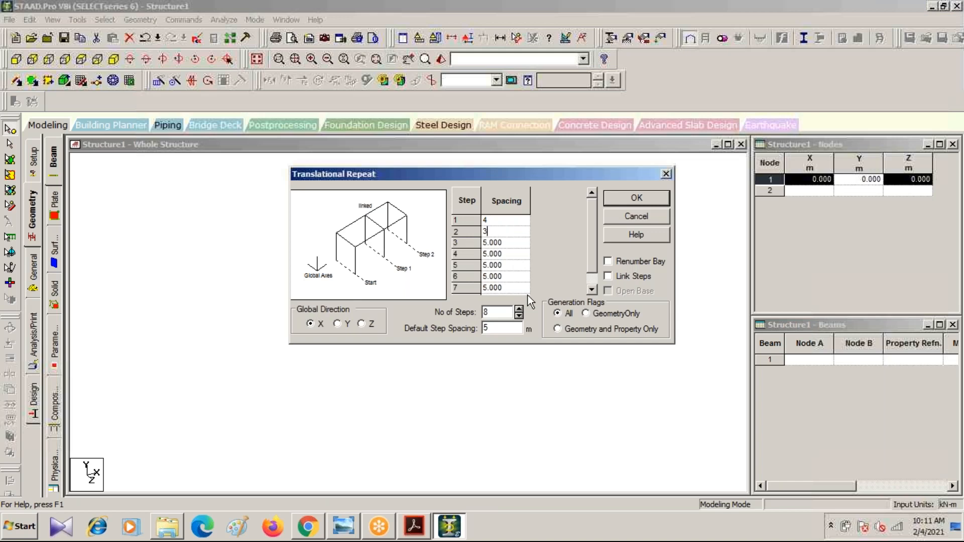
type(".830")
key("Down")
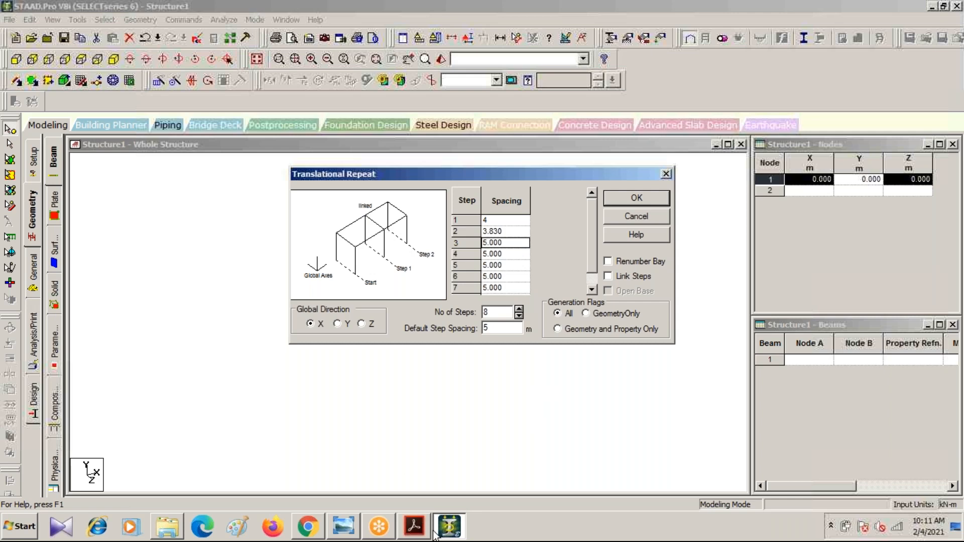
- Check the third bay on the floor plan, then set the first step's spacing to 4.130 m and copy it to the third step
left_click(342, 527)
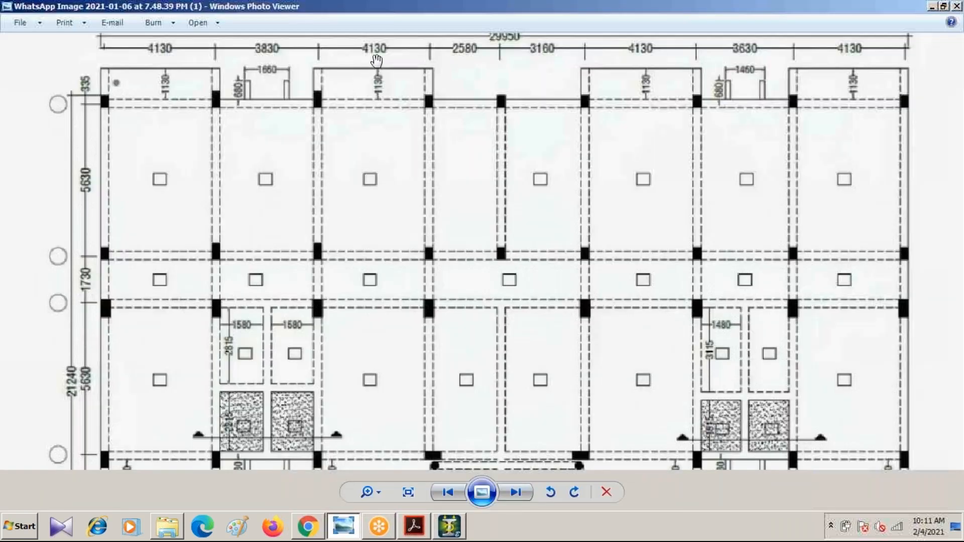
left_click(346, 528)
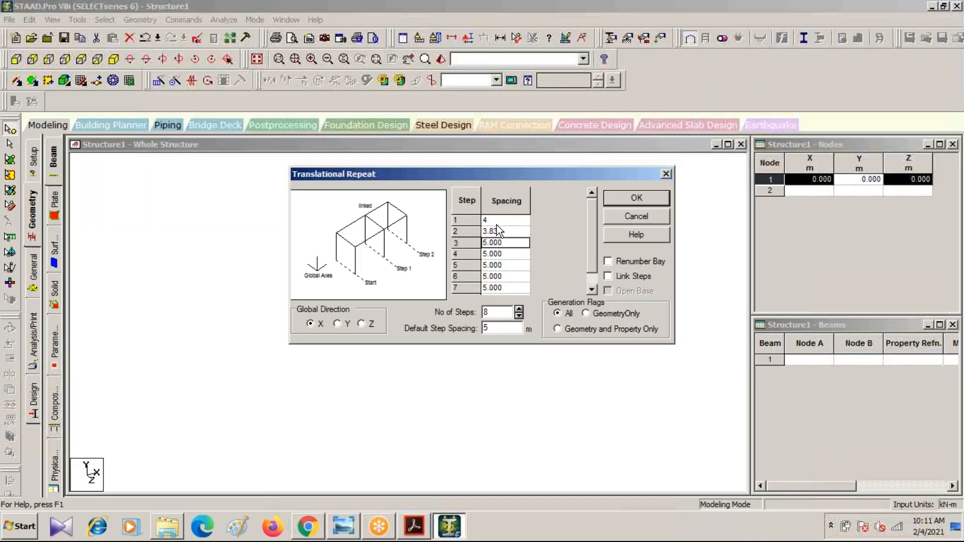
left_click(493, 220)
double_click(509, 222)
key("ctrl+c")
left_click(507, 243)
double_click(507, 243)
key("ctrl+v")
- Look up the fourth bay width on the floor plan and set the fourth step's spacing to 2.580 m
left_click(344, 526)
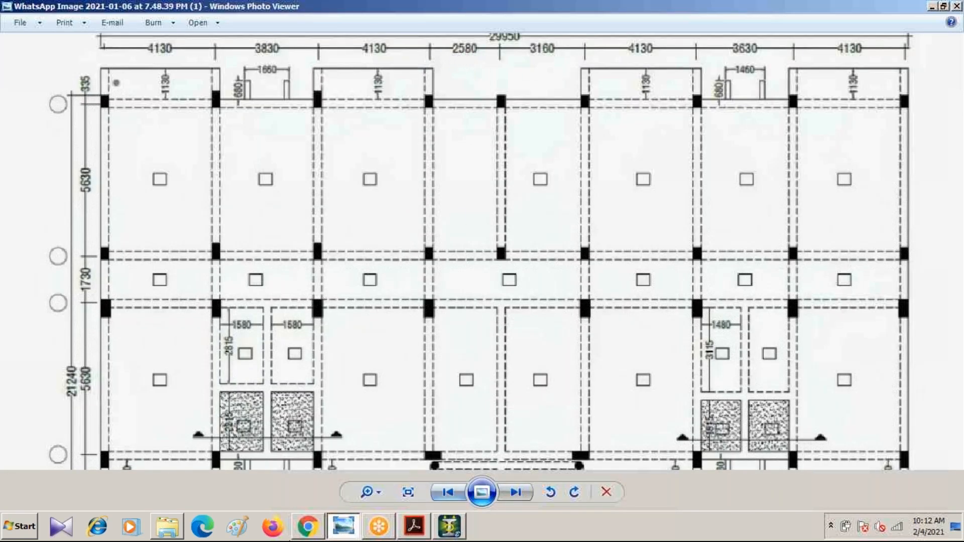
left_click(449, 526)
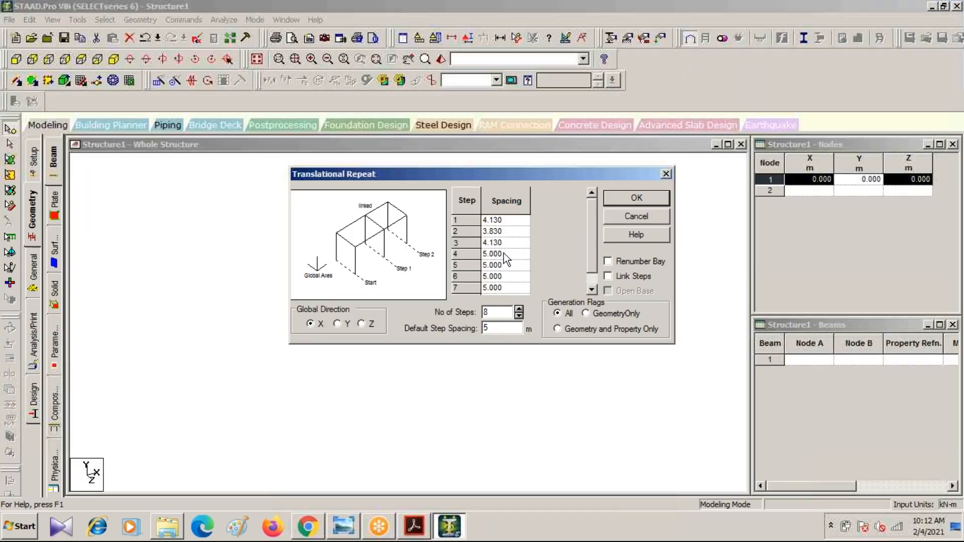
left_click_drag(506, 255, 438, 251)
type("2.580")
key("Return")
- Look up the fifth bay width on the floor plan and set the fifth step's spacing to 3.160 m
left_click(341, 531)
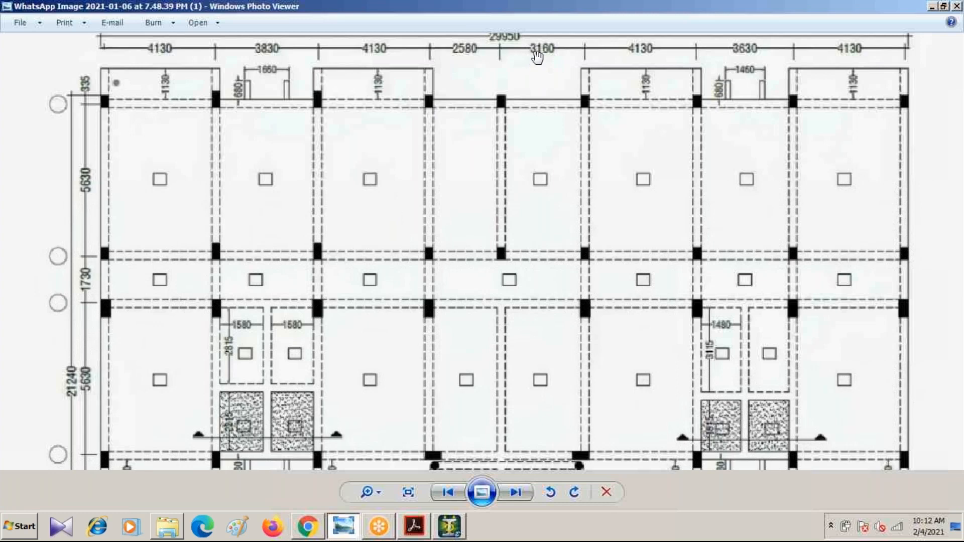
left_click(335, 533)
type("3.160")
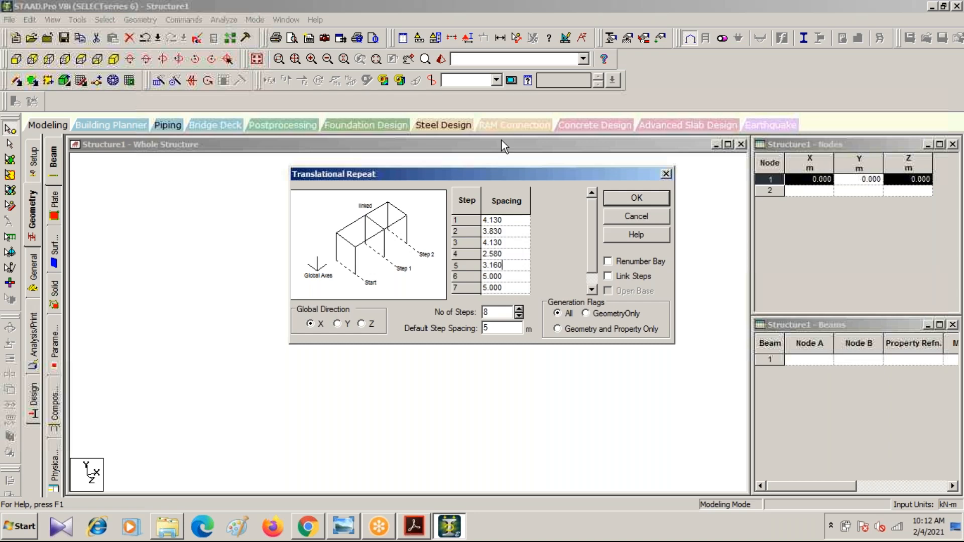
key("Return")
- Set the sixth step's spacing to 4.130 m from the floor plan and return to the plan for the seventh bay width
mouse_move(450, 533)
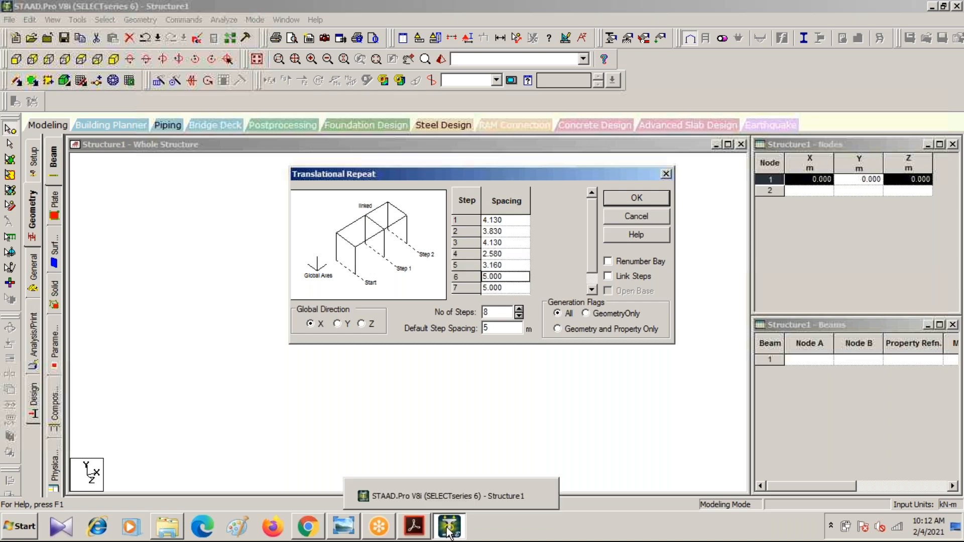
left_click(343, 526)
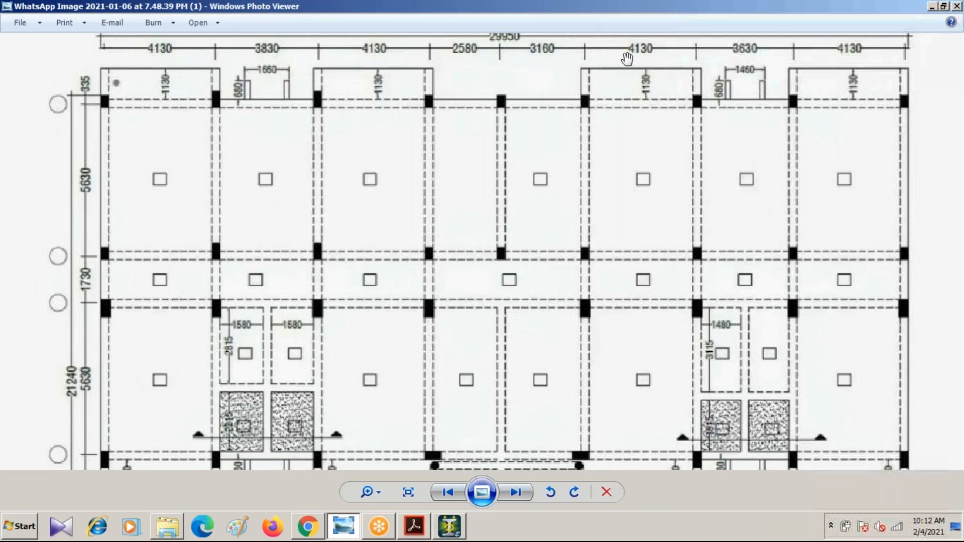
left_click(448, 528)
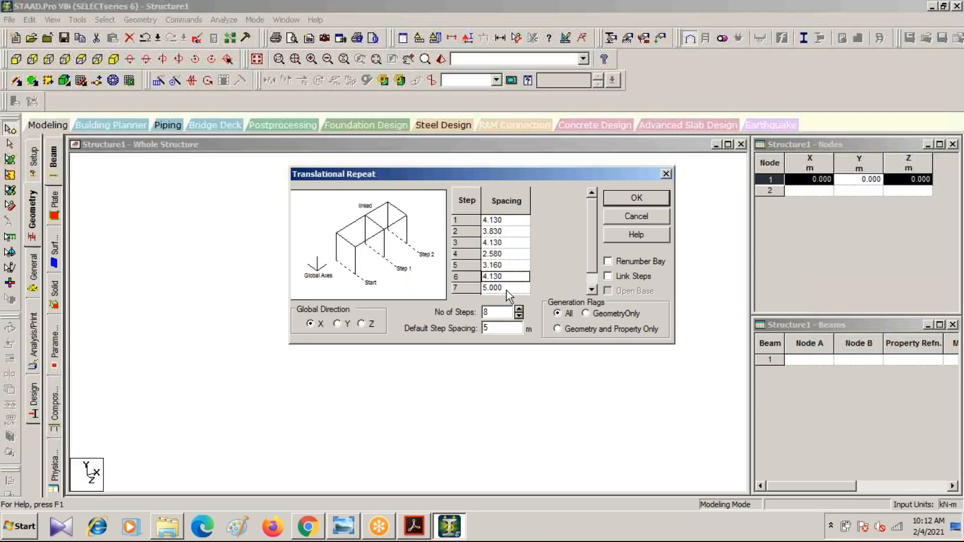
left_click(339, 534)
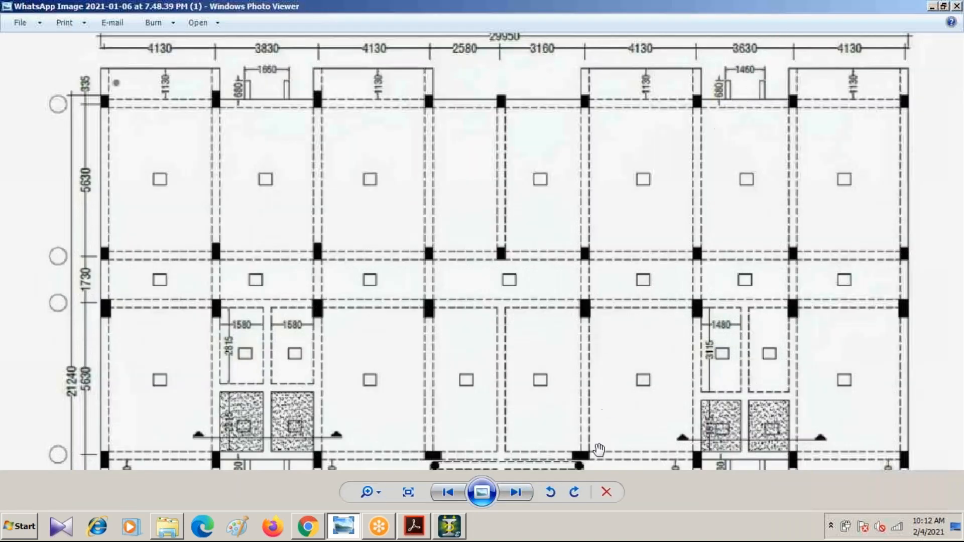
- Set the seventh step's spacing to 3.630 m and the eighth step's to 4.130 m from the floor plan
left_click(442, 532)
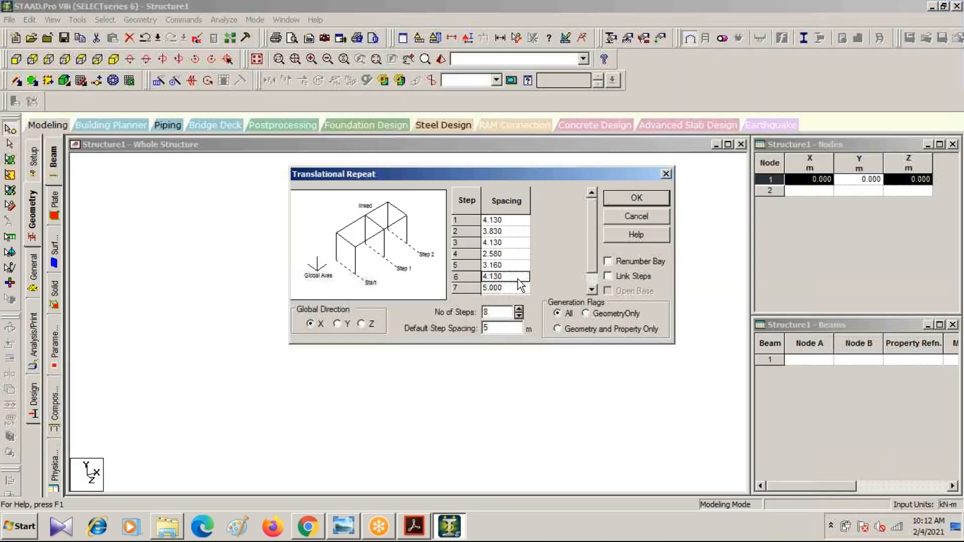
key("Down")
key("Down")
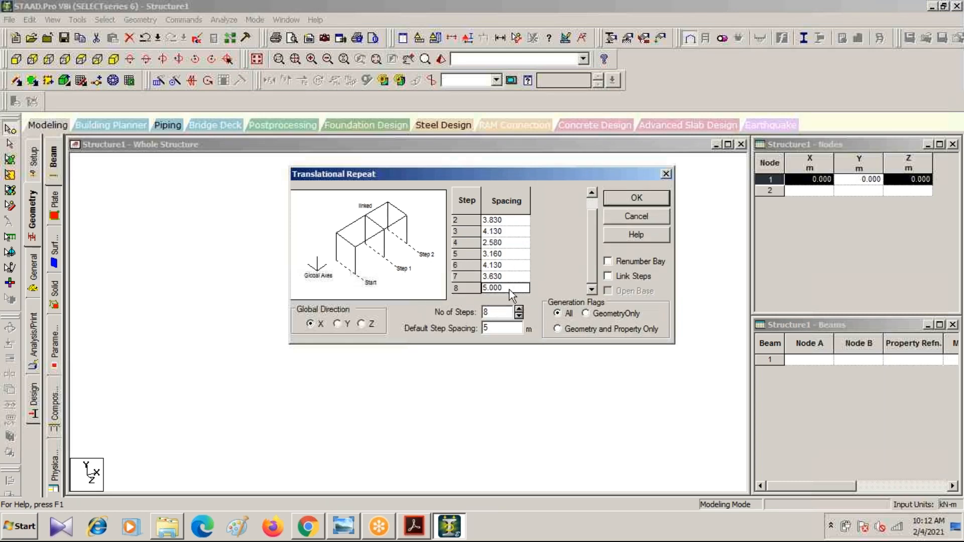
left_click(343, 526)
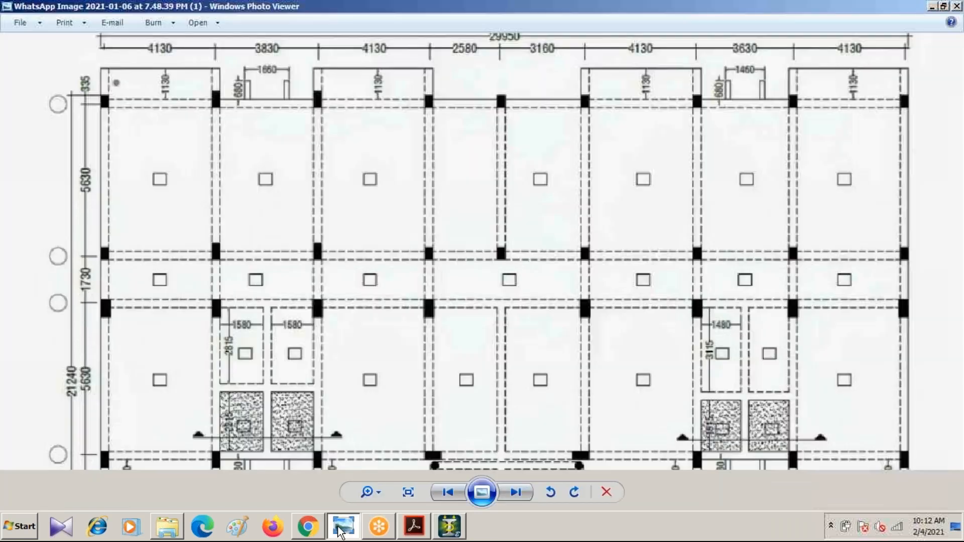
left_click(449, 526)
type("4.130")
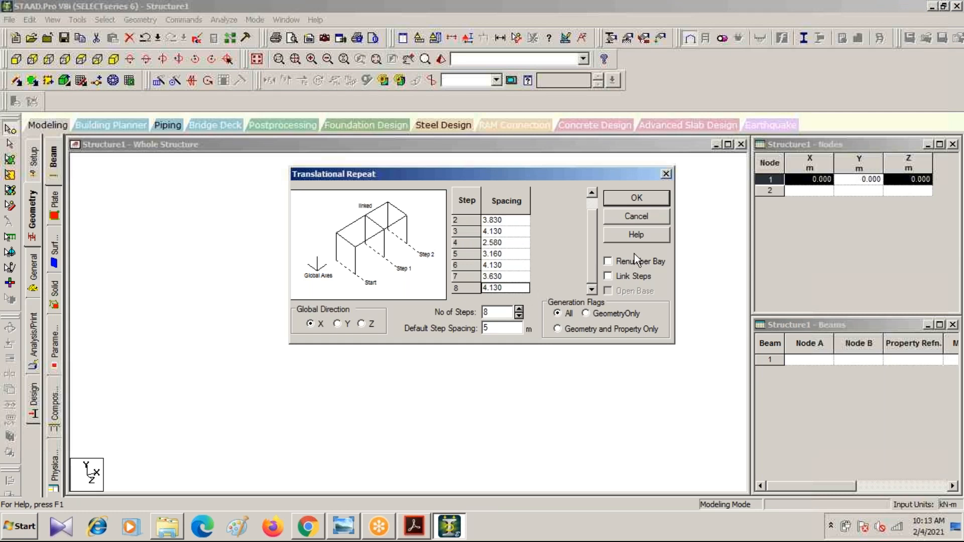
- Link the steps and generate the repeat along X
left_click(608, 276)
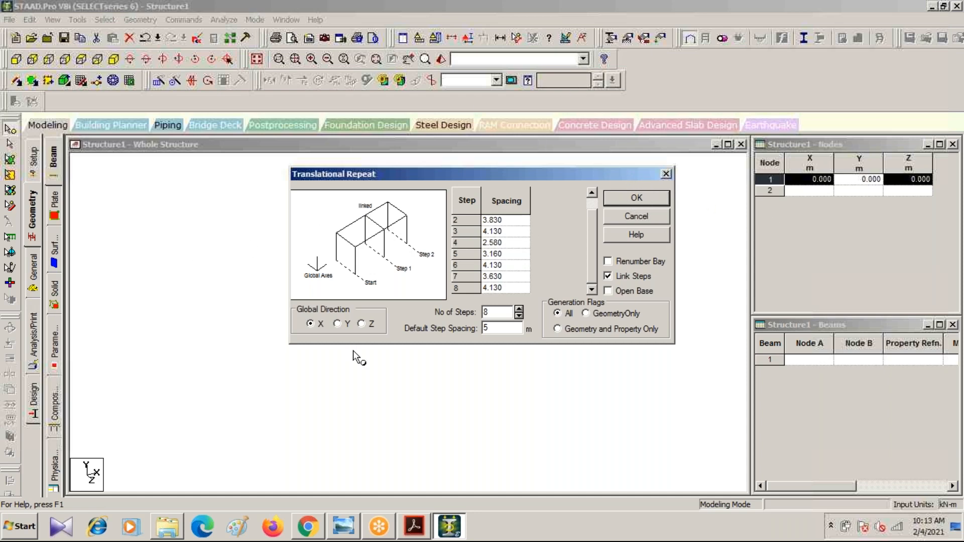
left_click(628, 199)
scroll(402, 244, "down", 3)
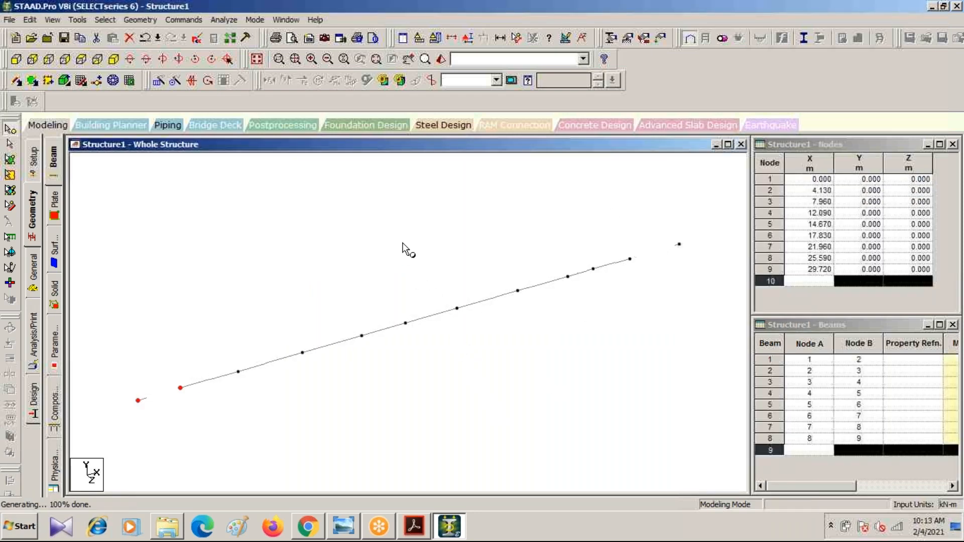
scroll(411, 249, "up", 2)
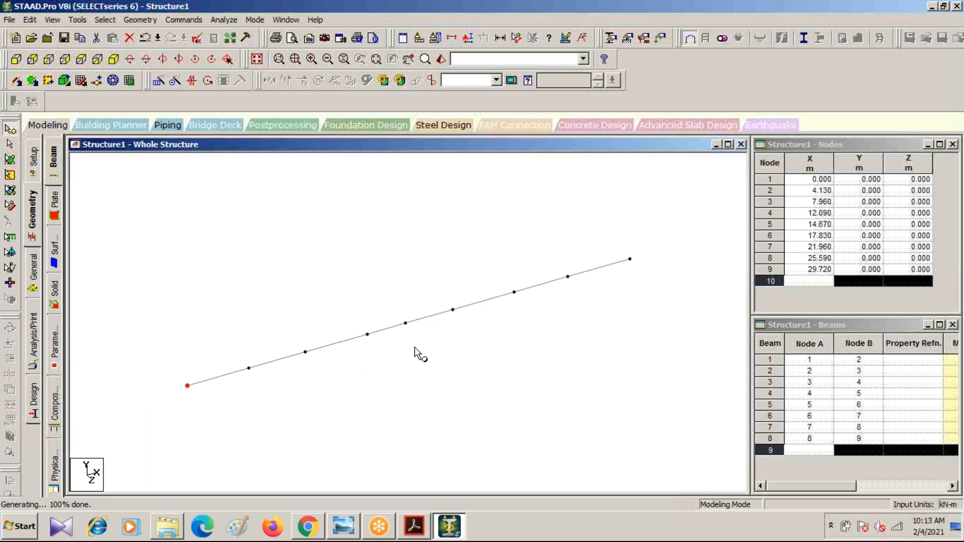
middle_click_drag(440, 359, 467, 293)
scroll(467, 293, "down", 1)
- Compare the generated line of nodes and beams with the column line on the floor plan
left_click(345, 528)
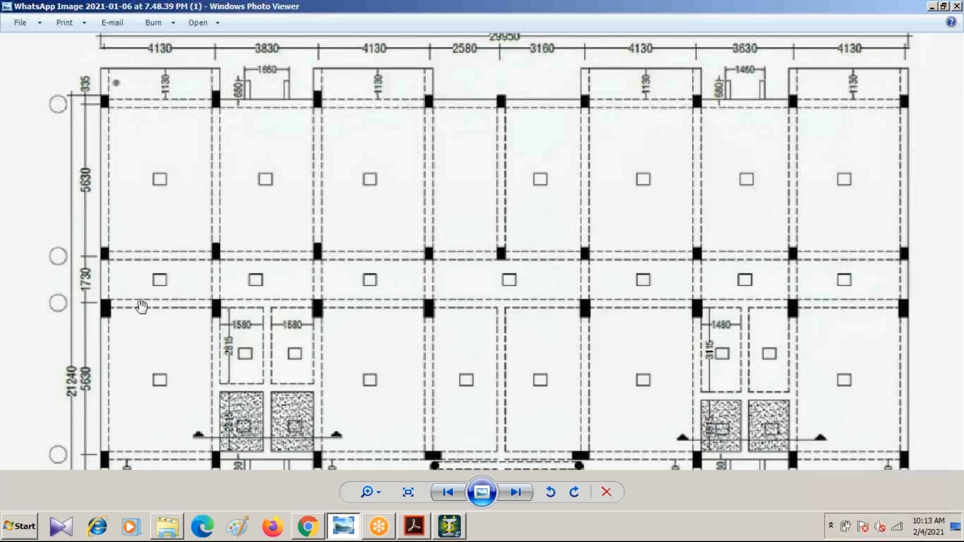
left_click(452, 531)
scroll(393, 251, "up", 3)
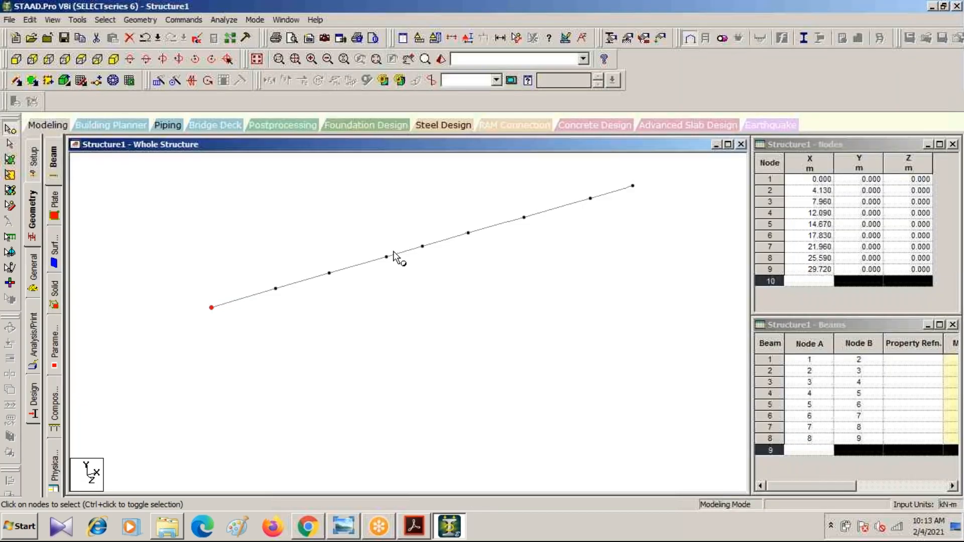
scroll(390, 250, "down", 2)
scroll(294, 237, "down", 1)
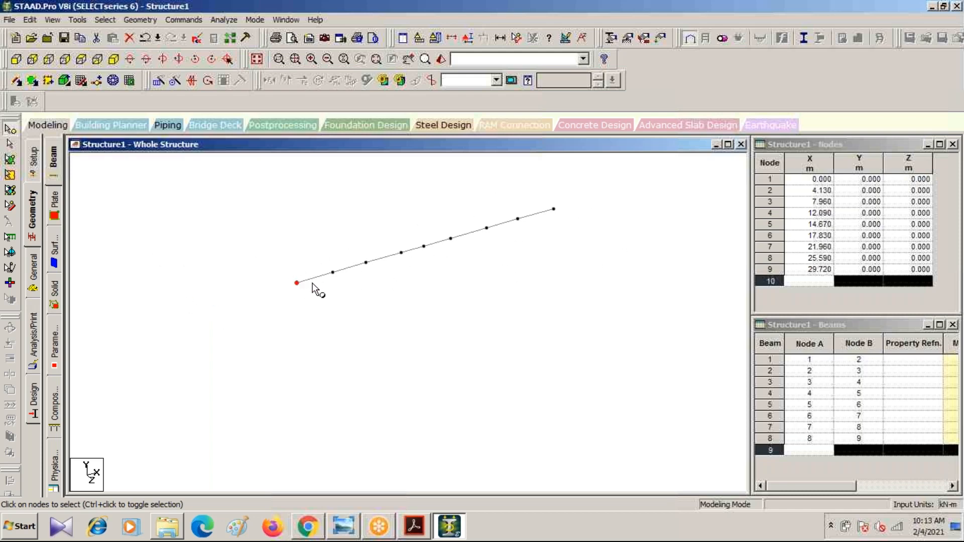
- Activate the Beams Cursor and view the structure from above in plan
left_click(10, 144)
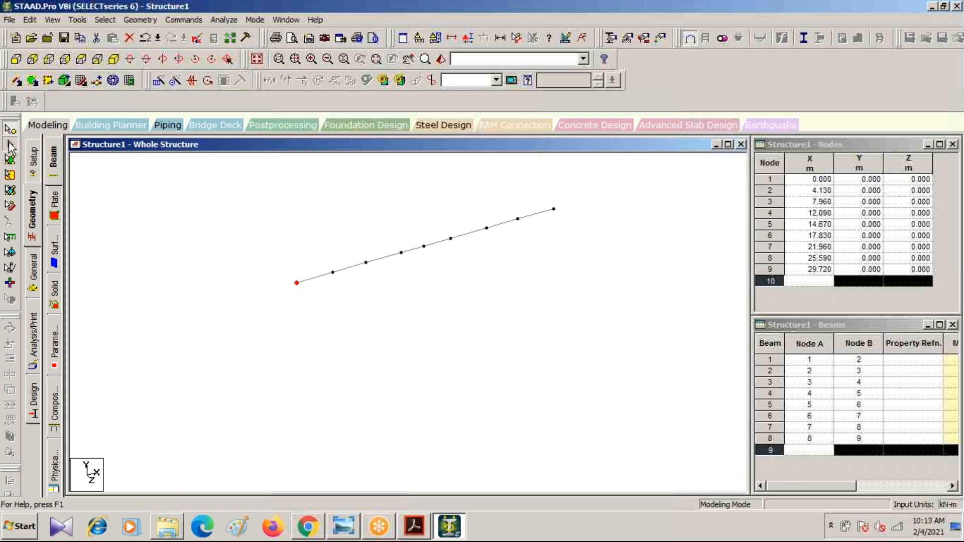
scroll(342, 223, "down", 2)
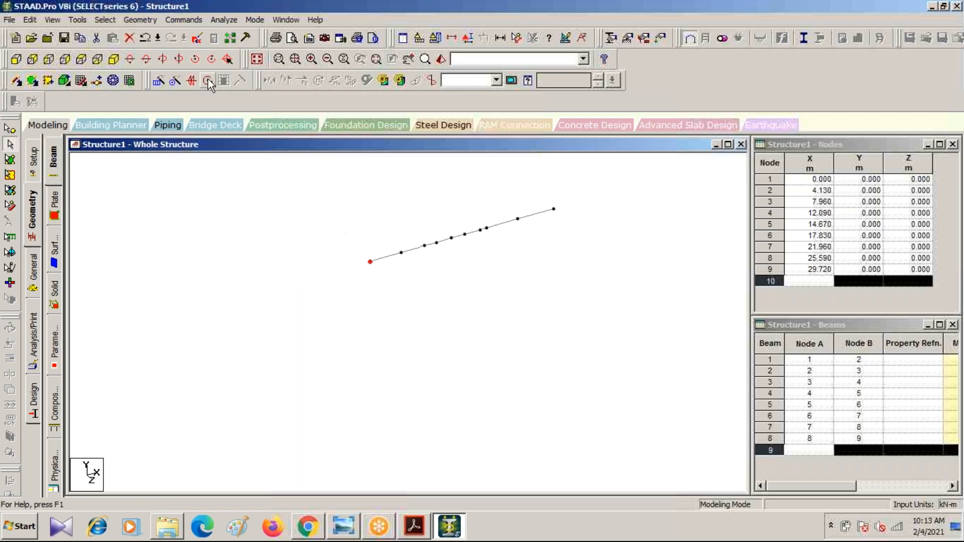
left_click(80, 60)
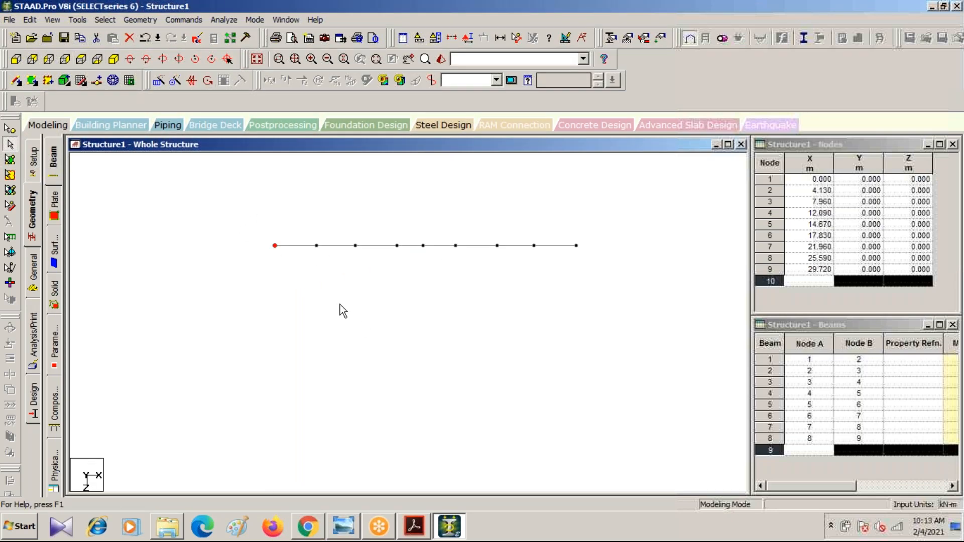
left_click_drag(244, 197, 655, 296)
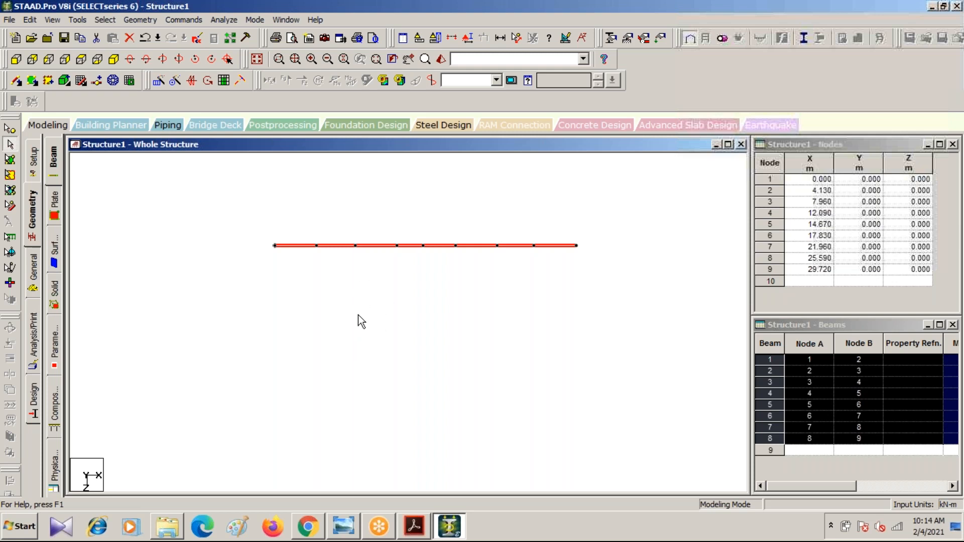
left_click(174, 232)
left_click(140, 19)
mouse_move(187, 149)
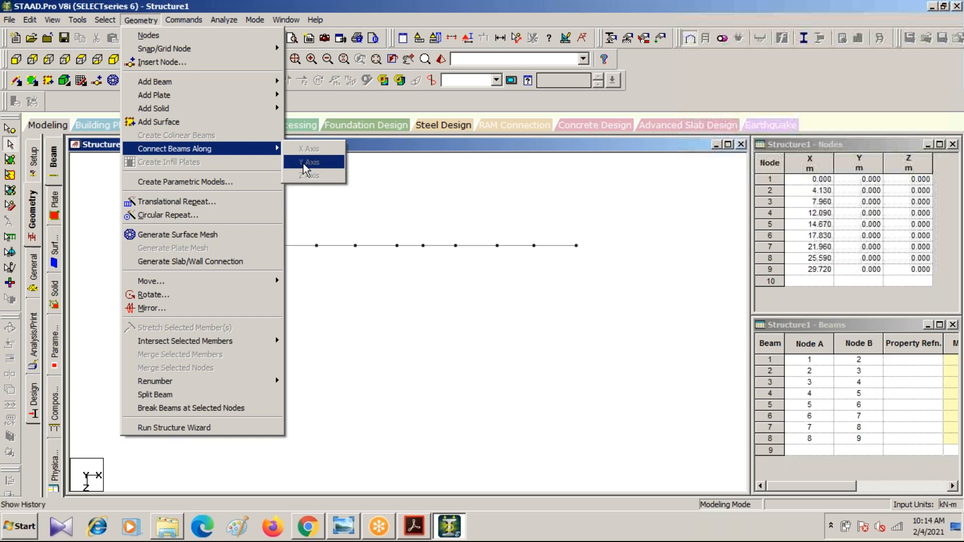
left_click(368, 313)
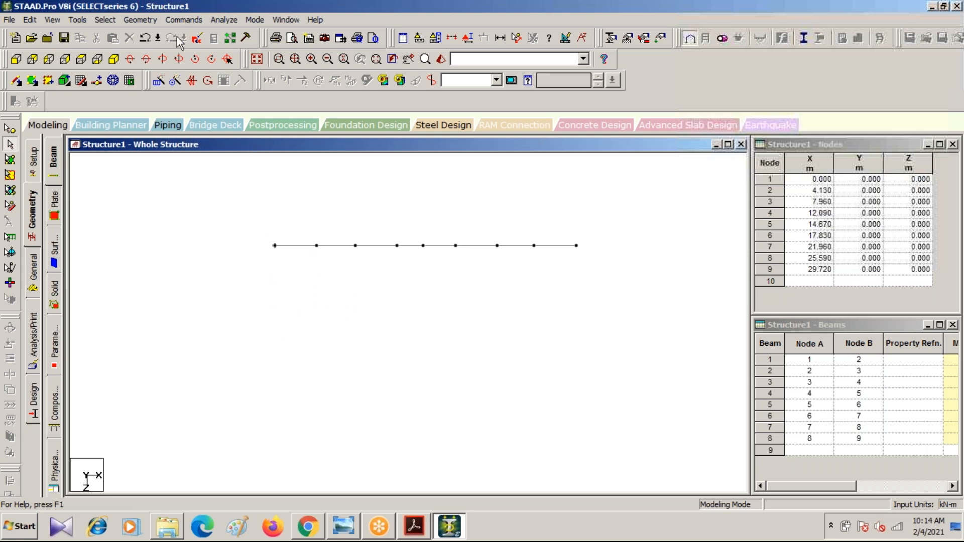
- Try a linked repeat of the first two nodes 5 m along Z and undo it
left_click(9, 131)
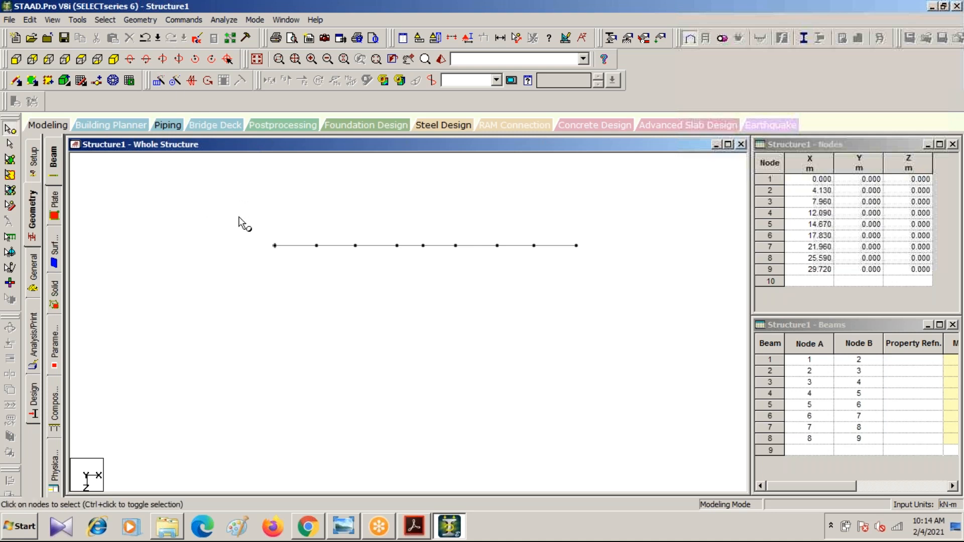
left_click_drag(267, 236, 331, 262)
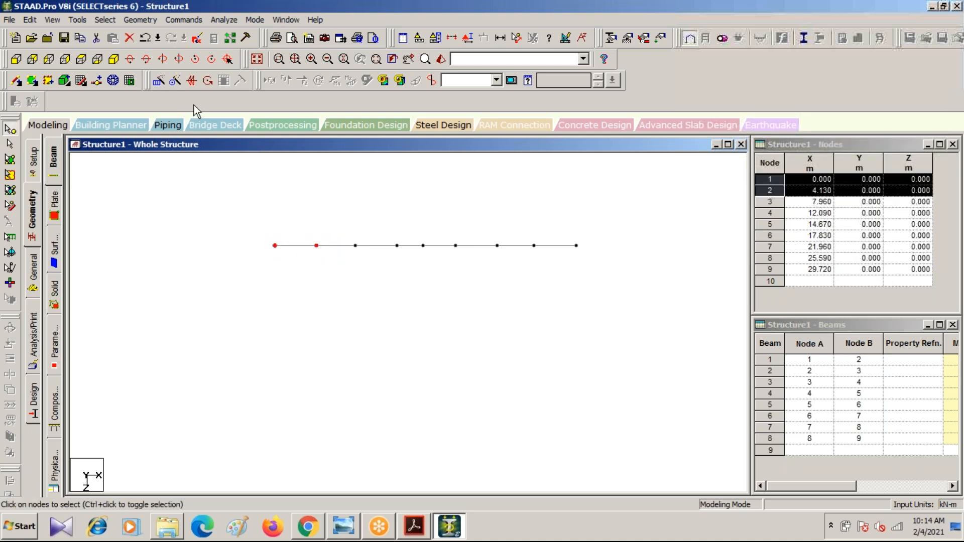
left_click(159, 80)
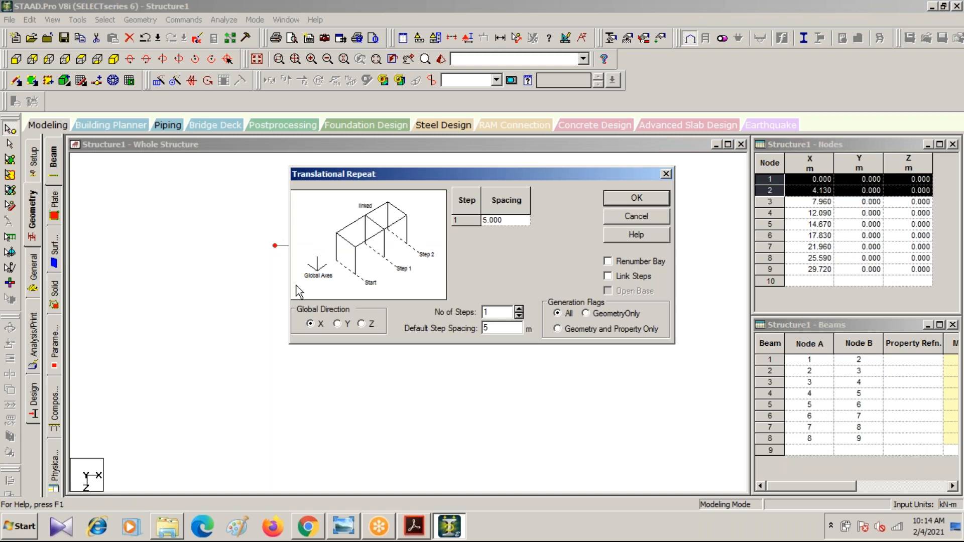
left_click(371, 325)
left_click(608, 276)
left_click(633, 199)
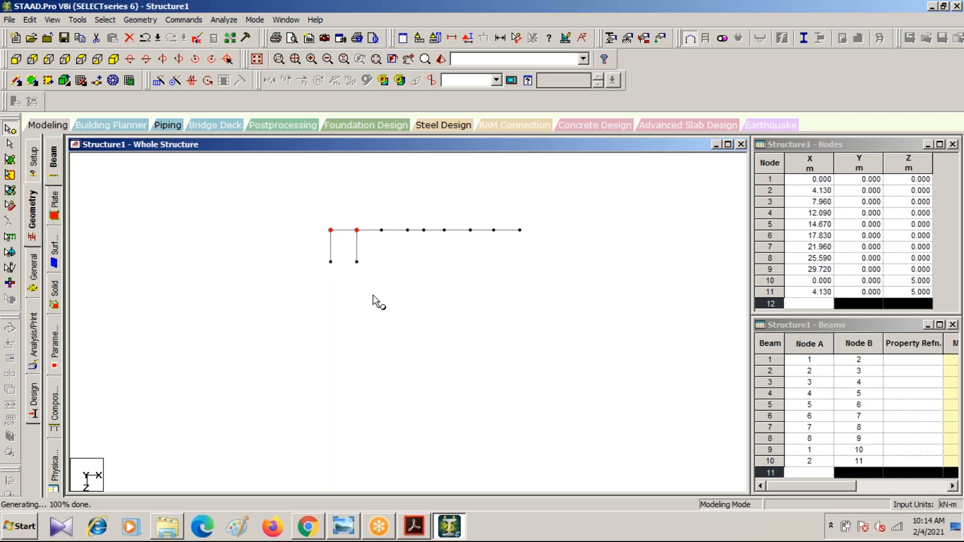
key("ctrl+z")
left_click(201, 206)
- Select all eight beams with the Beams Cursor, start a Translational Repeat and check the transverse bays on the floor plan
left_click(9, 145)
left_click_drag(251, 227, 652, 241)
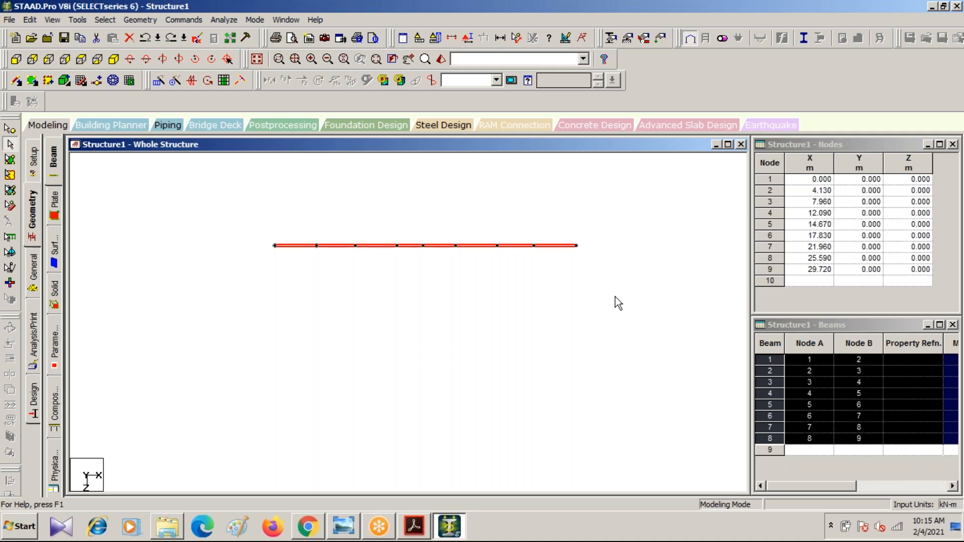
left_click(10, 146)
left_click(159, 81)
left_click(345, 531)
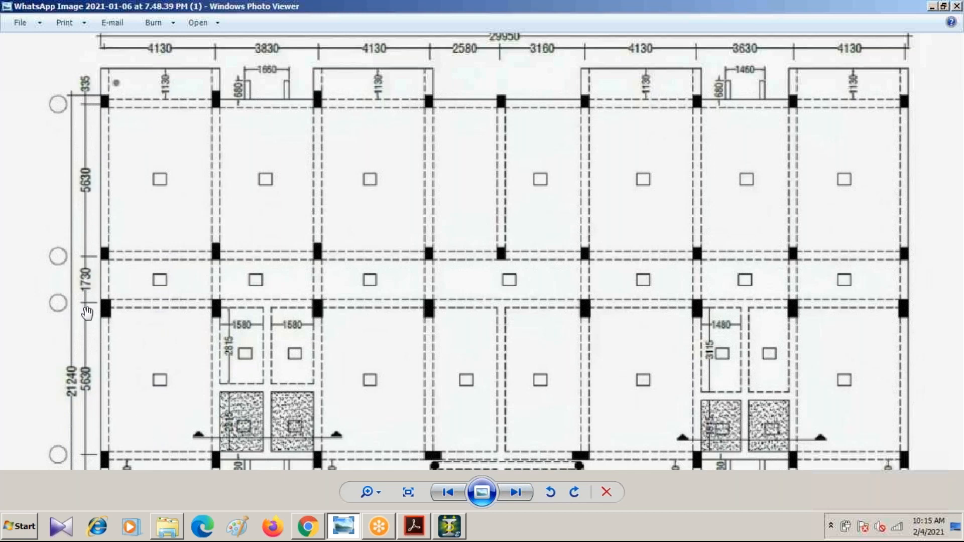
left_click(448, 527)
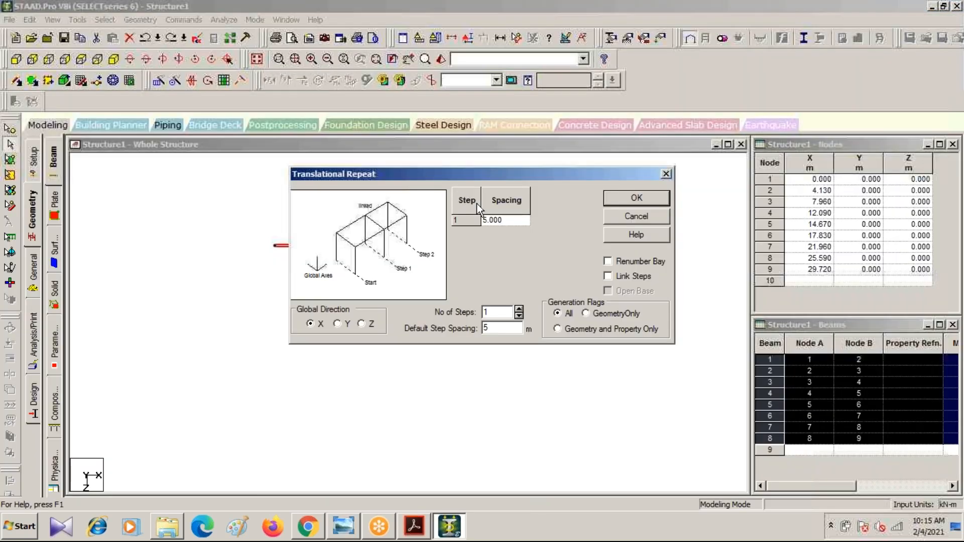
- Set the repeat to the Z direction with 4 steps, saving the modified structure when asked
double_click(487, 312)
left_click(361, 324)
left_click(490, 289)
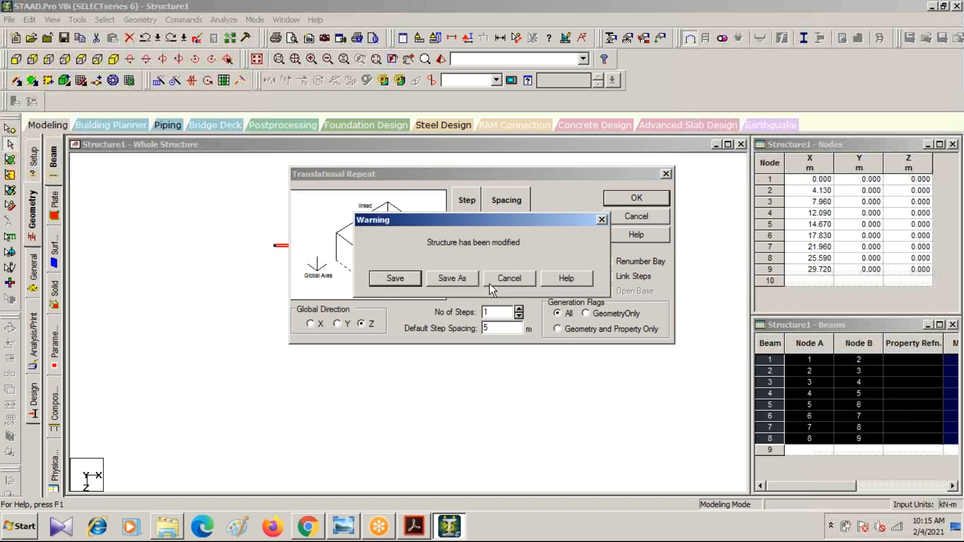
left_click(394, 278)
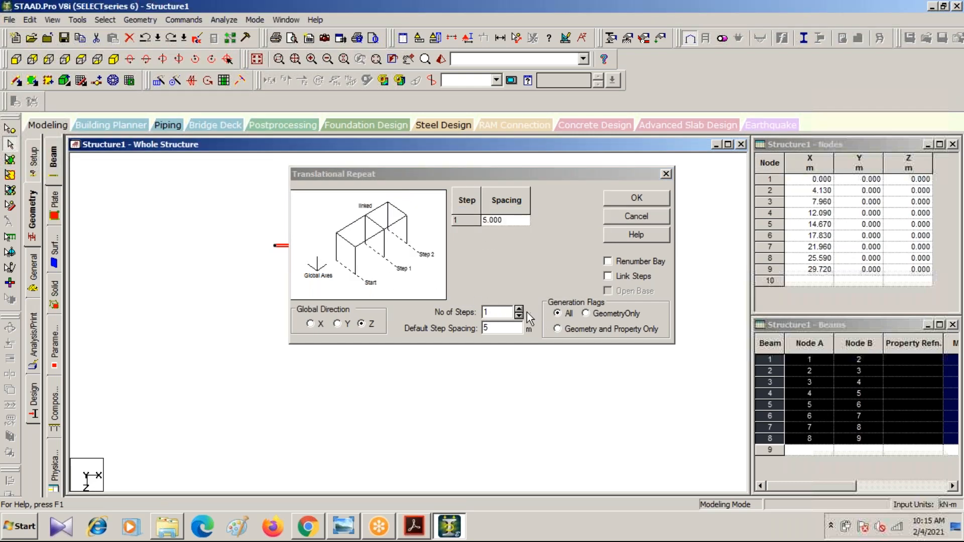
double_click(495, 312)
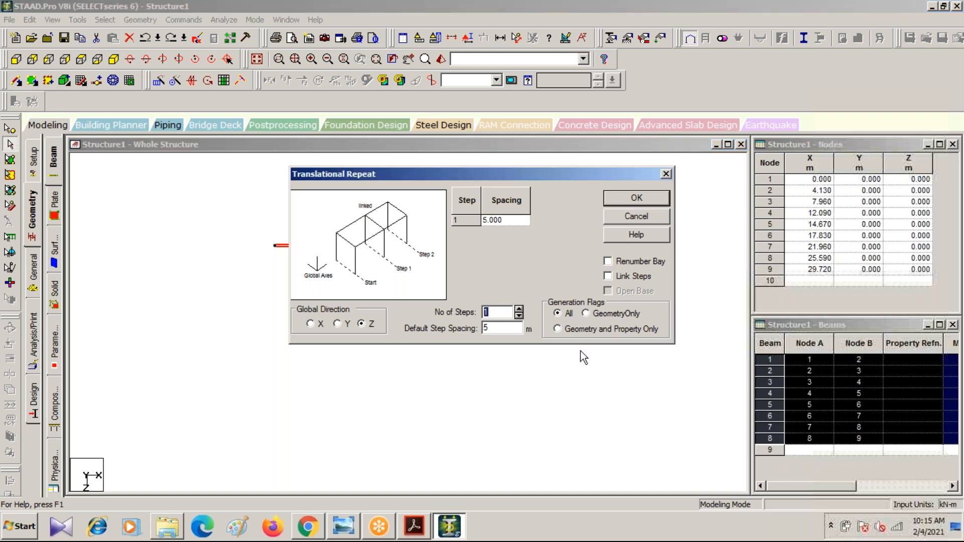
type("4")
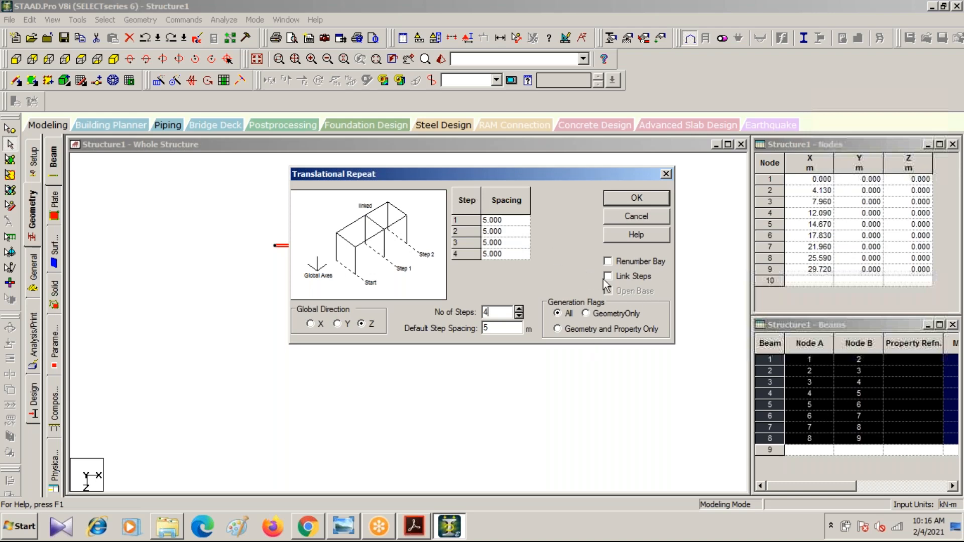
- Look up the front projection's depth on the floor plan and set the first step's spacing to 1.130 m
left_click(343, 526)
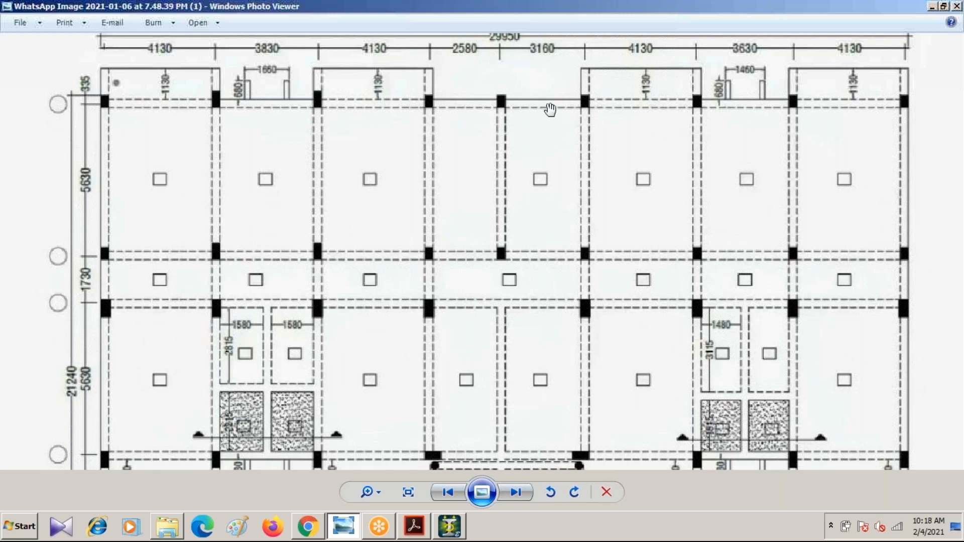
left_click(636, 10)
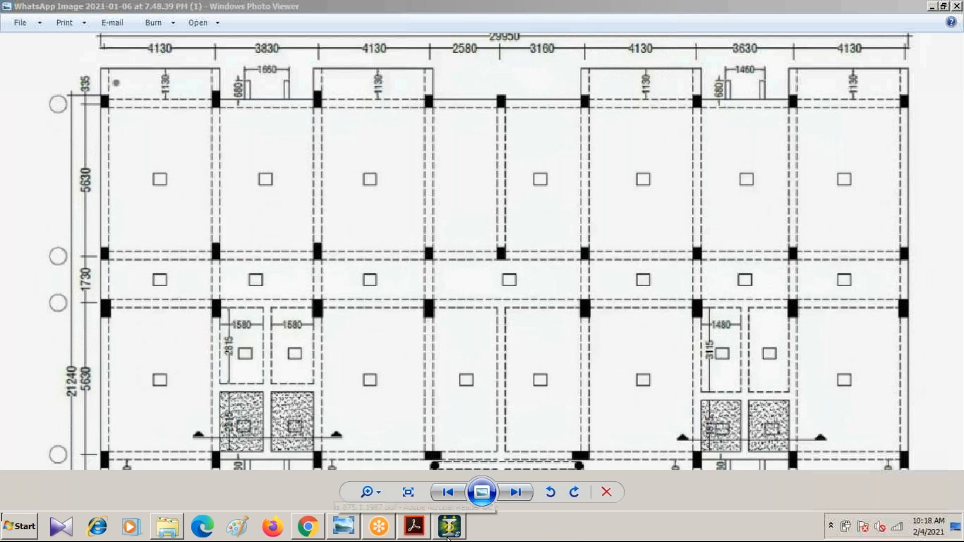
left_click(463, 528)
left_click(510, 220)
type("1.130")
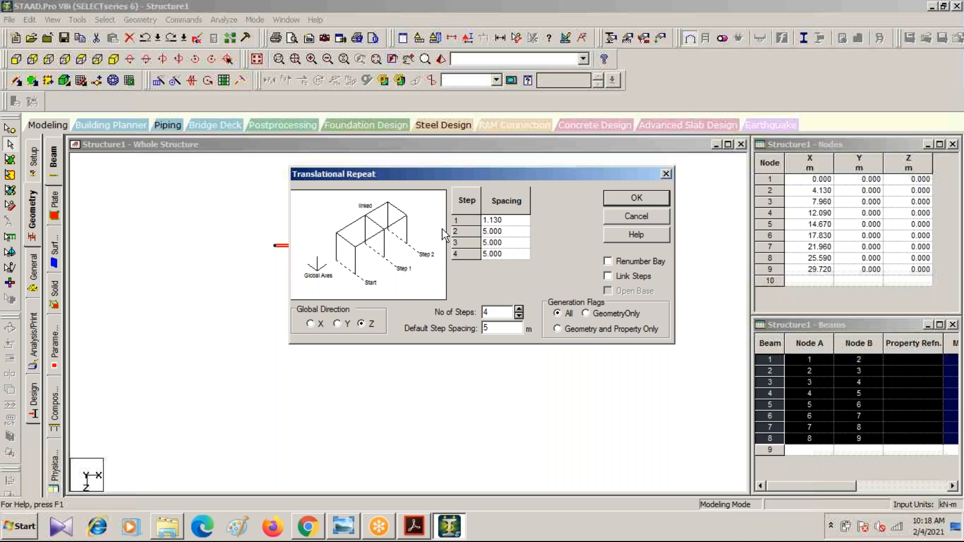
key("Return")
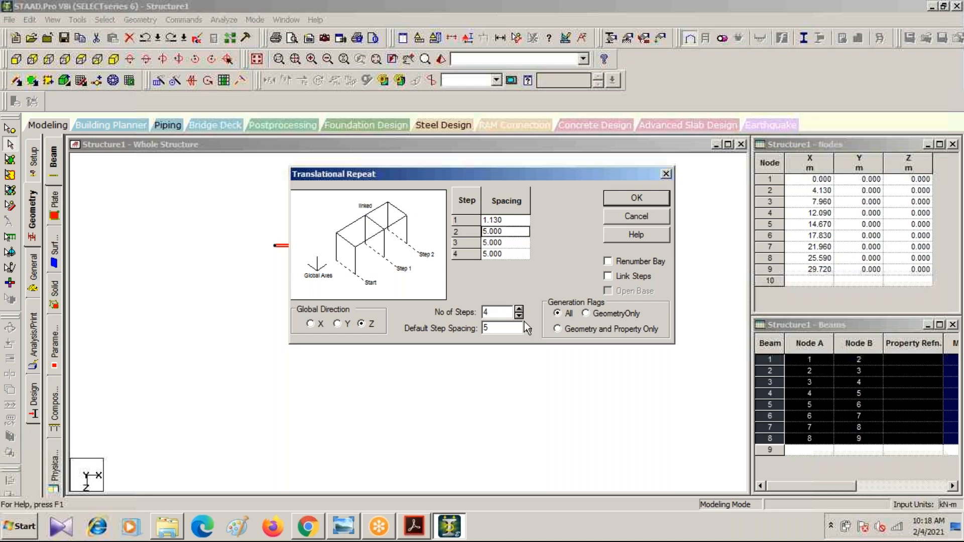
- Look up the next transverse bay on the floor plan, set the second step's spacing to 5.630 m and copy it to the fourth step
left_click(344, 526)
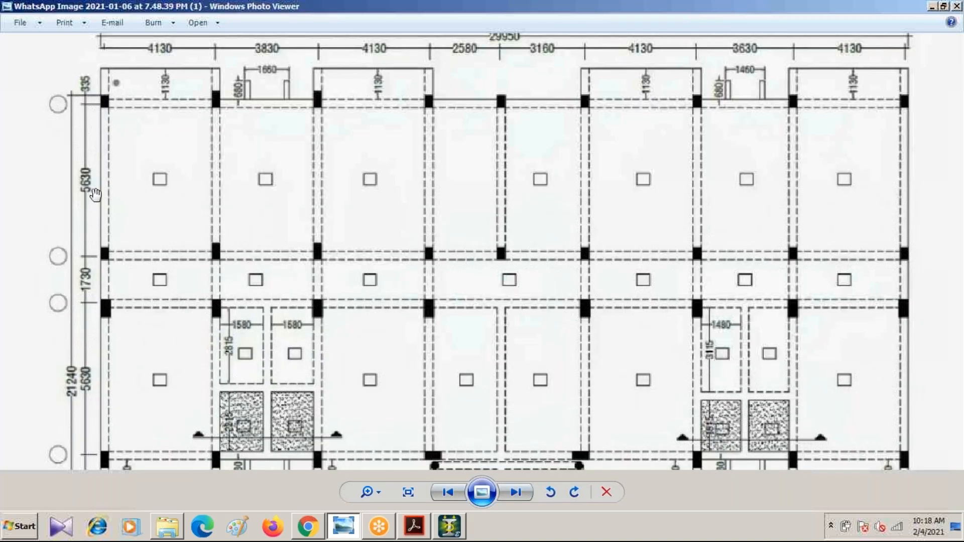
left_click(447, 529)
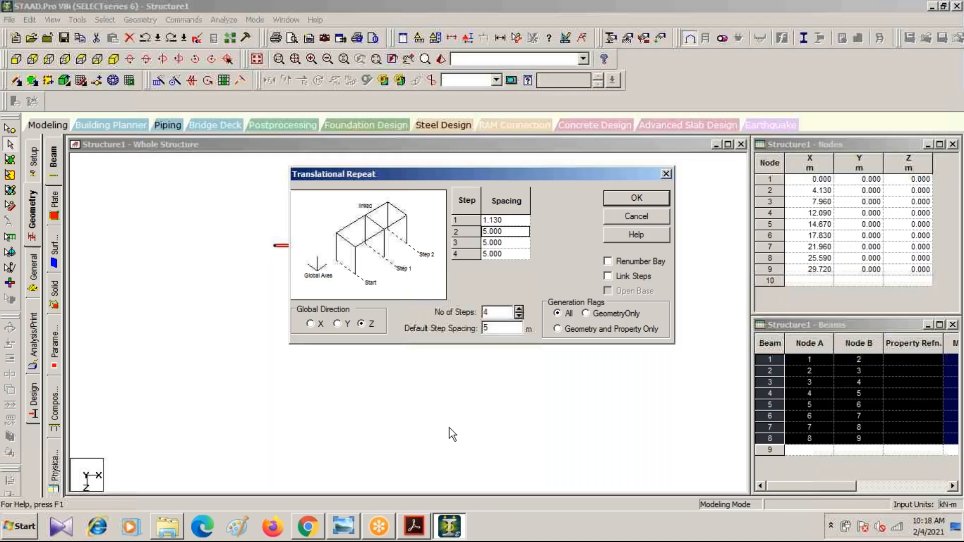
type("5.630")
left_click_drag(505, 231, 423, 226)
key("ctrl+c")
left_click_drag(502, 253, 359, 257)
key("ctrl+v")
- Look up the narrow corridor bay on the floor plan and set the third step's spacing to 1.730 m
left_click(508, 242)
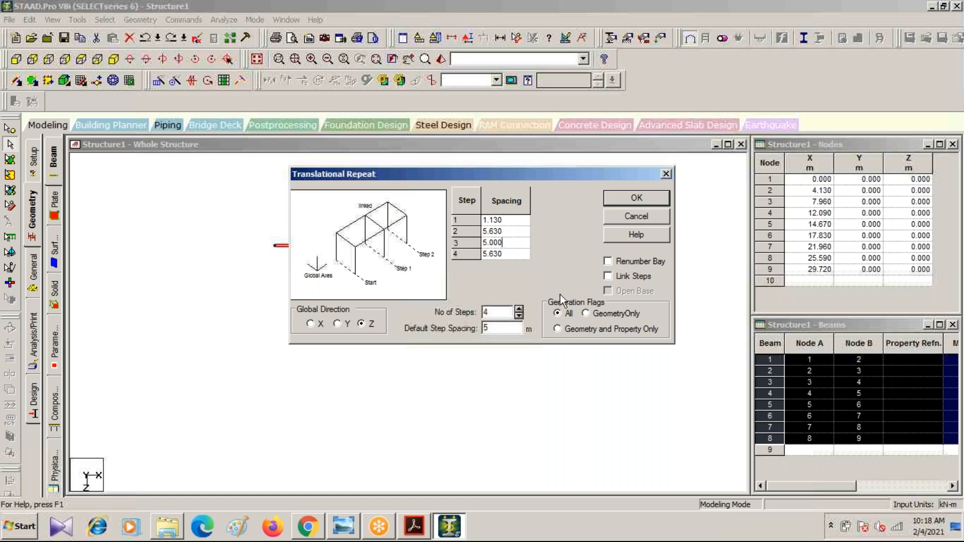
left_click(414, 531)
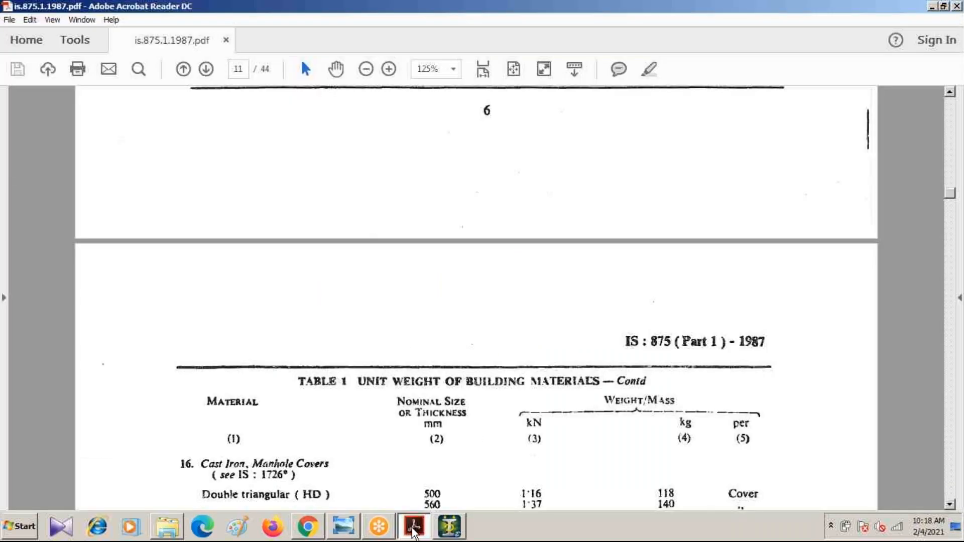
left_click(414, 531)
left_click(343, 526)
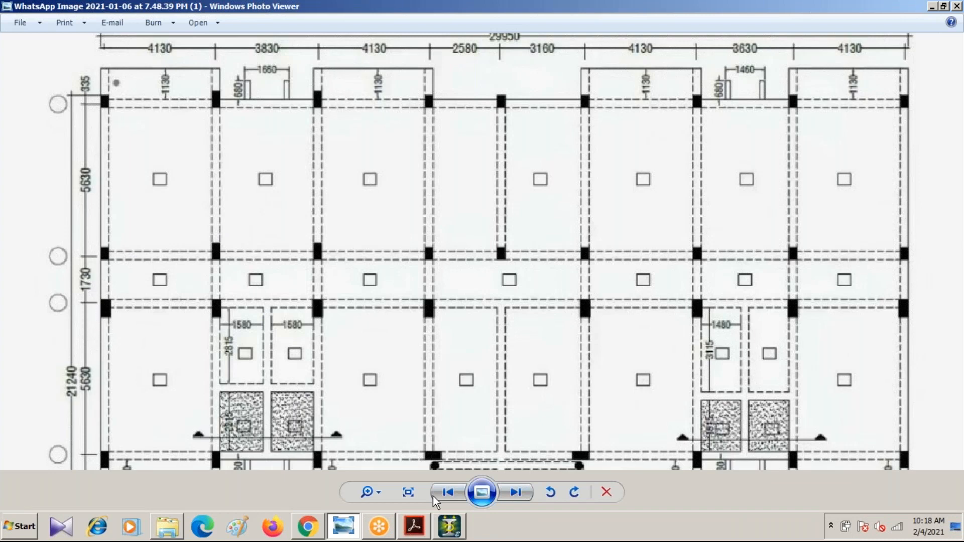
left_click(448, 528)
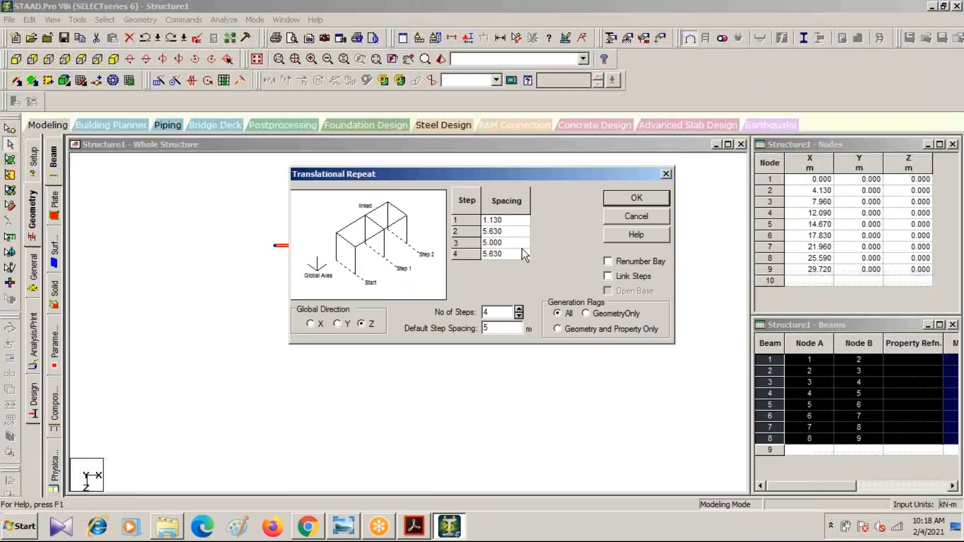
left_click_drag(505, 243, 443, 244)
type("1.730")
- Link the repeat steps, generate the beam grid and inspect it in isometric view
left_click(608, 276)
left_click(630, 199)
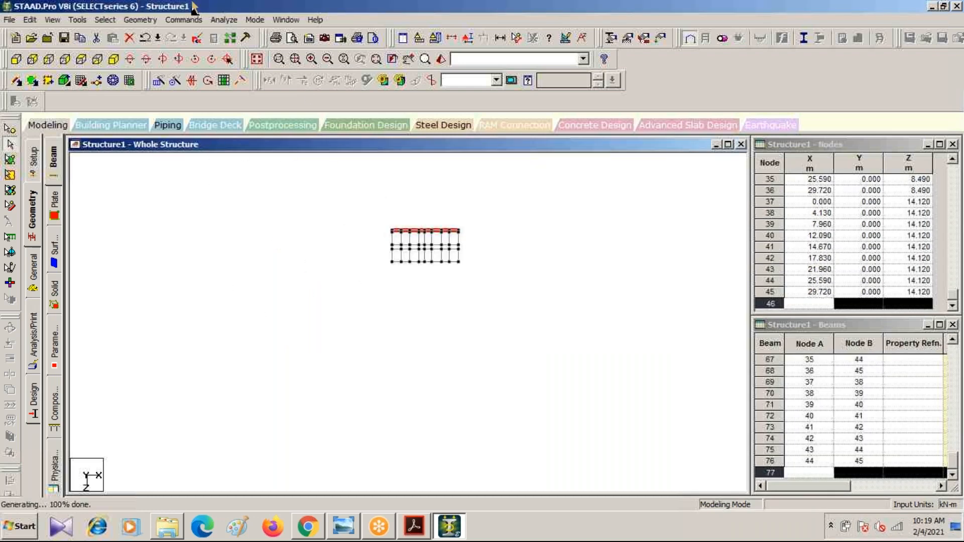
left_click(115, 63)
scroll(417, 246, "up", 6)
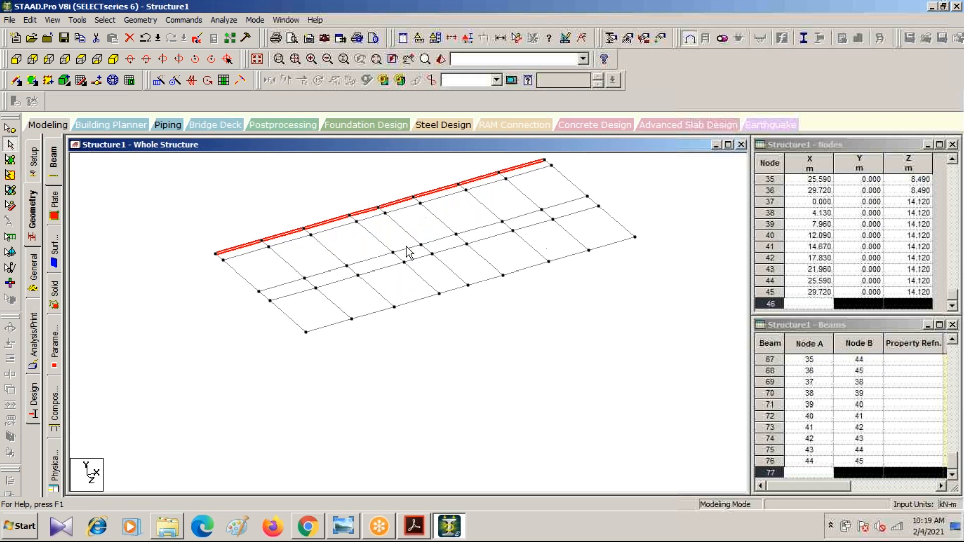
middle_click_drag(238, 273, 285, 350)
scroll(403, 298, "up", 1)
scroll(402, 297, "up", 2)
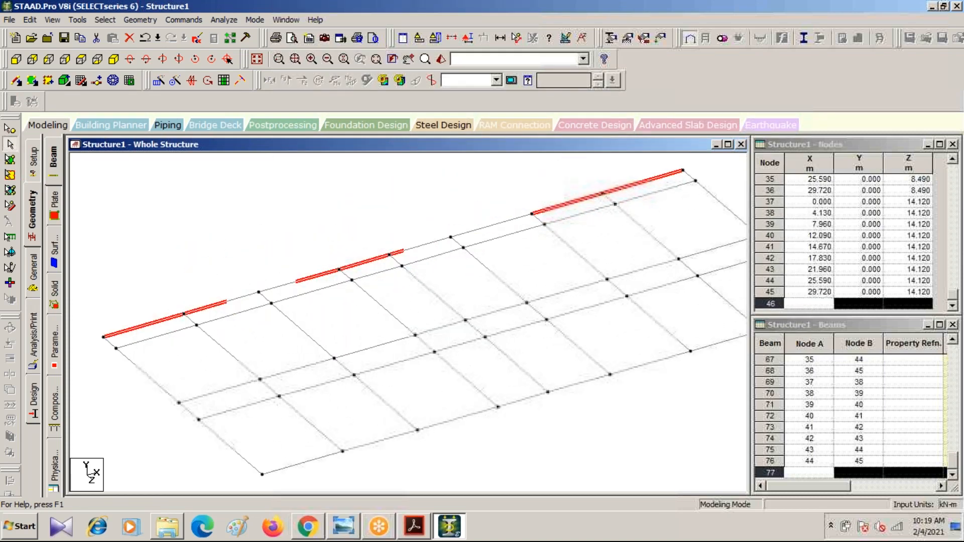
middle_click_drag(335, 250, 370, 260)
scroll(312, 226, "down", 3)
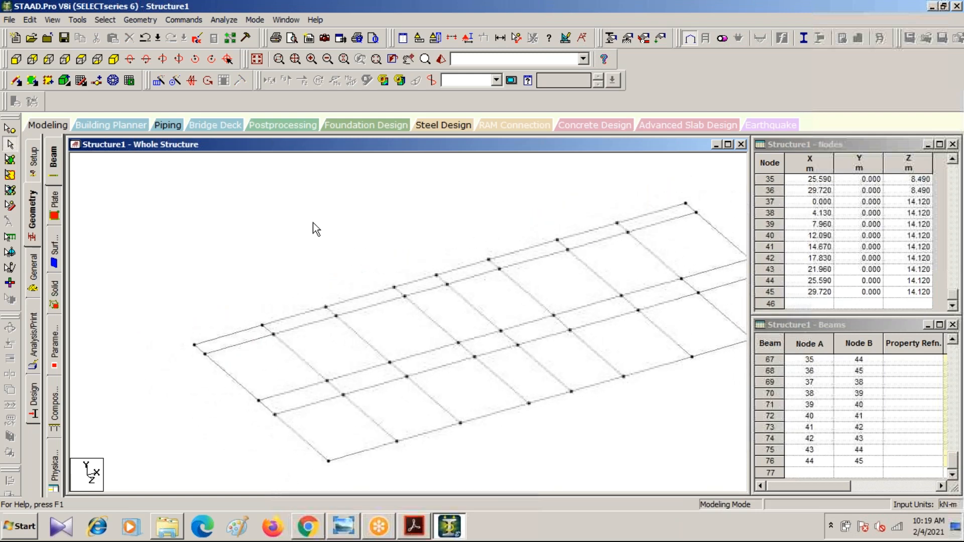
- Check the front projections on the floor plan and delete the outermost front-edge beams in the second, fourth, fifth and seventh bays
left_click(341, 526)
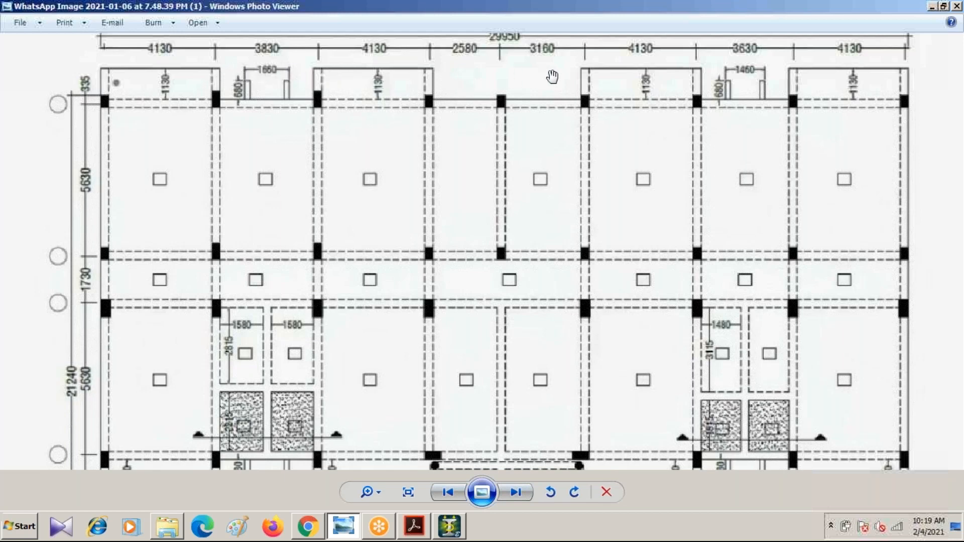
left_click(451, 526)
left_click(294, 316)
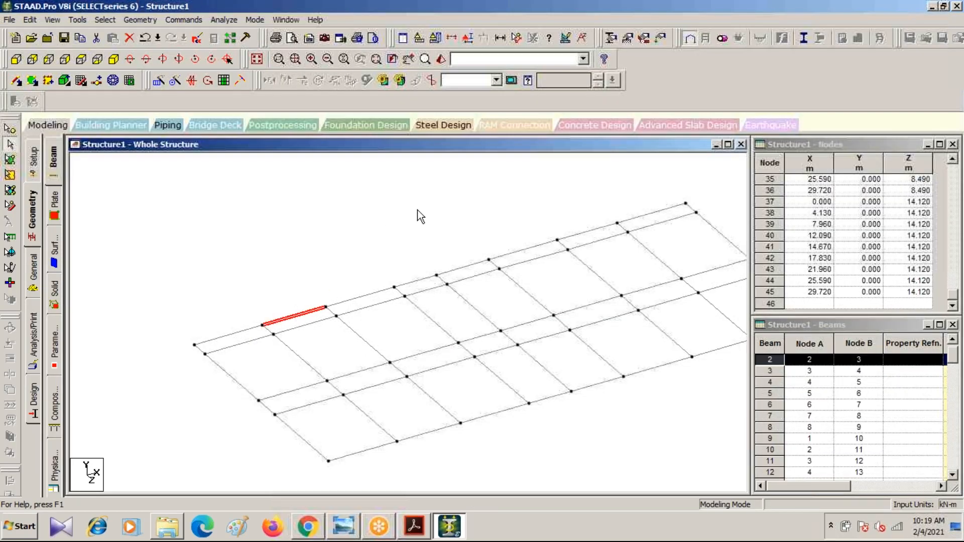
left_click(459, 267, "ctrl")
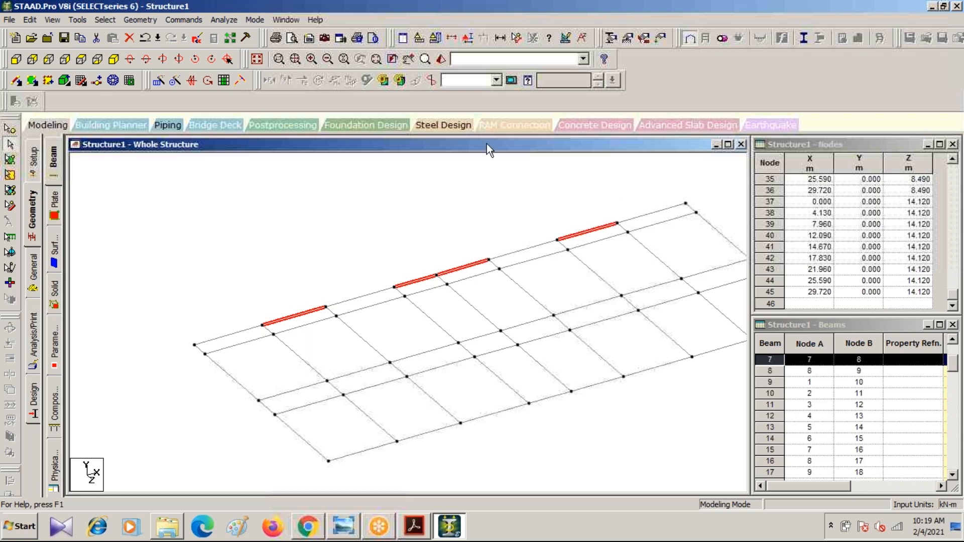
key("Delete")
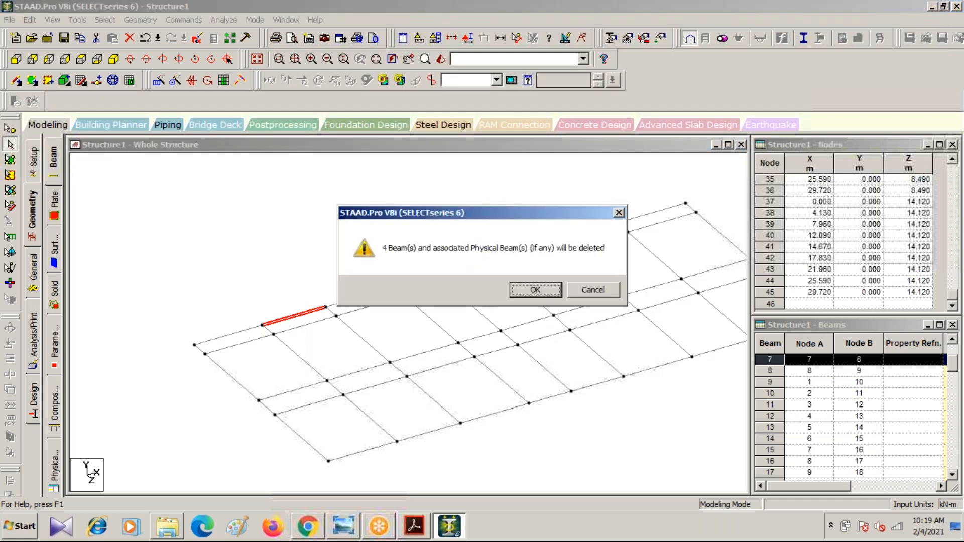
key("Return")
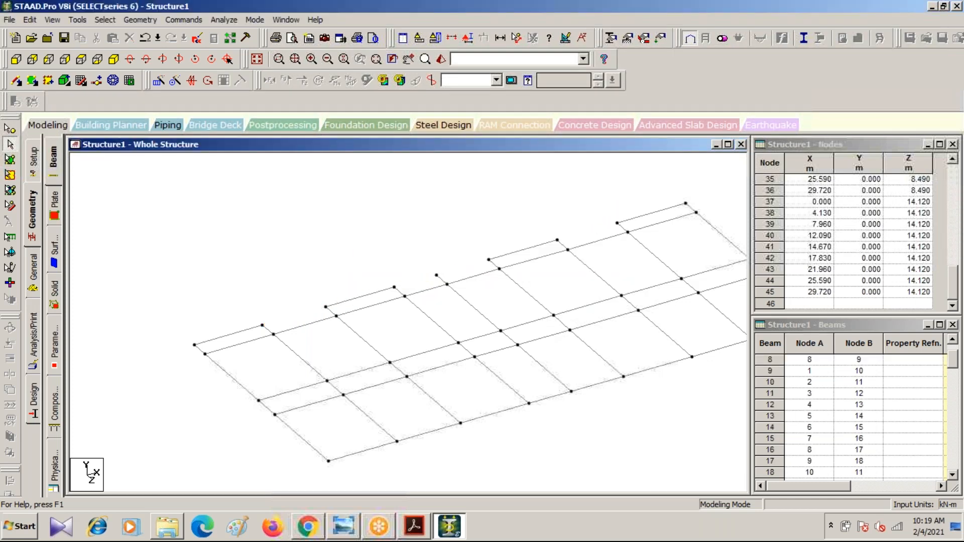
- Delete the short stub beam between nodes 5 and 14 at the middle of the front edge, along with its loose node
left_click(441, 280)
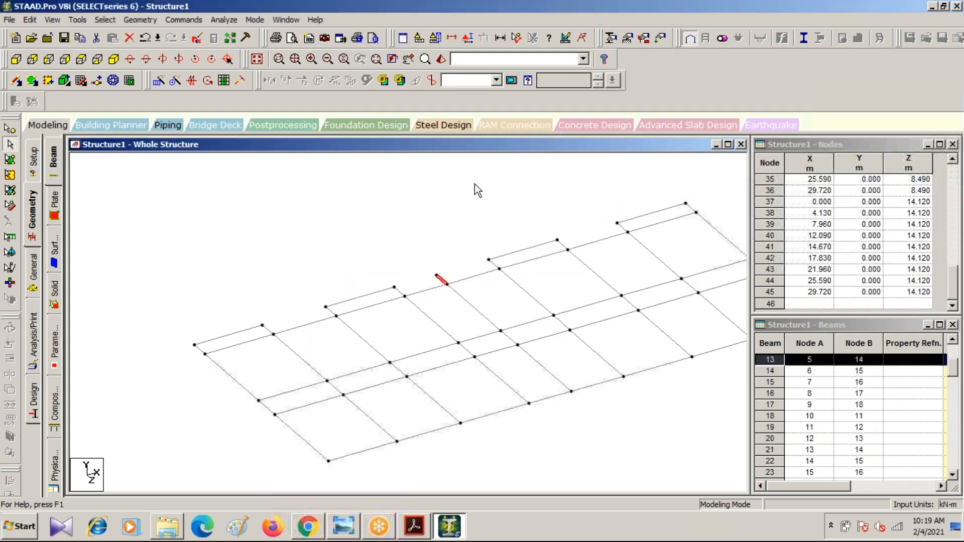
key("Delete")
key("Return")
key("Return")
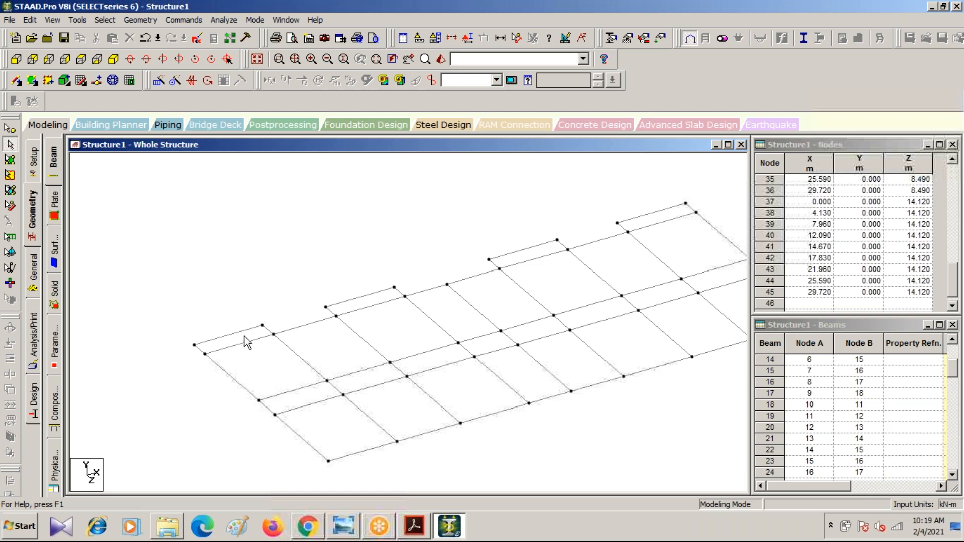
- Show the grid in plan view and display the node-to-node distance across each of the four projecting front bays
scroll(247, 338, "up", 2)
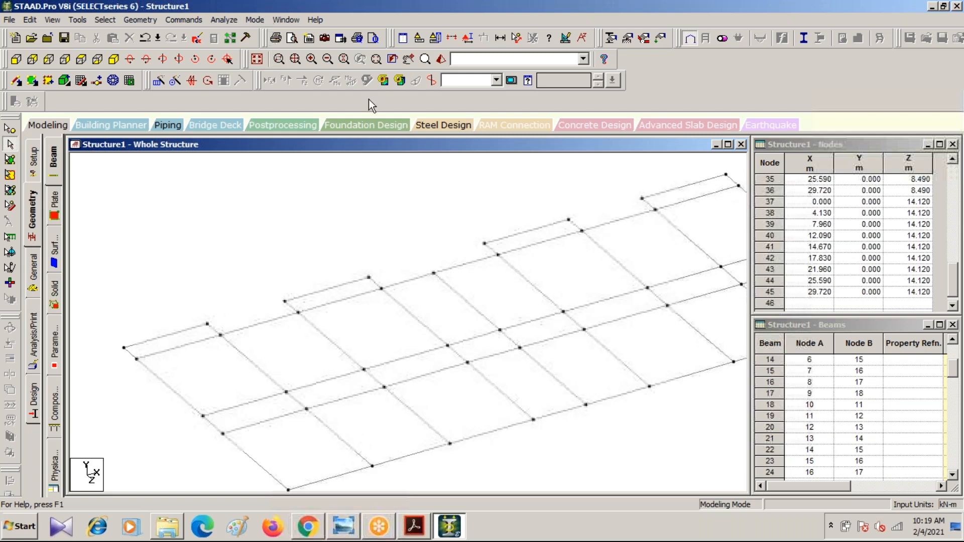
left_click(81, 60)
middle_click_drag(269, 253, 260, 322)
scroll(272, 246, "down", 1)
scroll(256, 309, "down", 4)
scroll(314, 309, "down", 9)
middle_click_drag(377, 337, 313, 303)
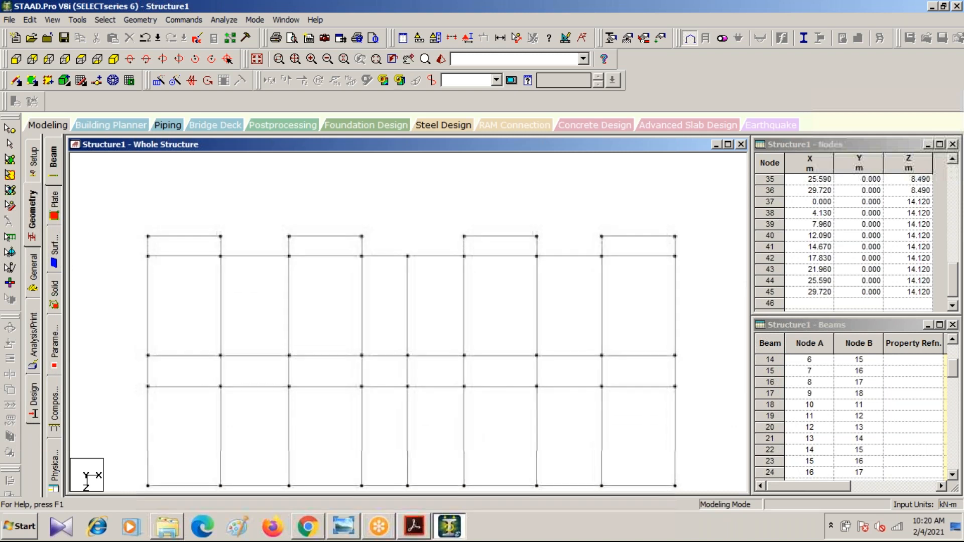
left_click(517, 39)
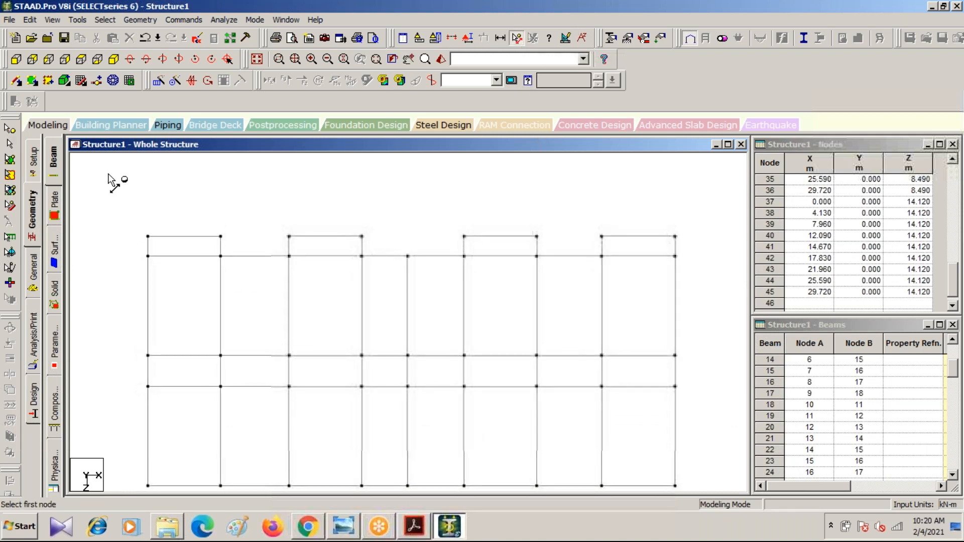
left_click(148, 237)
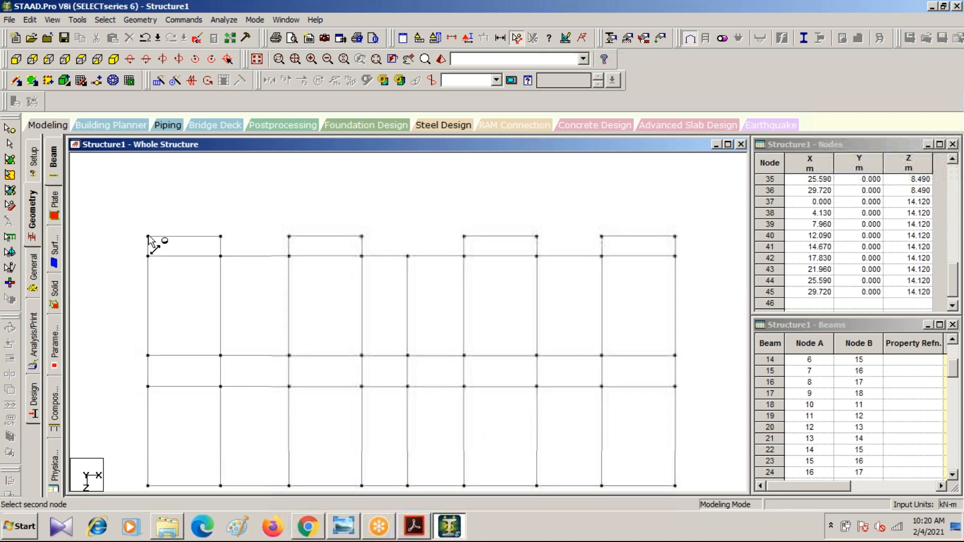
left_click(221, 237)
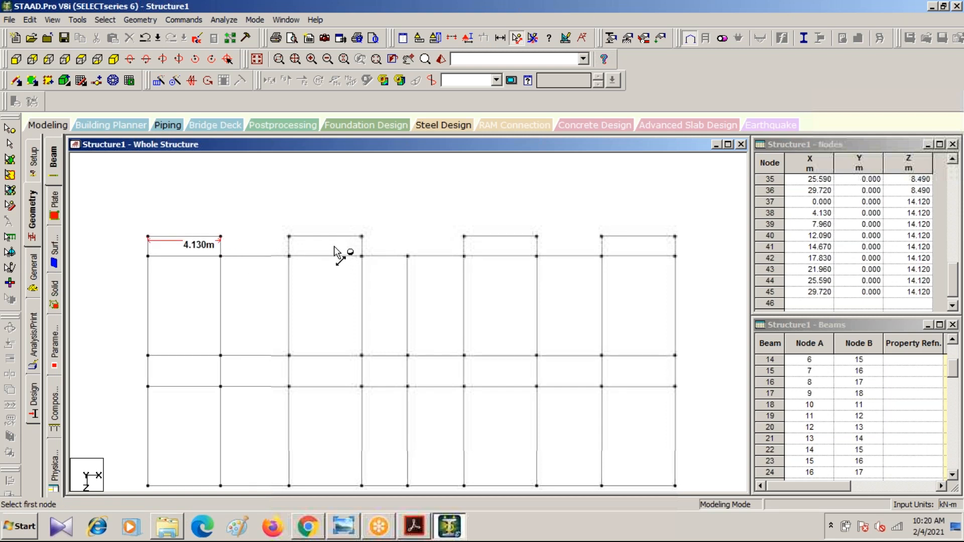
left_click(290, 237)
left_click(361, 237)
left_click(464, 236)
left_click(536, 237)
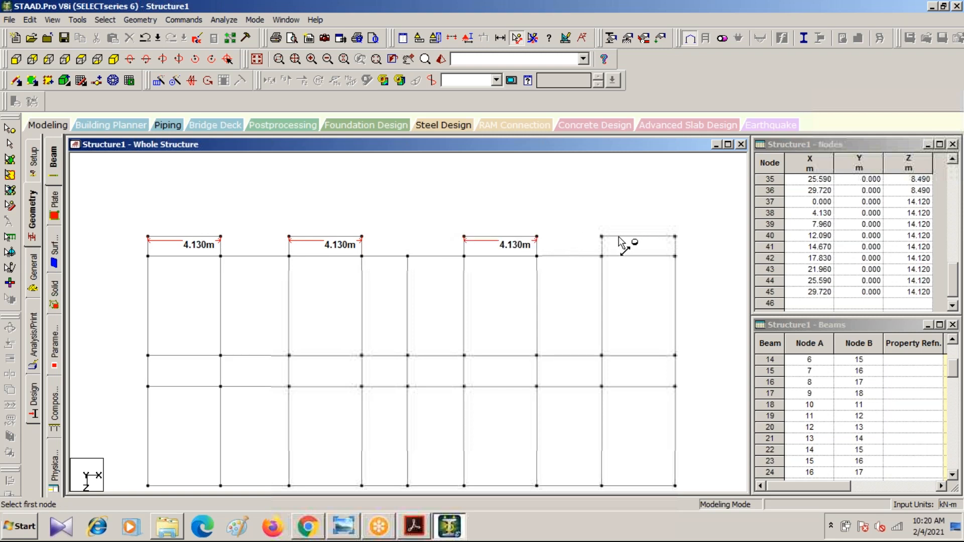
left_click(601, 236)
left_click(672, 240)
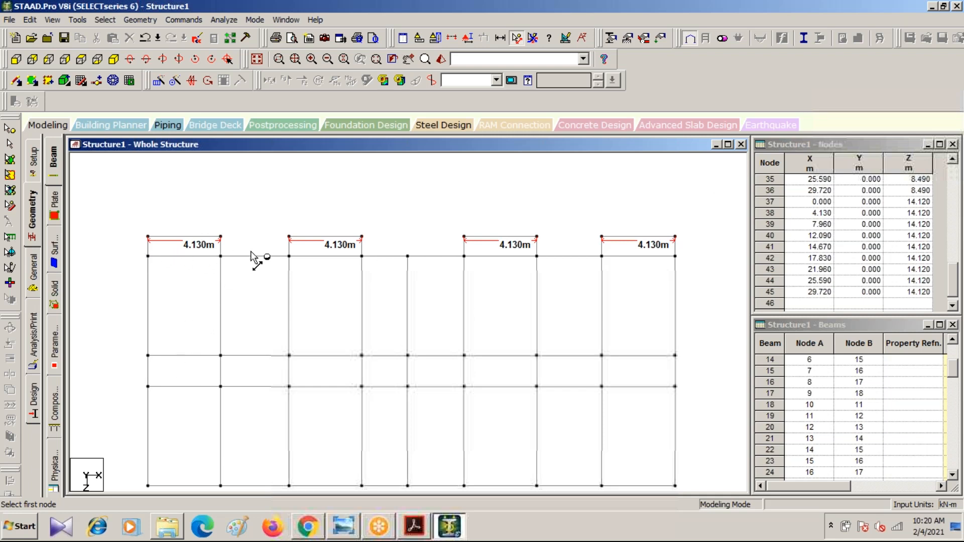
- Compare the whole grid with the floor plan and accept the auto save of the file
scroll(237, 366, "down", 9)
scroll(232, 345, "up", 8)
middle_click_drag(249, 330, 275, 273)
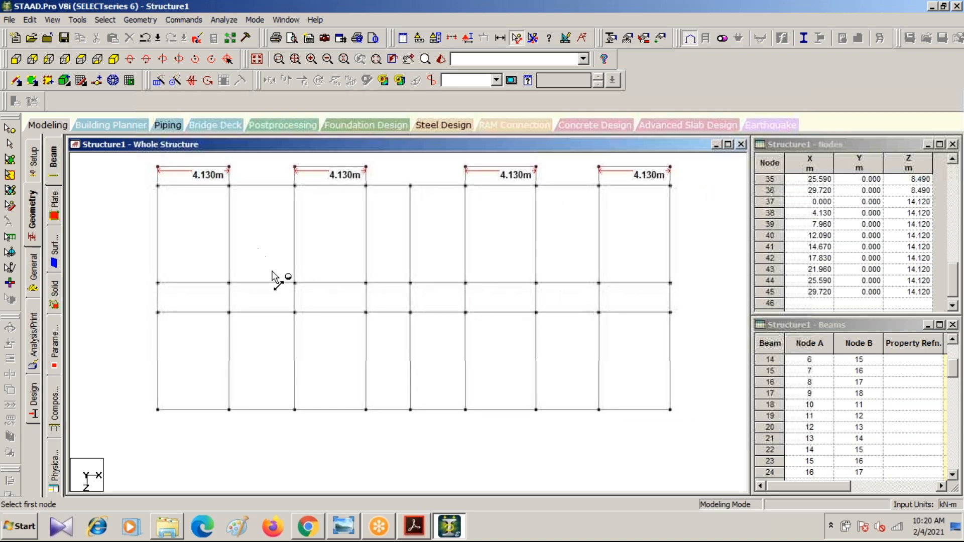
left_click(345, 532)
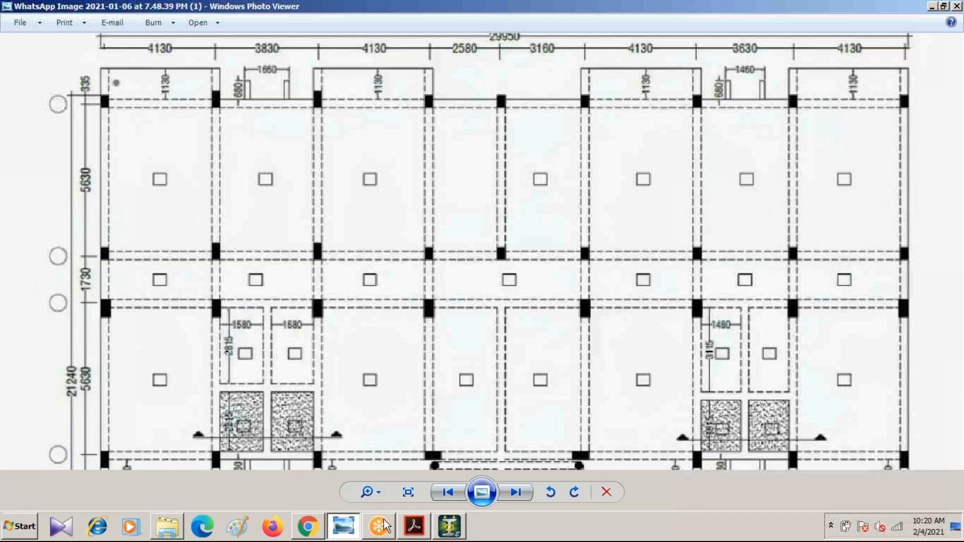
left_click(448, 528)
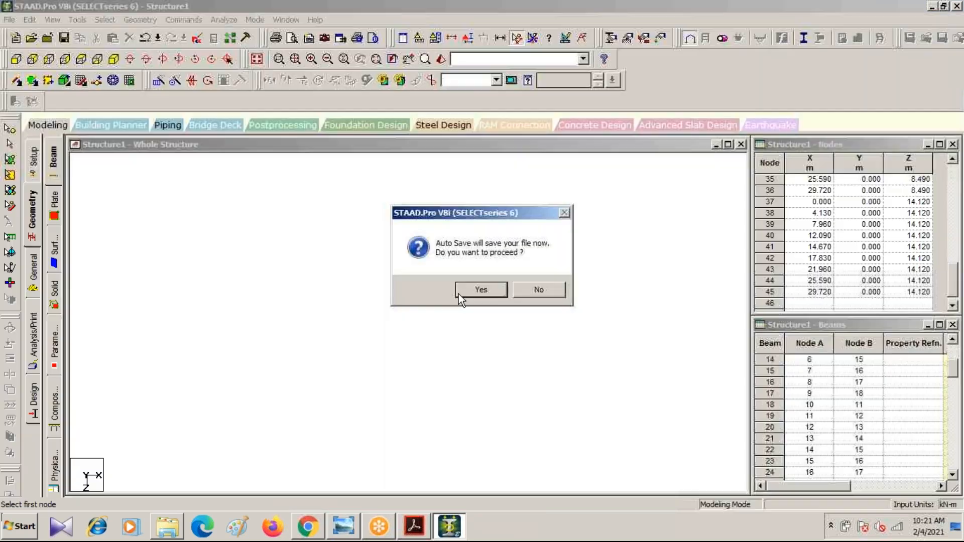
left_click(467, 291)
left_click(390, 280)
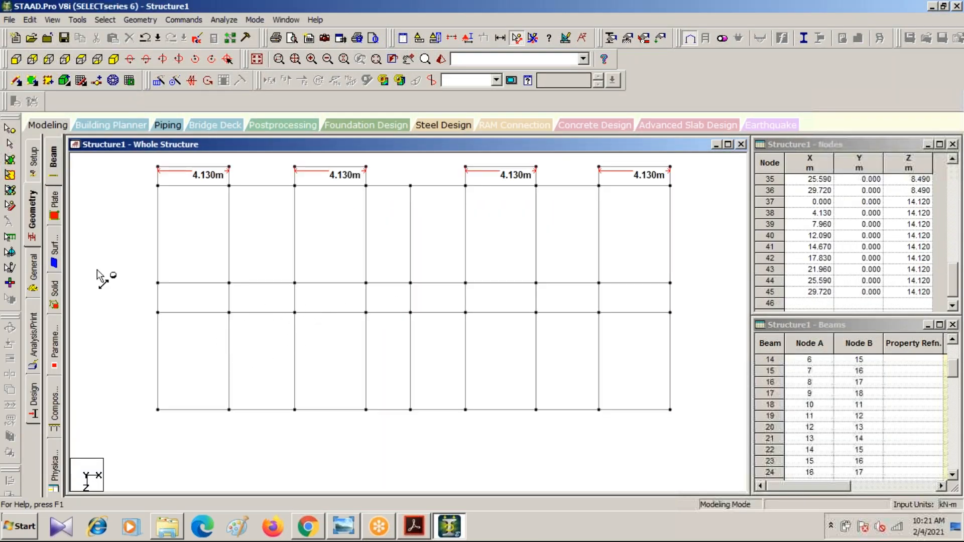
- Start inserting a node into beam 53, on the rear side of the corridor in the second bay, and add a midpoint insertion point
left_click(9, 145)
left_click(257, 312)
right_click(260, 312)
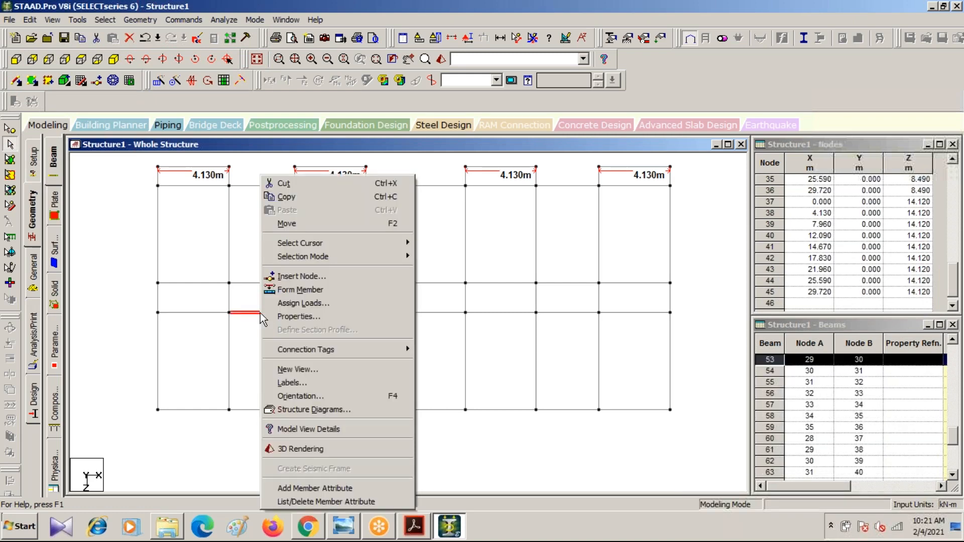
left_click(307, 280)
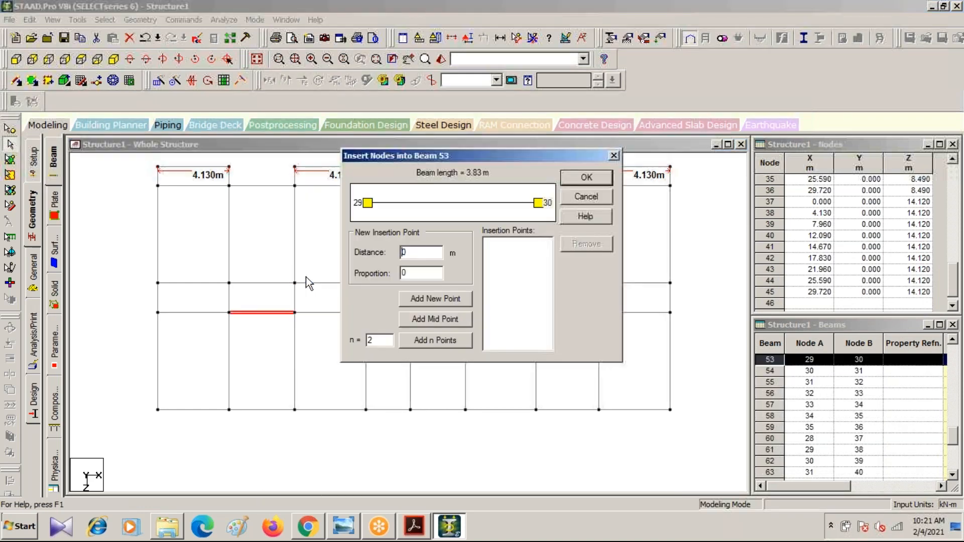
left_click(431, 318)
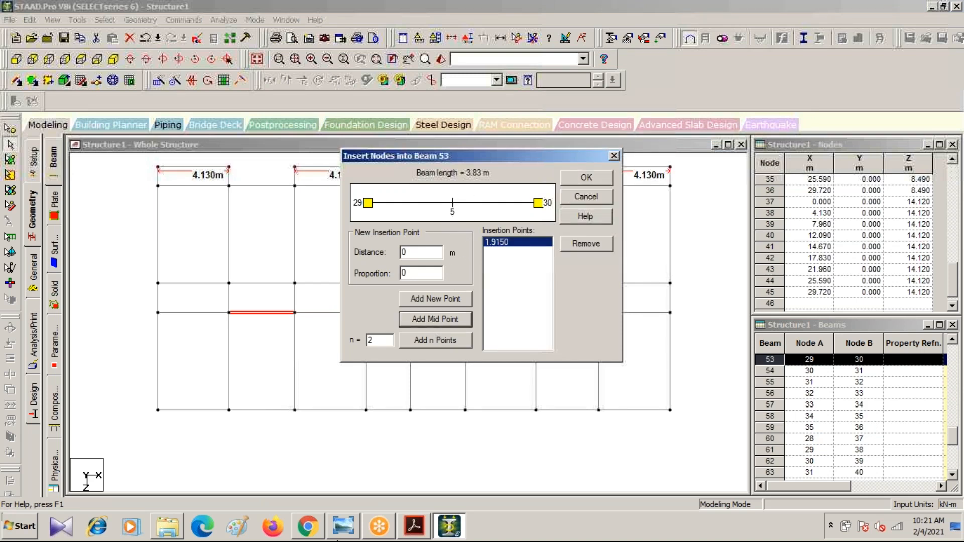
- Compare the partition position within the second bay on the floor plan with the insertion point set on beam 53
left_click(345, 526)
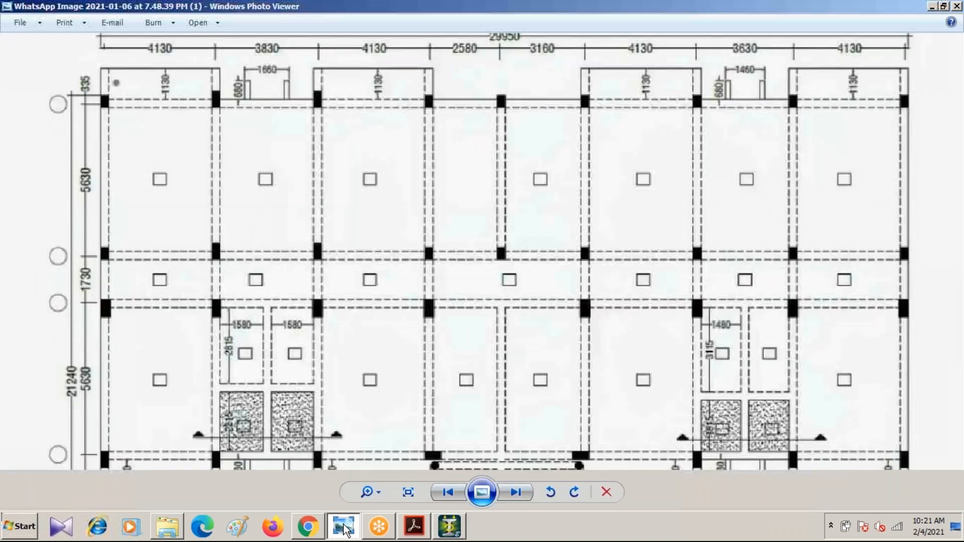
left_click(345, 526)
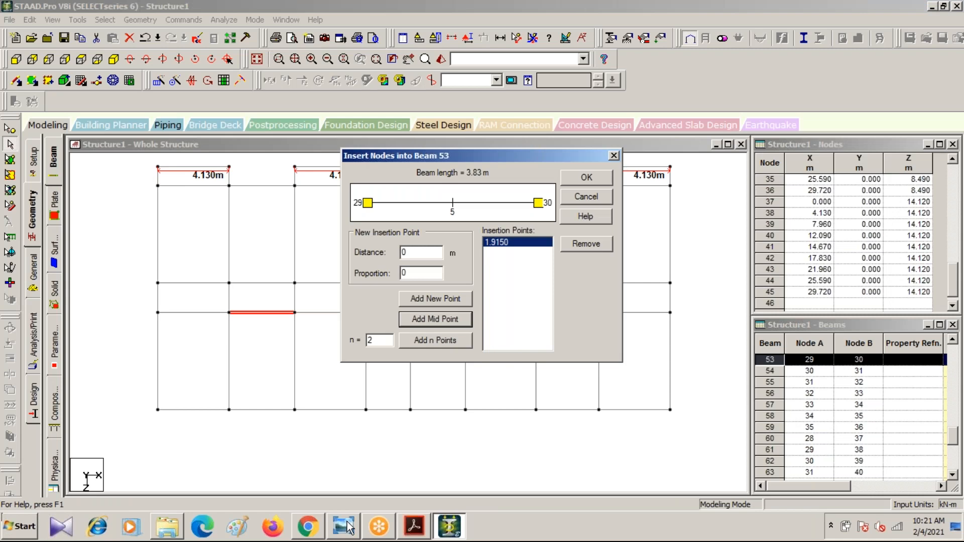
left_click(344, 526)
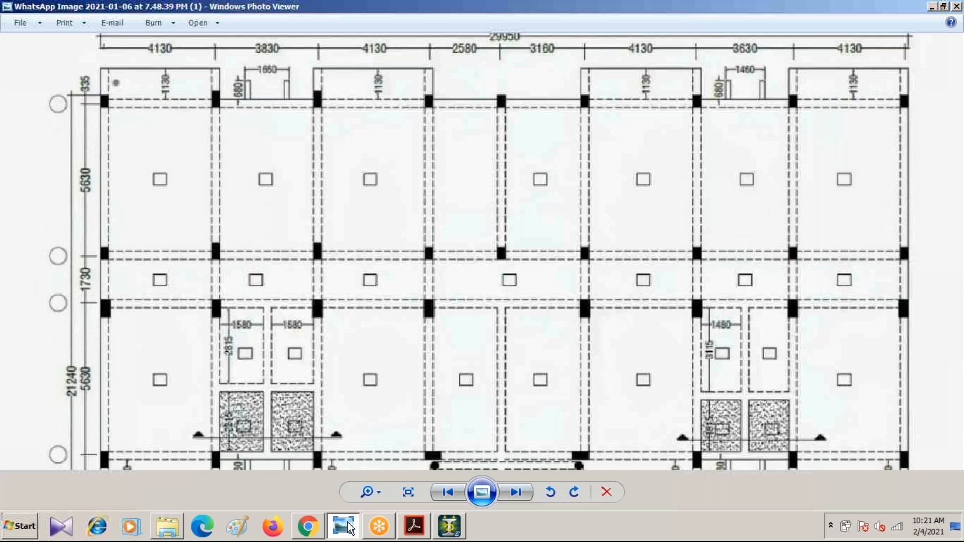
left_click(345, 526)
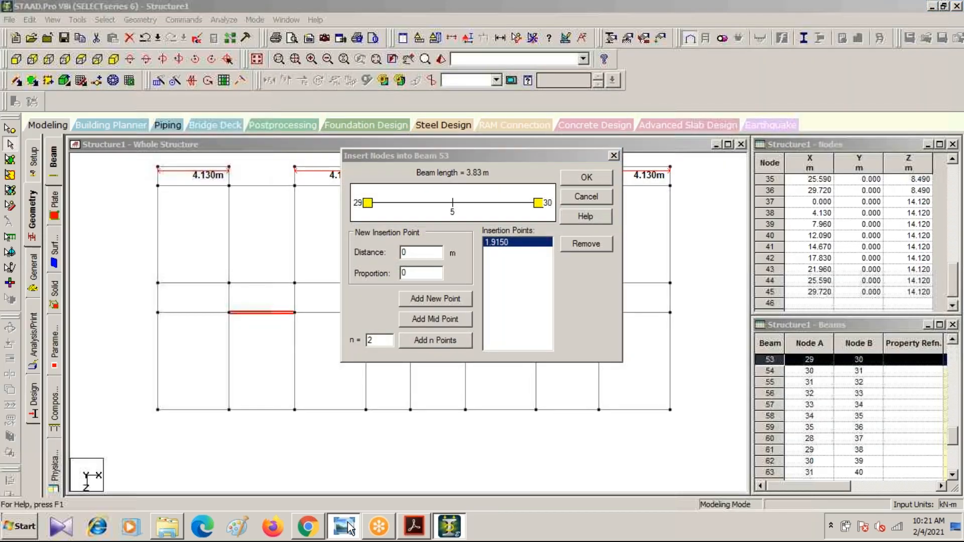
left_click(346, 527)
left_click(347, 528)
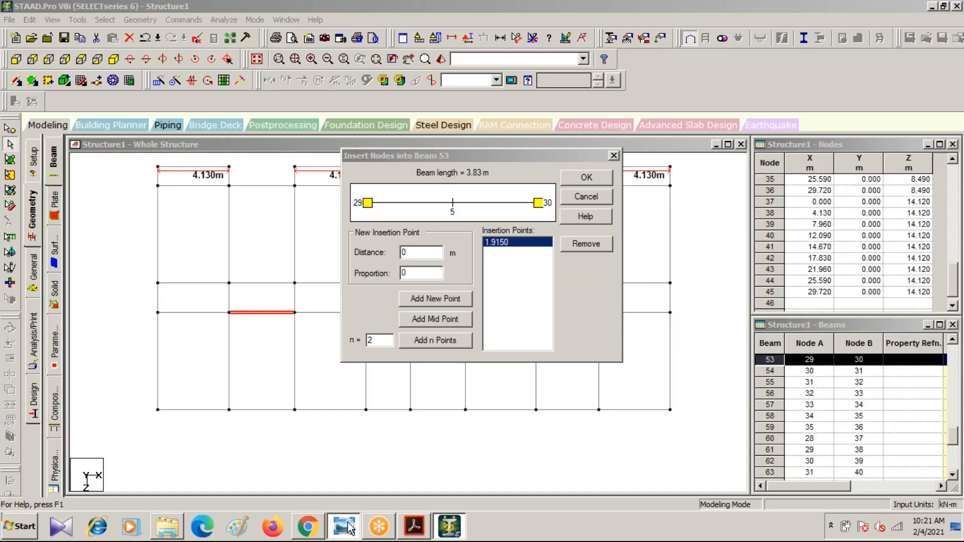
left_click(347, 527)
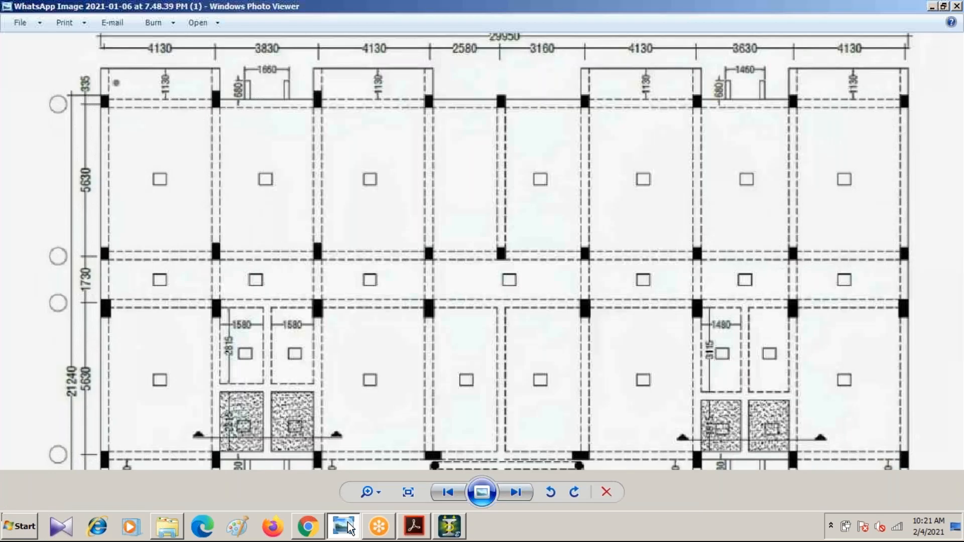
- Return to STAAD.Pro and insert the midpoint node at 1.915 m into beam 53
left_click(350, 528)
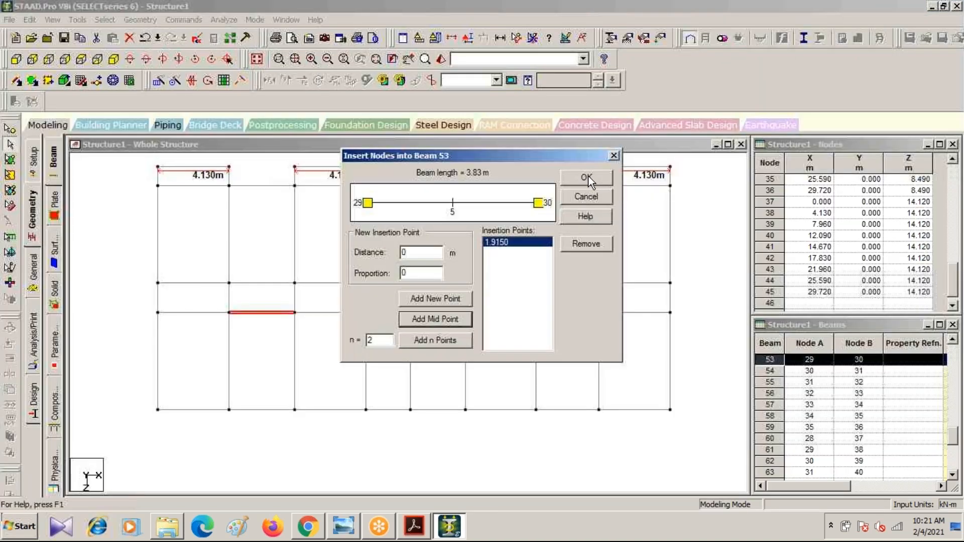
left_click(587, 178)
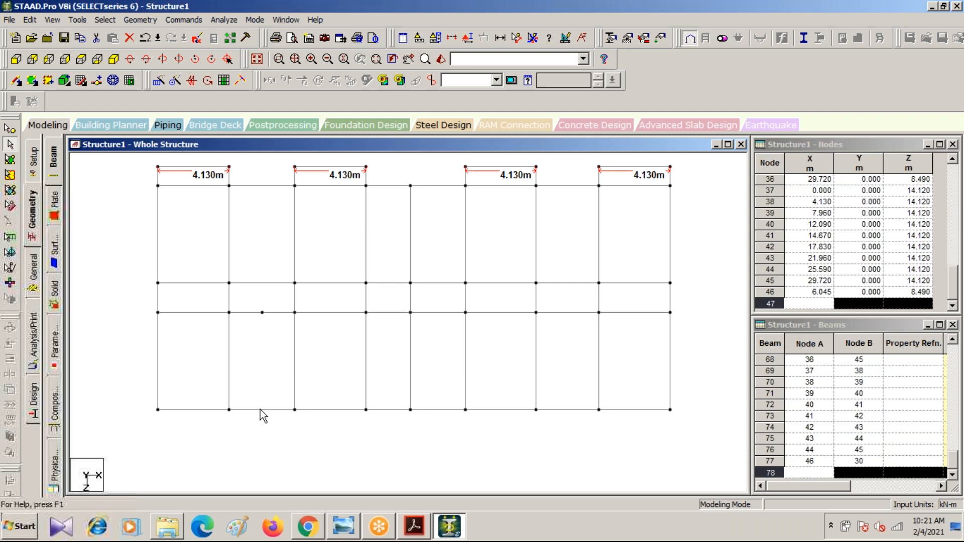
left_click(260, 409)
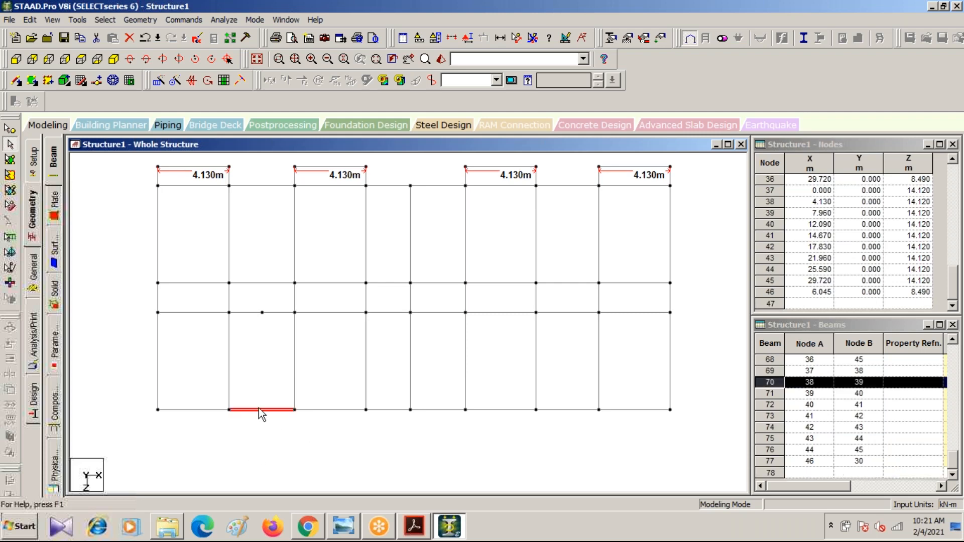
right_click(258, 408)
left_click(316, 480)
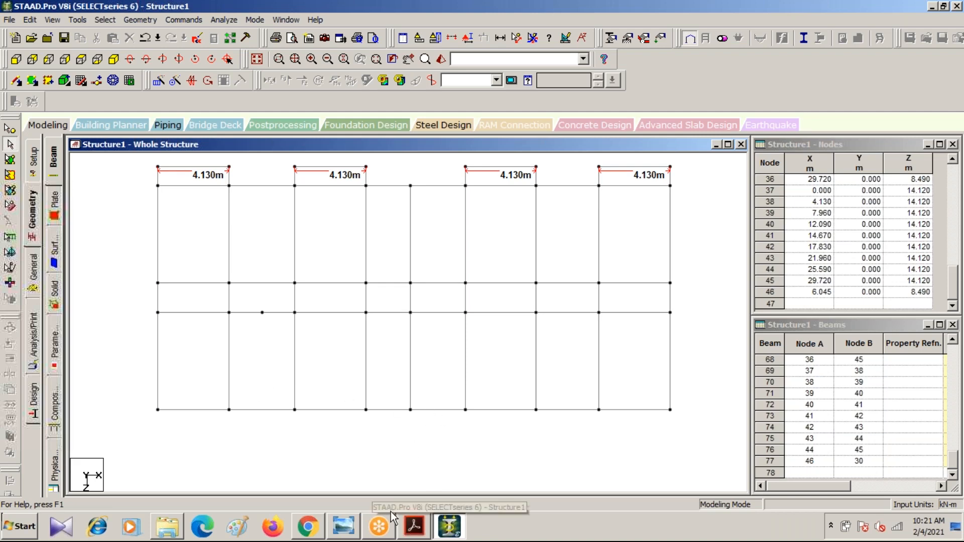
- Check the partition dimensions below the corridor in the second bay on the floor plan image, shown in a smaller window
left_click(347, 528)
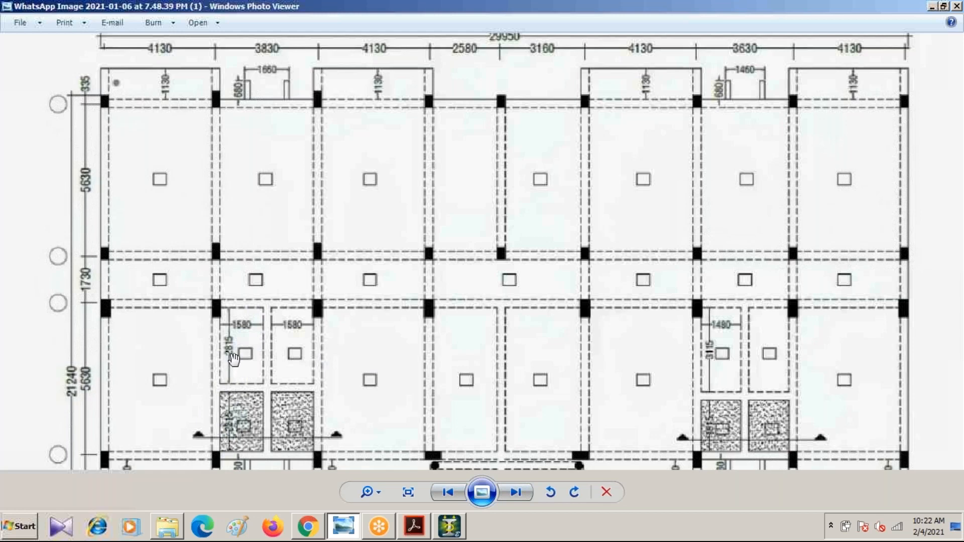
double_click(435, 10)
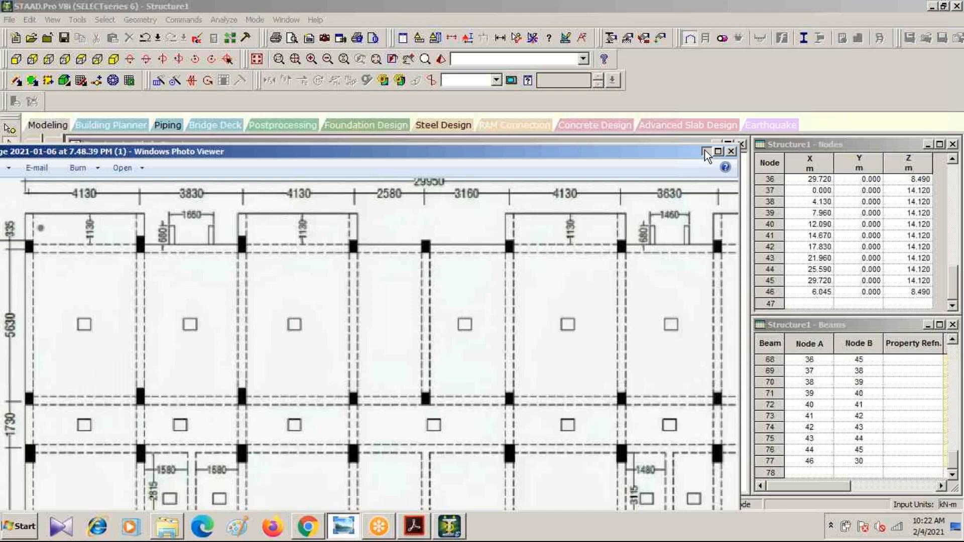
left_click(704, 150)
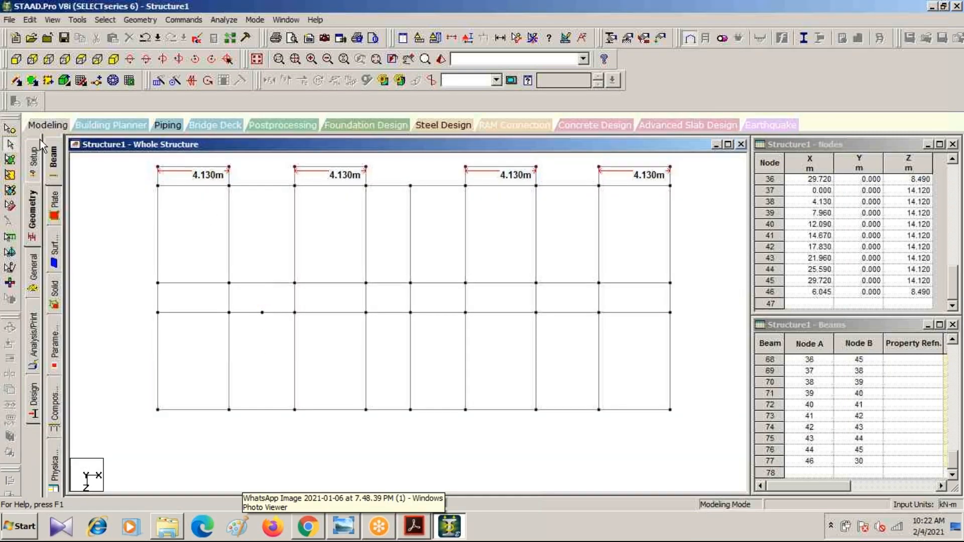
- Start a Translational Repeat of the new midpoint node on the corridor beam in the global Z direction
left_click(10, 143)
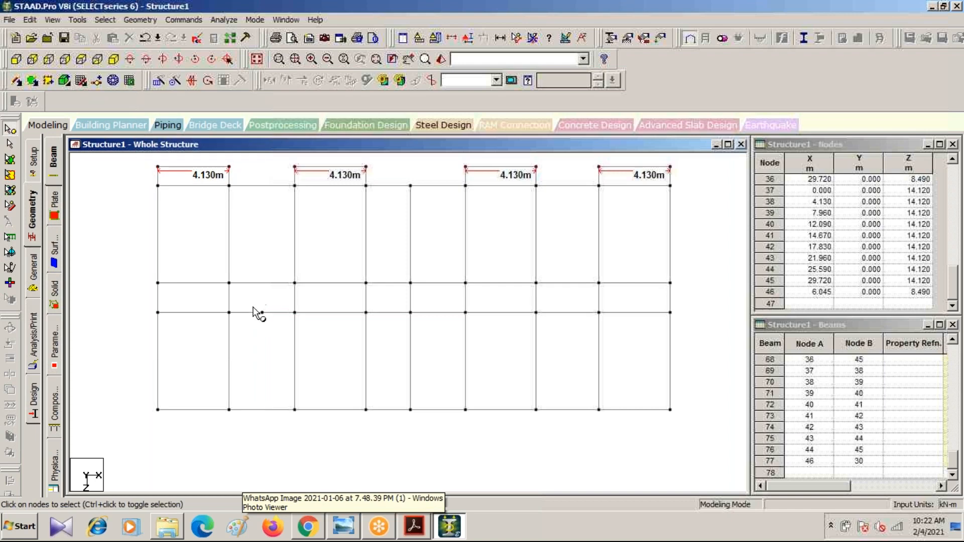
left_click(271, 327)
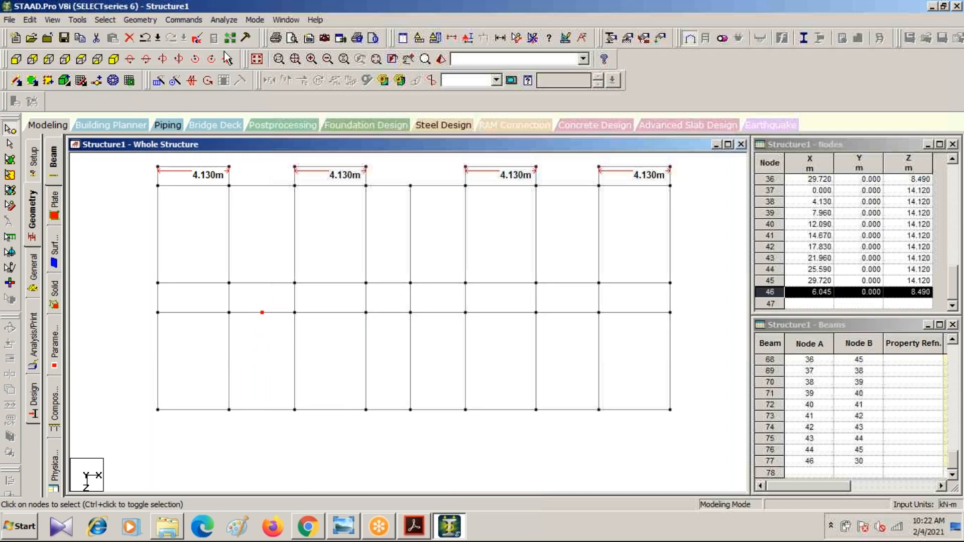
left_click(159, 81)
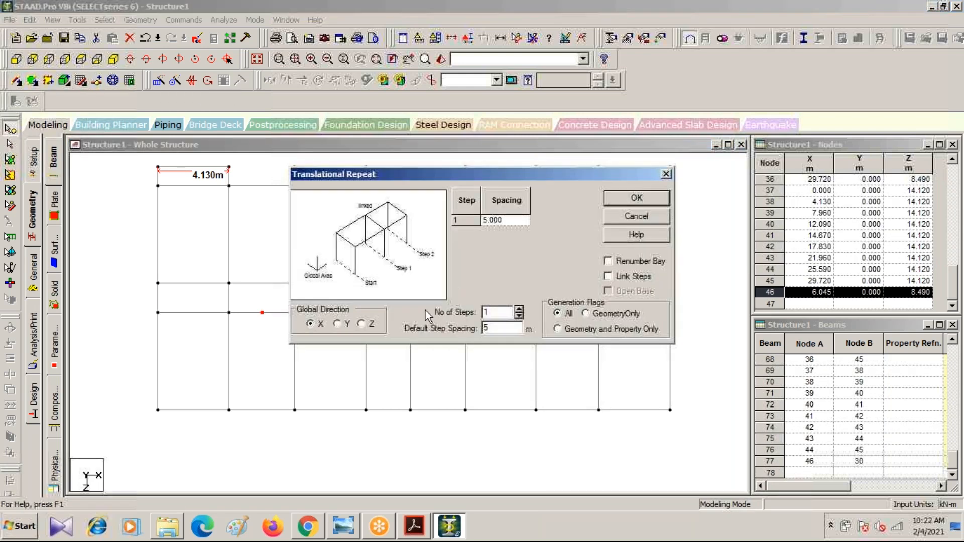
left_click(361, 323)
left_click_drag(491, 328, 480, 328)
type("2.")
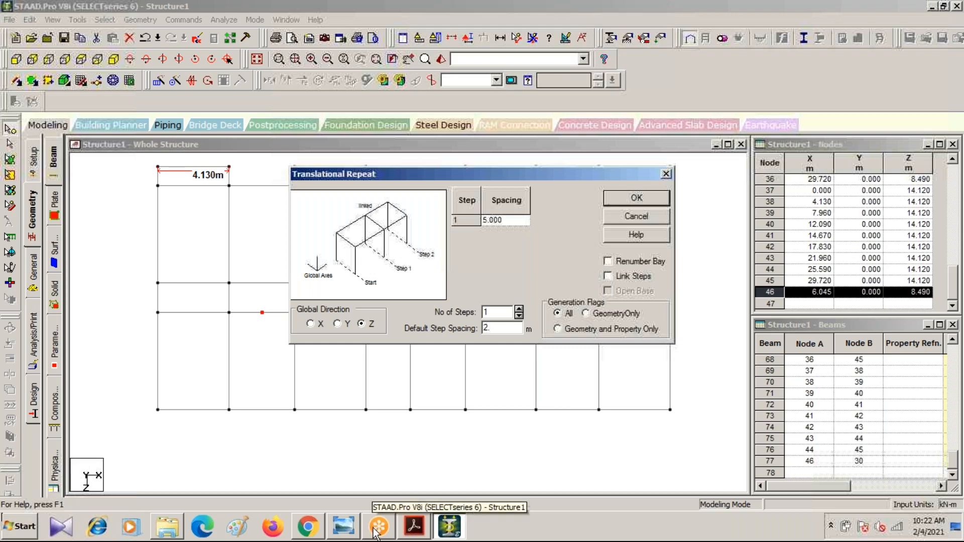
- Look up the partition depth on the floor plan and repeat the node once at 2.815 m spacing with linked steps
left_click(344, 531)
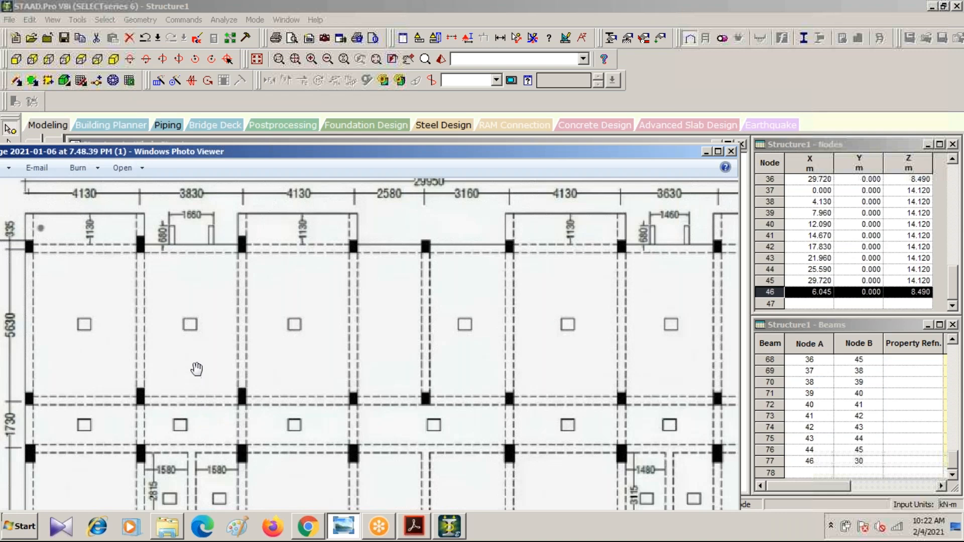
left_click_drag(237, 245, 238, 127)
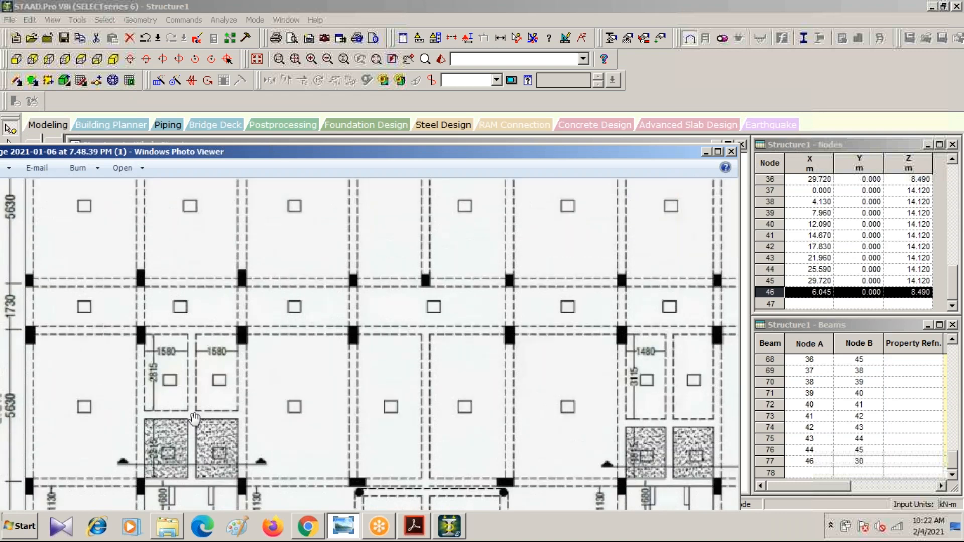
left_click_drag(195, 418, 151, 370)
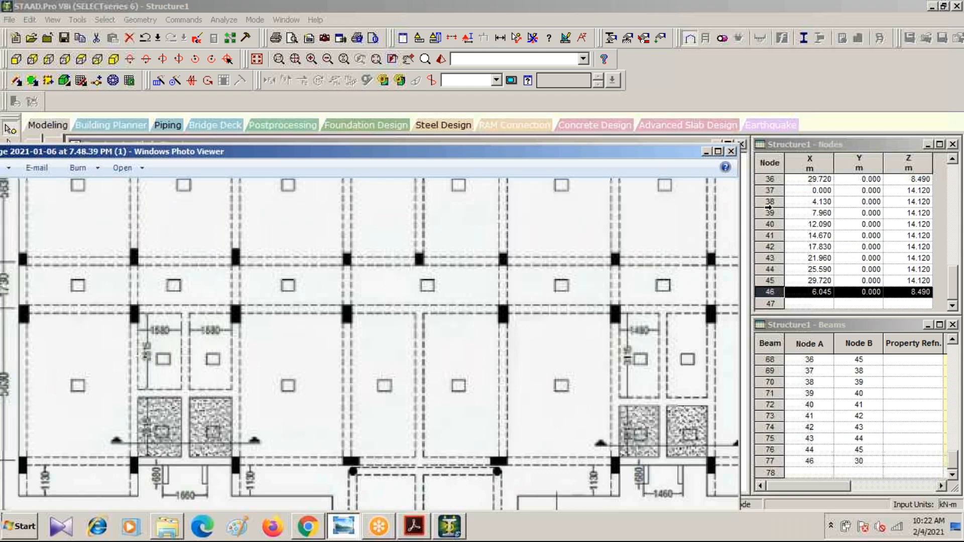
left_click(706, 152)
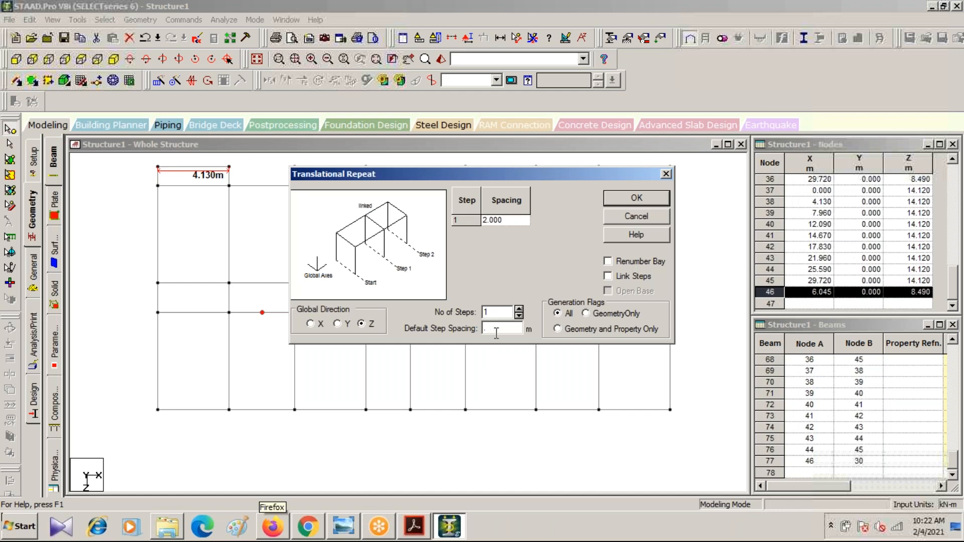
type("2.815")
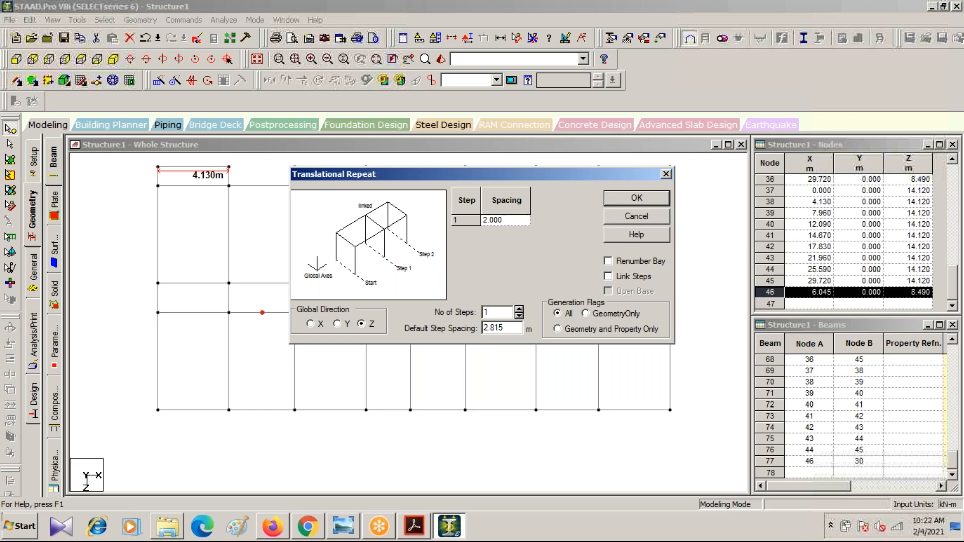
left_click(608, 276)
left_click(636, 201)
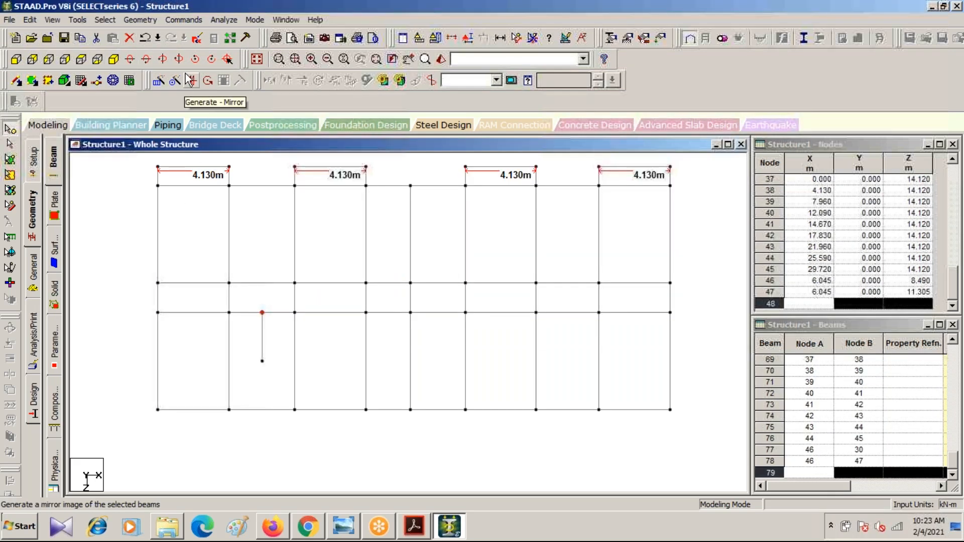
- Add beams by perpendicular intersection from the new partition node to both side beams and the lower edge beam of the second bay
left_click(141, 20)
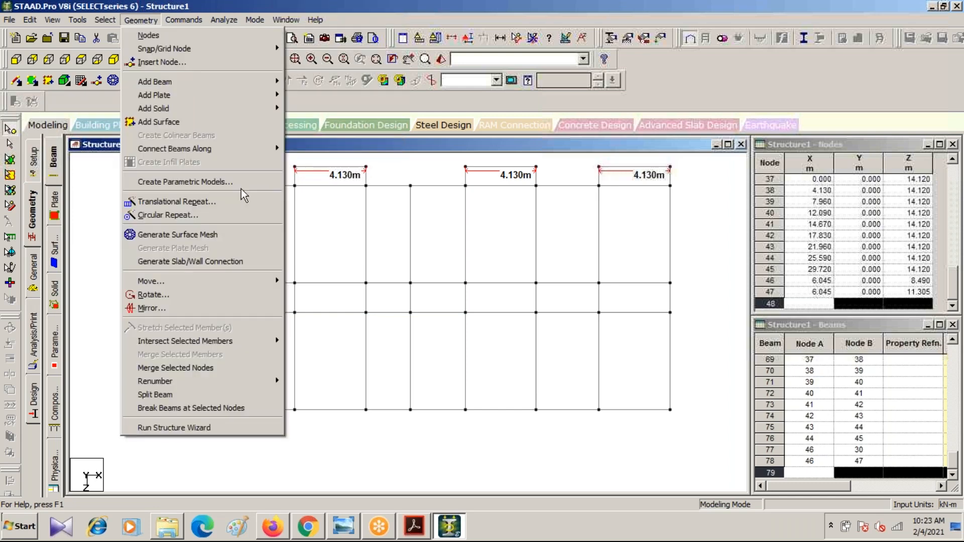
mouse_move(196, 86)
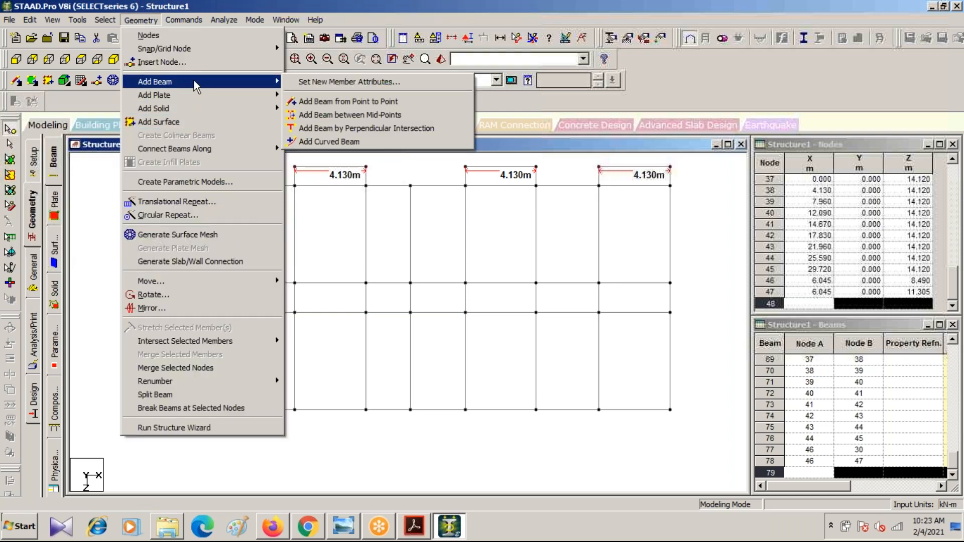
left_click(329, 128)
left_click(263, 362)
left_click(229, 368)
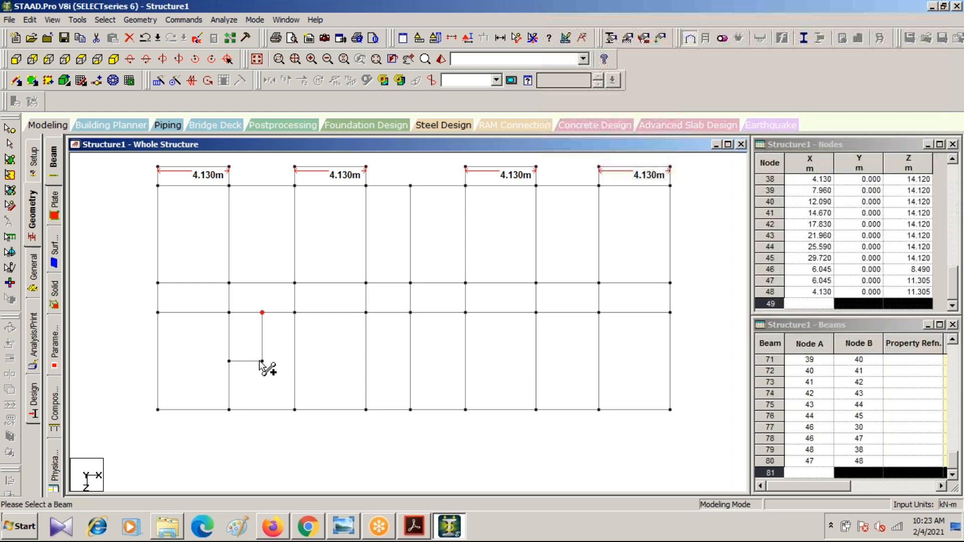
left_click(297, 361)
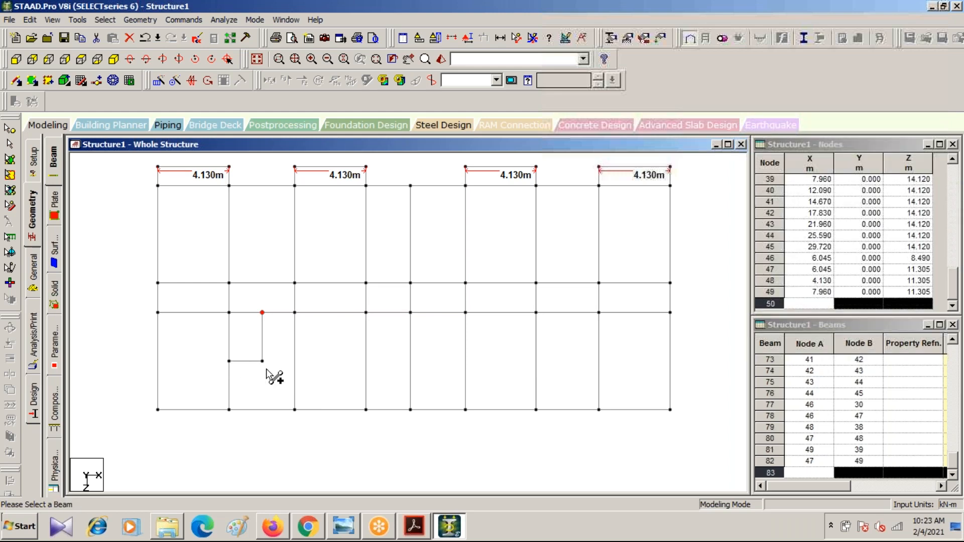
left_click(262, 361)
left_click(262, 409)
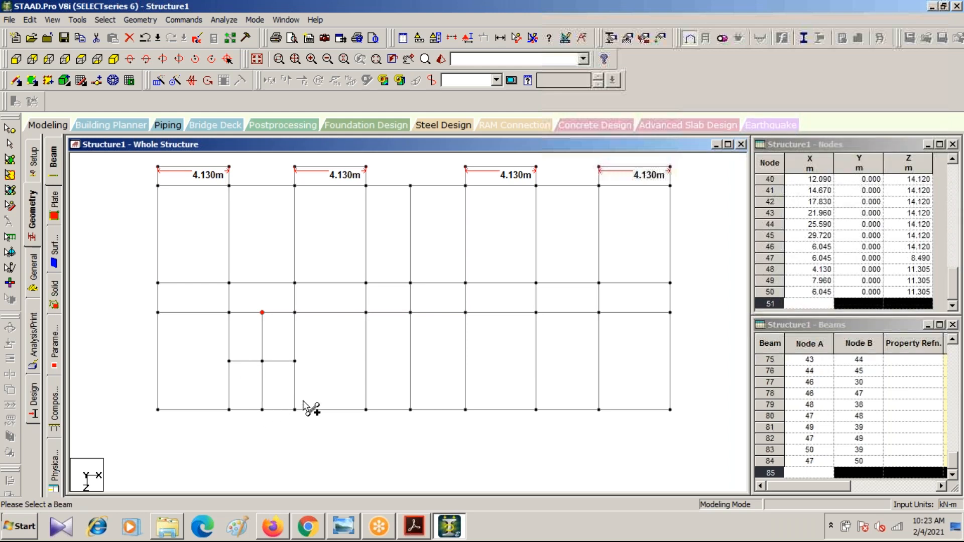
scroll(294, 460, "up", 4)
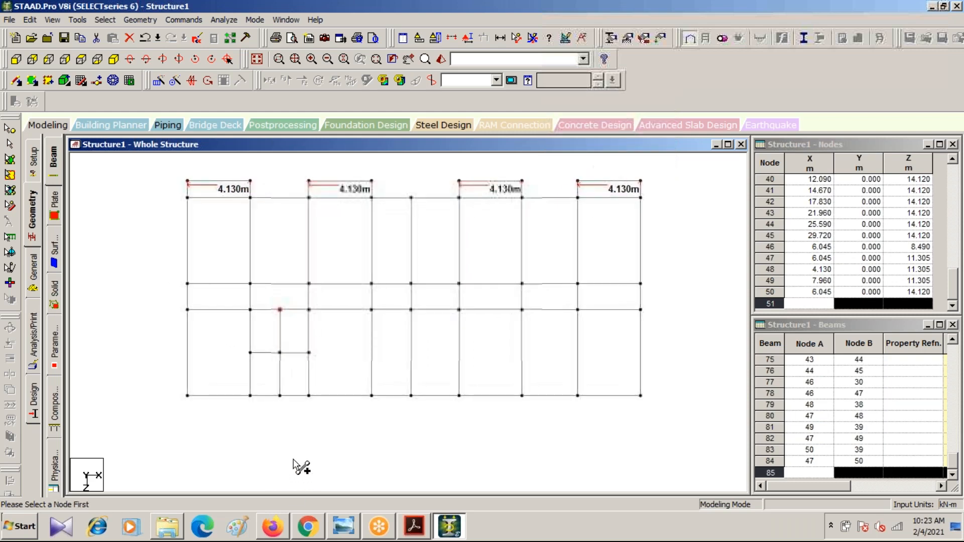
left_click(307, 452)
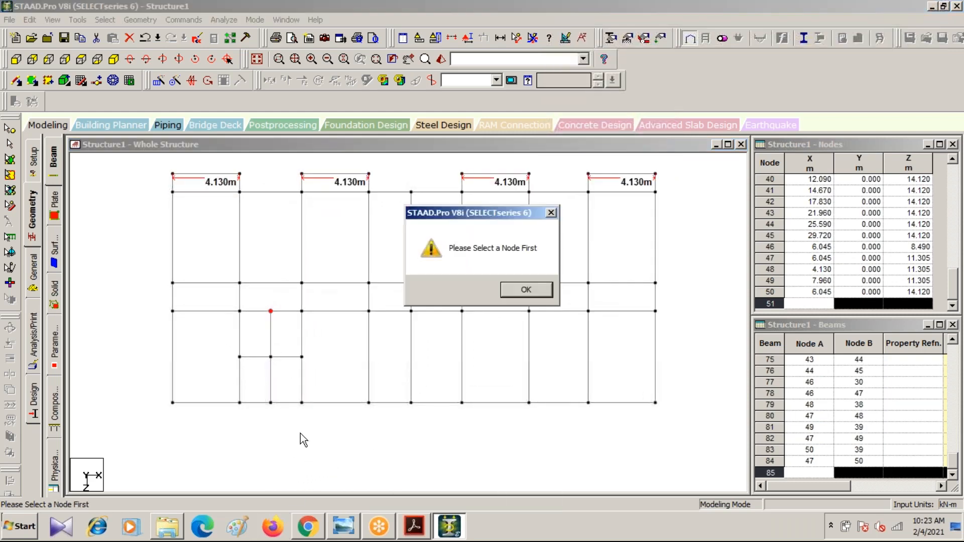
left_click(526, 290)
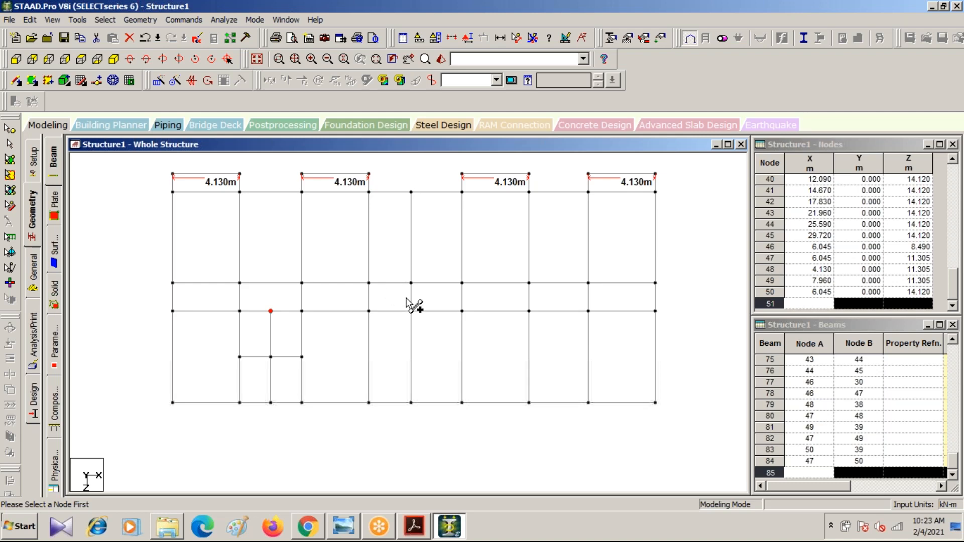
- Examine the partition layout of the middle and seventh bays below the corridor on the floor plan image
left_click(344, 529)
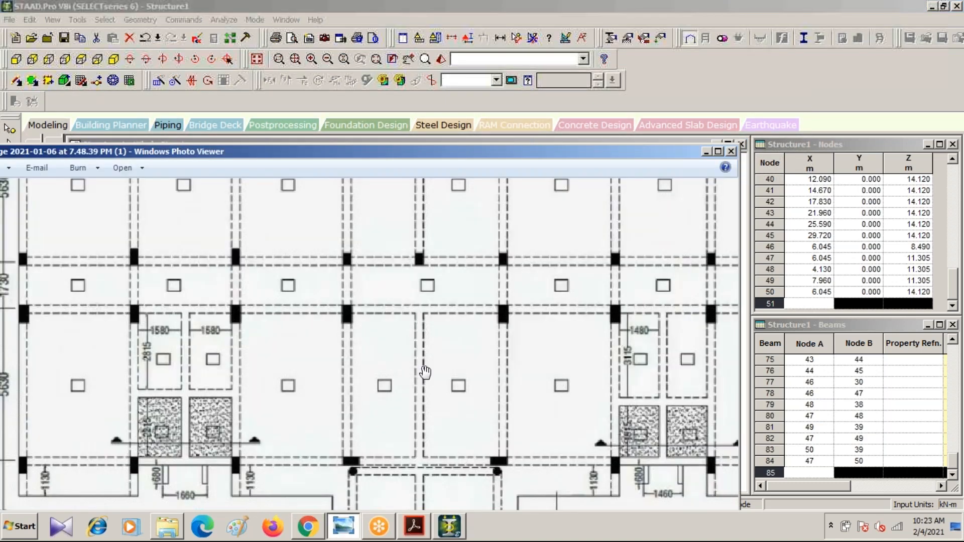
scroll(426, 372, "down", 4)
scroll(426, 382, "up", 4)
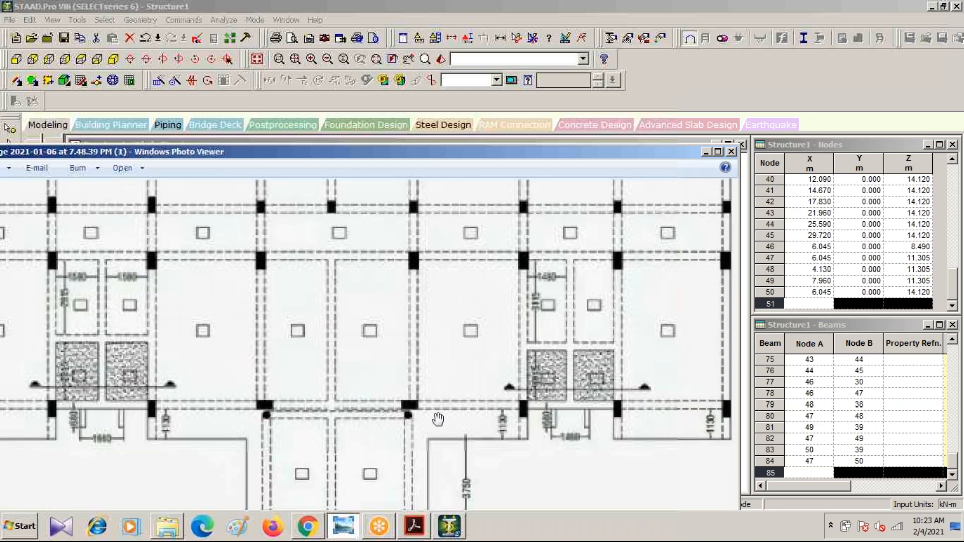
left_click_drag(453, 337, 420, 427)
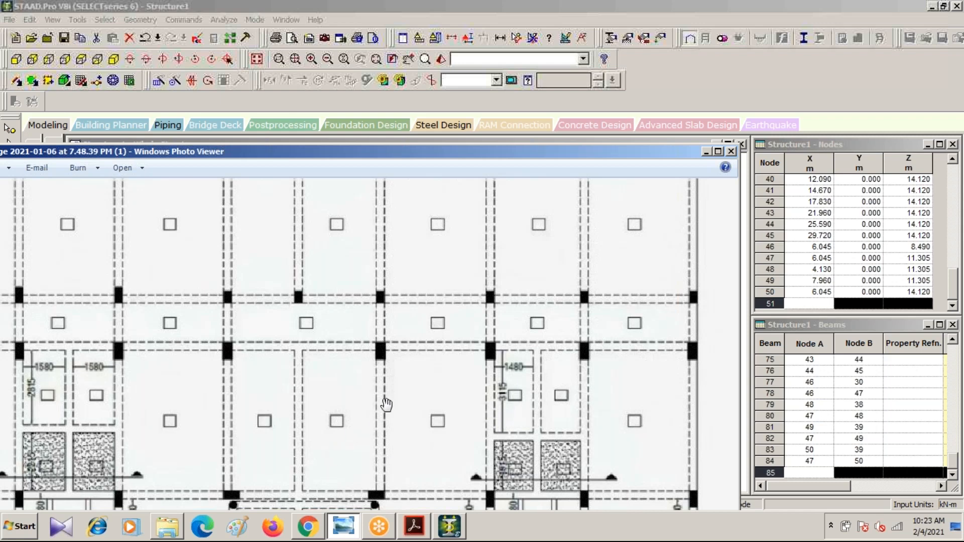
scroll(386, 404, "down", 3)
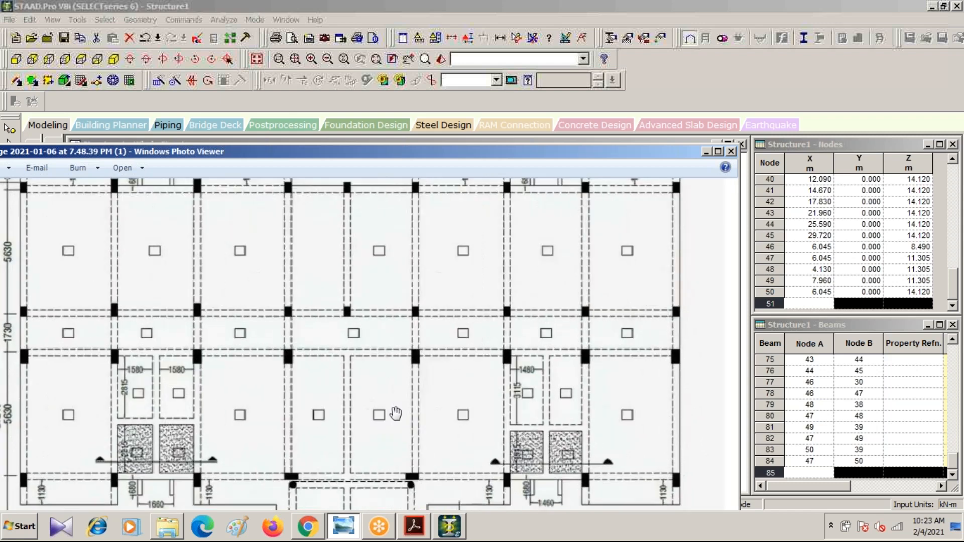
scroll(395, 412, "up", 2)
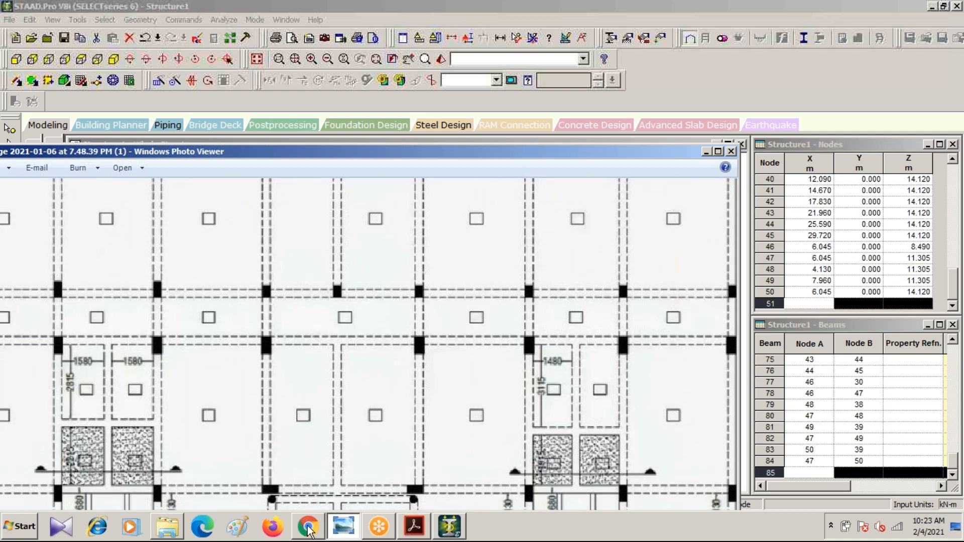
left_click(449, 528)
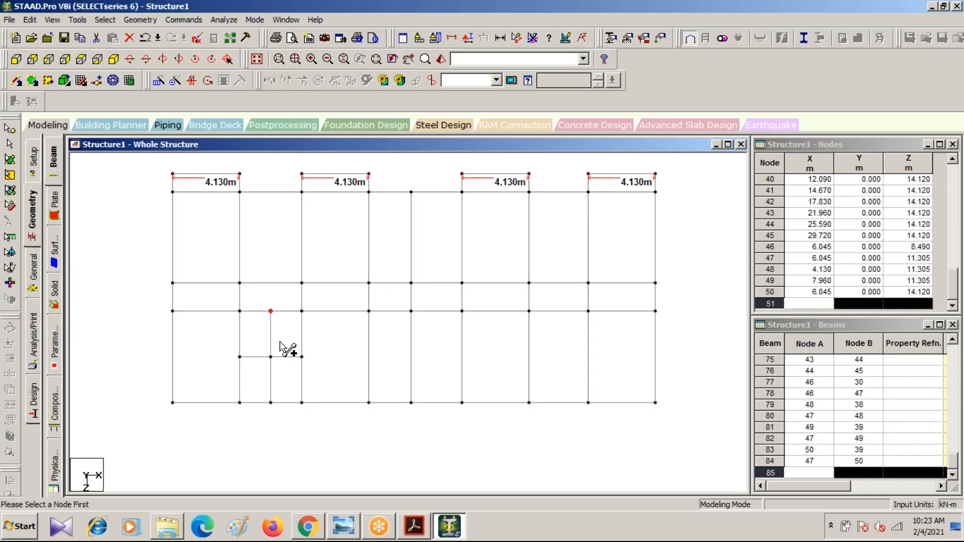
- Insert a midpoint node on the seventh bay's lower corridor beam, checking the partition layout on the floor plan
middle_click_drag(306, 350, 307, 393)
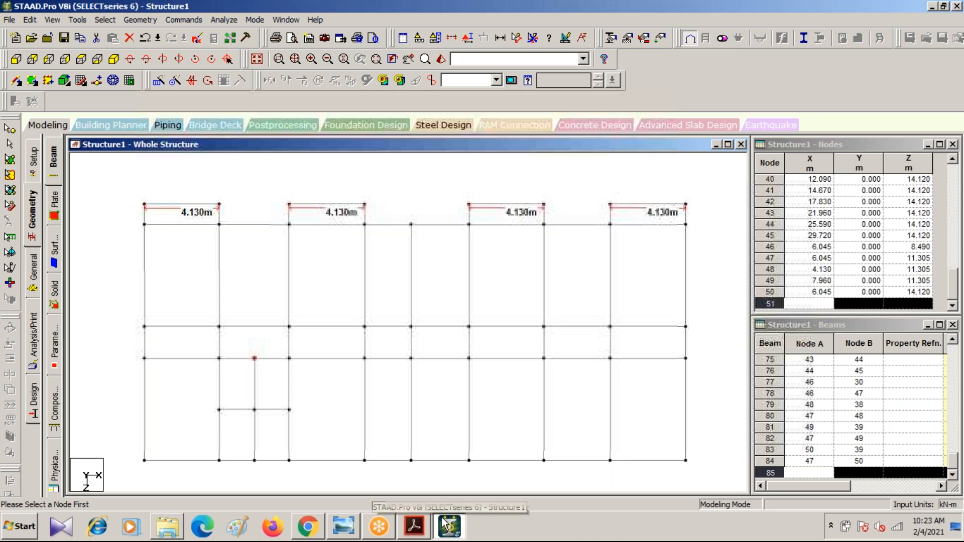
key("Escape")
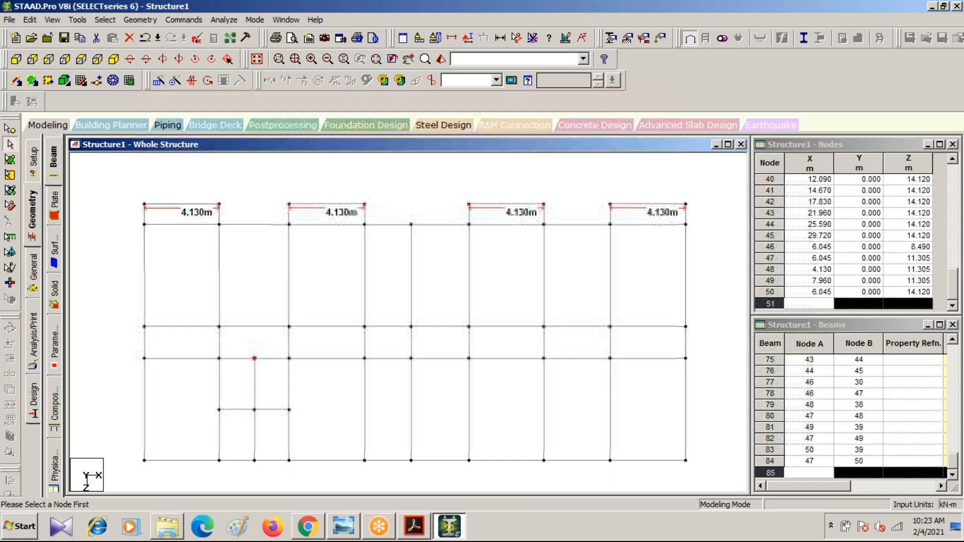
left_click(8, 129)
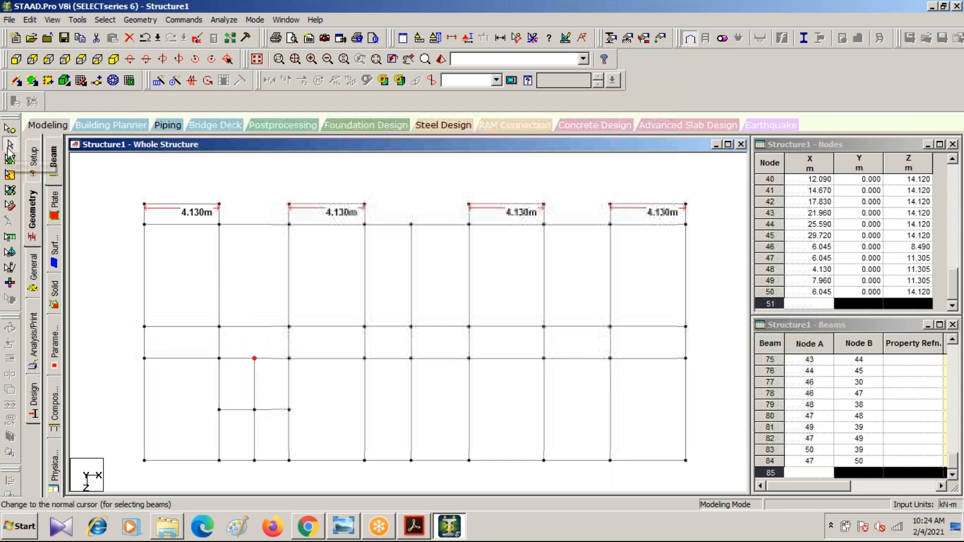
left_click(565, 358)
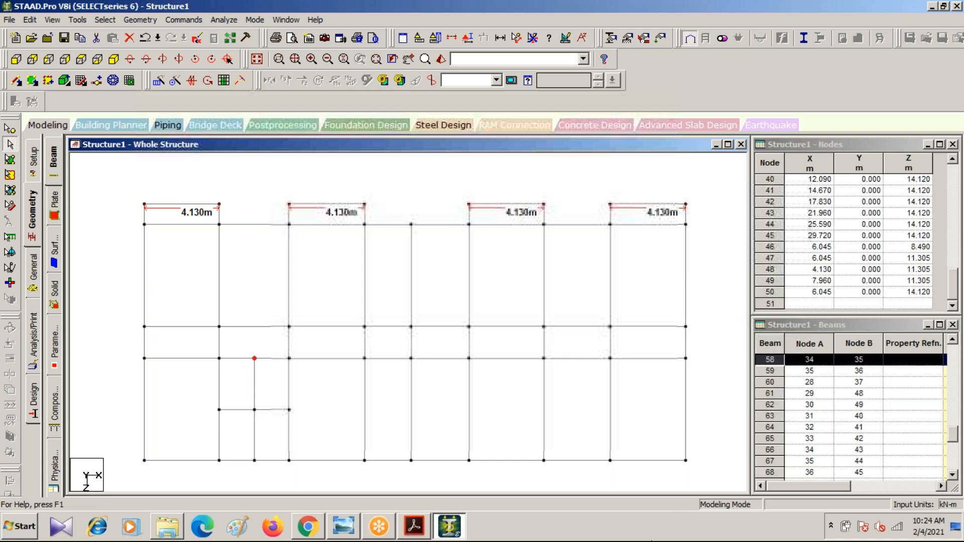
left_click(339, 531)
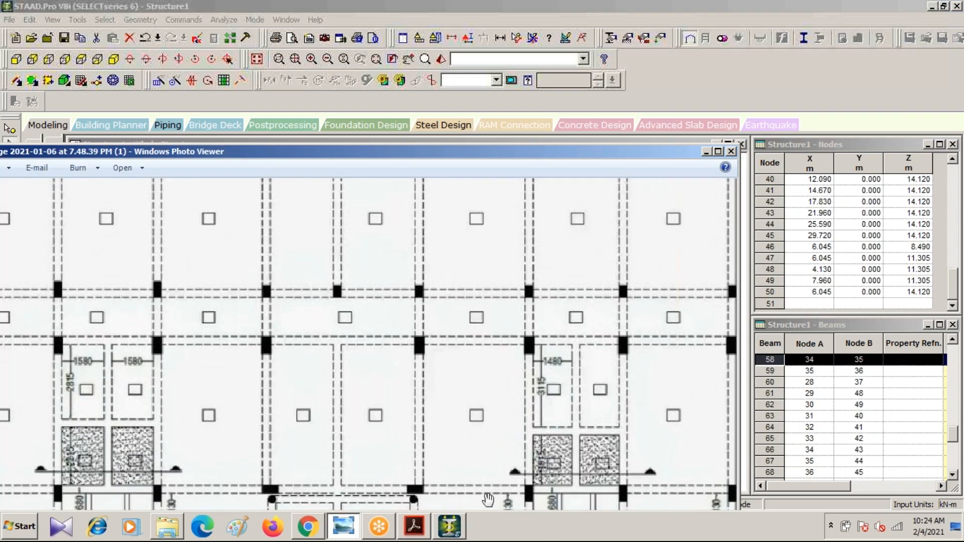
left_click(448, 527)
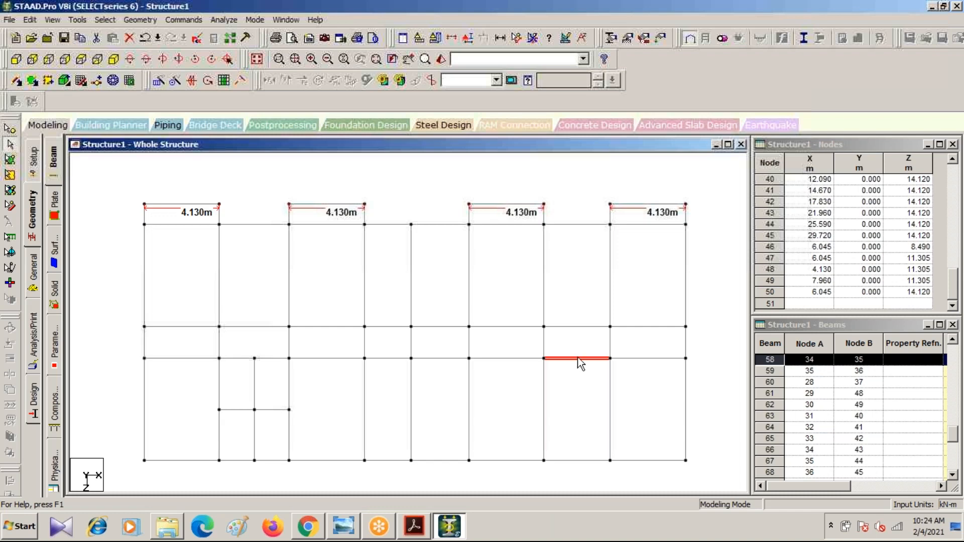
right_click(578, 360)
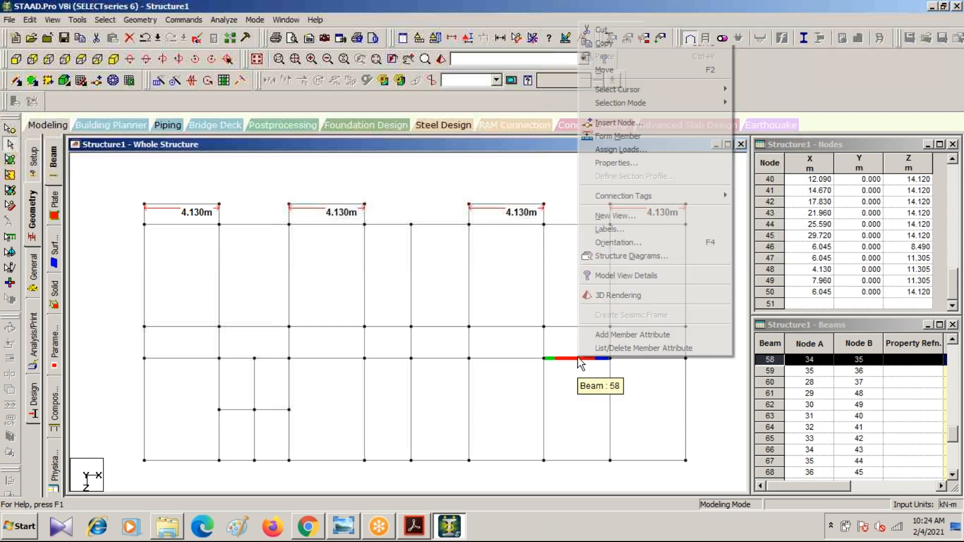
left_click(643, 125)
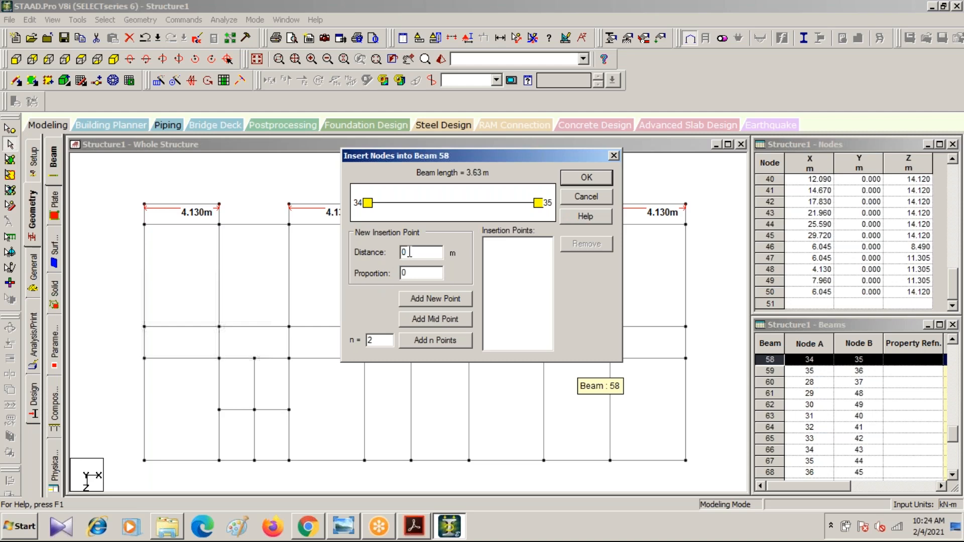
left_click(425, 317)
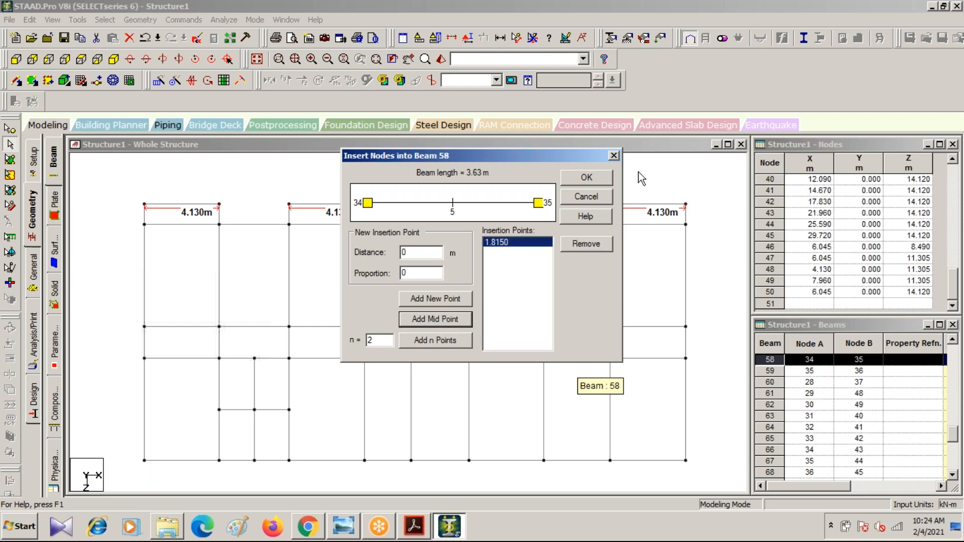
left_click(580, 178)
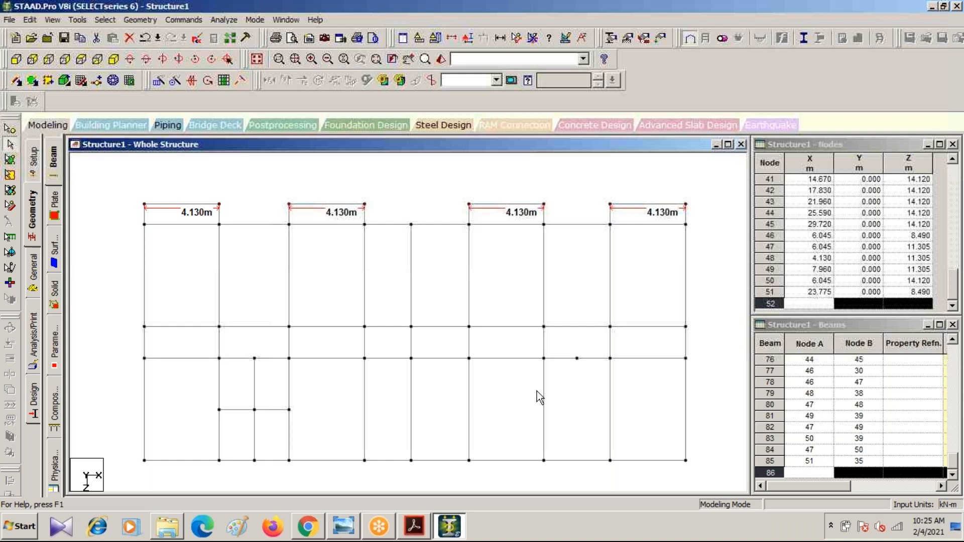
- Accept the automatic save of the model and check the seventh bay's partition dimensions on the floor plan image
left_click(678, 21)
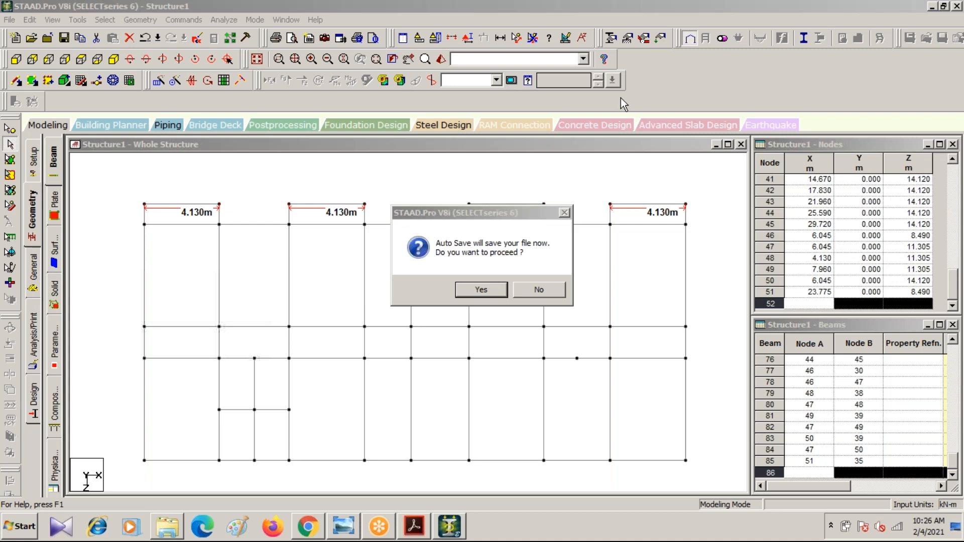
left_click(481, 289)
left_click(405, 280)
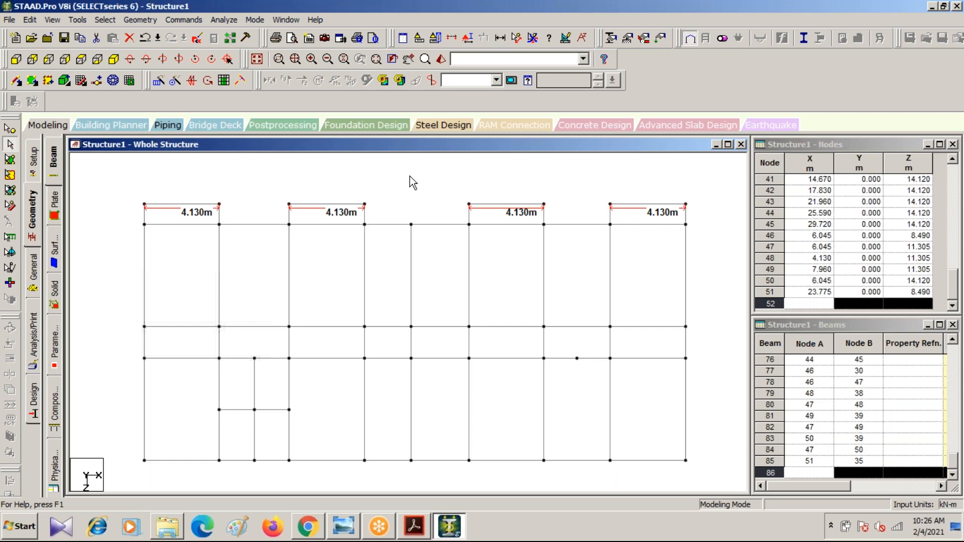
left_click(346, 524)
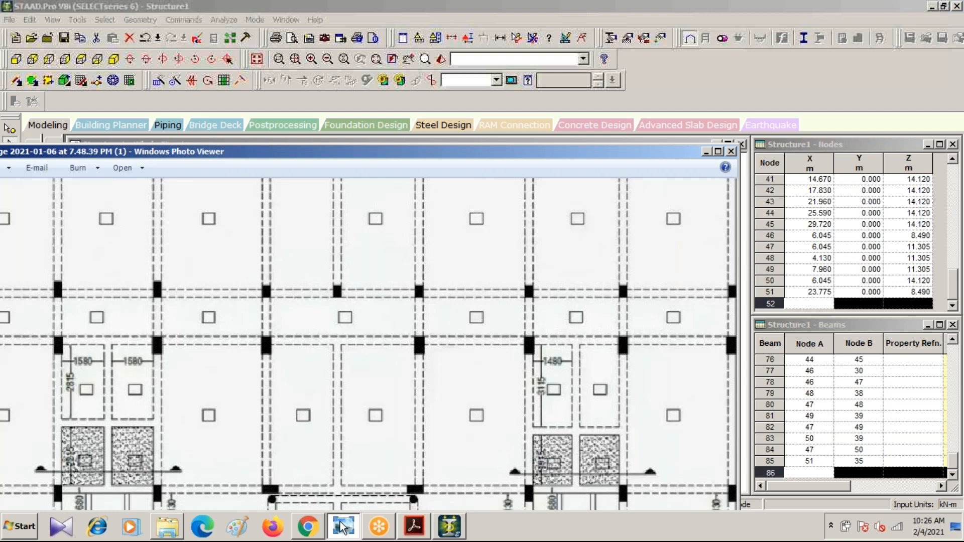
left_click(341, 527)
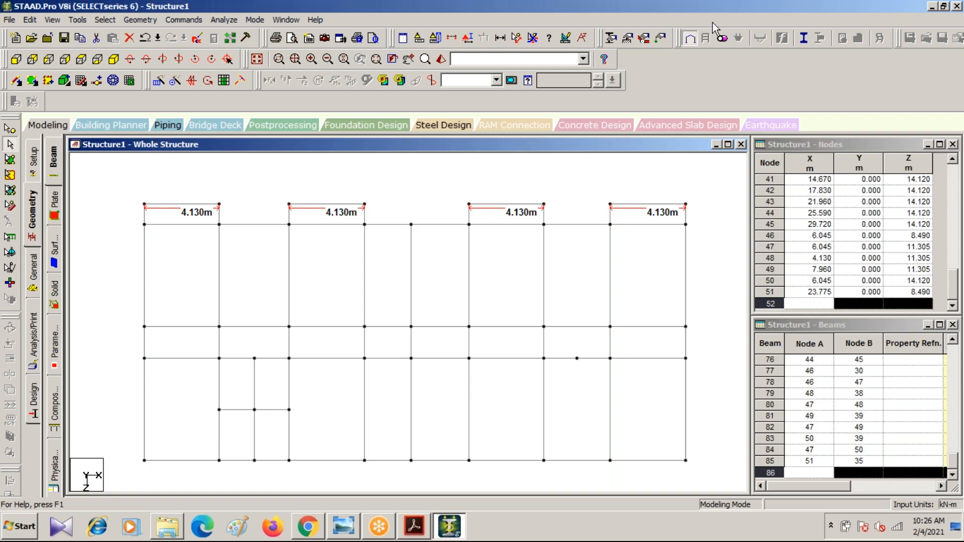
left_click(682, 21)
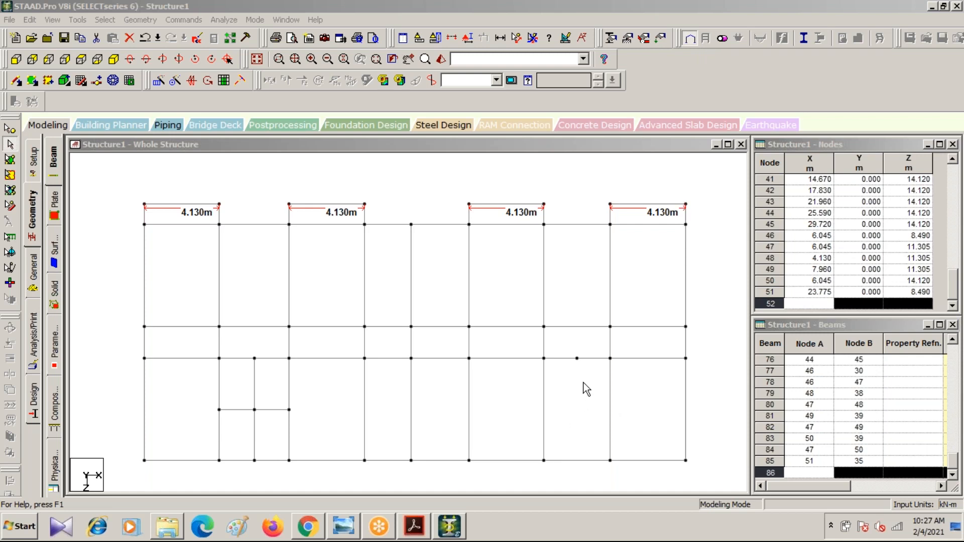
- Look up the seventh bay's partition depth and repeat its corridor midpoint node once in global Z at 3.115 m spacing with linked steps
left_click(10, 132)
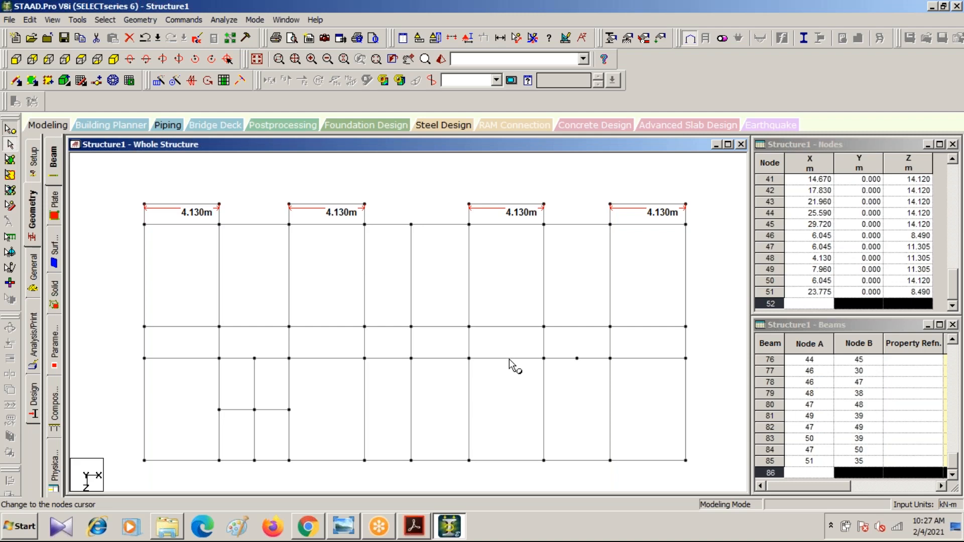
left_click(577, 358)
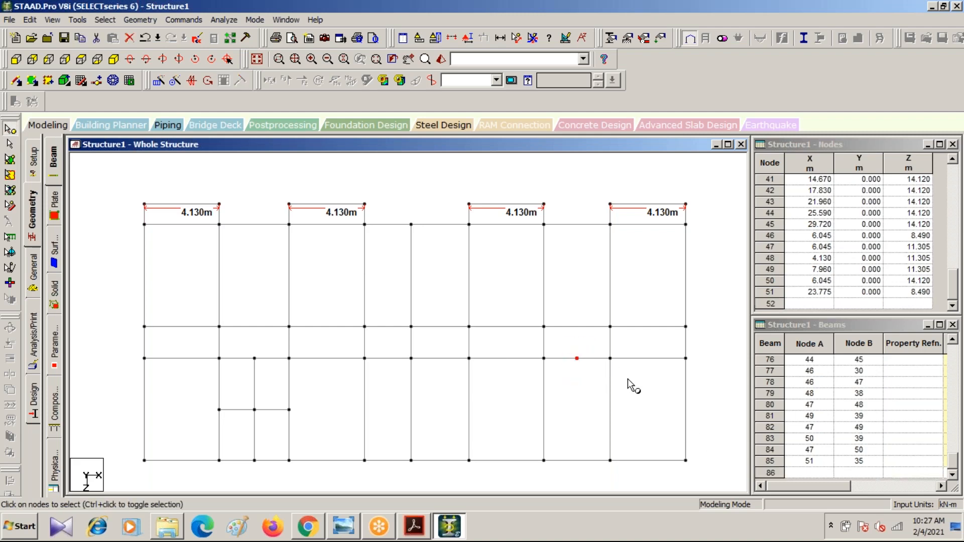
left_click(346, 530)
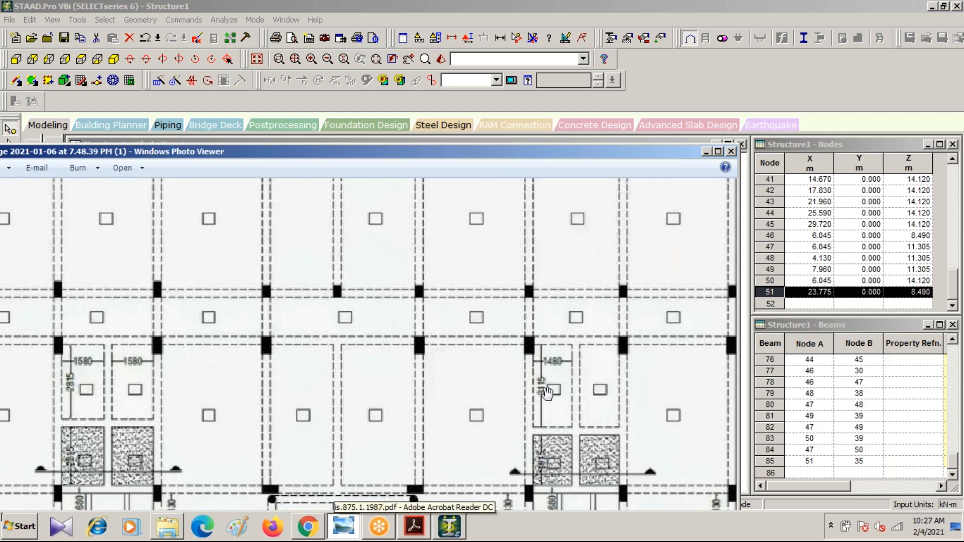
left_click(707, 151)
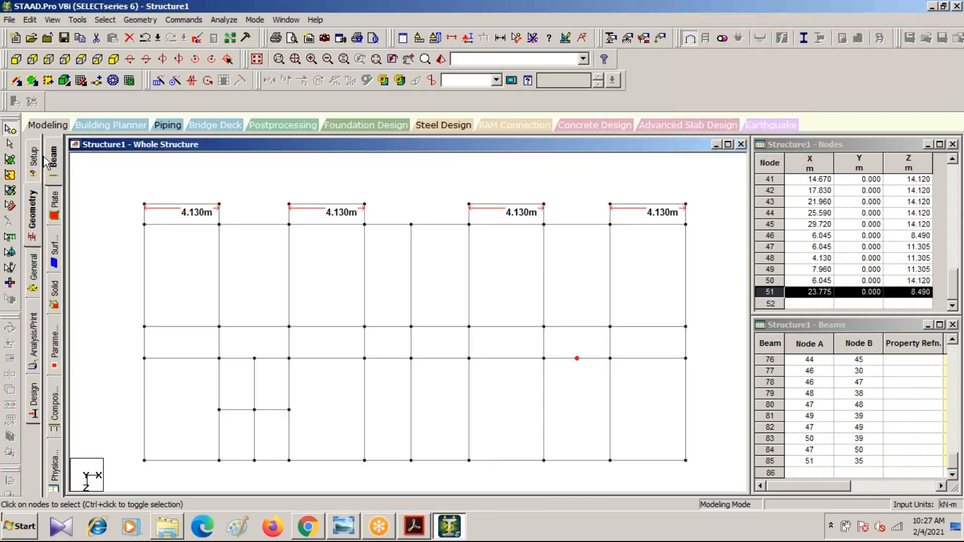
left_click(158, 80)
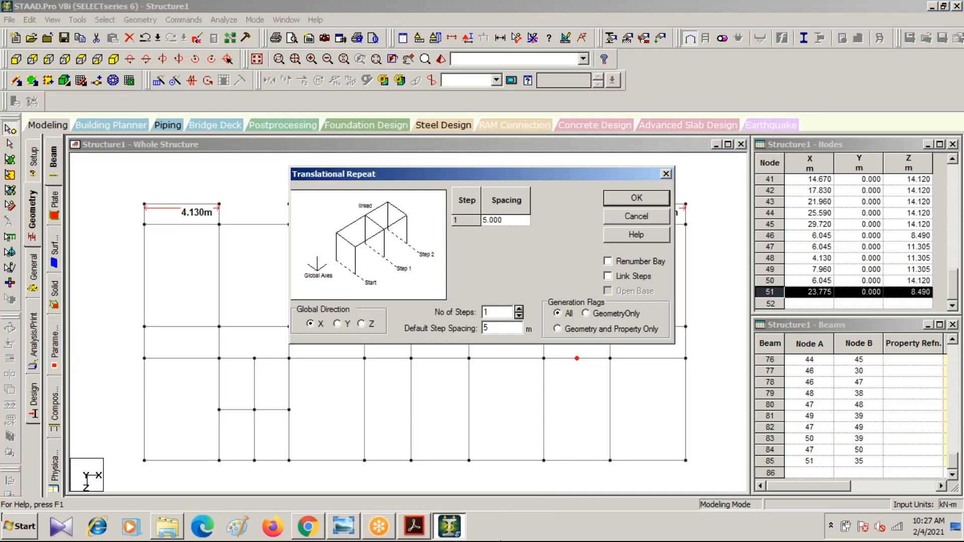
left_click(361, 324)
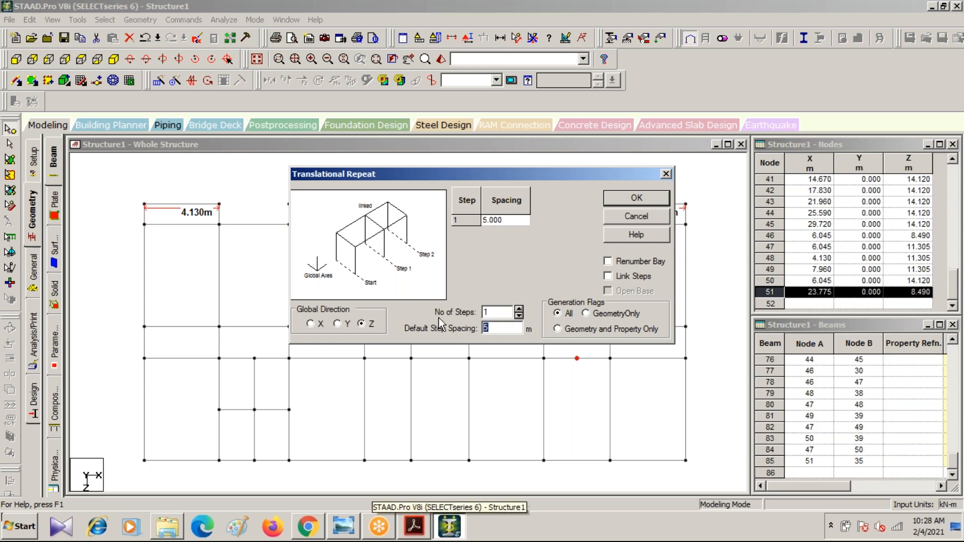
type("3.115")
left_click(607, 276)
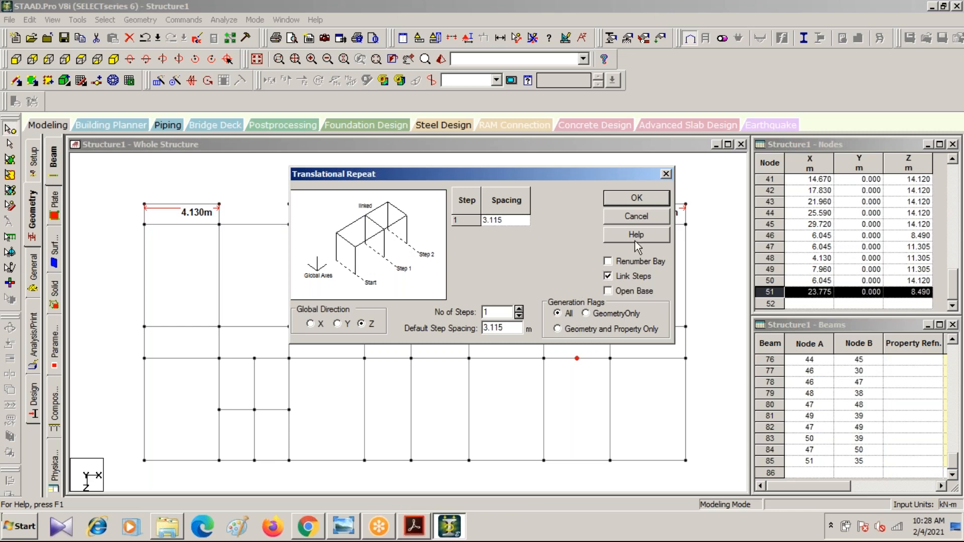
left_click(629, 195)
- Add beams by perpendicular intersection from the new partition node to both side beams and the lower edge beam of the seventh bay
left_click(145, 19)
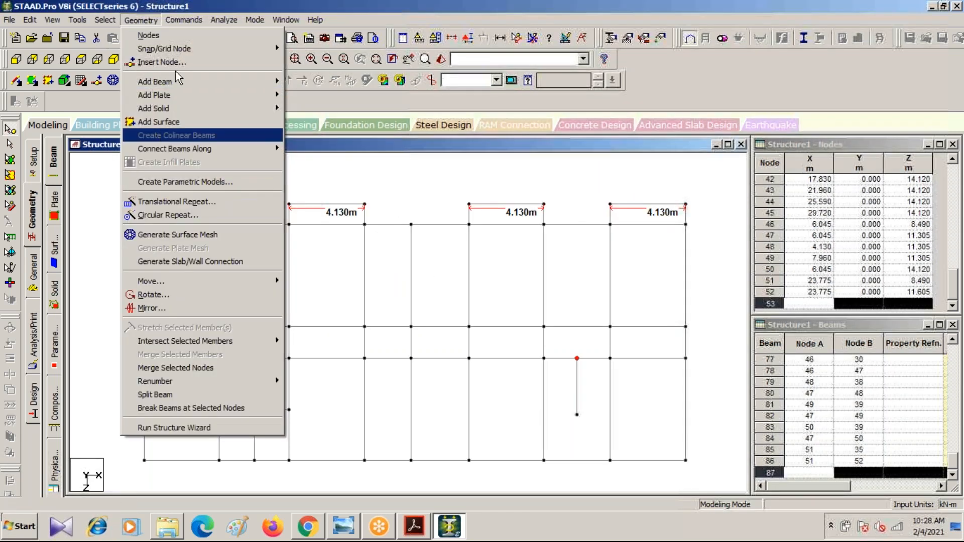
mouse_move(179, 89)
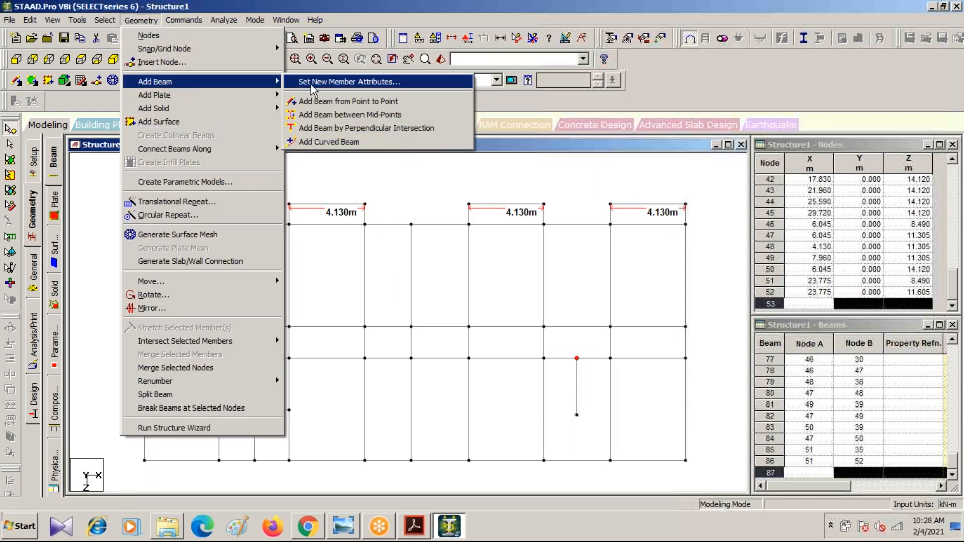
left_click(341, 128)
left_click(577, 414)
left_click(544, 422)
left_click(612, 421)
left_click(577, 416)
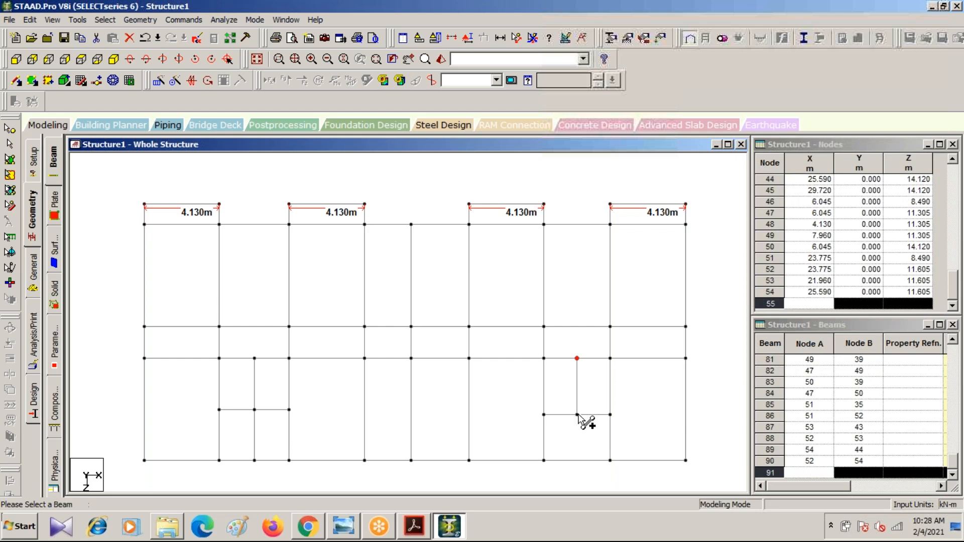
left_click(577, 460)
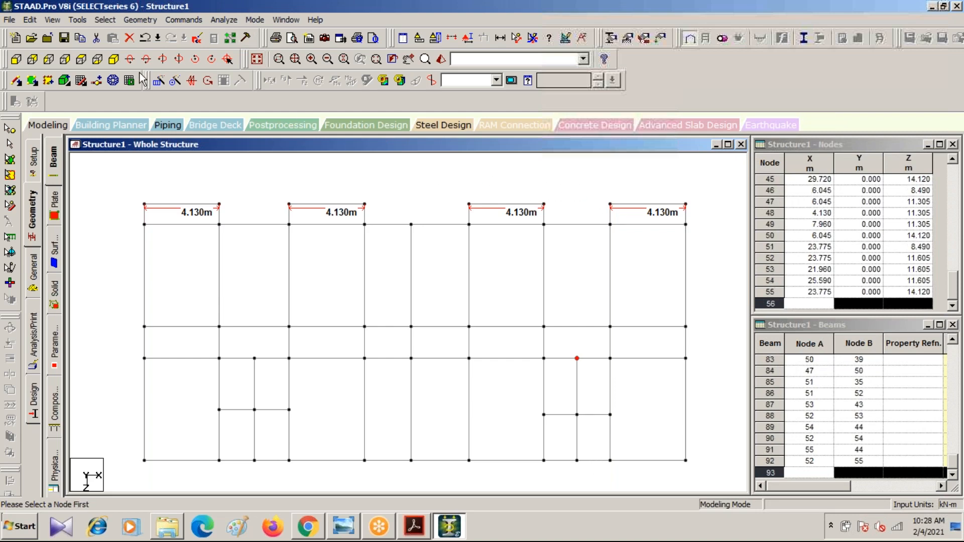
- Show the structure in isometric view and remove the node-to-node dimension labels from the top projections
left_click(114, 60)
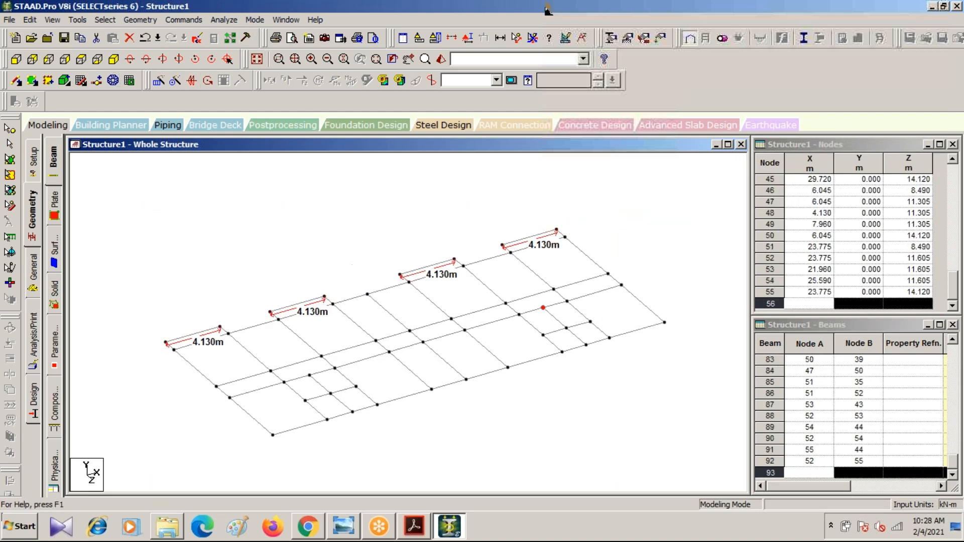
left_click(519, 36)
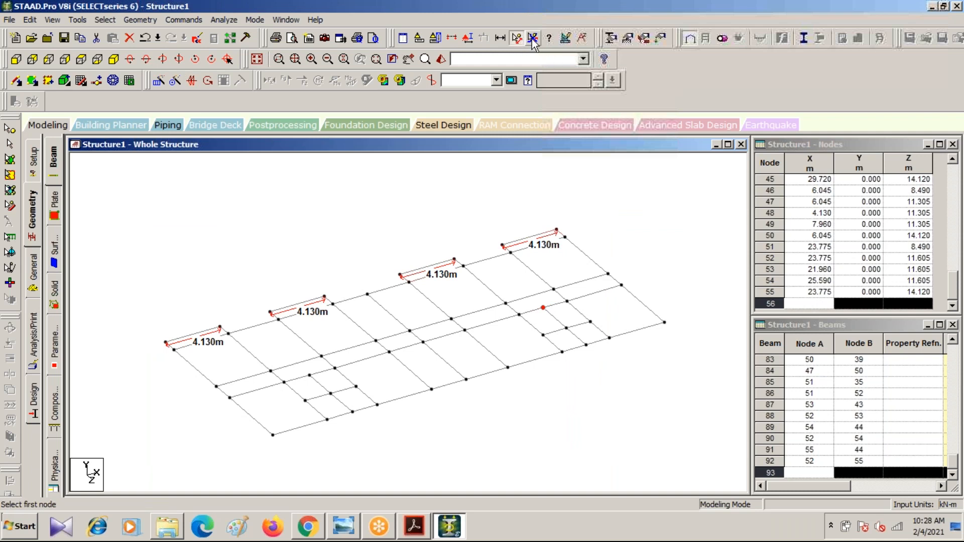
left_click(532, 39)
scroll(396, 204, "down", 1)
scroll(396, 240, "up", 1)
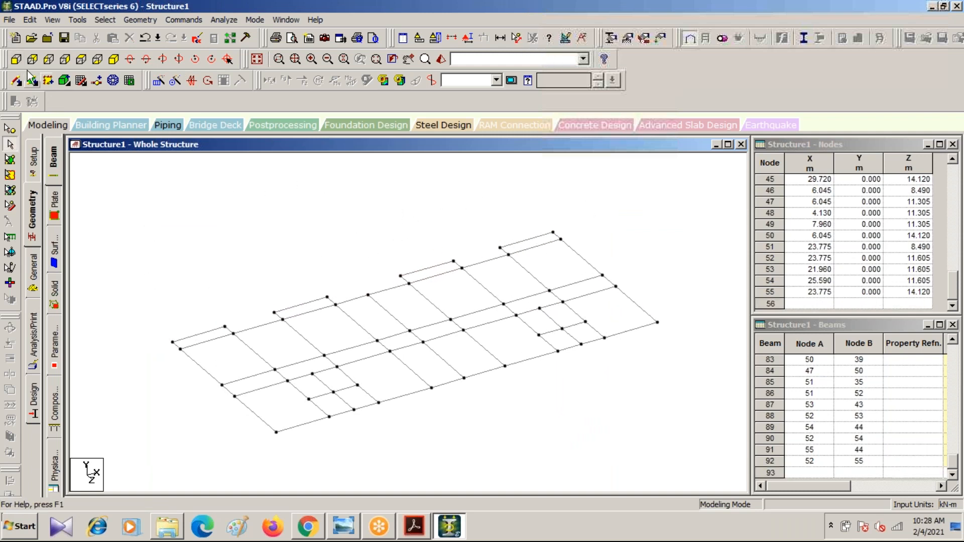
- Select the entire beam grid and set up a Translational Repeat with four steps
left_click(80, 59)
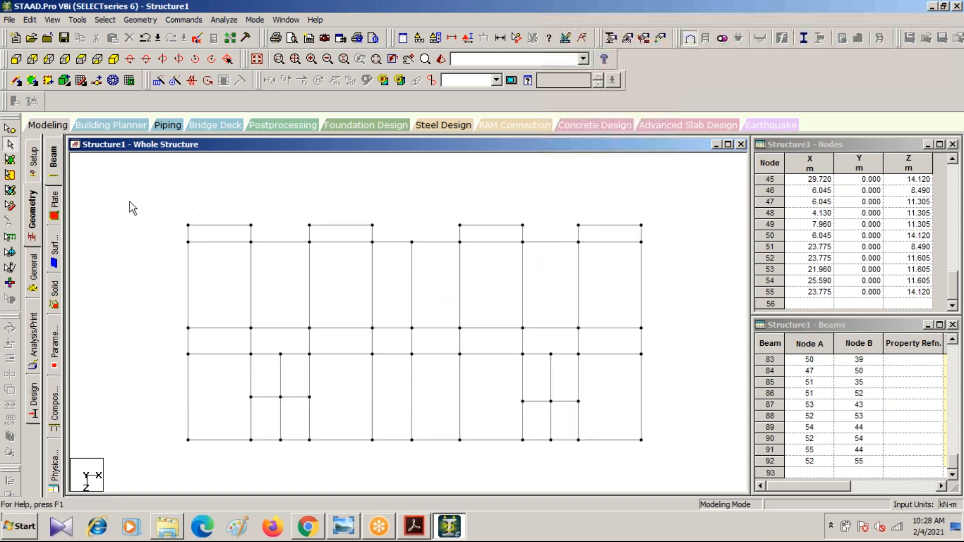
left_click_drag(148, 189, 696, 454)
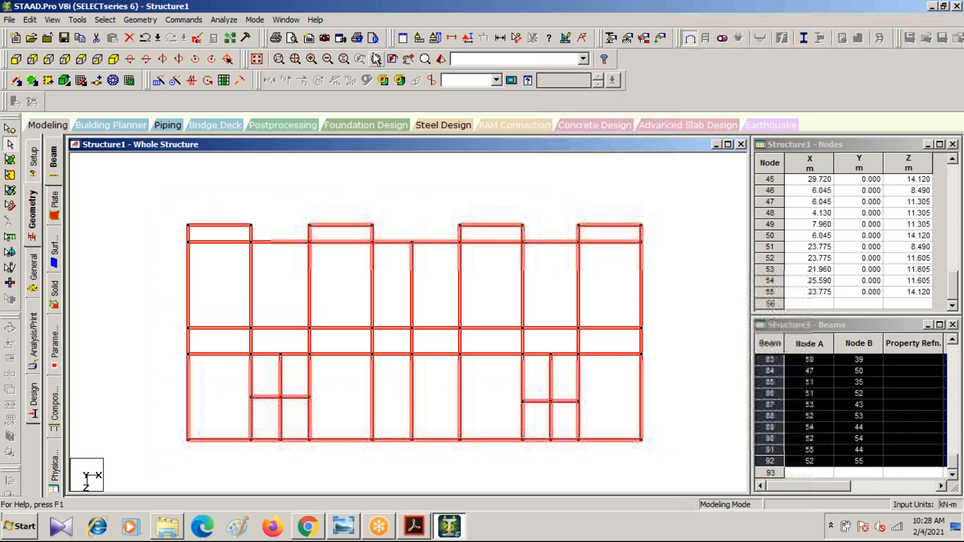
left_click(113, 60)
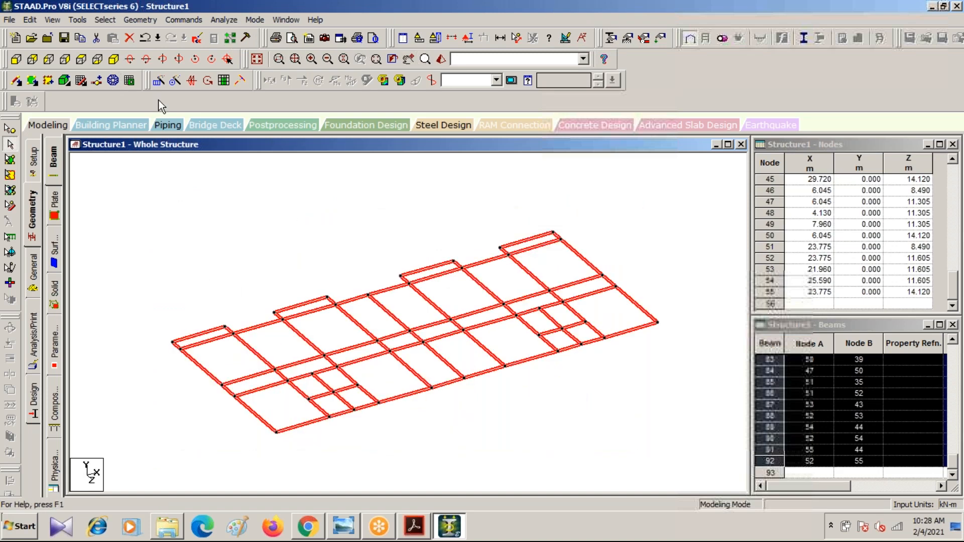
left_click(159, 81)
left_click(518, 309)
left_click(518, 308)
left_click(519, 309)
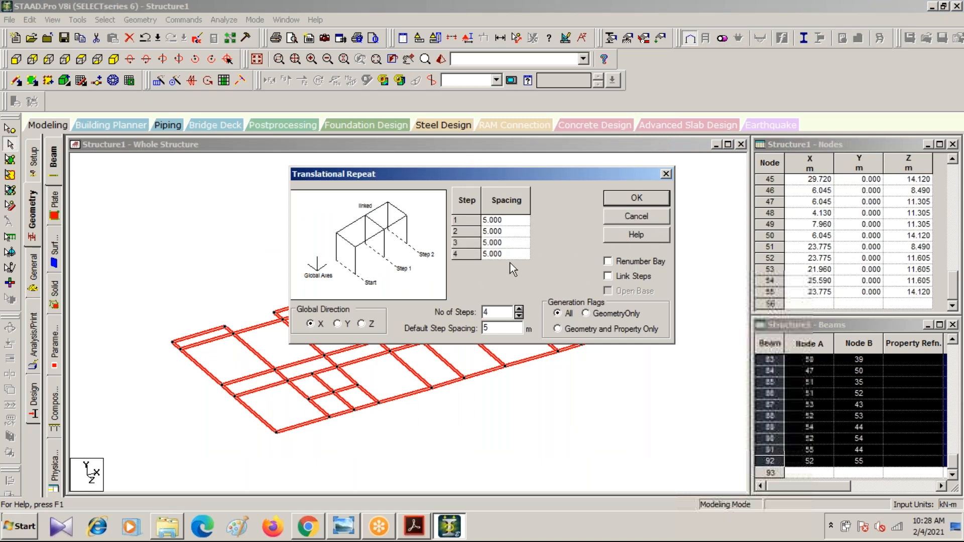
- Set the four repeat spacings to 1, 3, 3 and 3 m and generate the linked storey levels along global Y
left_click(513, 220)
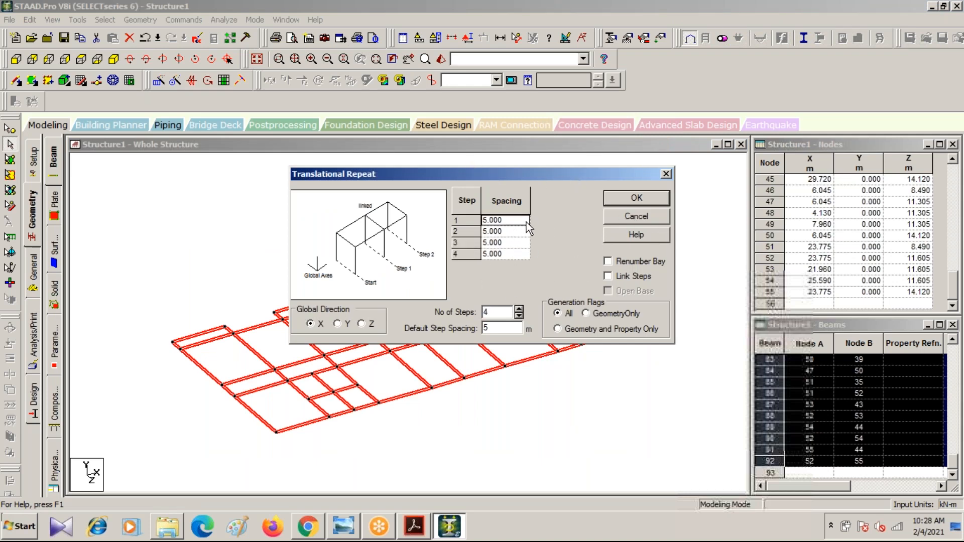
type("1")
left_click(505, 233)
left_click_drag(505, 230, 432, 230)
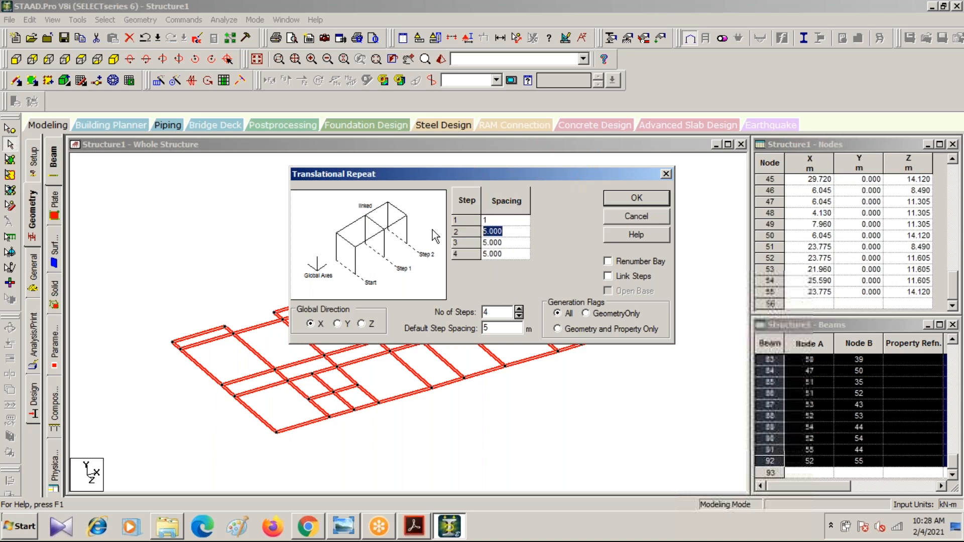
type("1")
key("BackSpace")
type("3")
left_click(512, 244)
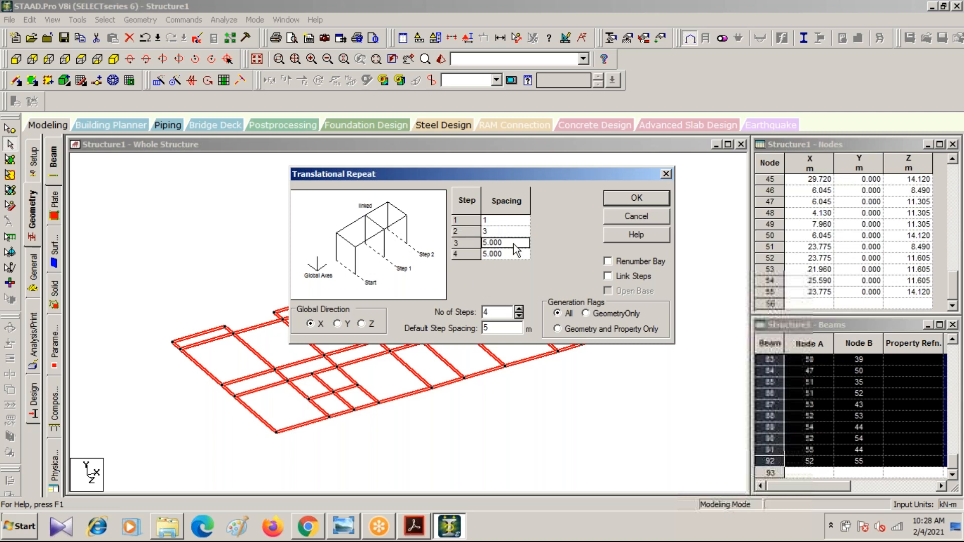
type("3")
left_click(505, 254)
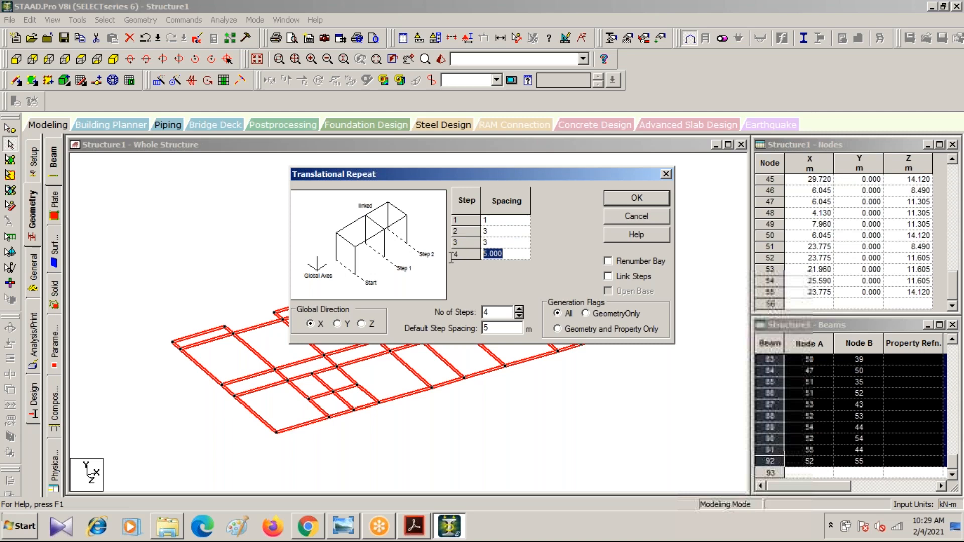
type("3")
left_click(337, 324)
left_click(631, 197)
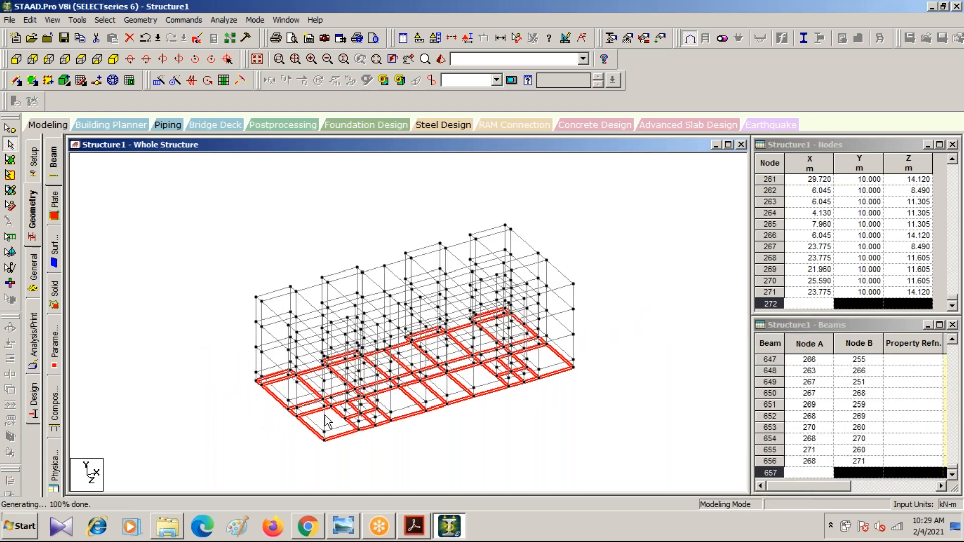
- Delete the selected beam grid at the base level, keeping the column lines
scroll(351, 442, "up", 2)
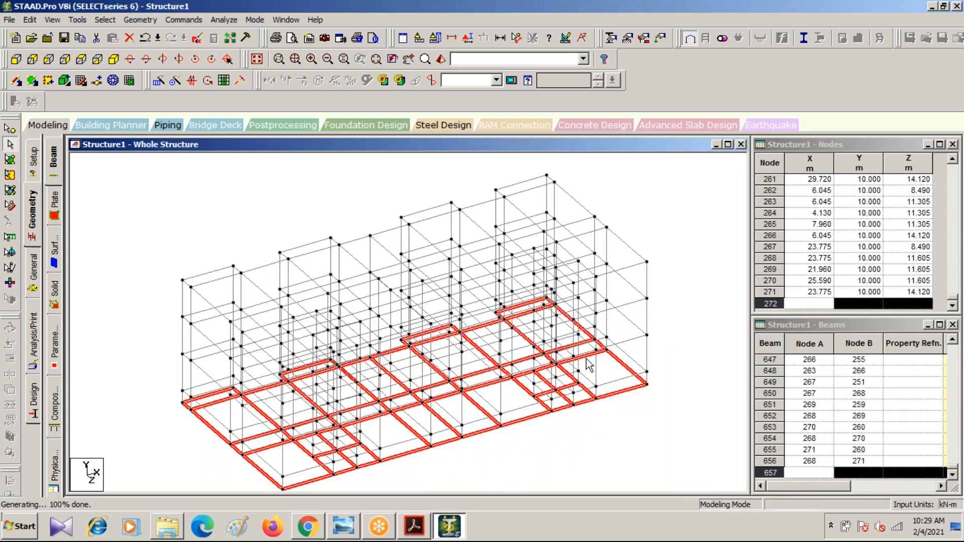
key("Delete")
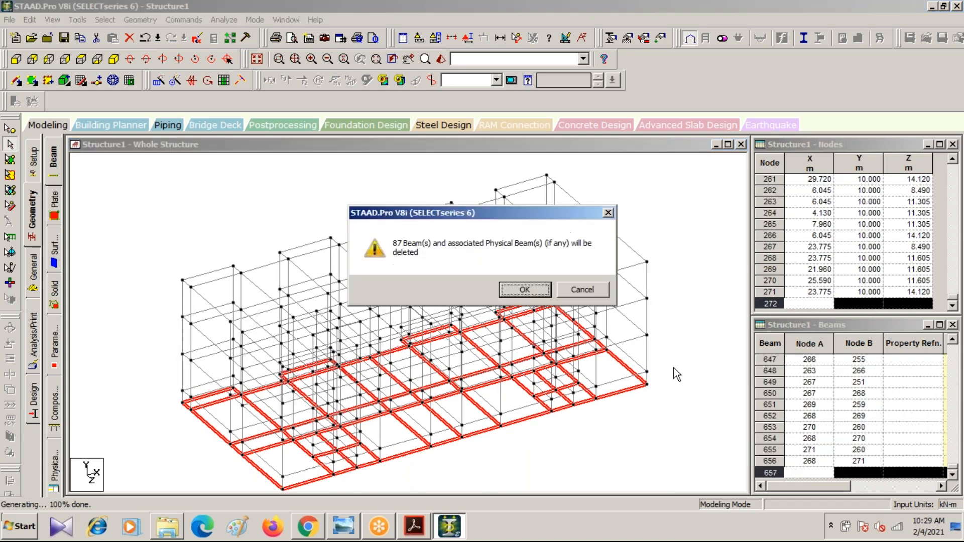
key("Return")
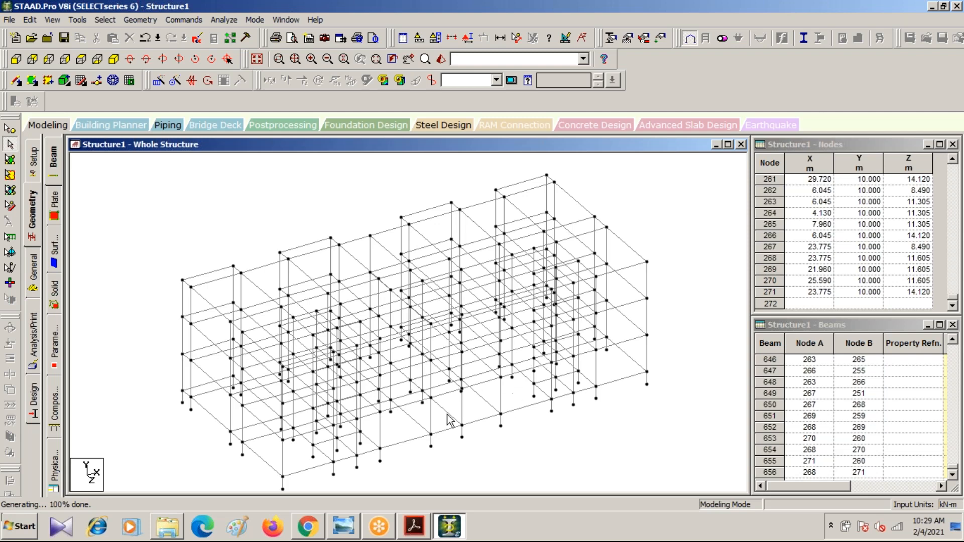
- Examine the generated multi-storey frame from different rotated and zoomed views
scroll(216, 413, "up", 1)
scroll(218, 412, "down", 1)
middle_click_drag(165, 384, 145, 345)
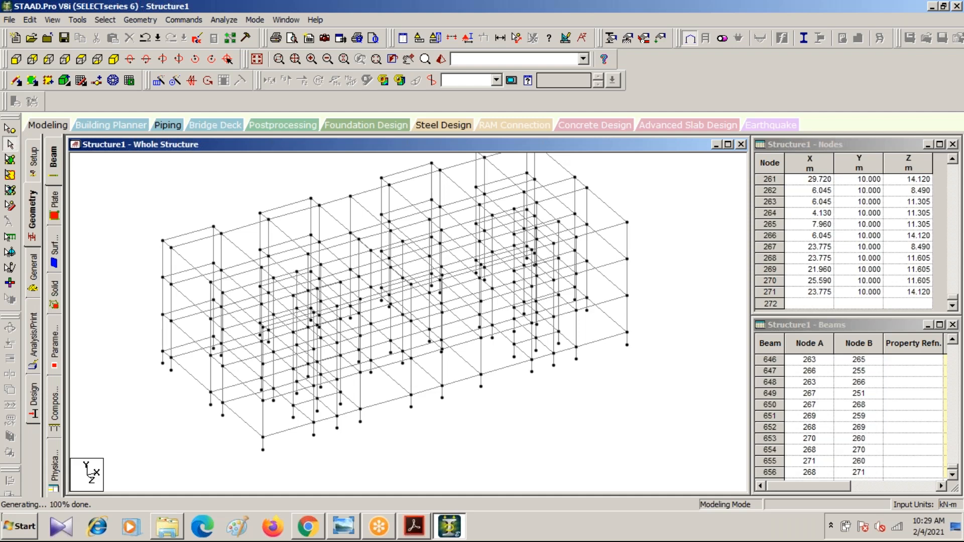
key("Left")
key("Left")
key("Left")
key("Left")
key("Left")
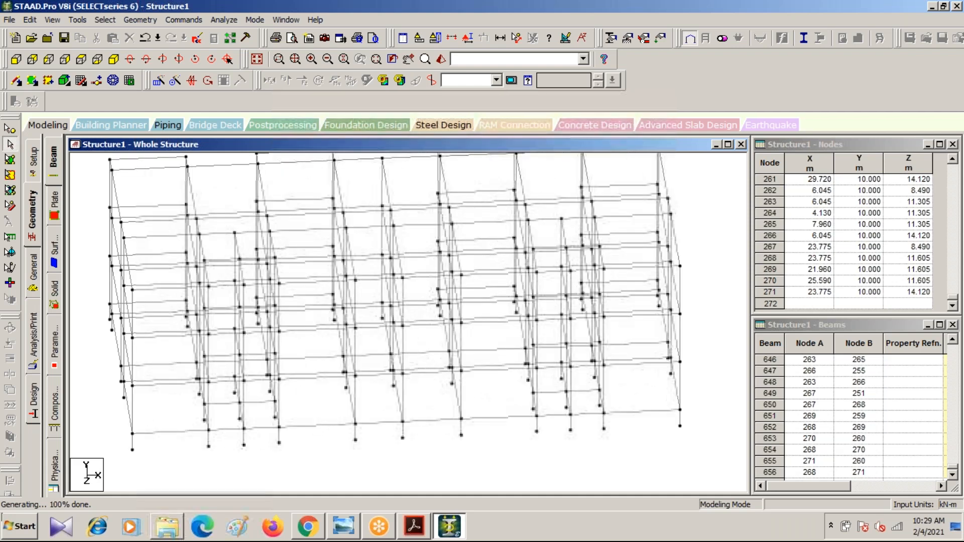
key("Left")
key("Left")
key("Left")
key("Left")
key("Left")
key("Left")
key("Left")
key("Left")
key("Left")
key("Left")
key("Left")
key("Left")
key("Left")
key("Left")
key("Left")
key("Left")
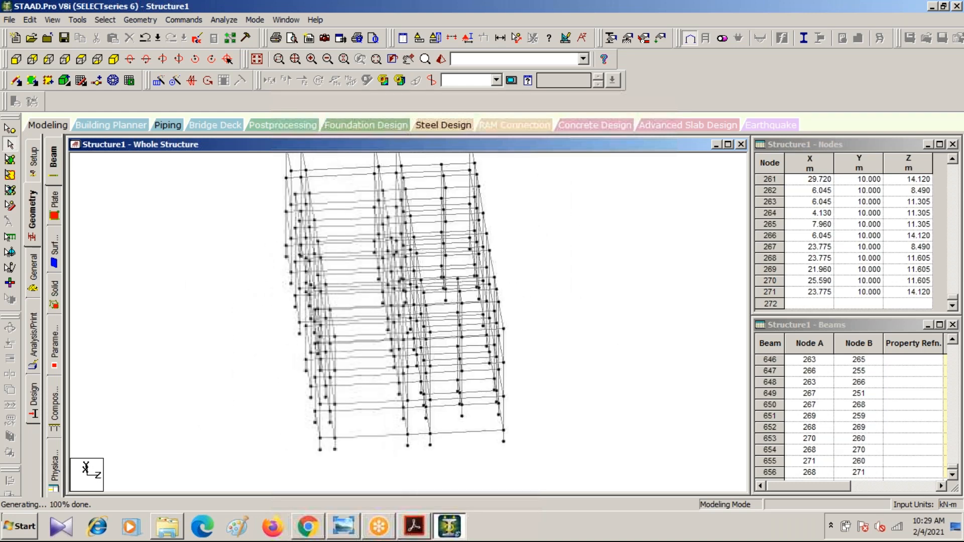
key("Left")
key("Left")
key("Left")
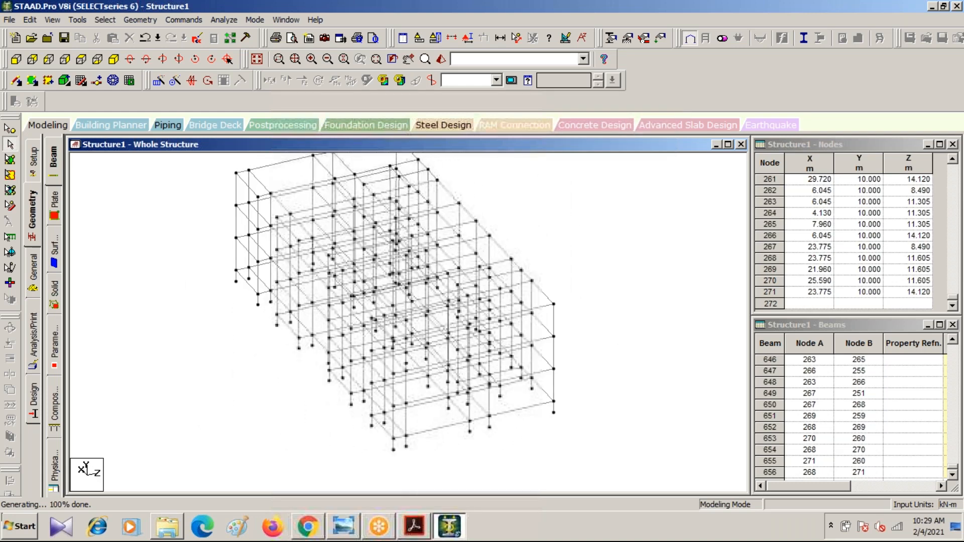
scroll(414, 460, "up", 3)
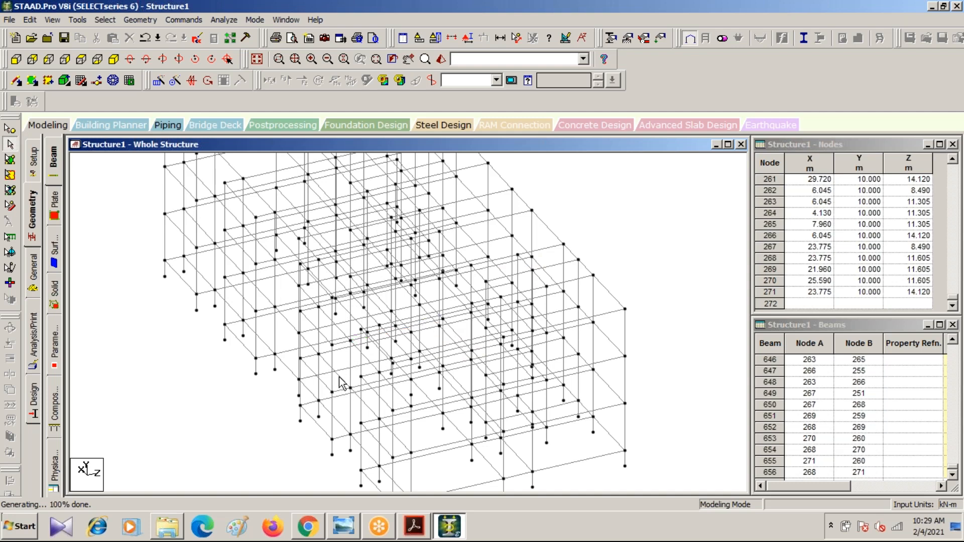
scroll(370, 370, "down", 3)
- Delete the columns at the top projections' outer nodes and the partition-beam nodes, plus the lowest front-corner column segment, including any nodes left unattached
left_click_drag(560, 382, 511, 411)
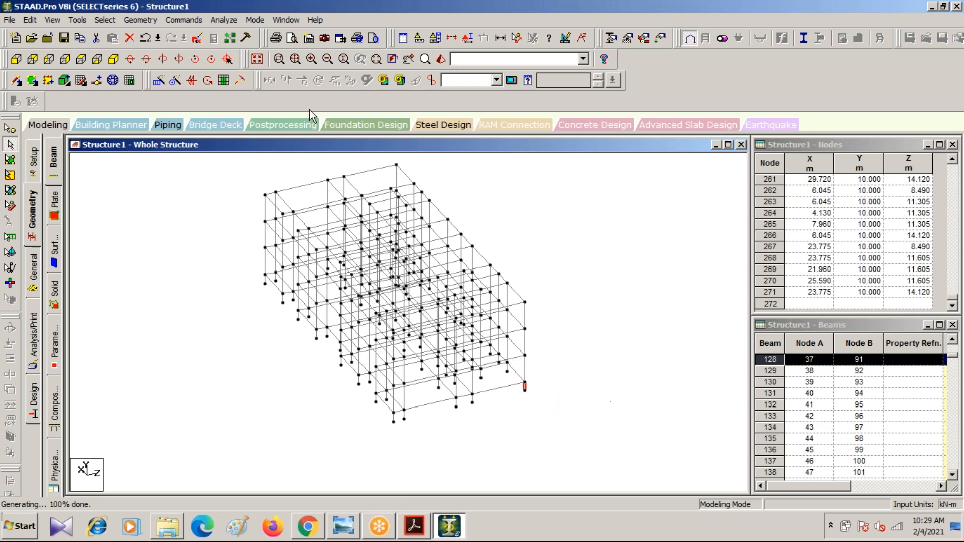
left_click(108, 62)
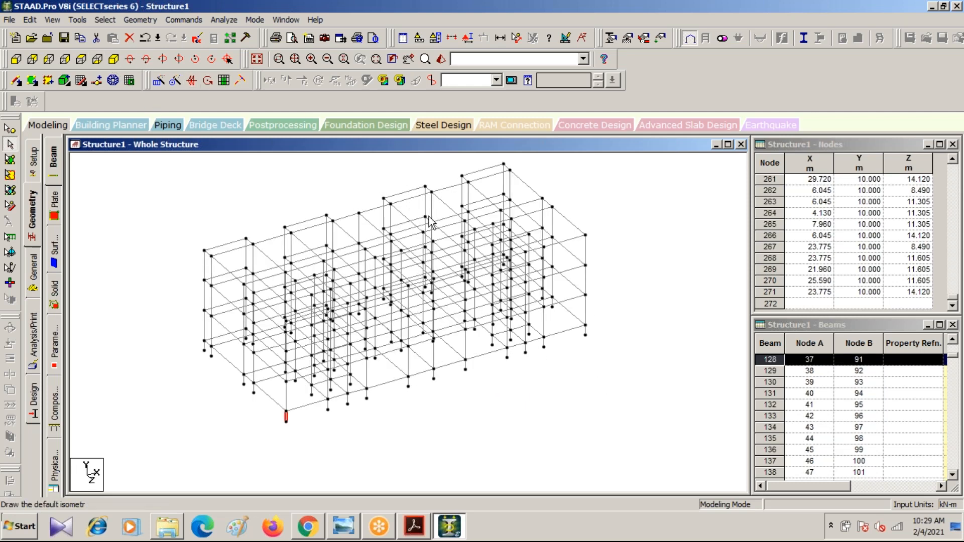
left_click(82, 59)
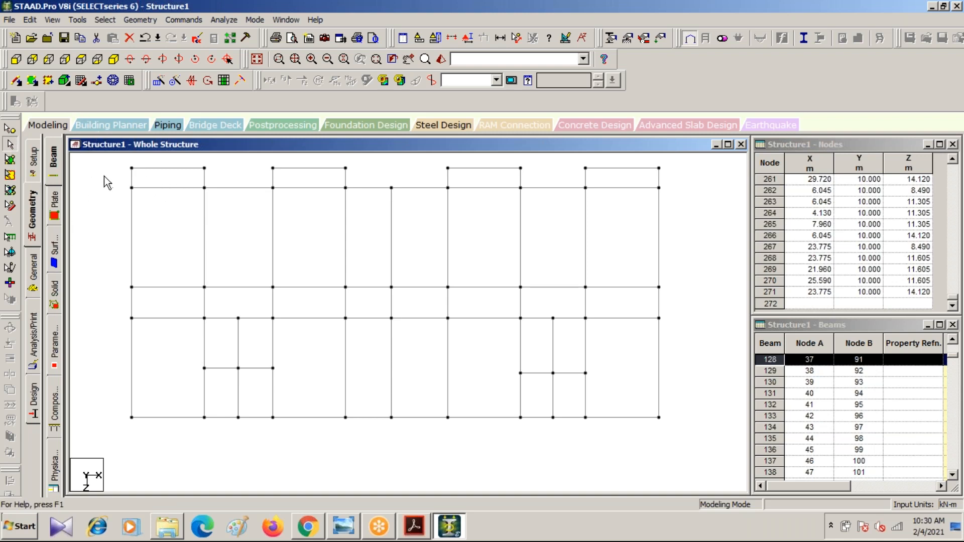
left_click_drag(122, 159, 140, 174)
mouse_move(193, 159)
left_mouse_down("ctrl")
mouse_move(217, 175)
mouse_move(274, 169)
mouse_move(281, 177)
left_mouse_up("ctrl")
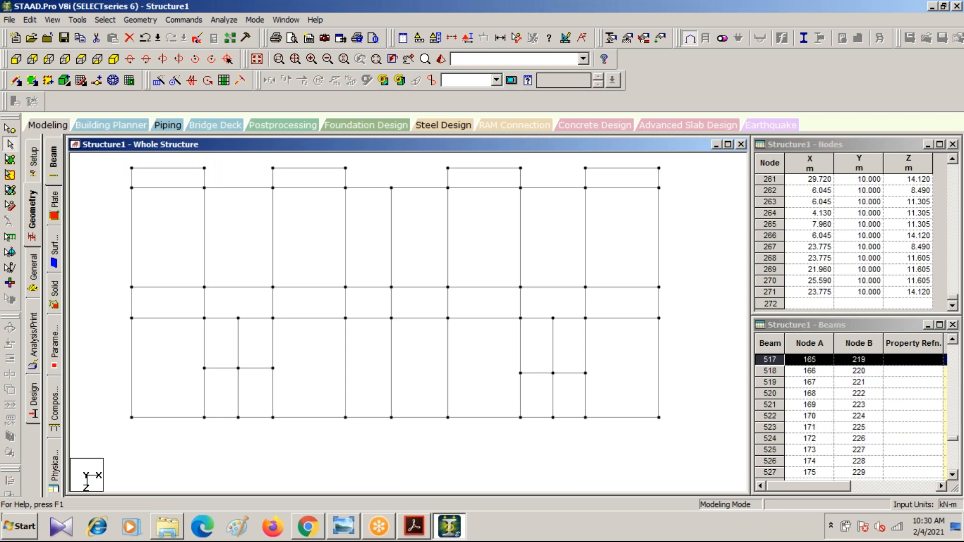
left_click_drag(339, 159, 353, 180, "ctrl")
left_click_drag(444, 160, 454, 174, "ctrl")
mouse_move(517, 158)
left_mouse_down("ctrl")
mouse_move(525, 179)
mouse_move(524, 170)
left_mouse_up("ctrl")
left_click_drag(579, 159, 592, 176, "ctrl")
left_click_drag(649, 158, 663, 173, "ctrl")
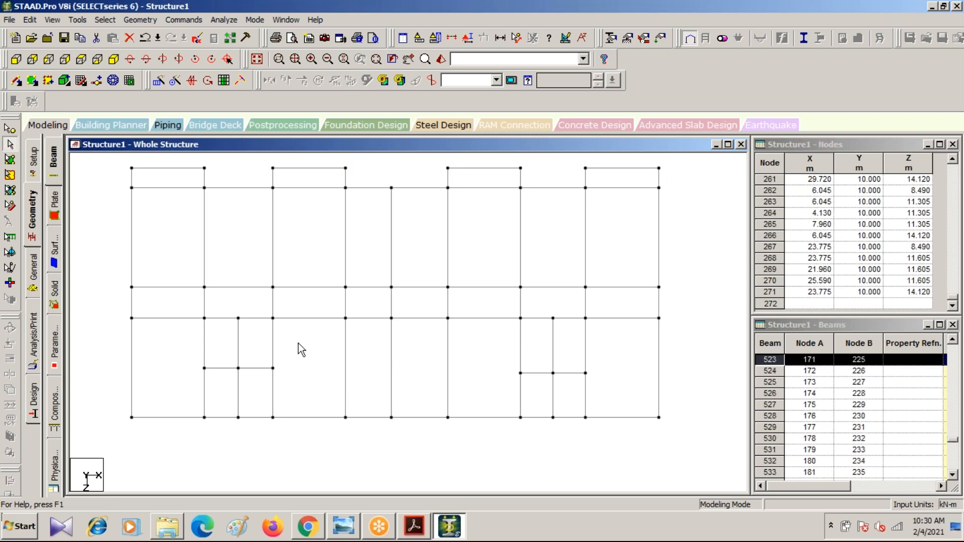
left_click_drag(230, 313, 285, 385, "ctrl")
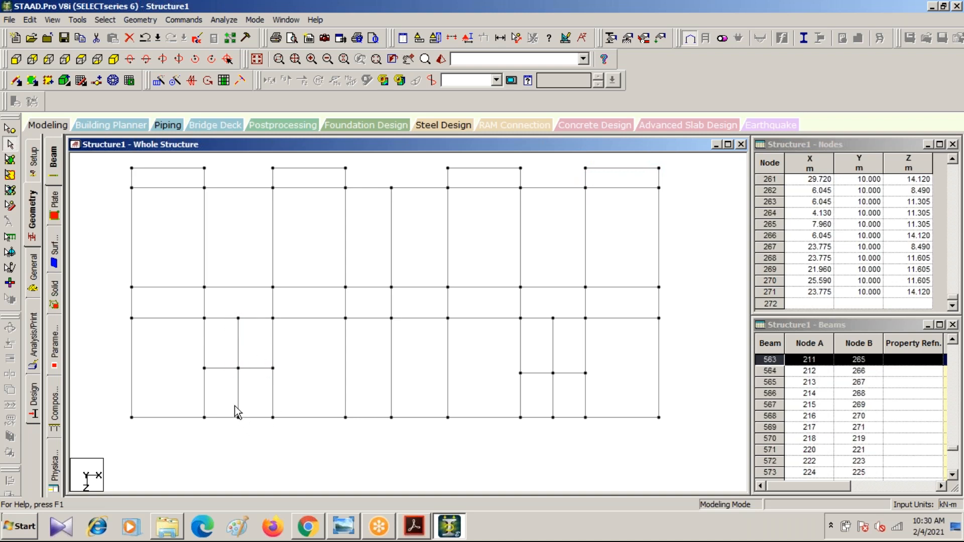
left_click_drag(232, 408, 247, 428, "ctrl")
left_click_drag(194, 360, 212, 378, "ctrl")
mouse_move(511, 372)
left_mouse_down("ctrl")
mouse_move(528, 381)
mouse_move(498, 374)
mouse_move(523, 376)
left_mouse_up("ctrl")
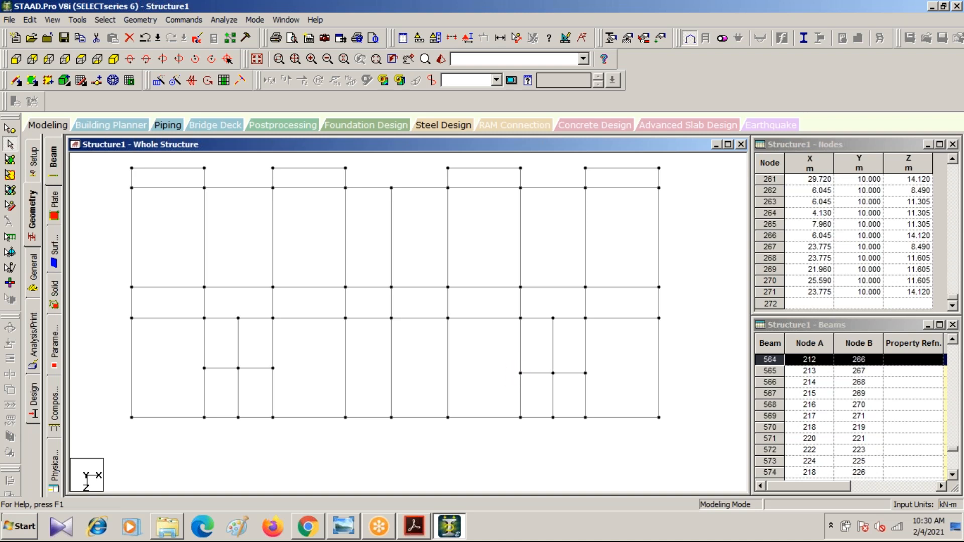
mouse_move(543, 310)
left_mouse_down()
mouse_move(559, 327)
mouse_move(556, 320)
left_mouse_up()
left_click_drag(547, 367, 593, 380)
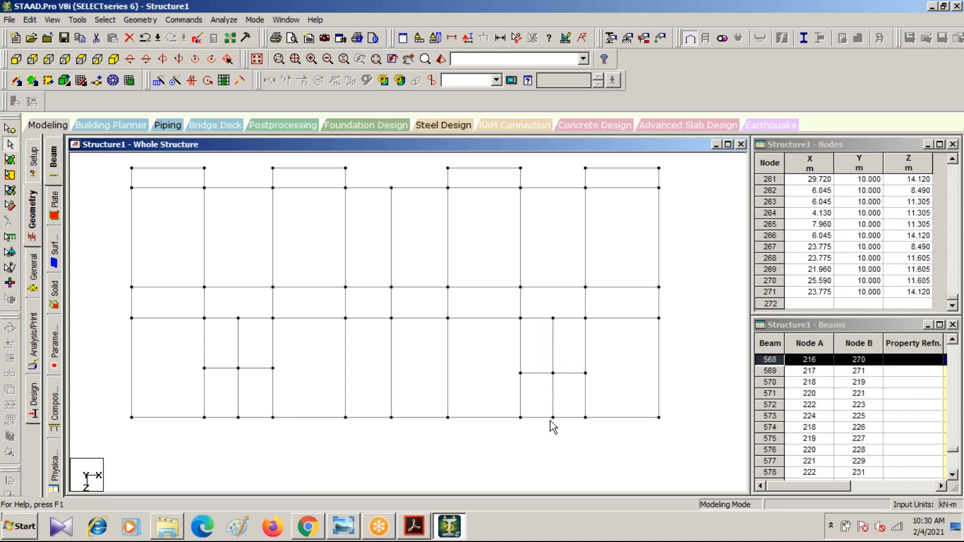
left_click_drag(542, 407, 562, 424)
left_click(113, 60)
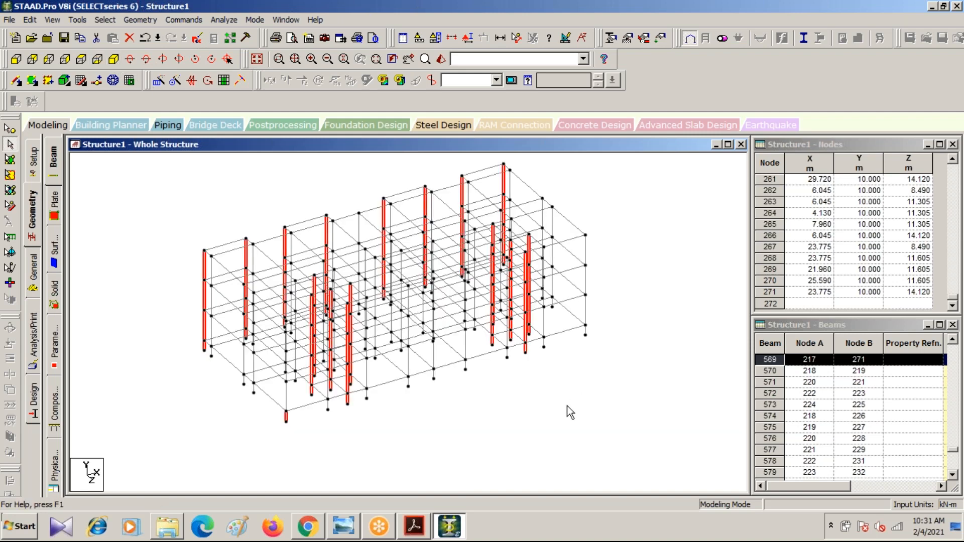
key("Delete")
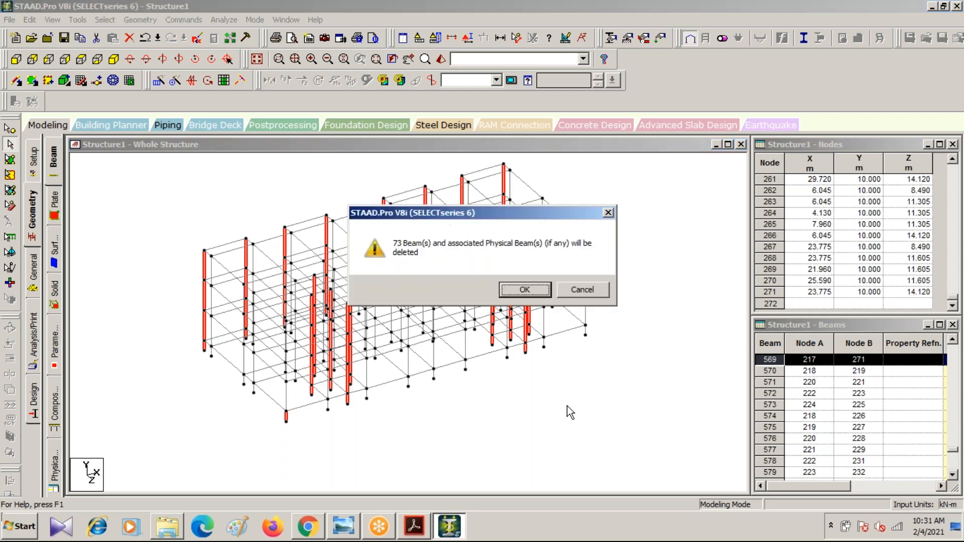
key("Return")
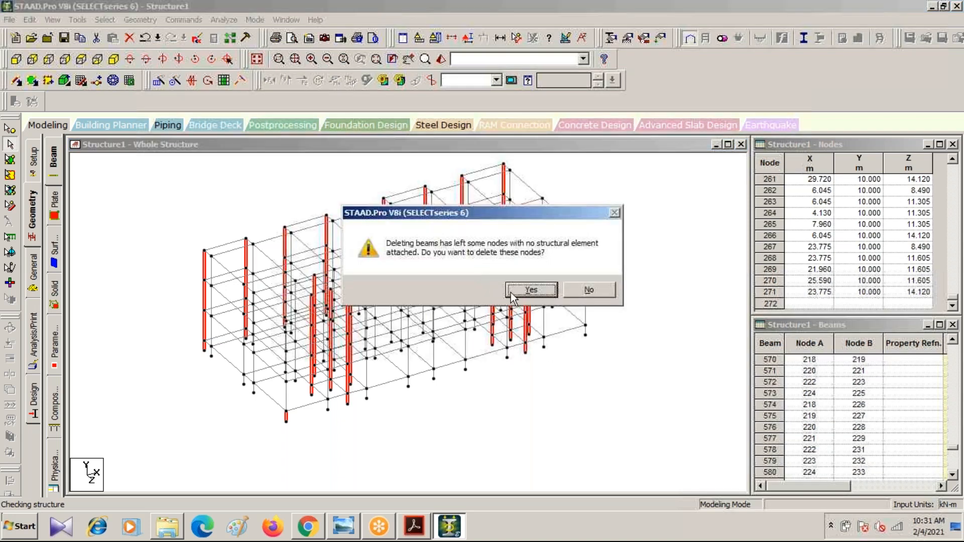
left_click(522, 291)
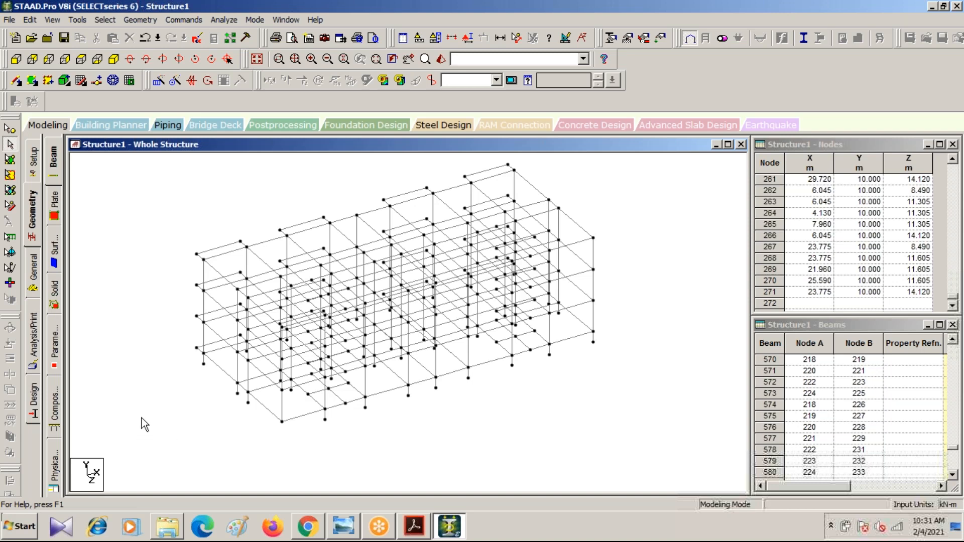
- Inspect the frame from several sides to check the remaining columns, finishing in isometric view
key("Left")
key("Left")
key("Left")
key("Left")
key("Left")
key("Left")
key("Left")
key("Left")
key("Left")
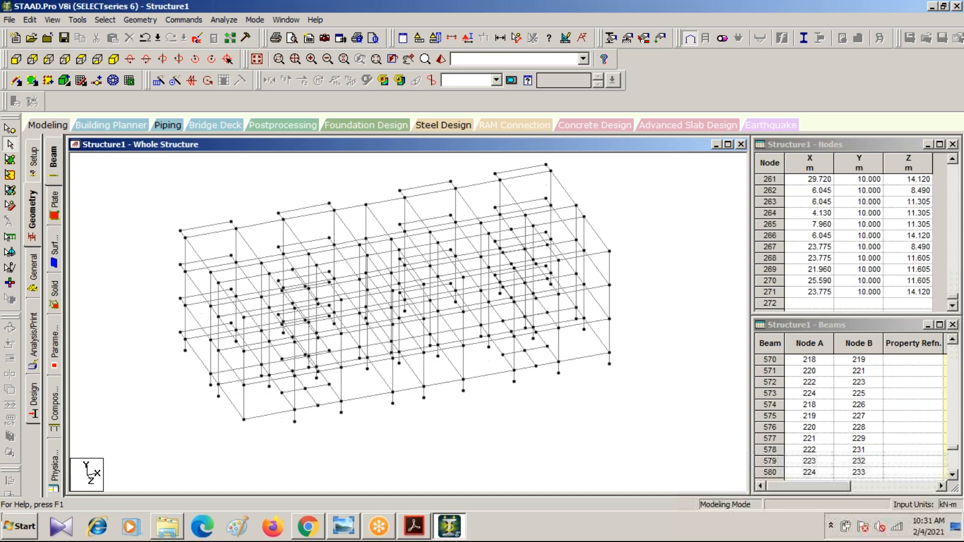
key("Left")
key("Left")
key("Left")
key("Left")
key("Left")
key("Left")
key("Left")
key("Left")
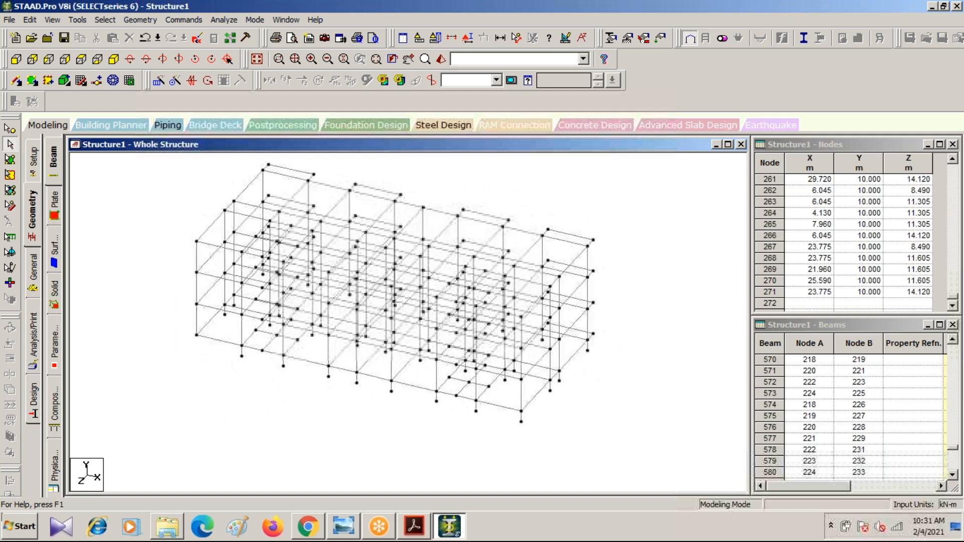
key("Left")
key("Left")
key("Left")
key("Left")
key("Left")
key("Left")
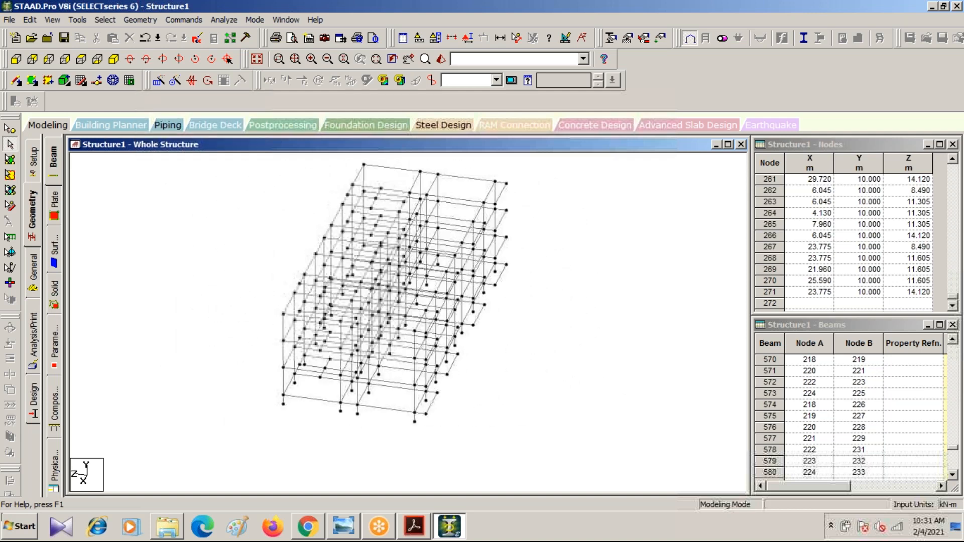
scroll(505, 403, "up", 6)
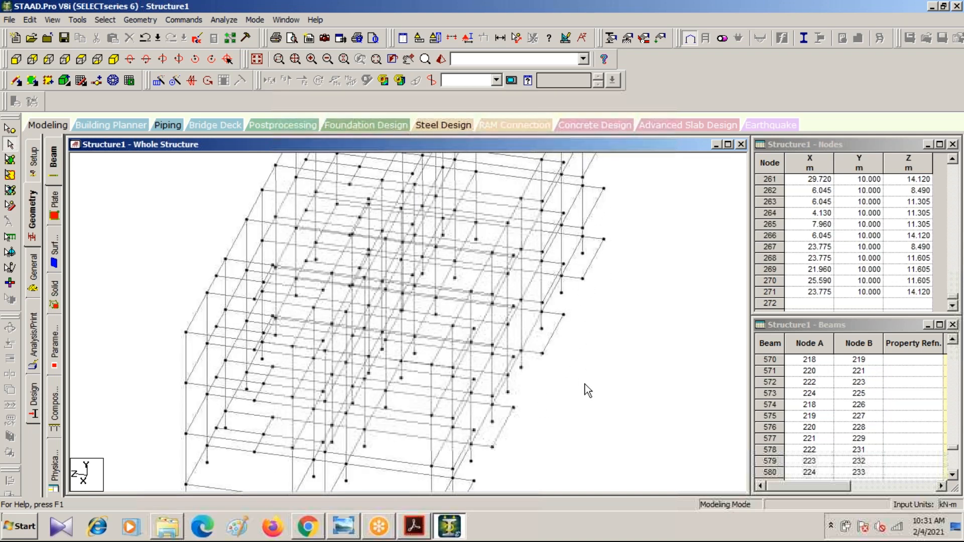
scroll(587, 389, "down", 5)
scroll(527, 397, "up", 2)
middle_click_drag(545, 387, 485, 411)
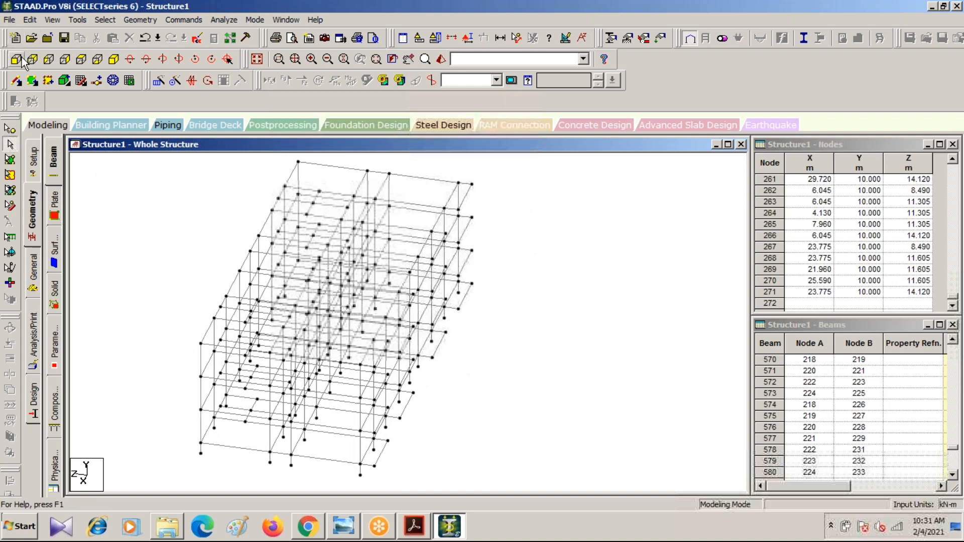
left_click(114, 60)
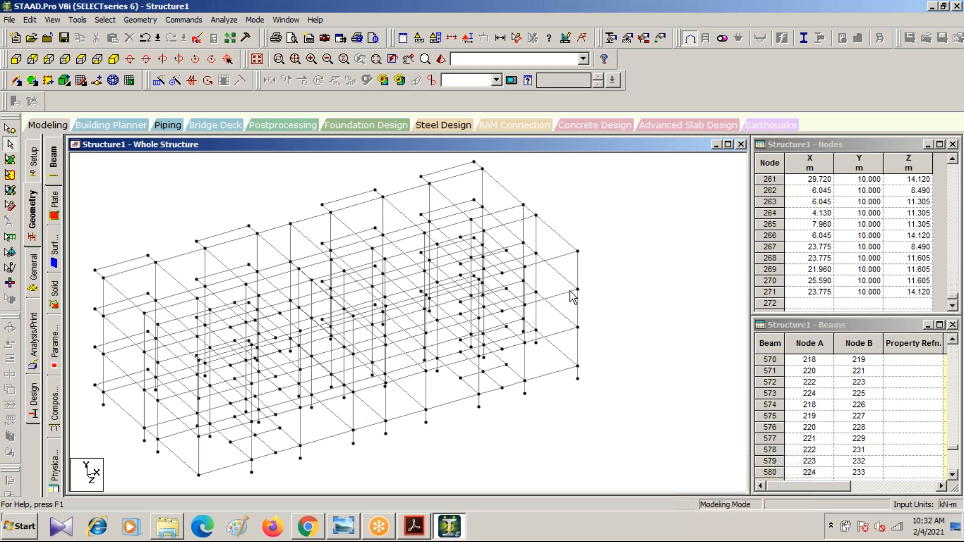
scroll(624, 288, "down", 3)
scroll(624, 290, "up", 1)
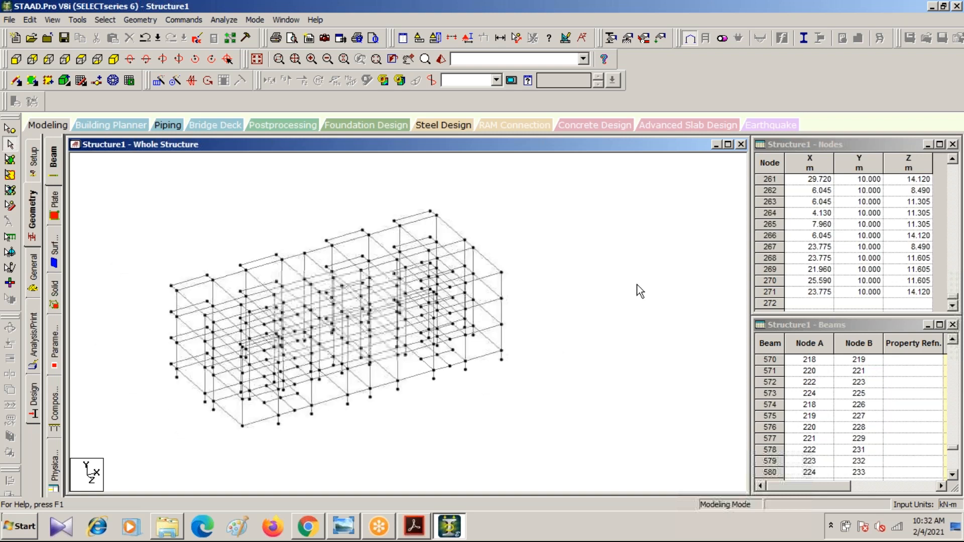
- Fit the whole structure in the view and open the section property settings
left_click(262, 61)
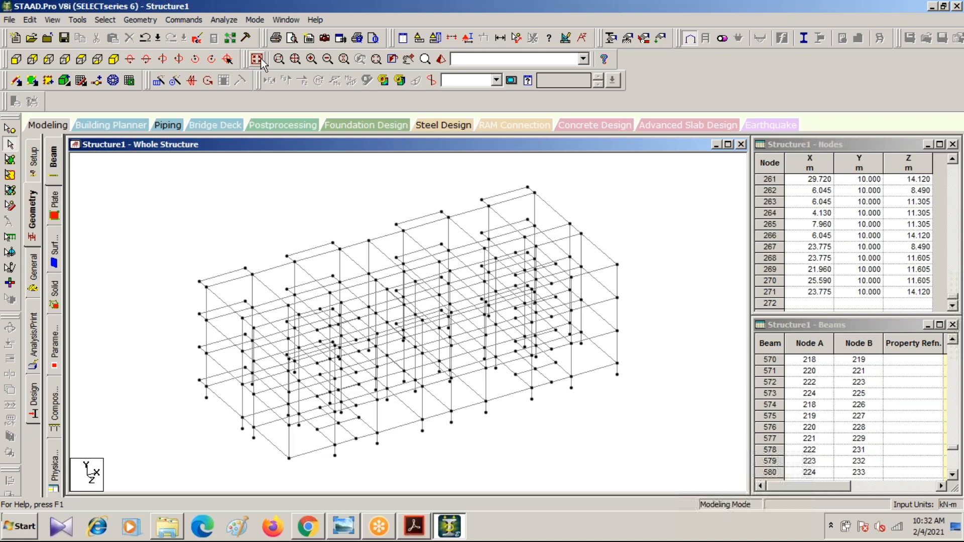
left_click(32, 271)
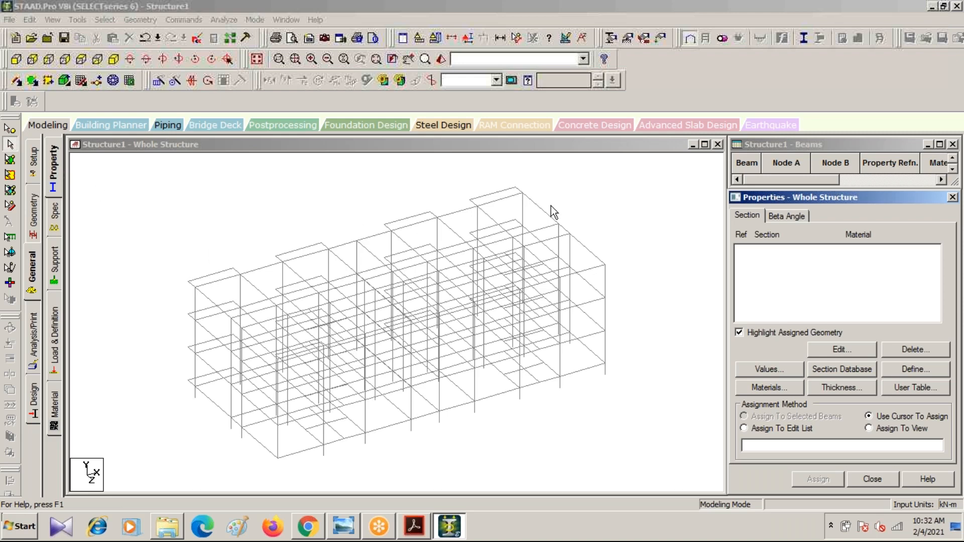
left_click(144, 238)
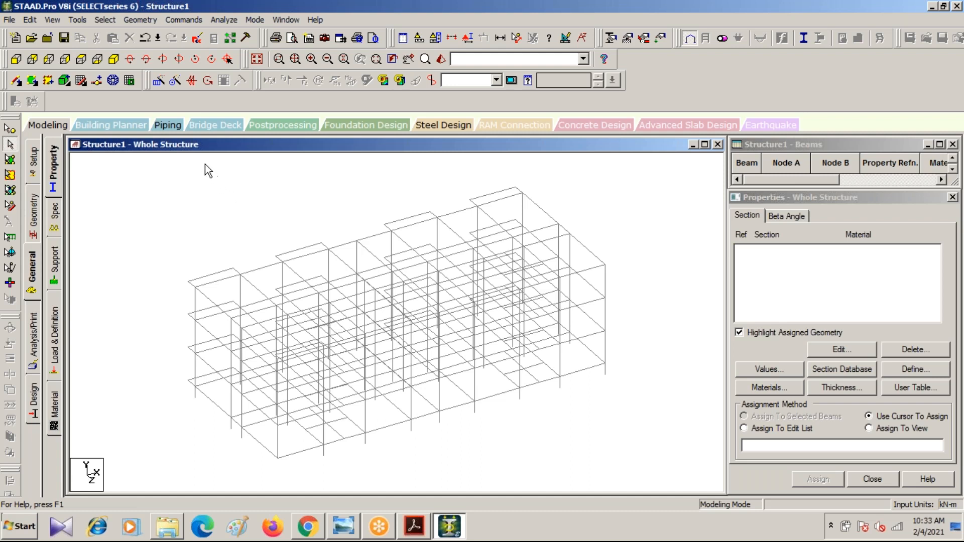
left_click(141, 21)
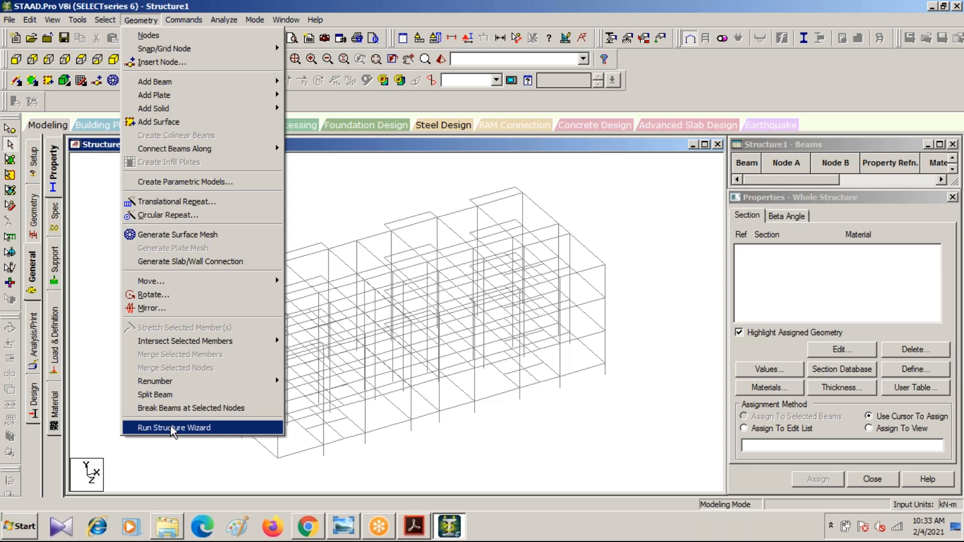
left_click(98, 363)
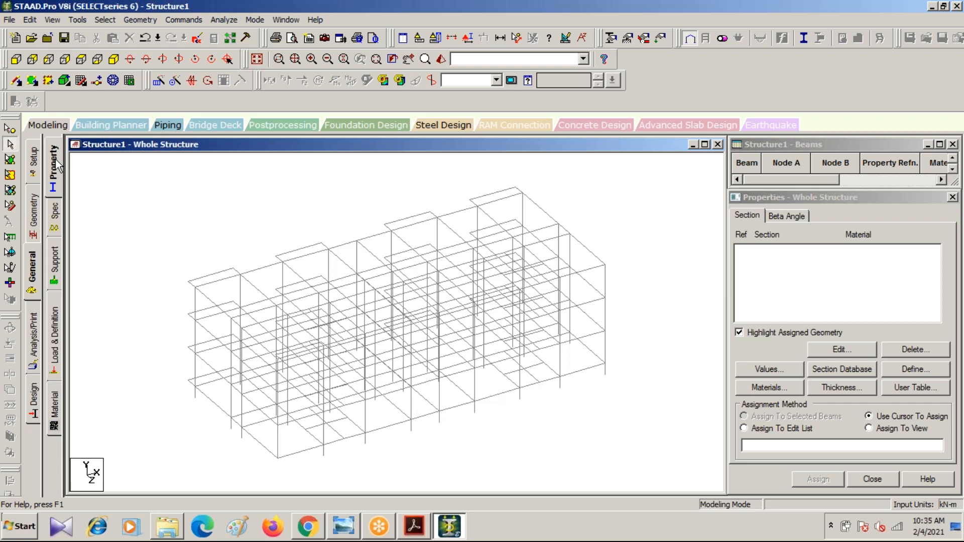
left_click(131, 18)
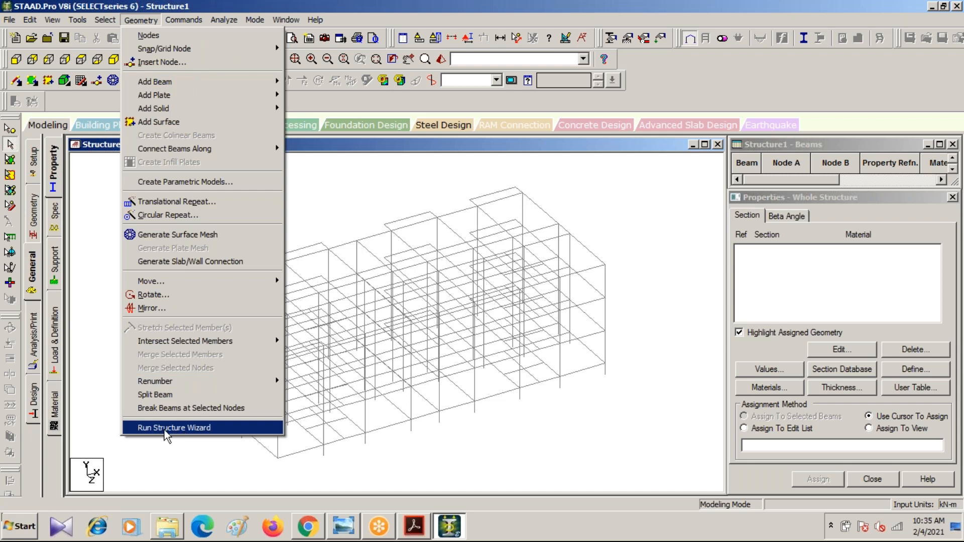
left_click(195, 428)
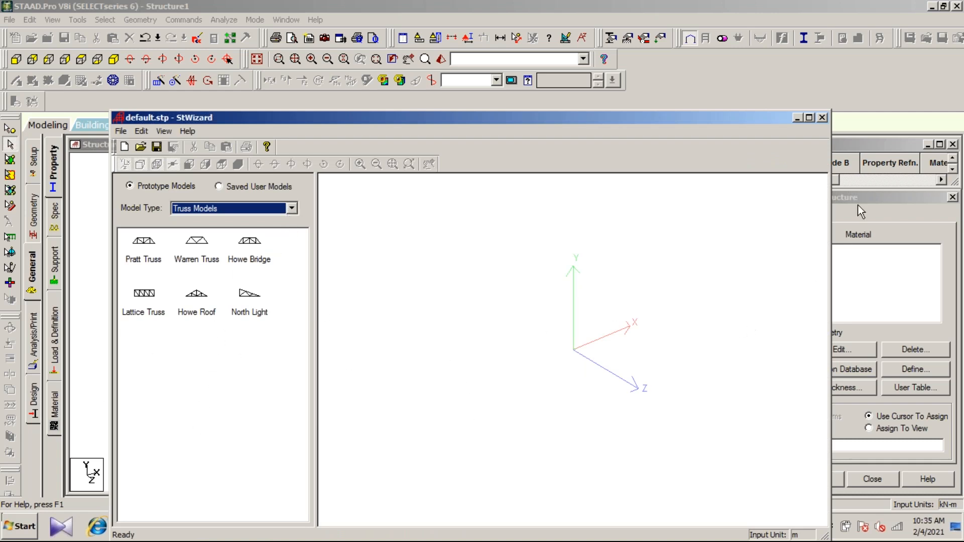
left_click(821, 117)
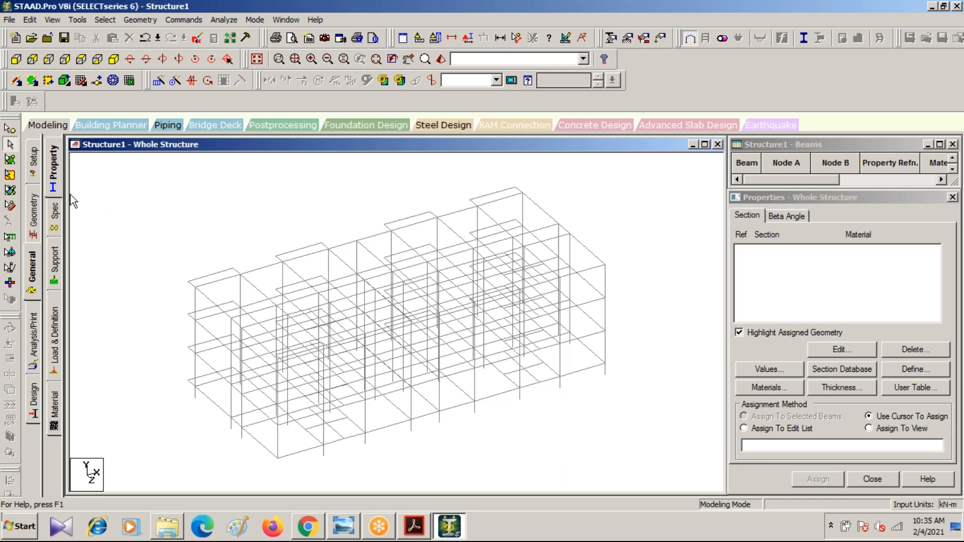
left_click(34, 221)
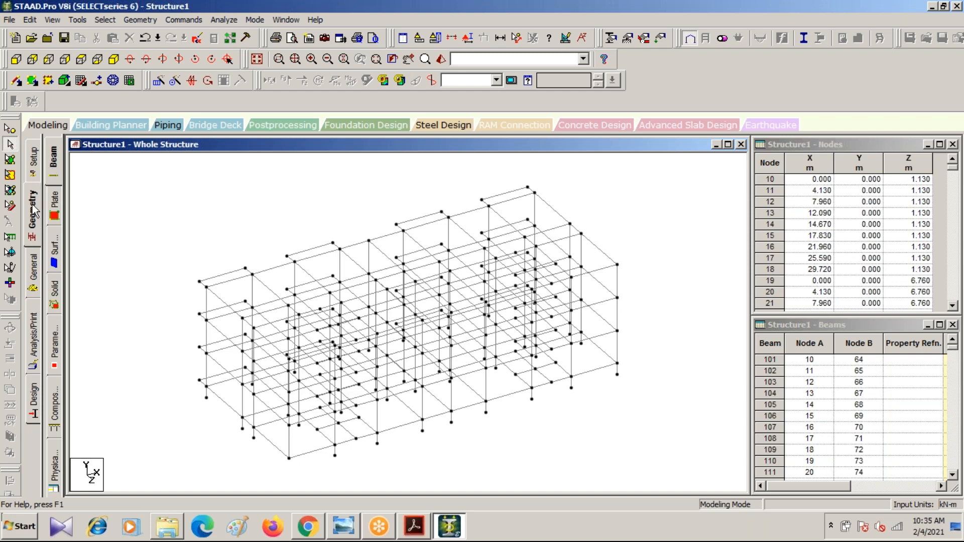
left_click(36, 281)
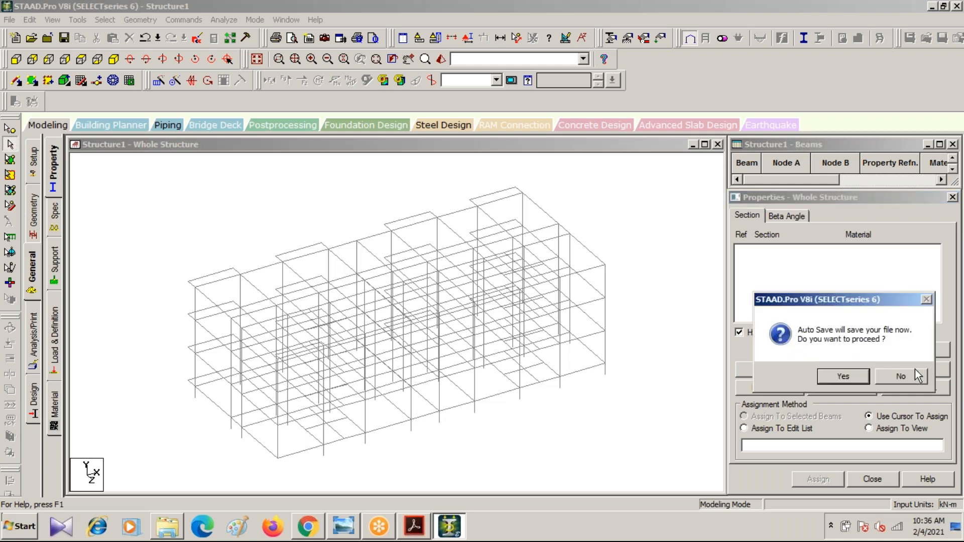
- Accept the auto-save request and save the modified structure
left_click(846, 379)
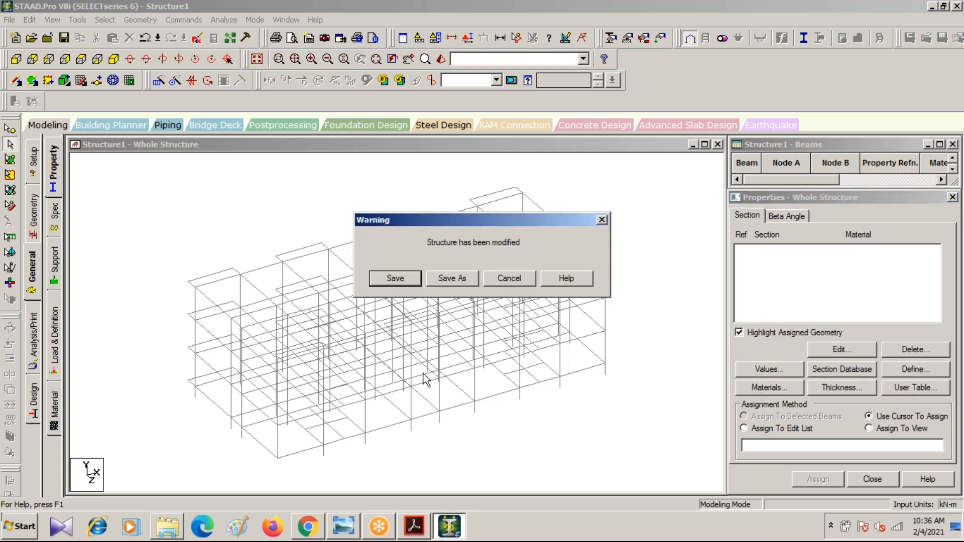
left_click(387, 281)
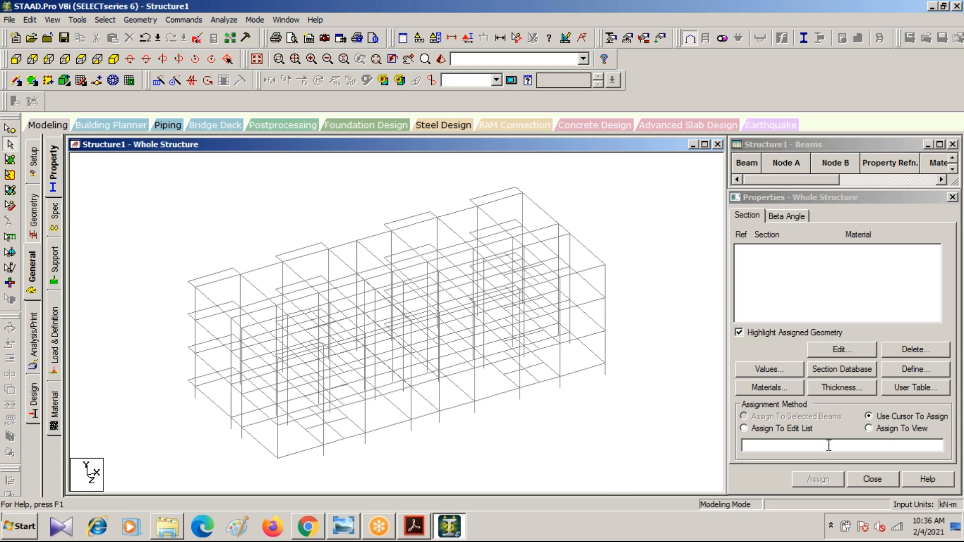
- Define a rectangular concrete section with YD 0.3 m and ZD 0.3 m
left_click(910, 370)
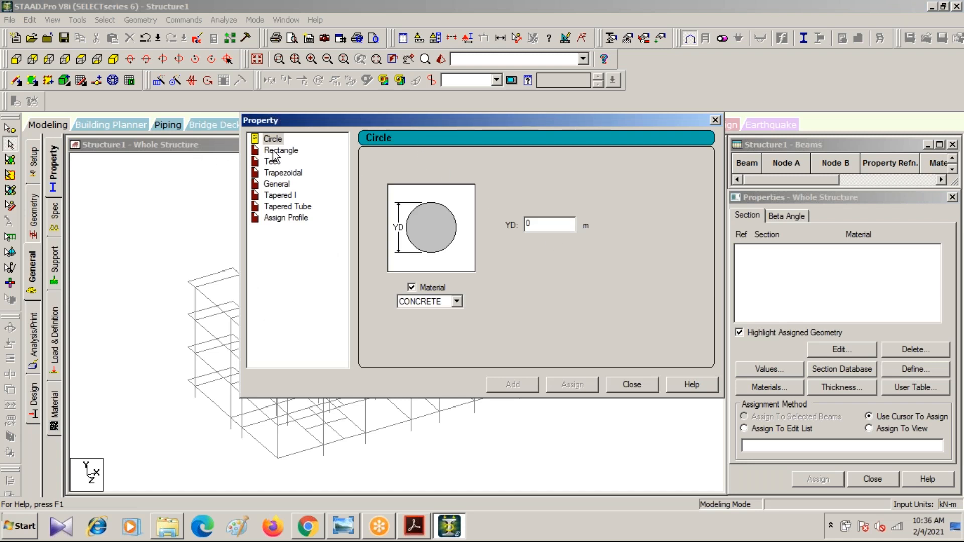
left_click(277, 150)
left_click(546, 215)
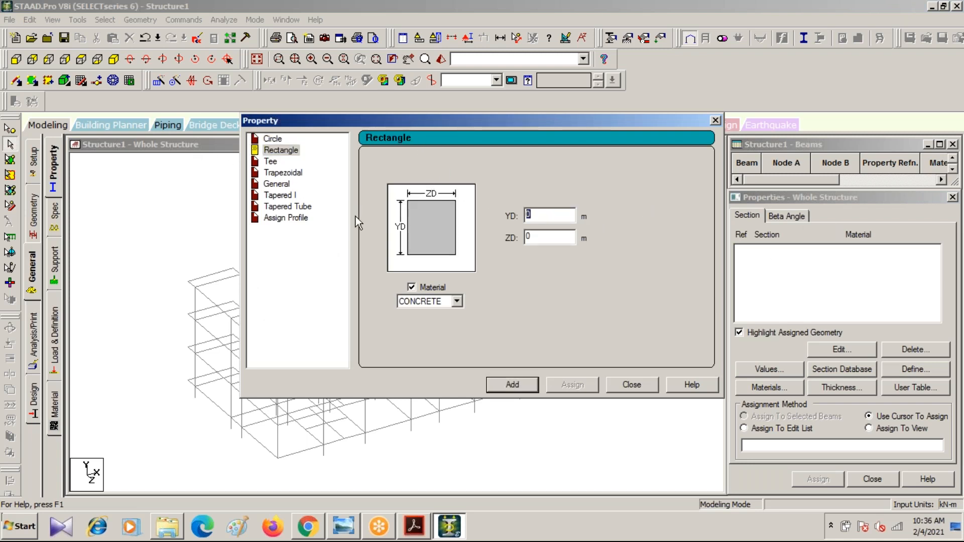
type(".3")
key("Tab")
type(".3")
left_click(512, 385)
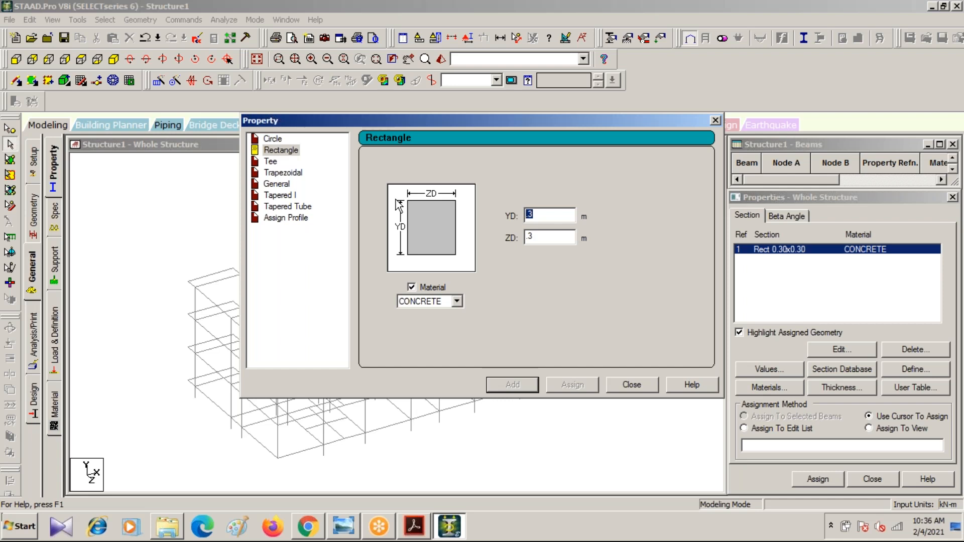
- Add a second rectangular concrete section with YD 0.25 m and ZD 0.3 m, and finish defining sections
key("BackSpace")
type(".25")
left_click(513, 385)
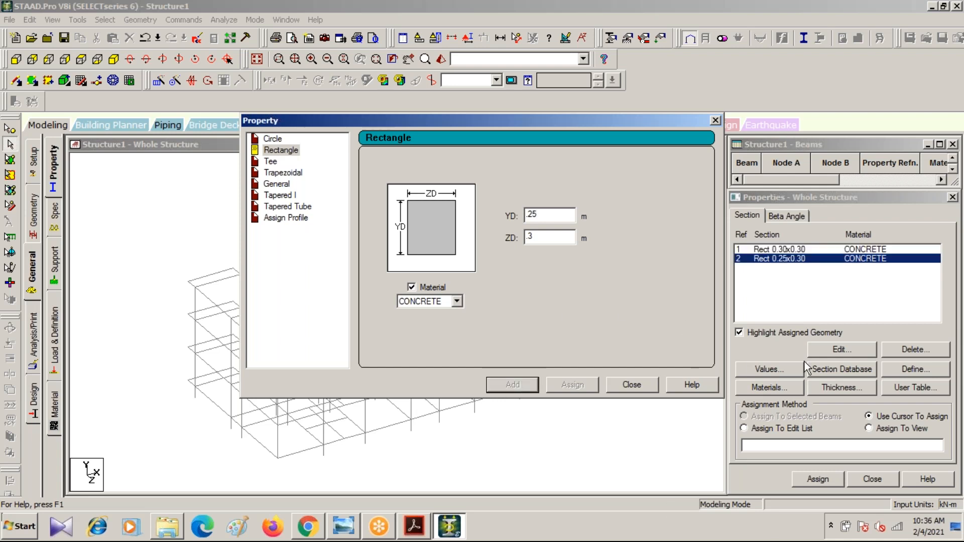
left_click(717, 120)
- Try to assign the Rect 0.30x0.30 section to all members parallel to Y with the cursor assignment method active
left_click(804, 249)
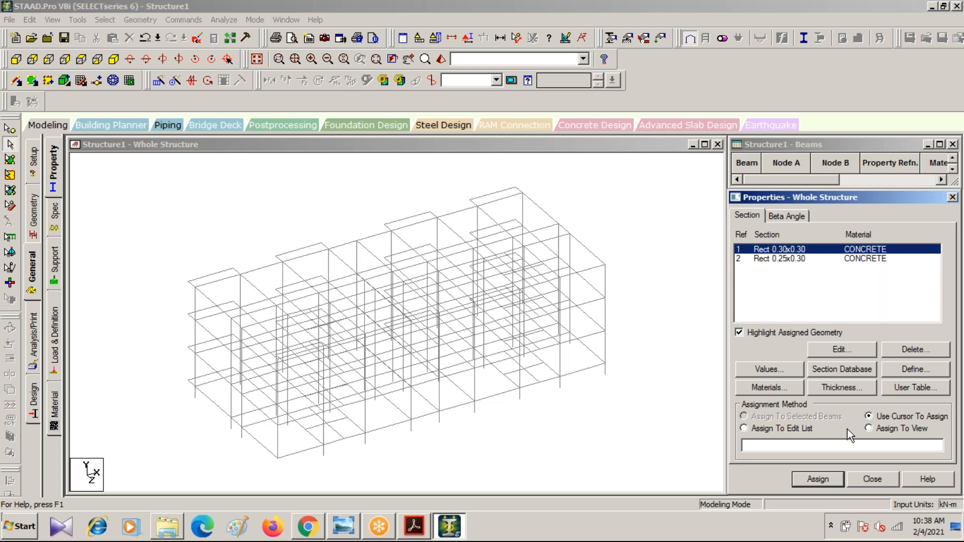
left_click(818, 479)
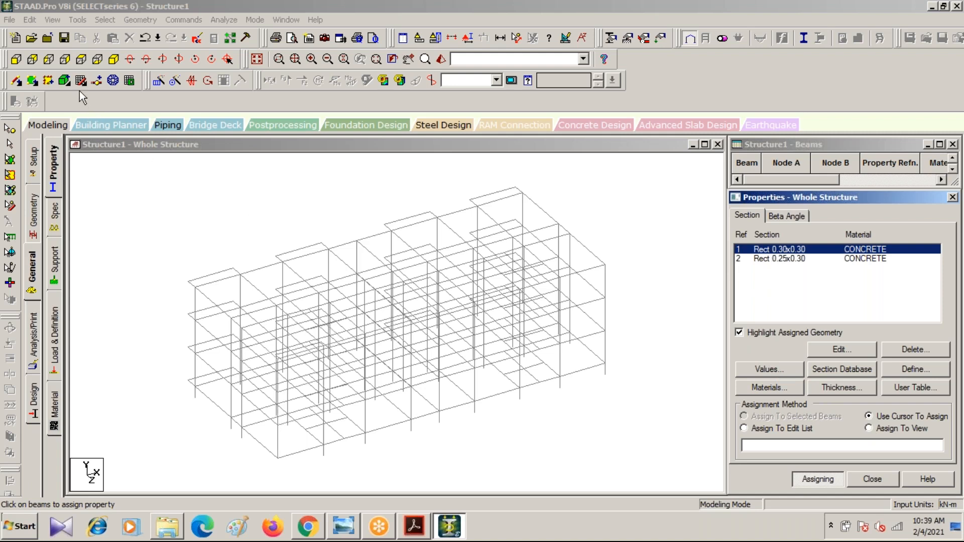
left_click(197, 228)
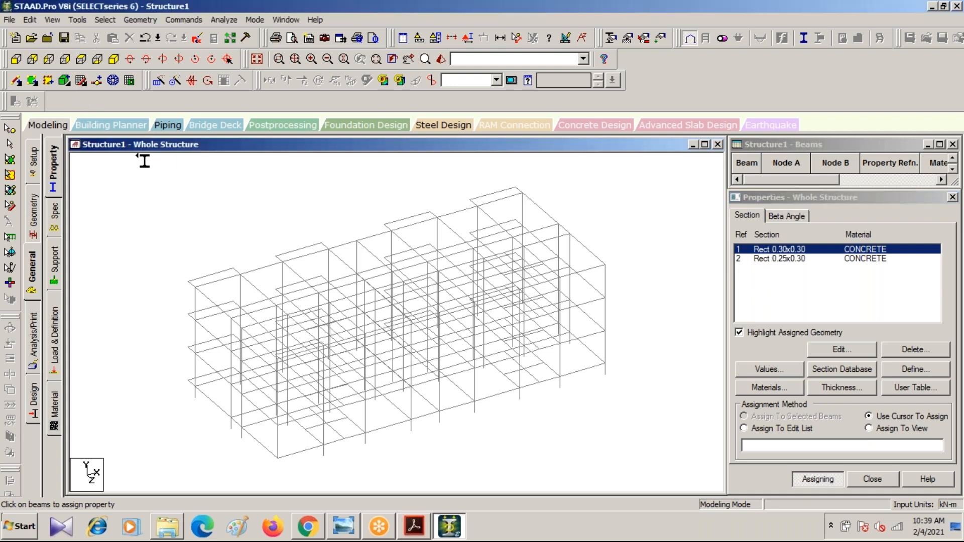
left_click(105, 20)
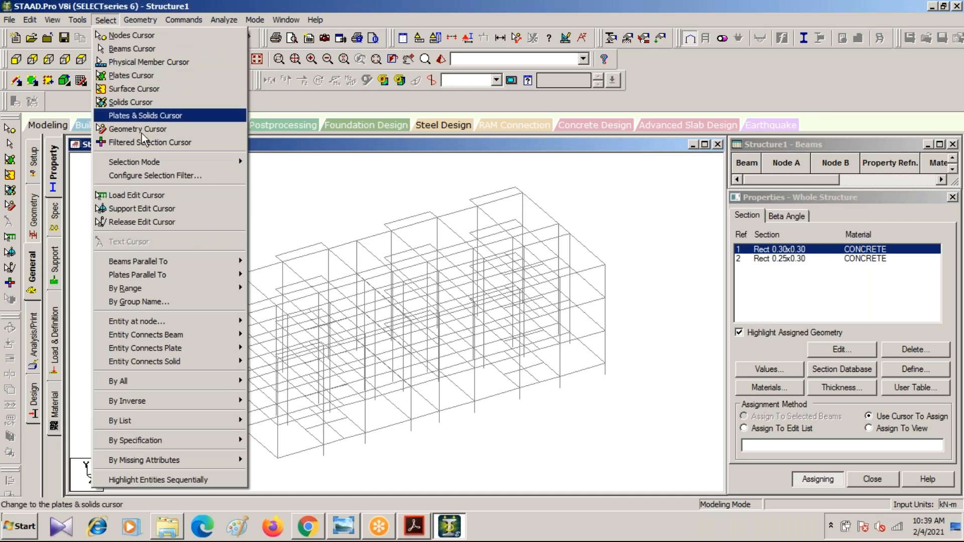
mouse_move(157, 262)
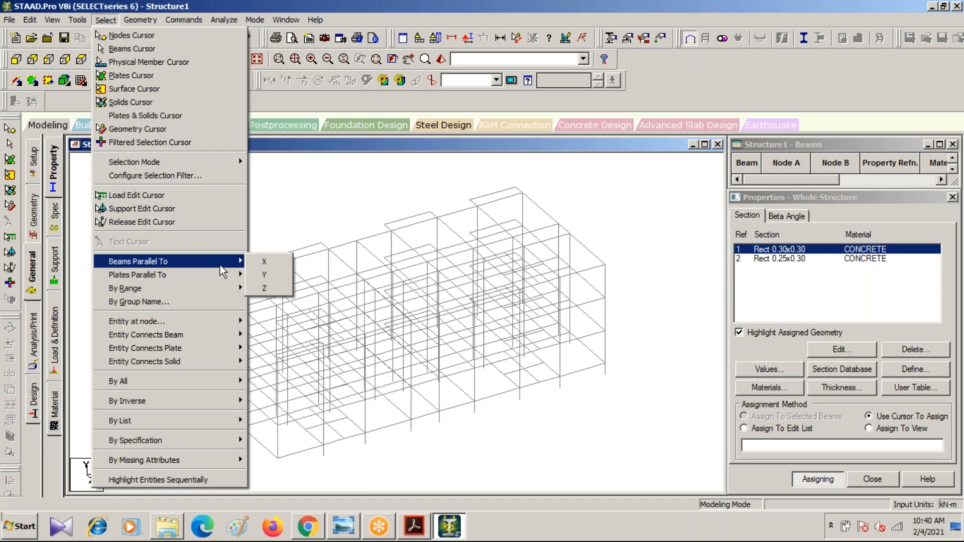
left_click(265, 275)
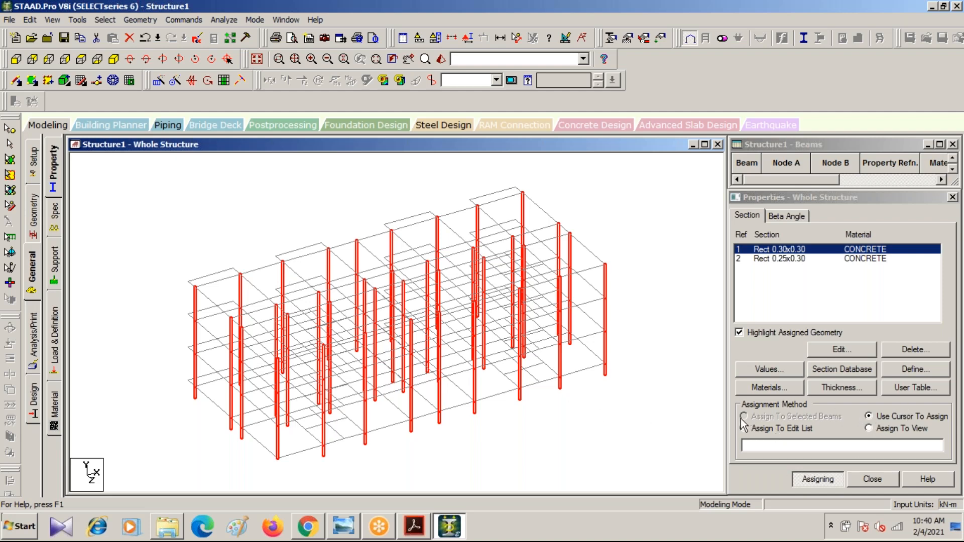
left_click(871, 480)
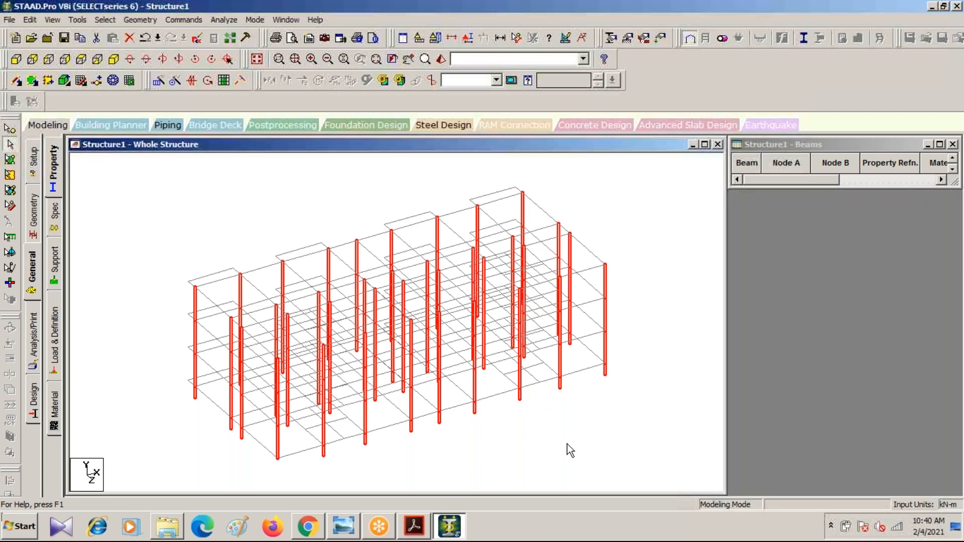
left_click(36, 343)
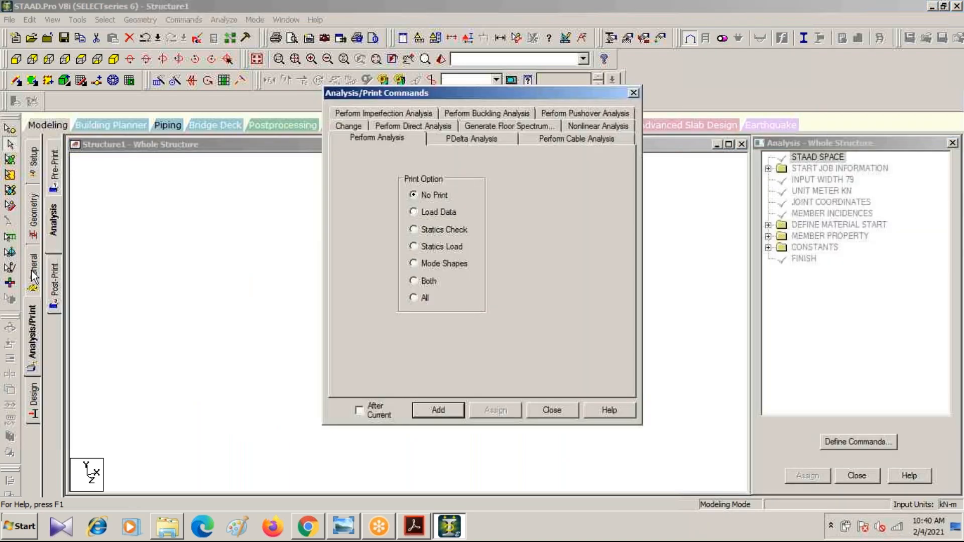
left_click(633, 93)
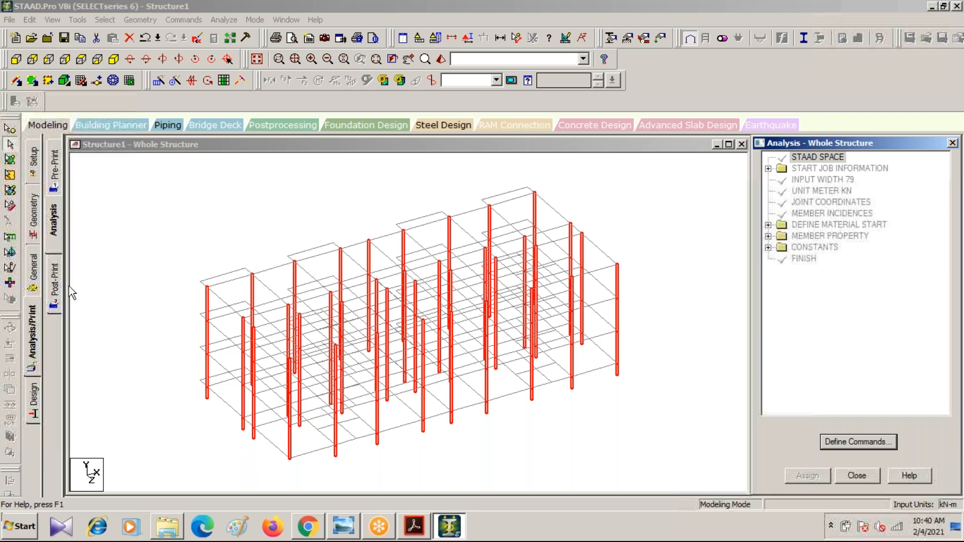
- Reopen the section properties and assign Rect 0.30x0.30 to all columns by selecting the members parallel to Y
left_click(33, 269)
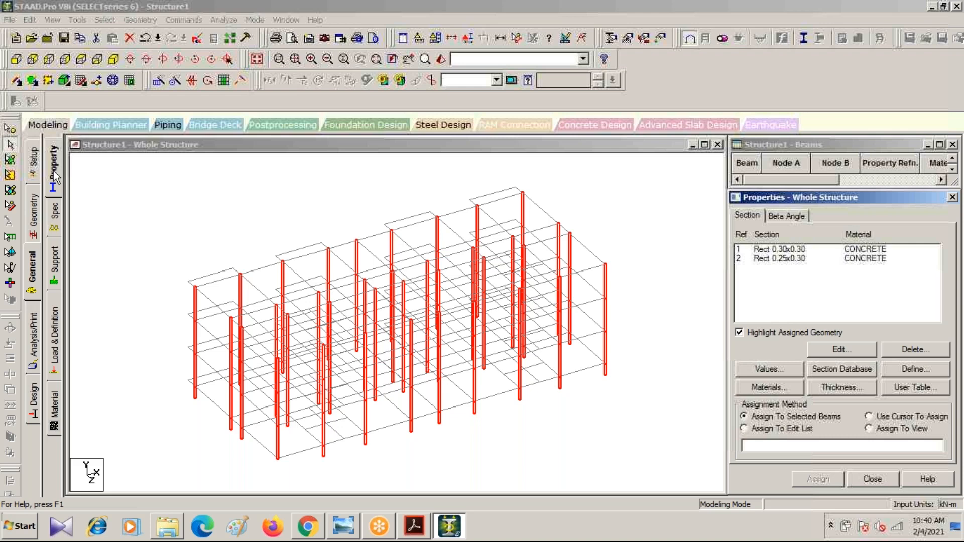
left_click(785, 249)
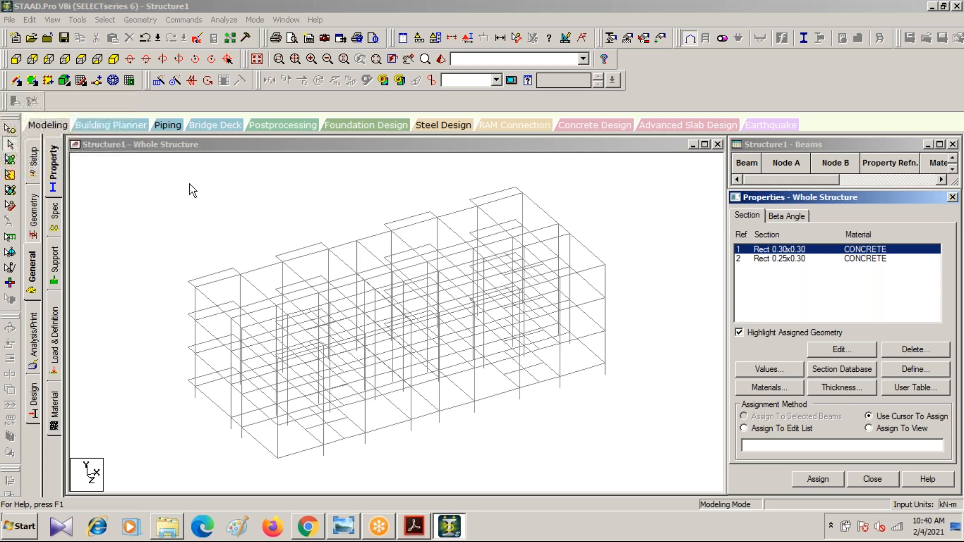
left_click(175, 192)
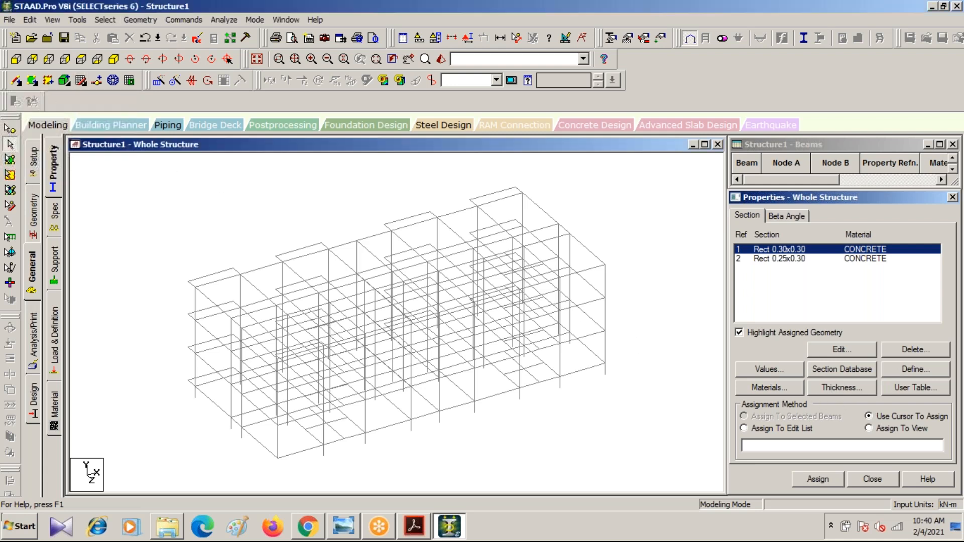
left_click(98, 22)
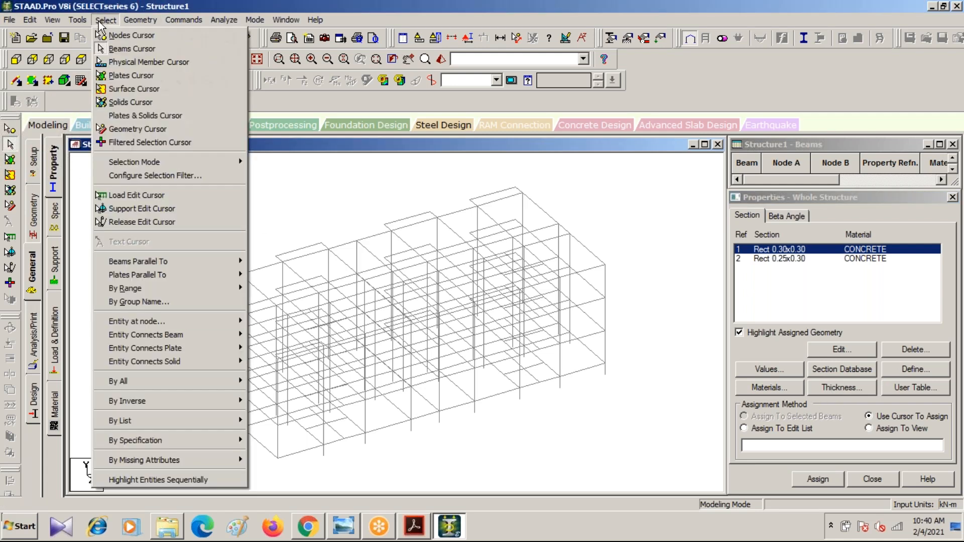
mouse_move(239, 267)
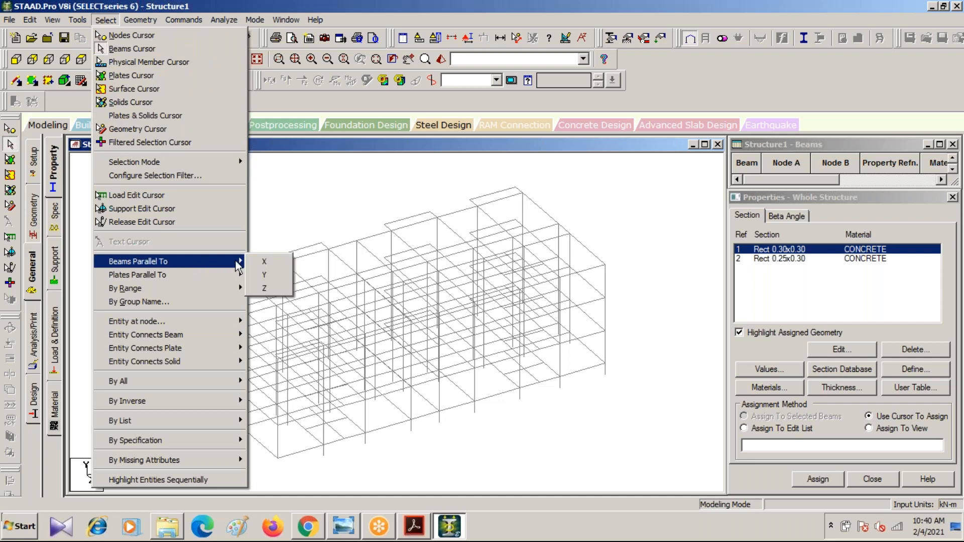
left_click(267, 274)
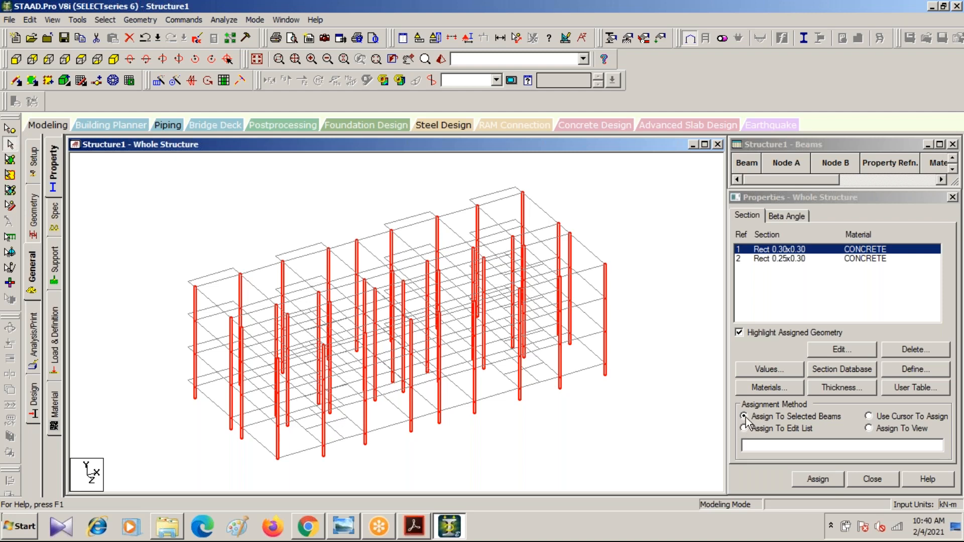
left_click(819, 479)
left_click(871, 379)
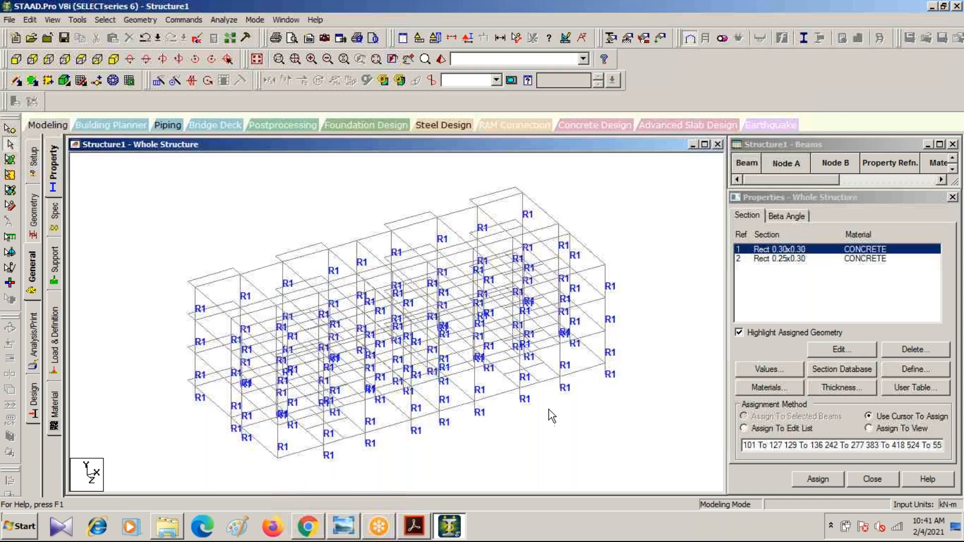
- Choose the Rect 0.25x0.30 section for assignment and save the structure through the auto-save request
left_click(776, 259)
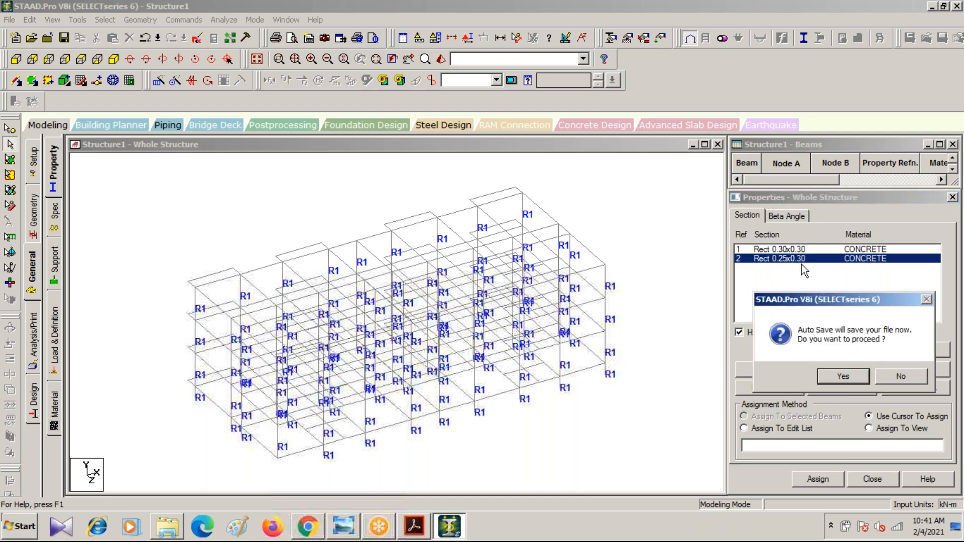
left_click(842, 376)
left_click(395, 296)
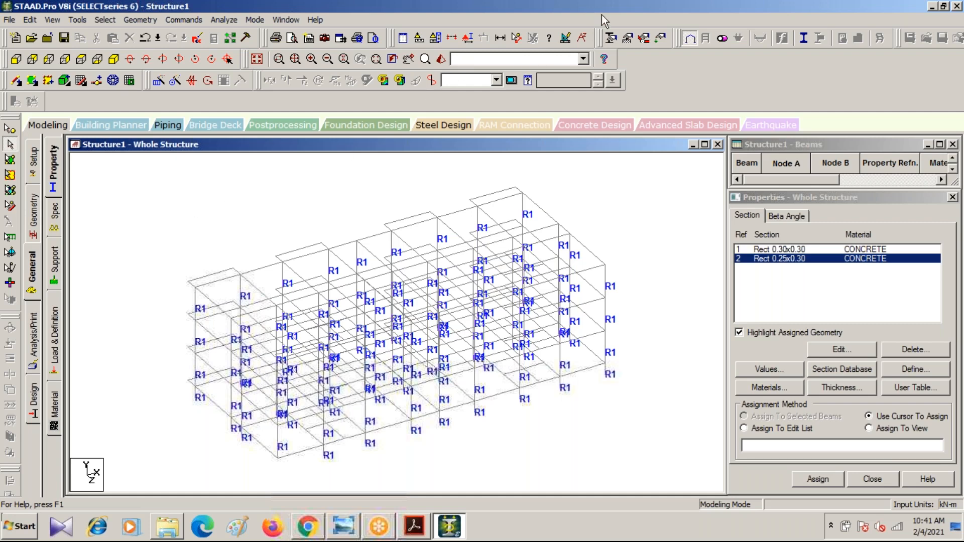
left_click(635, 11)
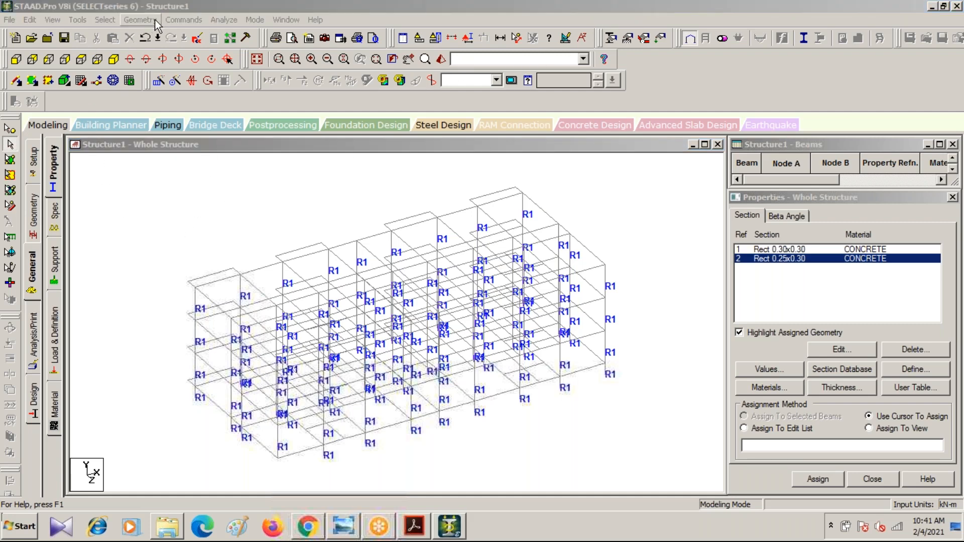
left_click(128, 199)
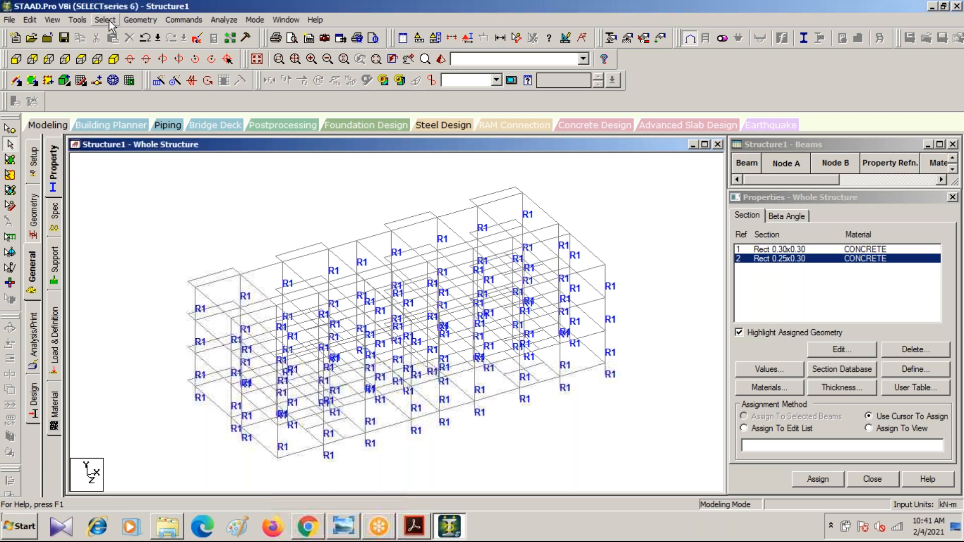
left_click(105, 19)
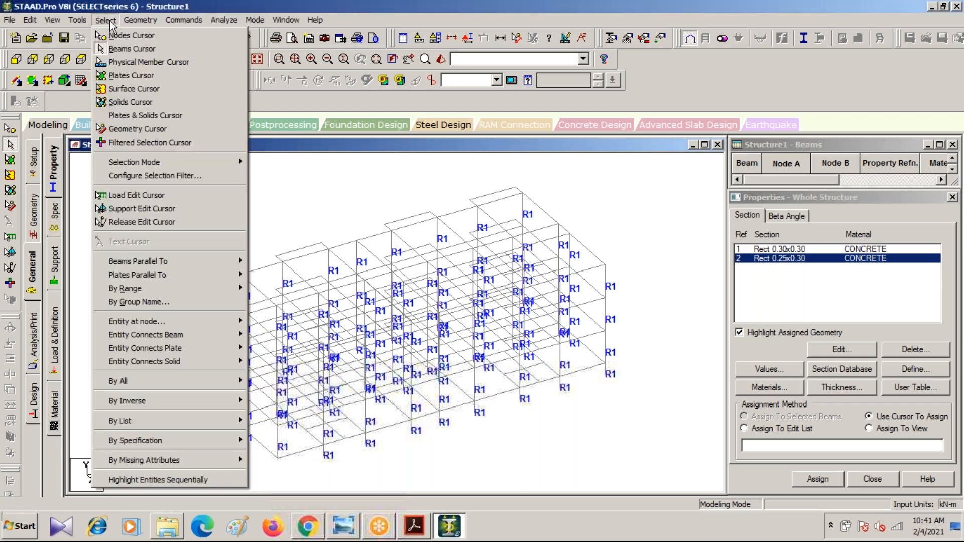
left_click(290, 209)
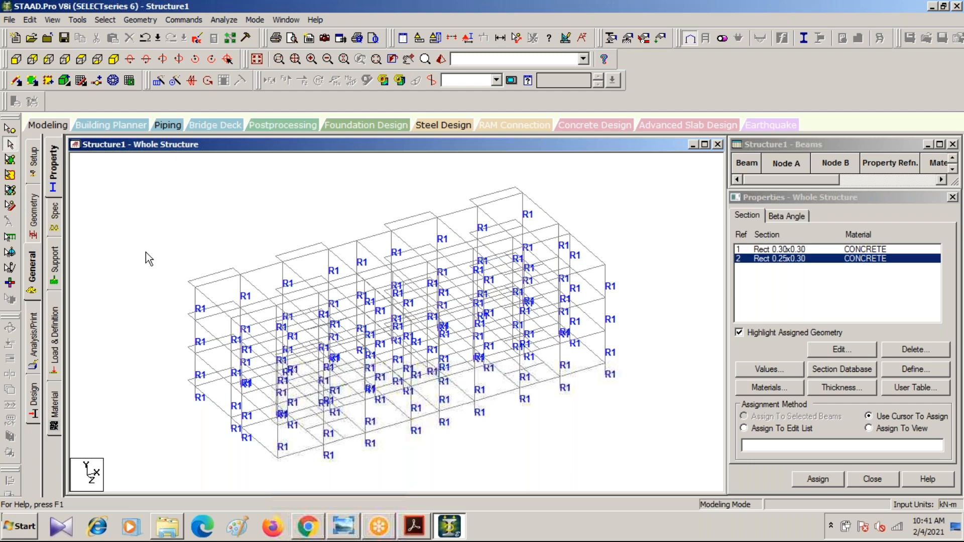
- Assign the Rect 0.25x0.30 section to all beams parallel to X and Z as selected beams
left_click(104, 20)
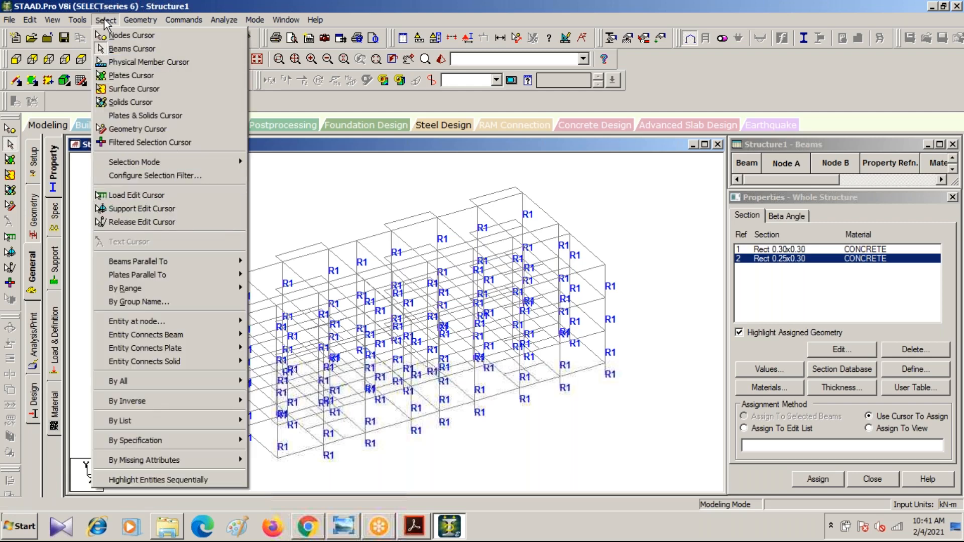
mouse_move(149, 263)
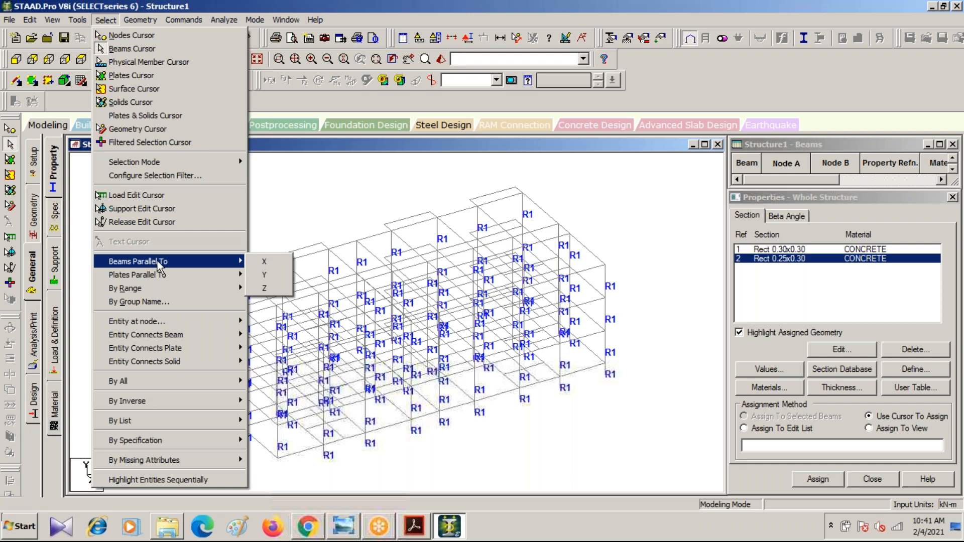
left_click(270, 263)
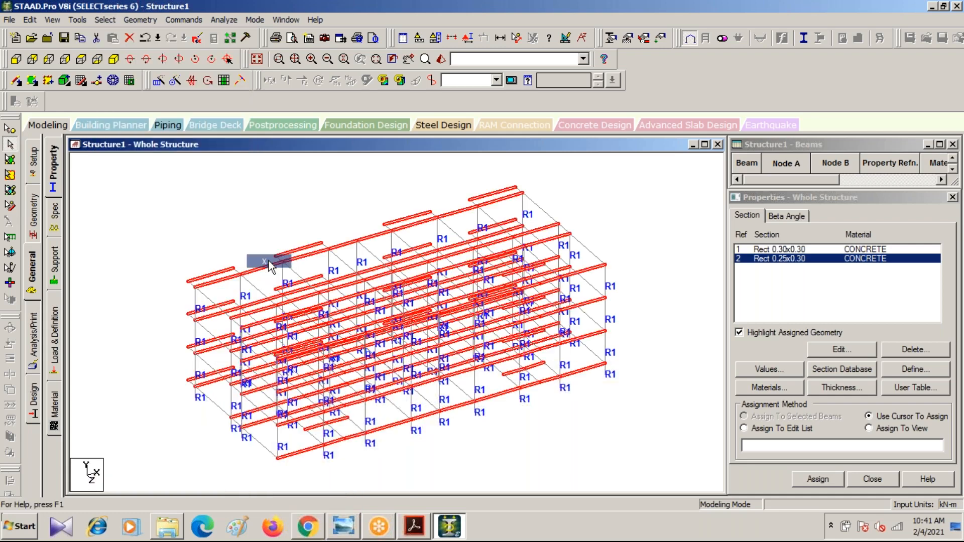
left_click(106, 19)
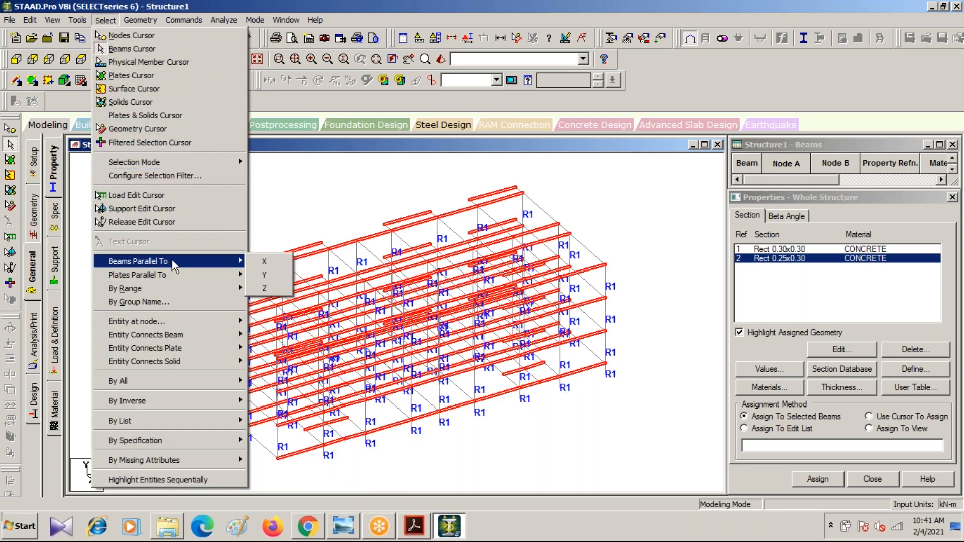
left_click(266, 290)
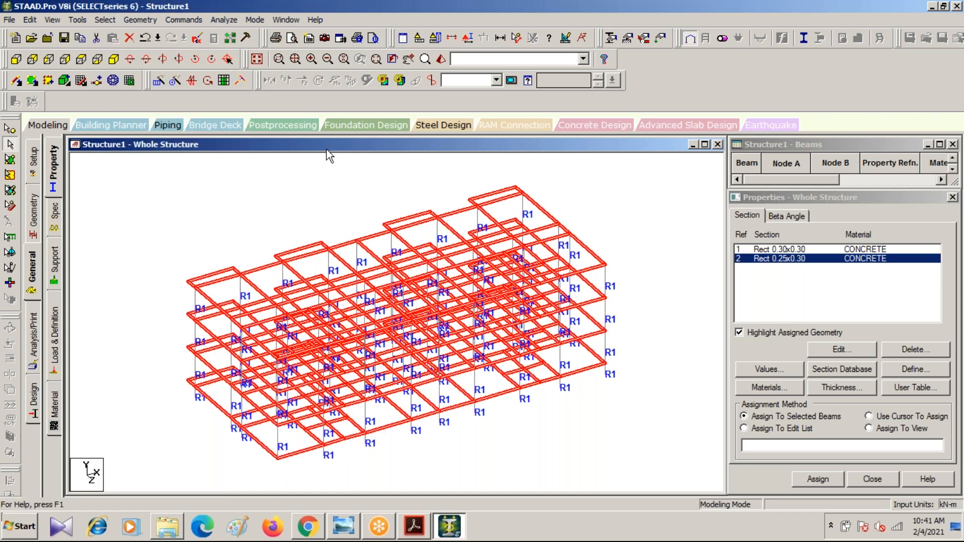
left_click(817, 479)
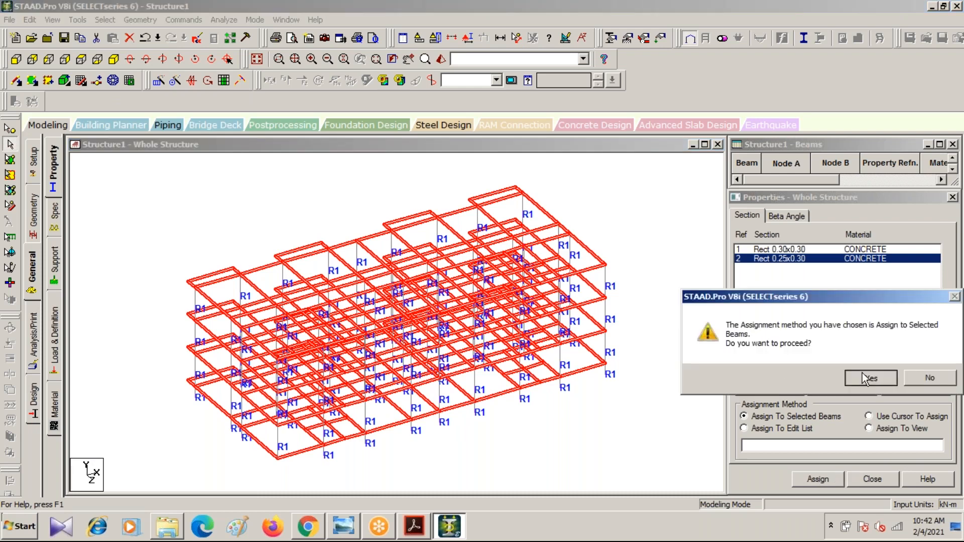
left_click(870, 378)
left_click(610, 430)
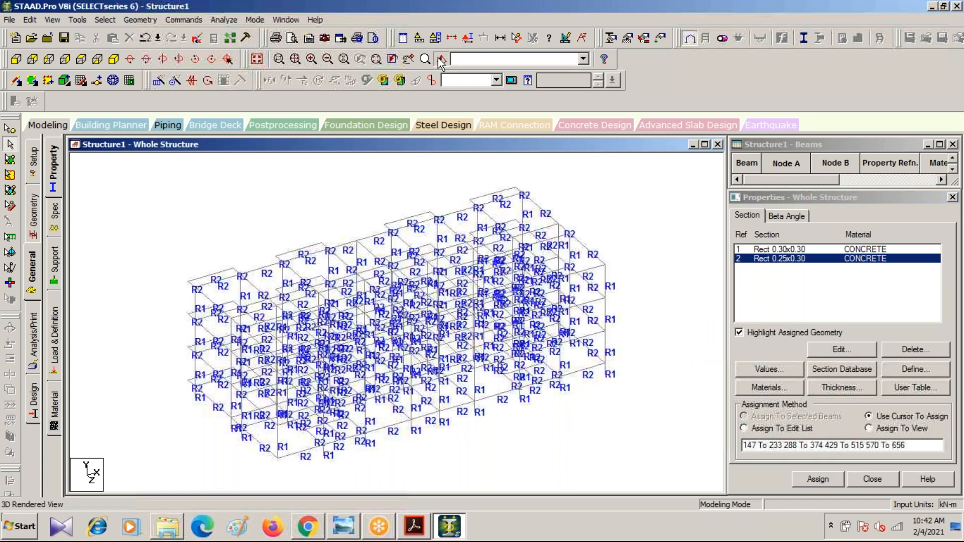
- Inspect the frame's assigned member sections in the 3D rendered view from another angle and close that view
left_click(440, 59)
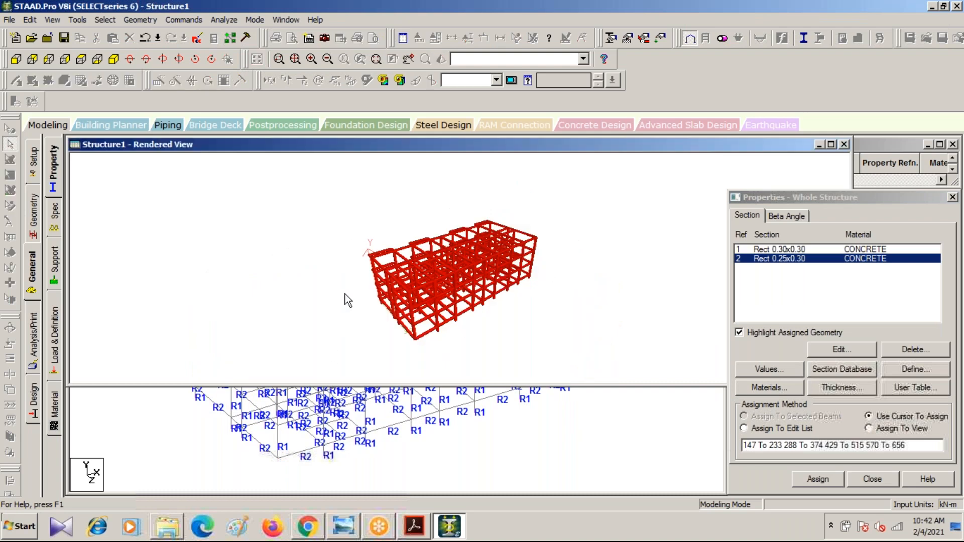
left_click_drag(403, 288, 588, 283)
scroll(483, 325, "up", 6)
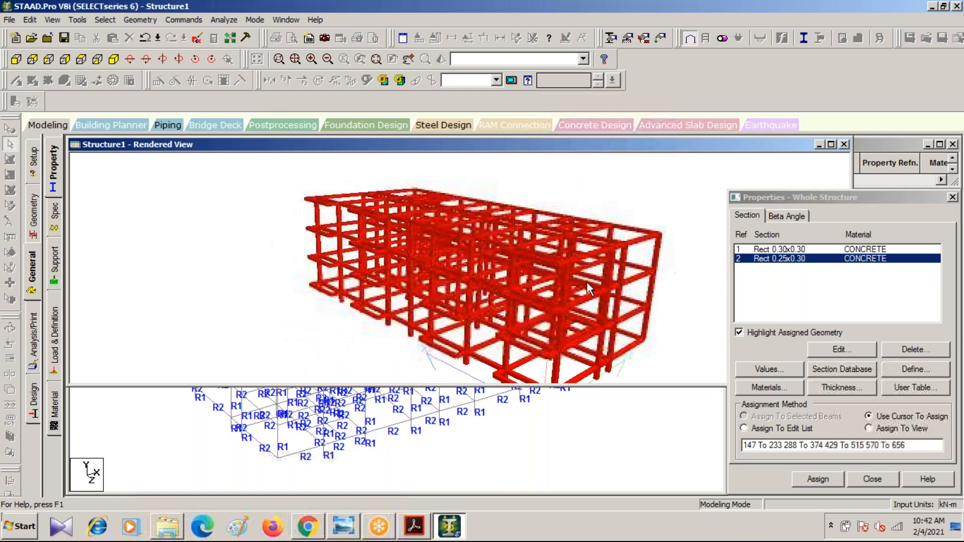
left_click(844, 144)
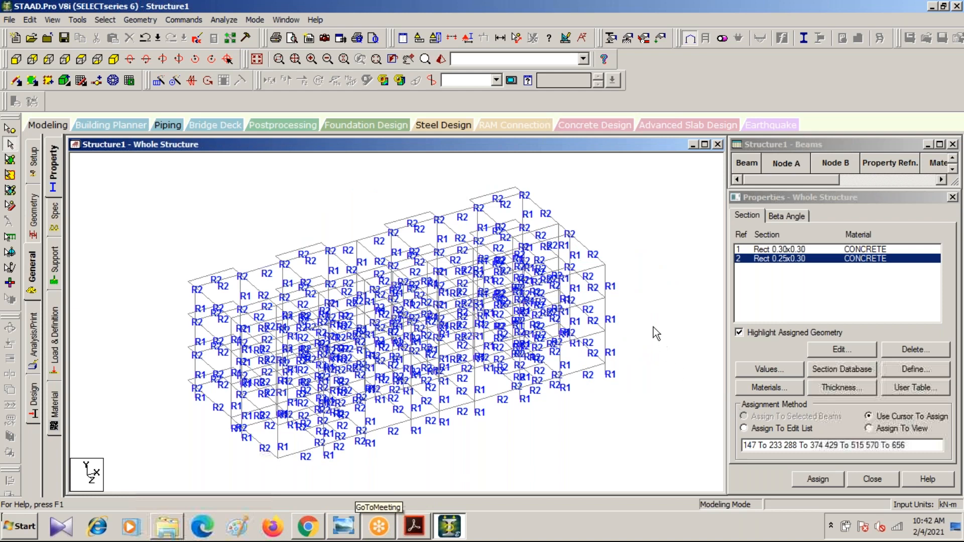
scroll(138, 355, "down", 3)
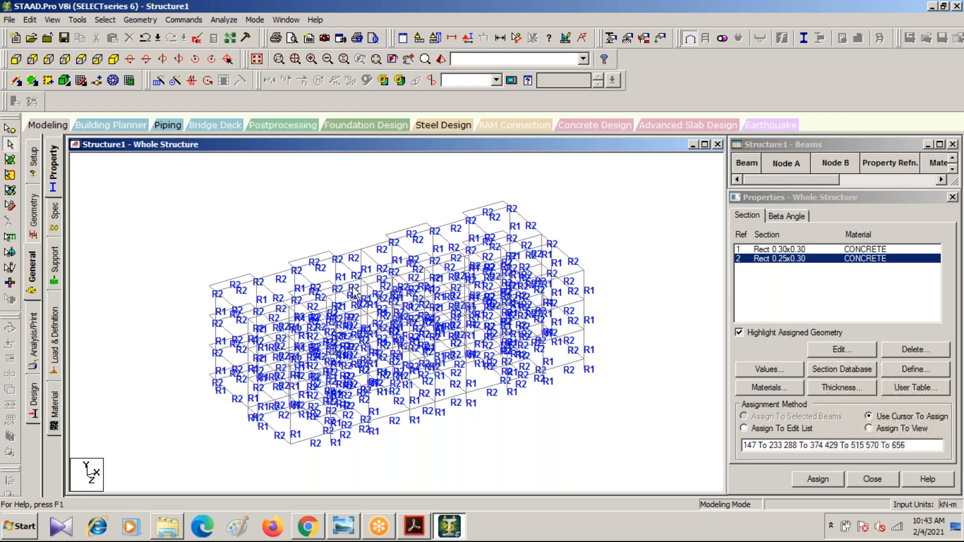
left_click(865, 430)
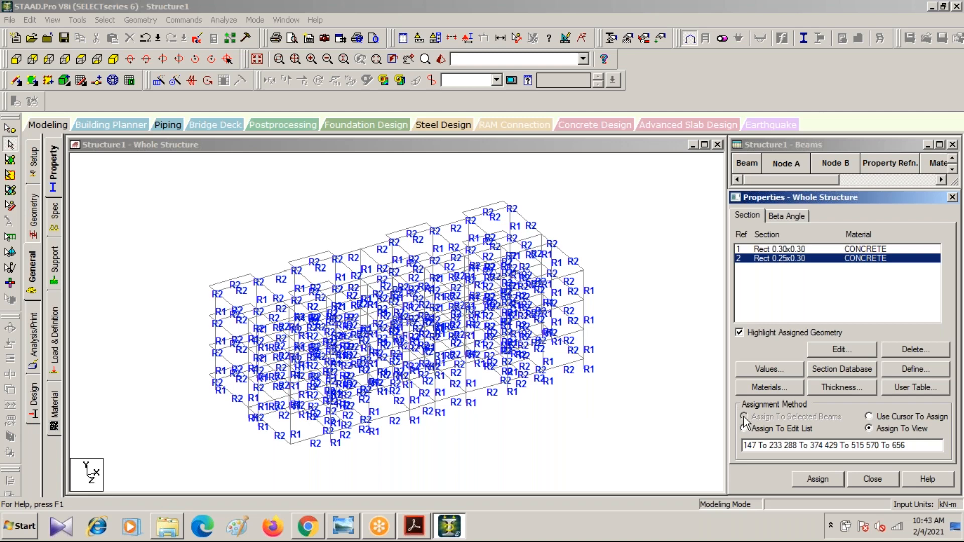
left_click(518, 433)
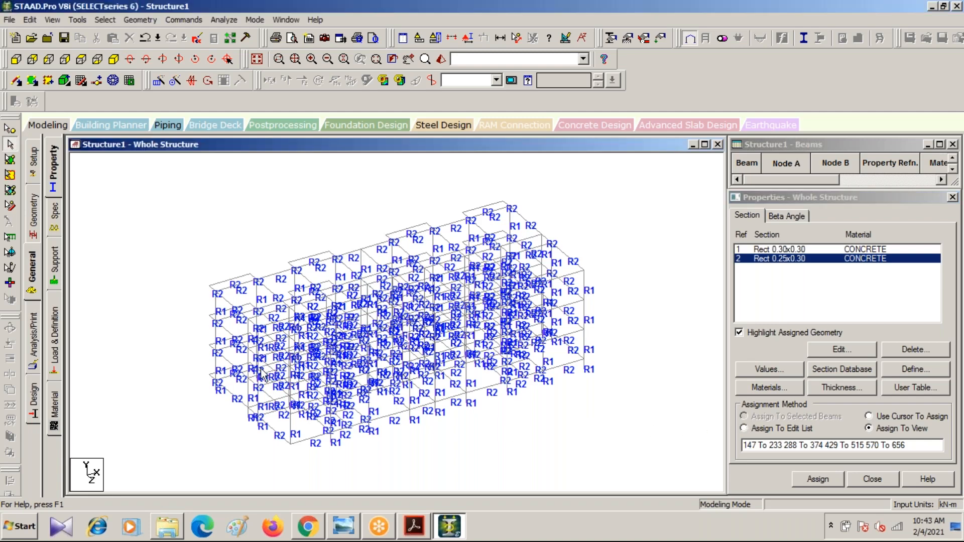
scroll(254, 368, "up", 1)
scroll(271, 276, "down", 1)
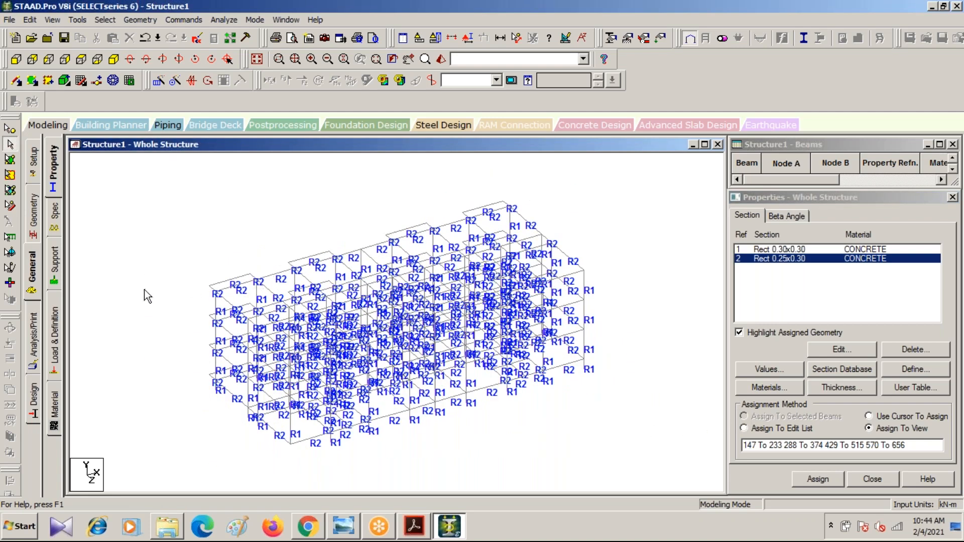
scroll(144, 289, "up", 1)
scroll(143, 289, "up", 1)
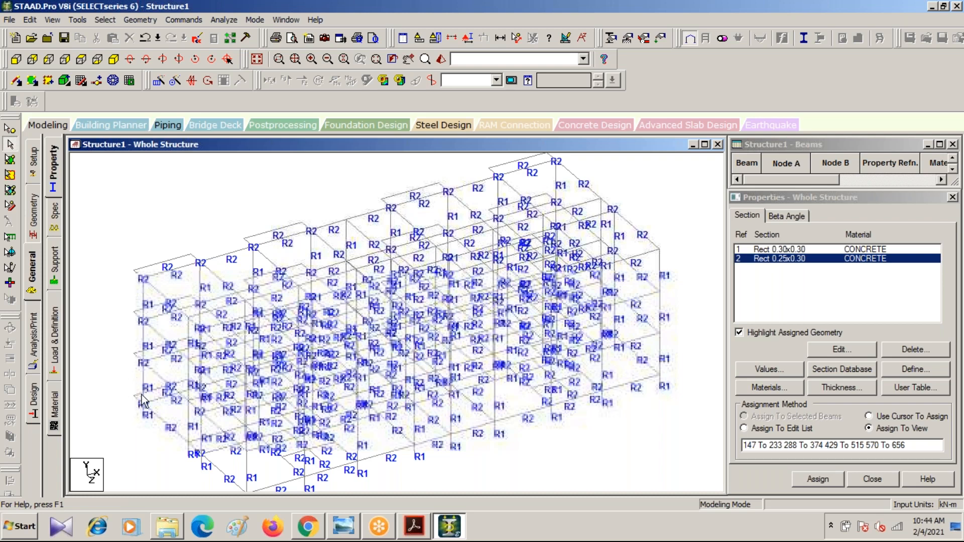
- Select the projecting balcony beams of all four bays in plan view and check the selection in isometric view
left_click(81, 62)
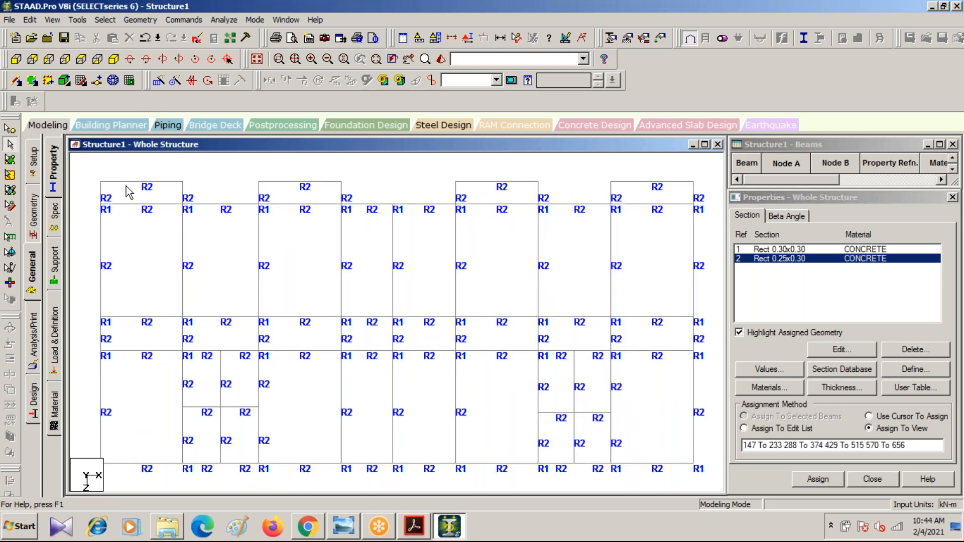
left_click(101, 191)
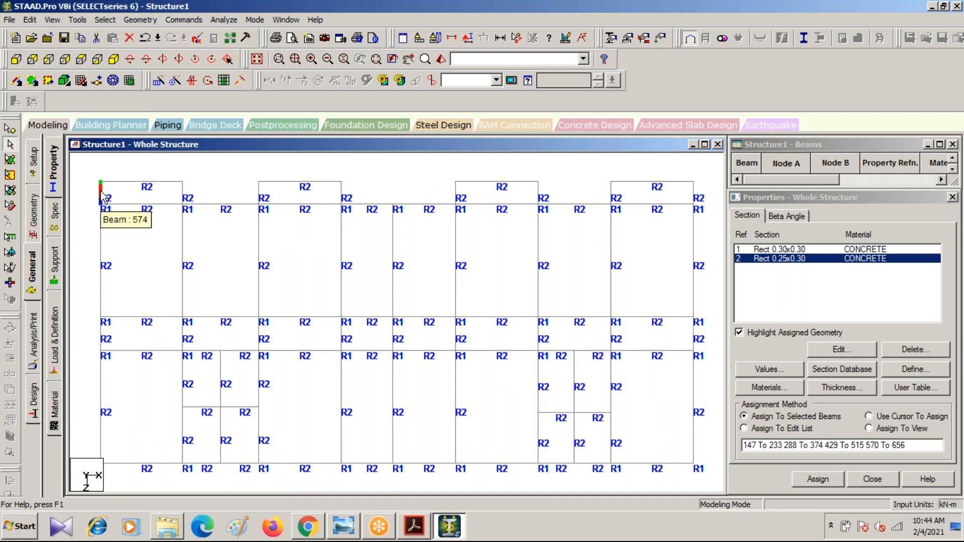
left_click(130, 182, "ctrl")
left_click(181, 192, "ctrl")
left_click(259, 193, "ctrl")
left_click(294, 181, "ctrl")
left_click(341, 196, "ctrl")
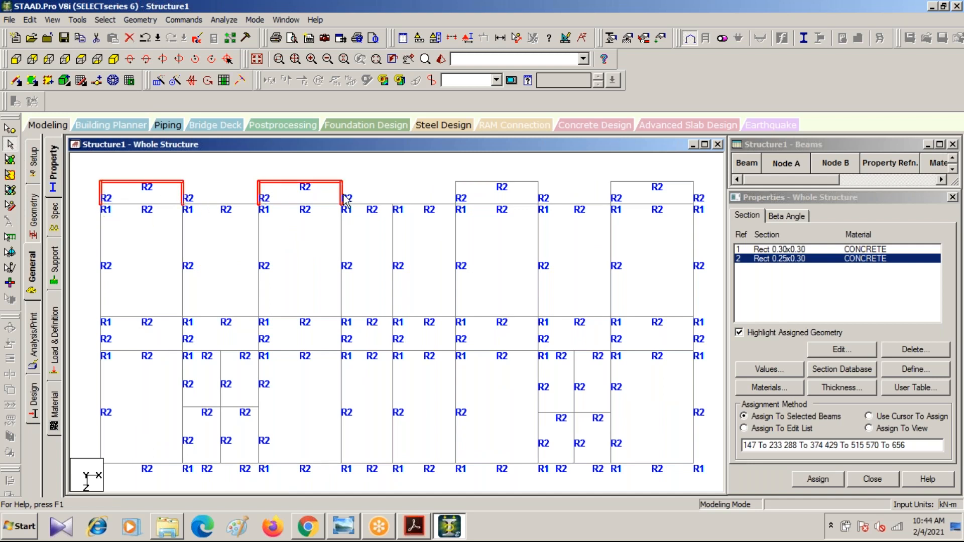
left_click(455, 197, "ctrl")
left_click(490, 182, "ctrl")
left_click(539, 197, "ctrl")
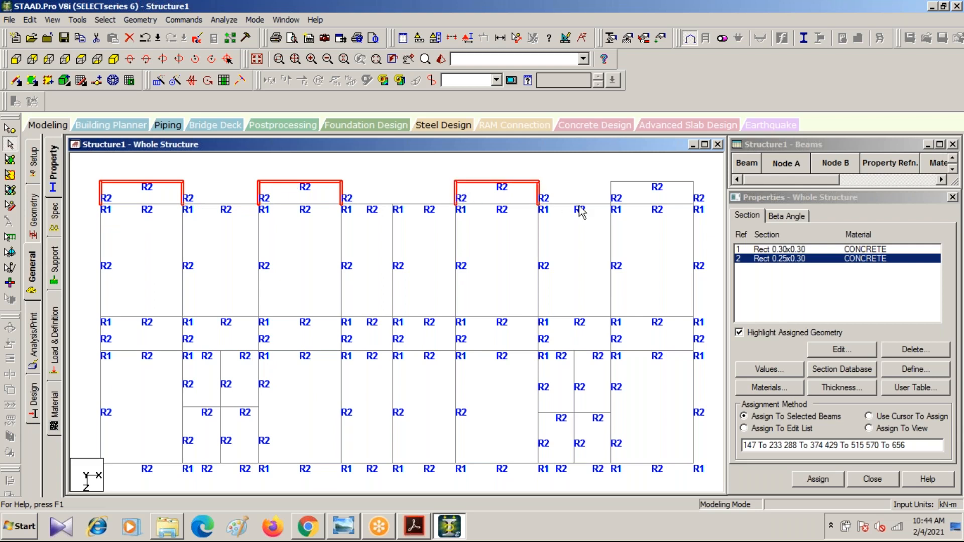
left_click(611, 196, "ctrl")
left_click(639, 182, "ctrl")
left_click(694, 197, "ctrl")
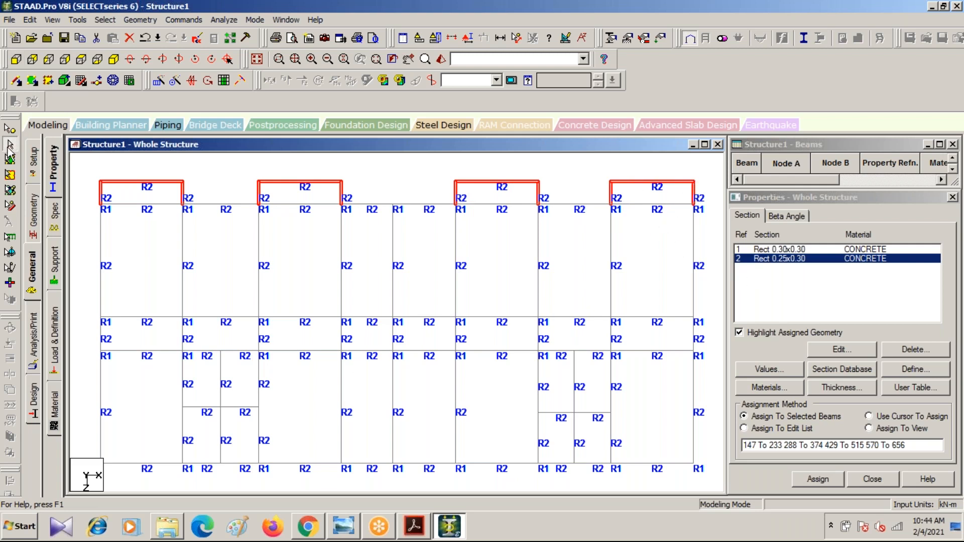
left_click(115, 59)
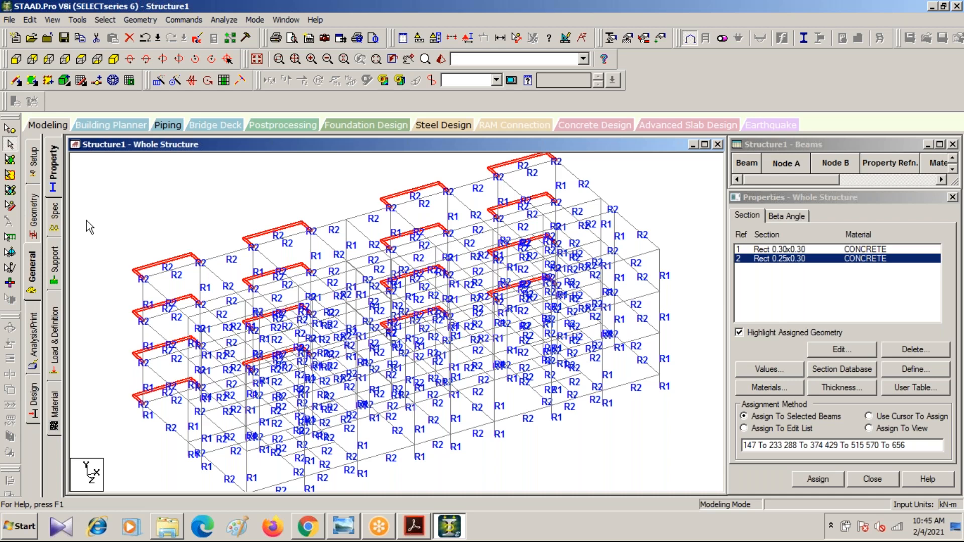
left_click(868, 416)
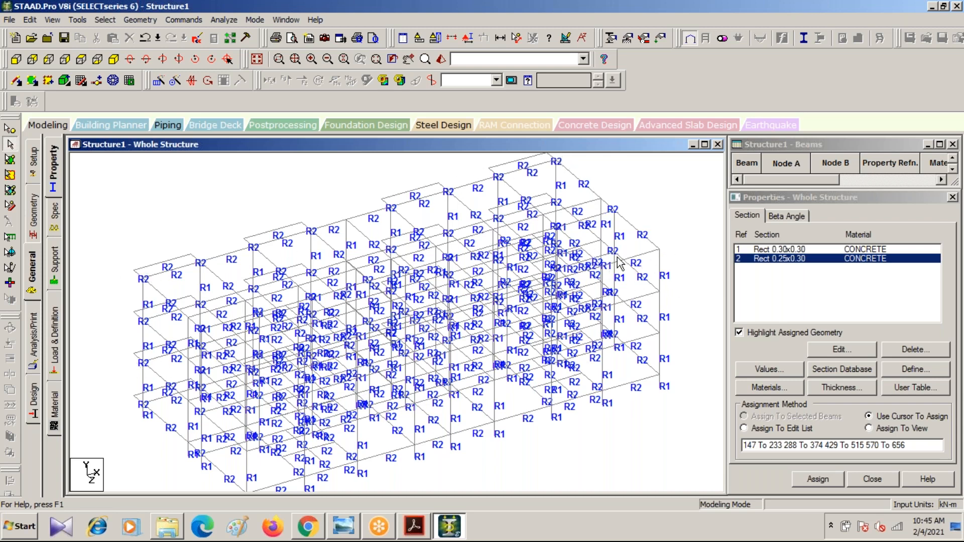
- Select the front and rear longitudinal edge beams at roof level from the side view and check them in isometric view
left_click(82, 59)
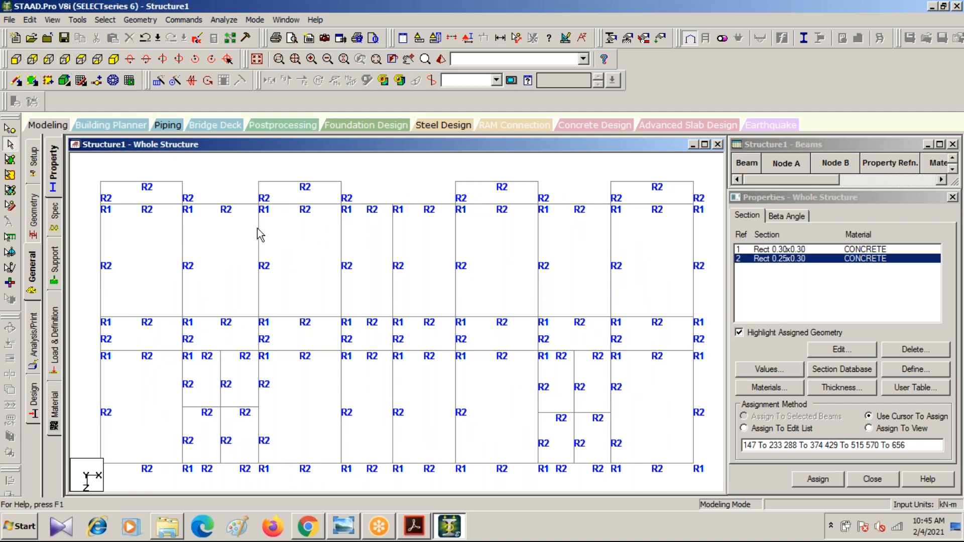
left_click(114, 61)
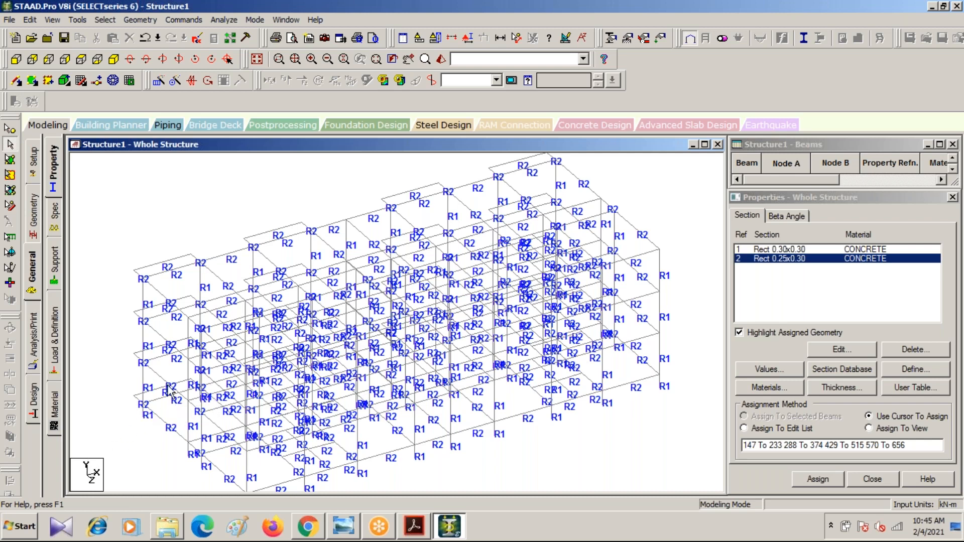
left_click(49, 59)
scroll(215, 300, "down", 2)
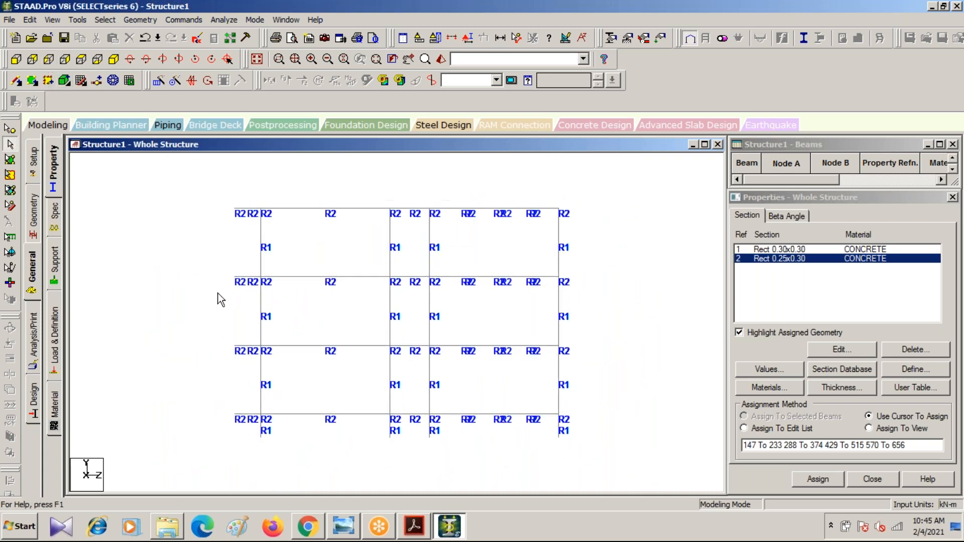
scroll(254, 233, "up", 1)
middle_click_drag(282, 229, 247, 327)
key("Escape")
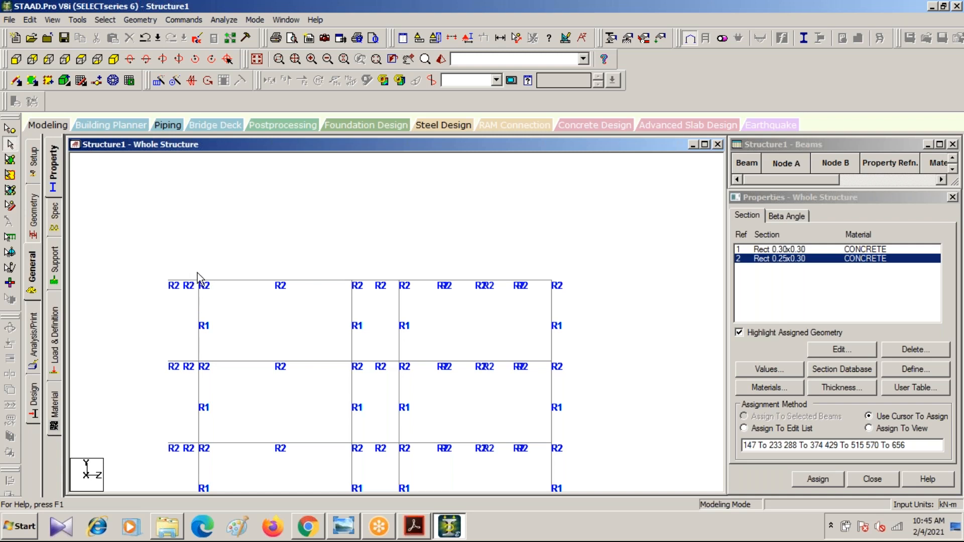
left_click_drag(196, 274, 204, 291)
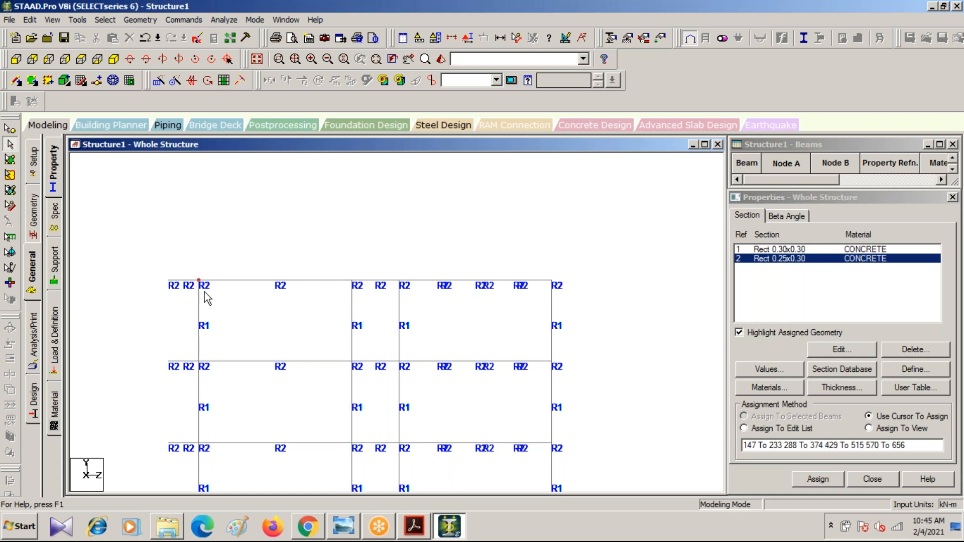
left_click(553, 280, "ctrl")
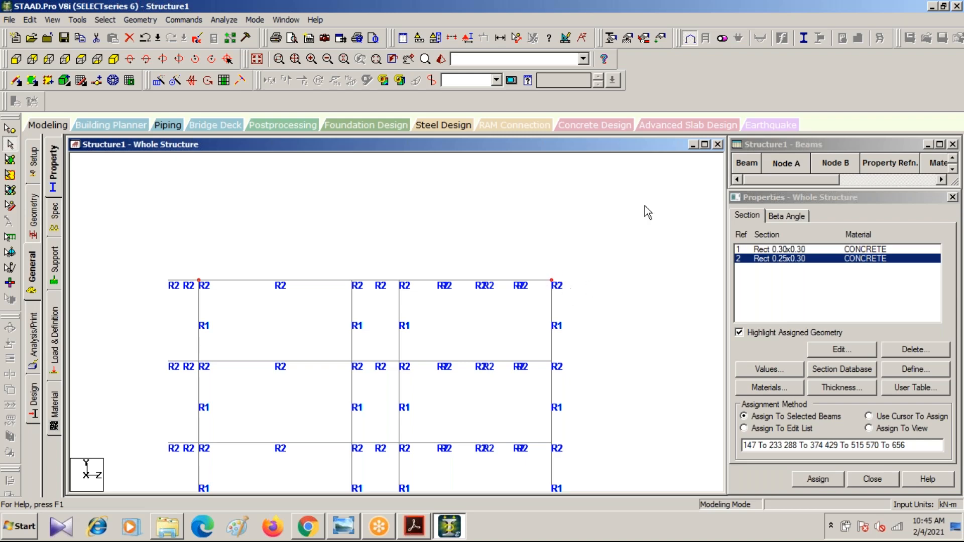
left_click(115, 60)
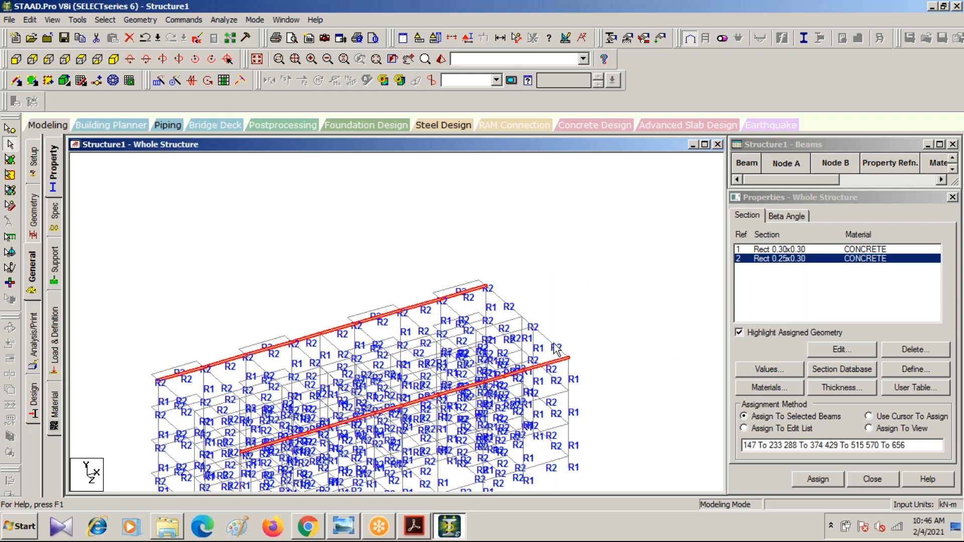
- Add the transverse edge beams at both ends of the roof to the selection from the front view, accepting the auto-save
left_click(81, 59)
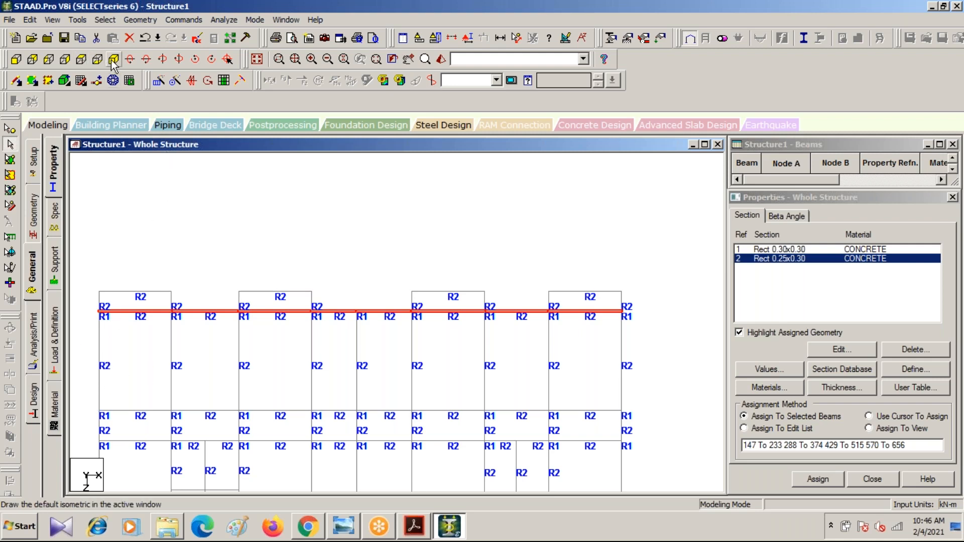
left_click(17, 61)
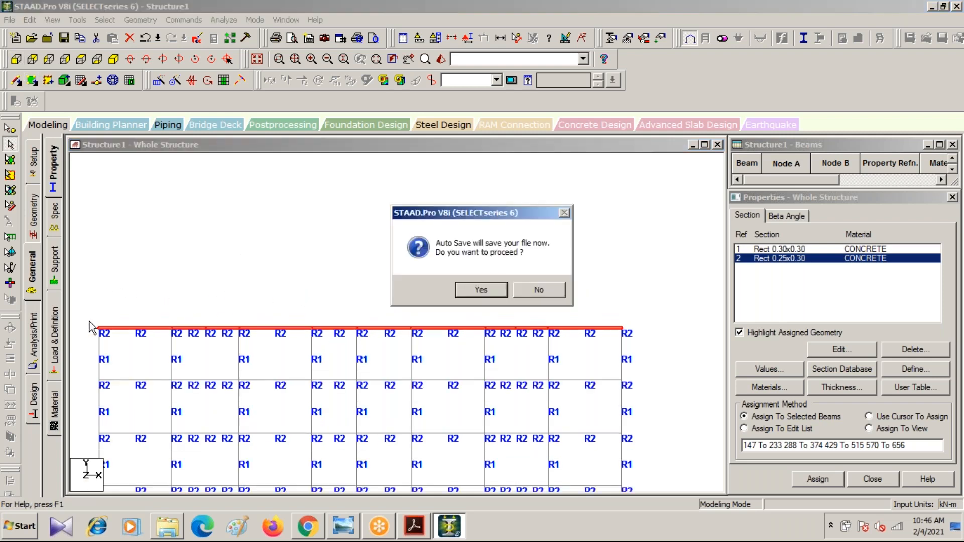
left_click(492, 290)
left_click(400, 277)
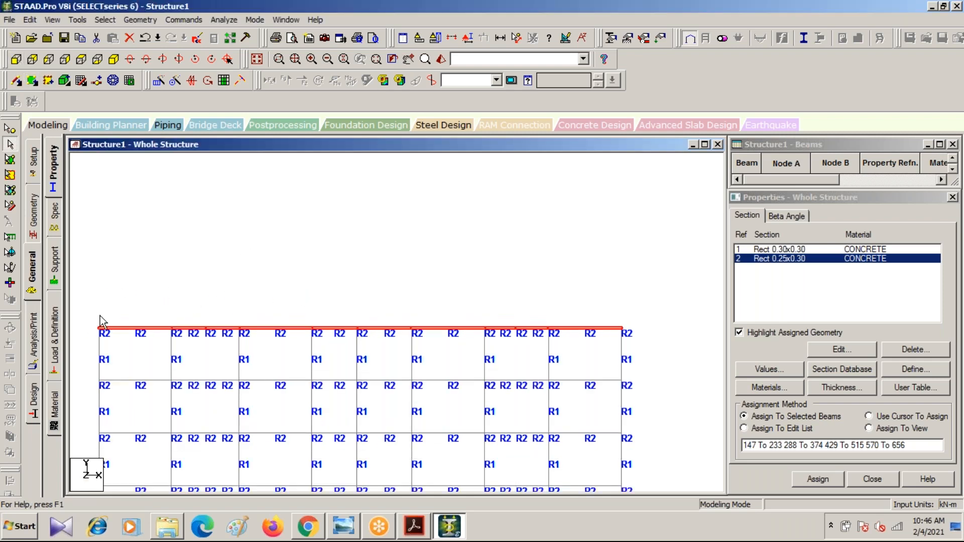
left_click_drag(92, 316, 109, 342)
left_click(113, 60)
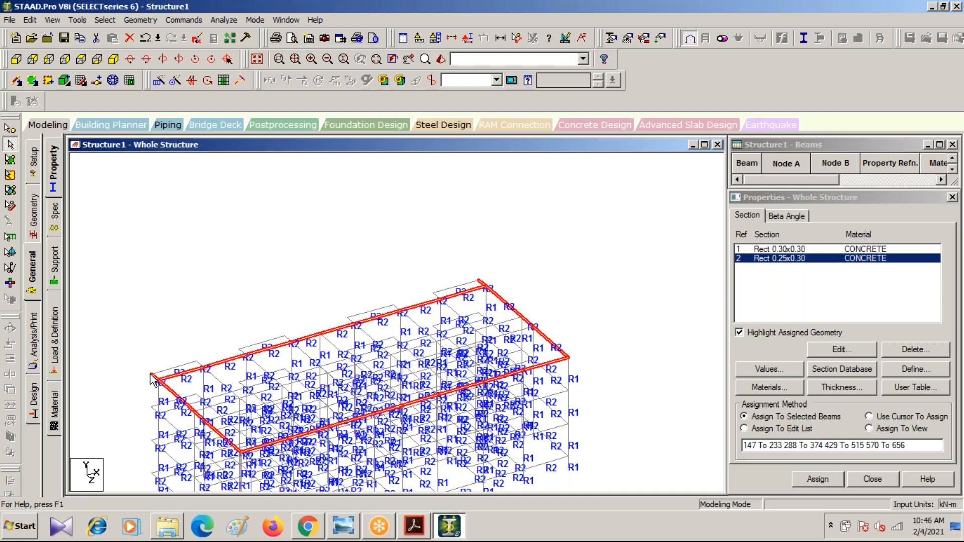
- Remove the short stub beams projecting beyond the rear roof corners from the perimeter beam selection and check the remaining outline
scroll(153, 380, "up", 3)
middle_click_drag(154, 380, 379, 352)
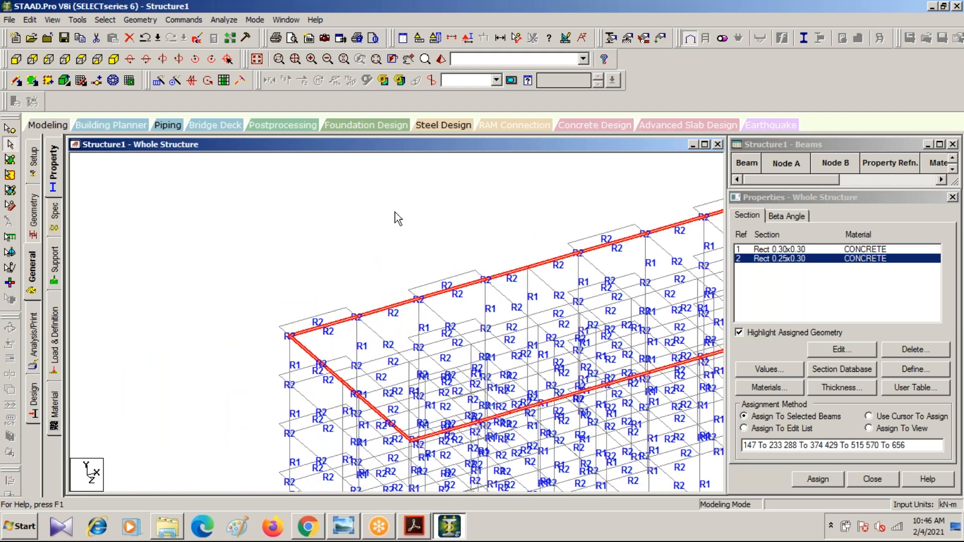
scroll(400, 208, "down", 1)
scroll(400, 208, "down", 2)
middle_click_drag(701, 256, 495, 305)
scroll(557, 318, "up", 1)
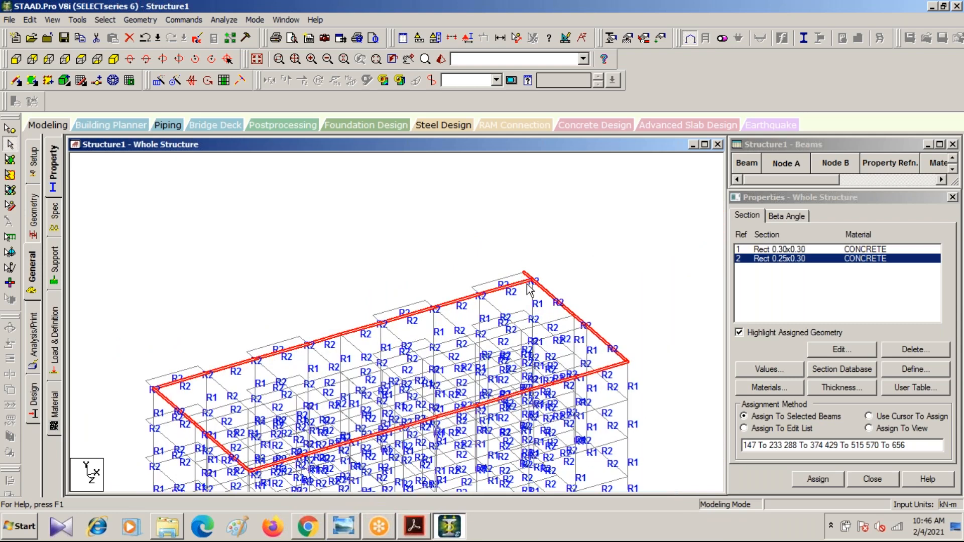
scroll(572, 256, "up", 1)
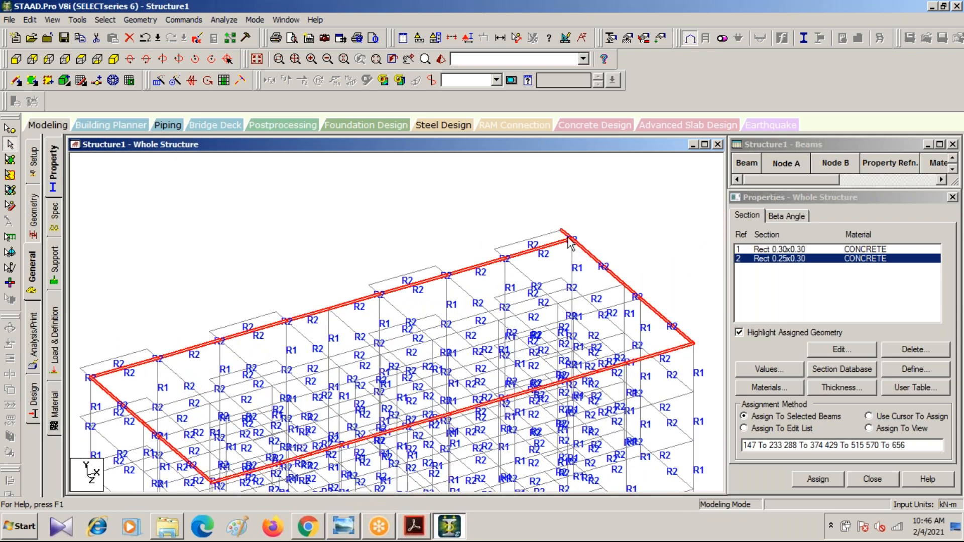
left_click(540, 239, "ctrl")
scroll(650, 219, "down", 2)
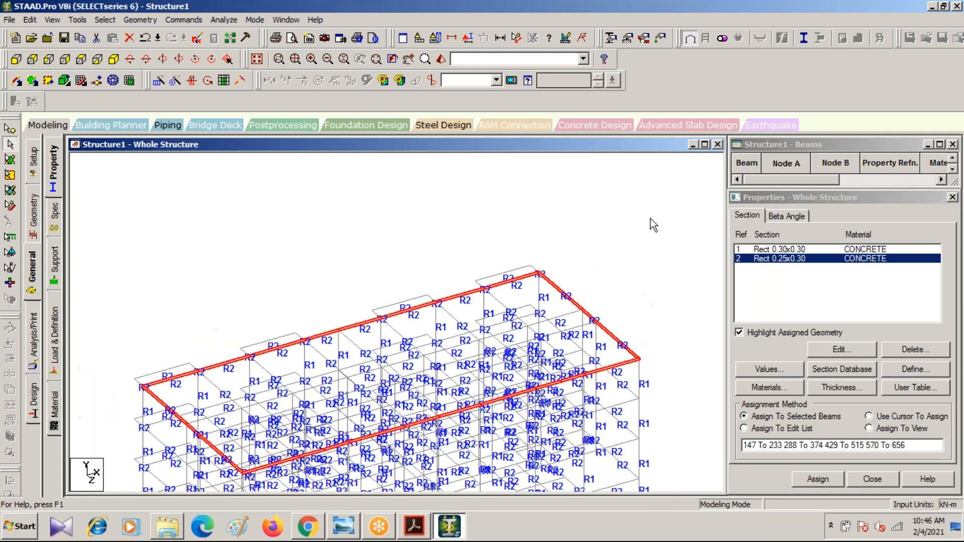
middle_click_drag(664, 376, 575, 300)
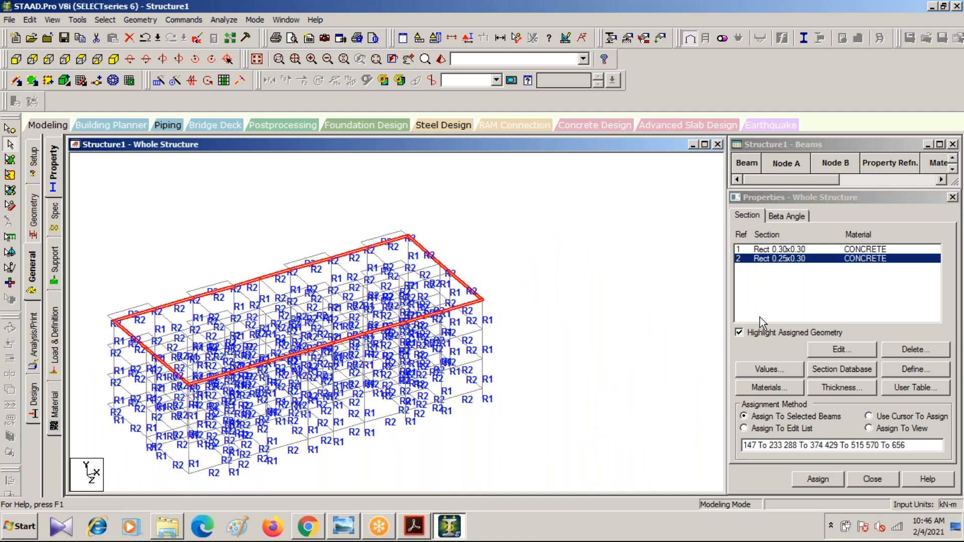
scroll(506, 347, "down", 4)
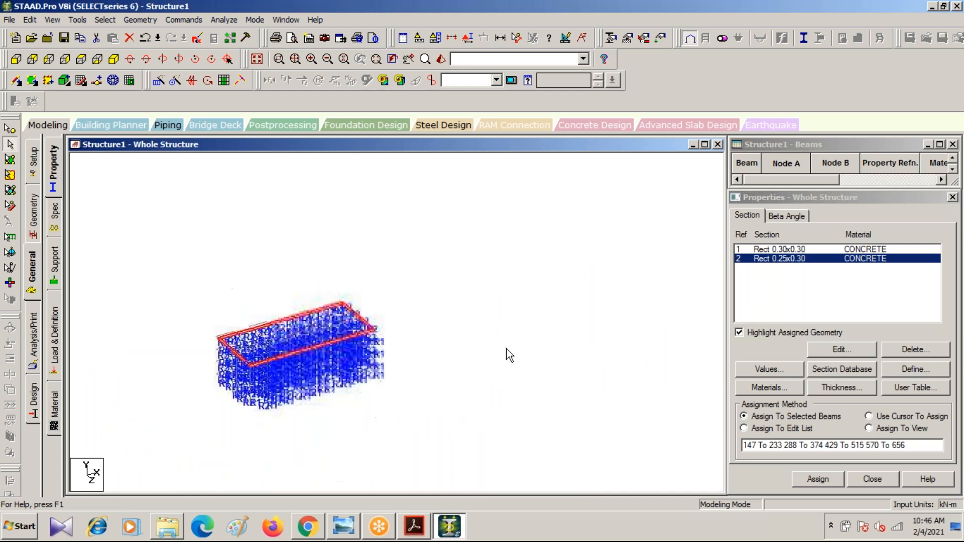
scroll(507, 348, "up", 3)
- Clear the roof beam selection and bring the whole frame back into view
left_click(534, 336)
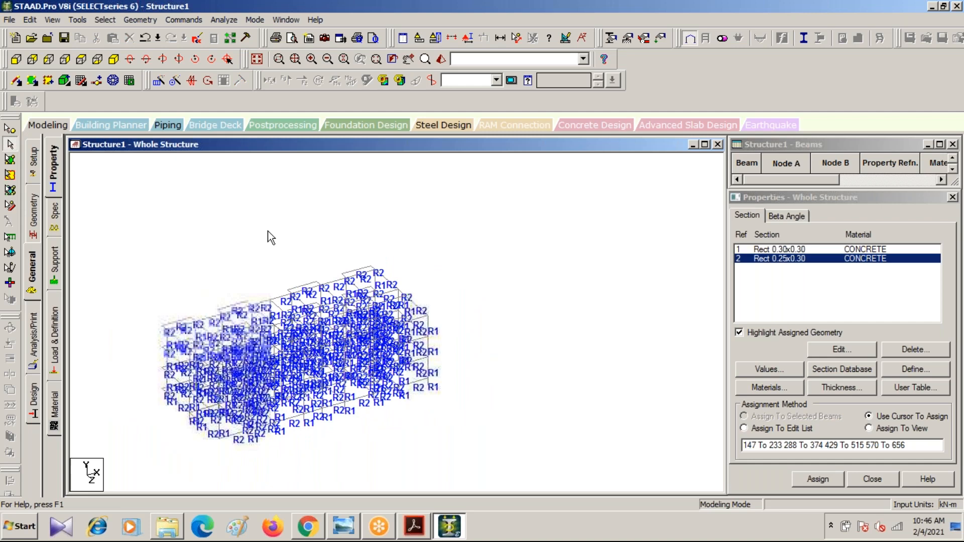
scroll(388, 275, "up", 2)
left_click(408, 60)
left_click_drag(208, 193, 373, 194)
left_click(10, 144)
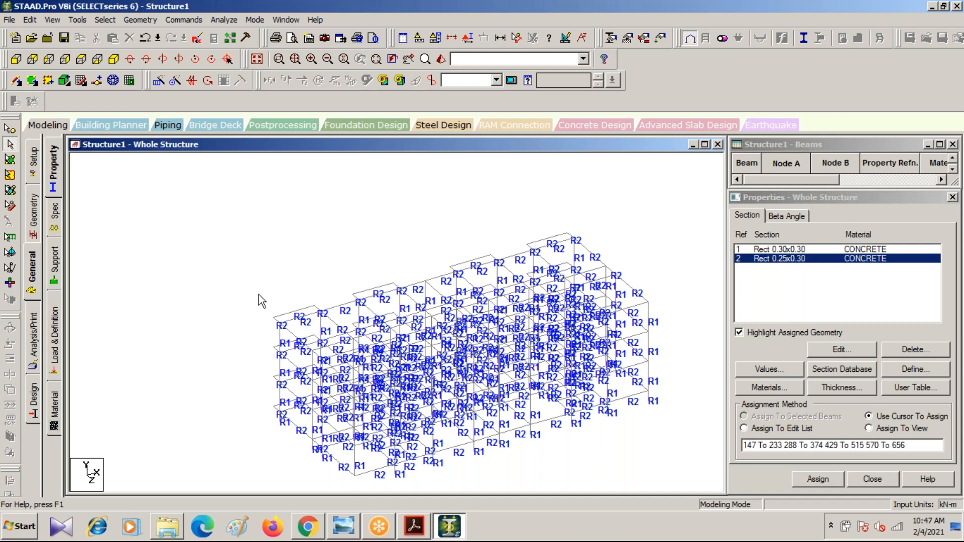
scroll(238, 255, "down", 3)
mouse_move(248, 246)
middle_mouse_down()
mouse_move(201, 261)
mouse_move(253, 242)
middle_mouse_up()
scroll(252, 234, "up", 2)
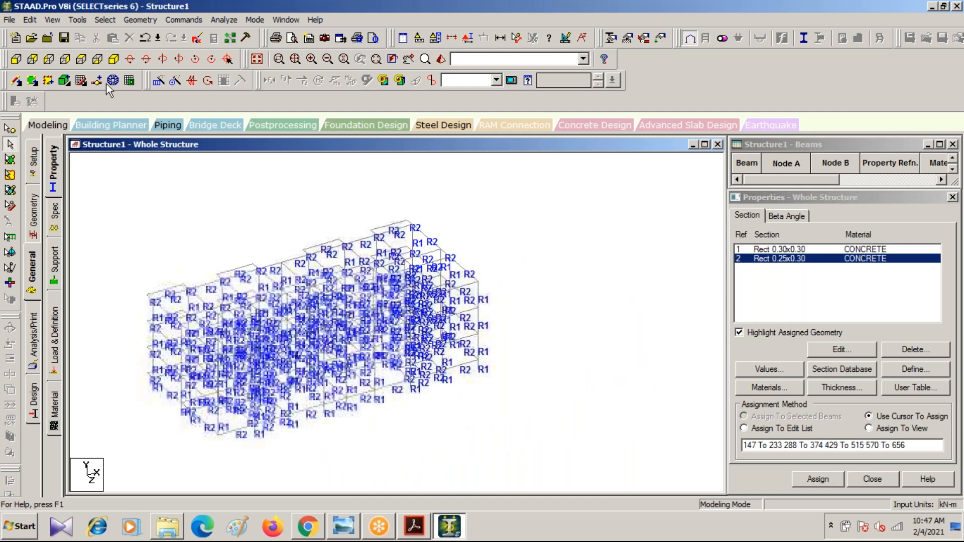
- Create a new Space model named Structure2 in metres and kilonewtons with Add Beam as the starting point, and dismiss the snap grid
left_click(140, 21)
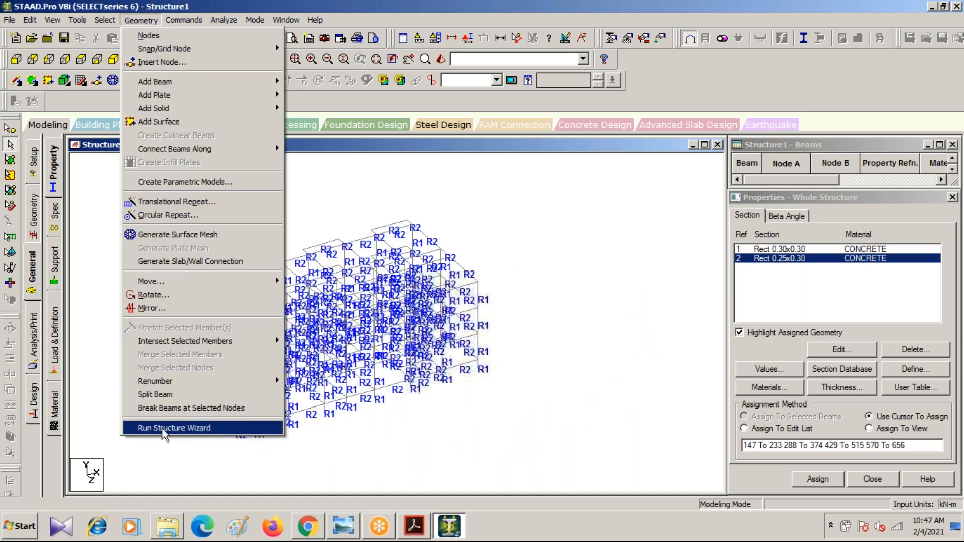
left_click(359, 458)
left_click(8, 19)
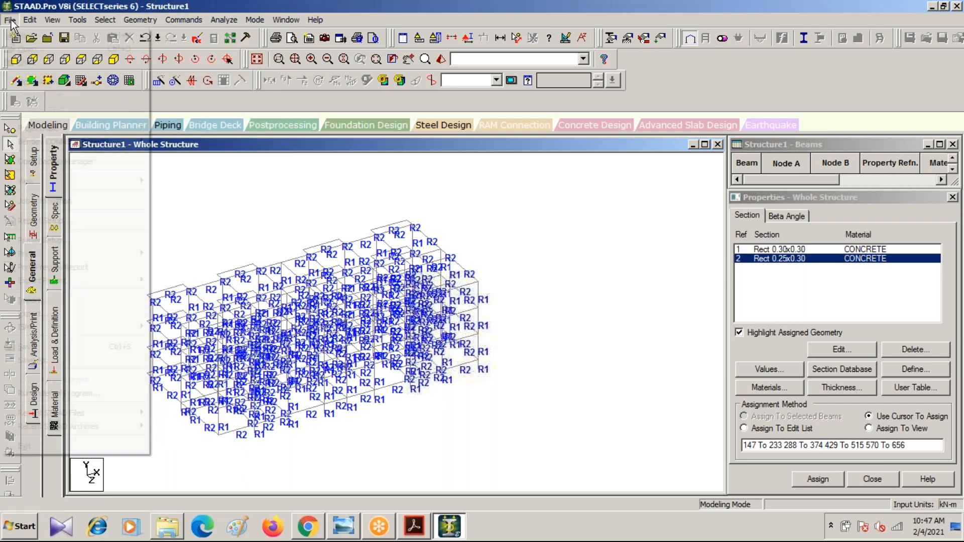
mouse_move(30, 20)
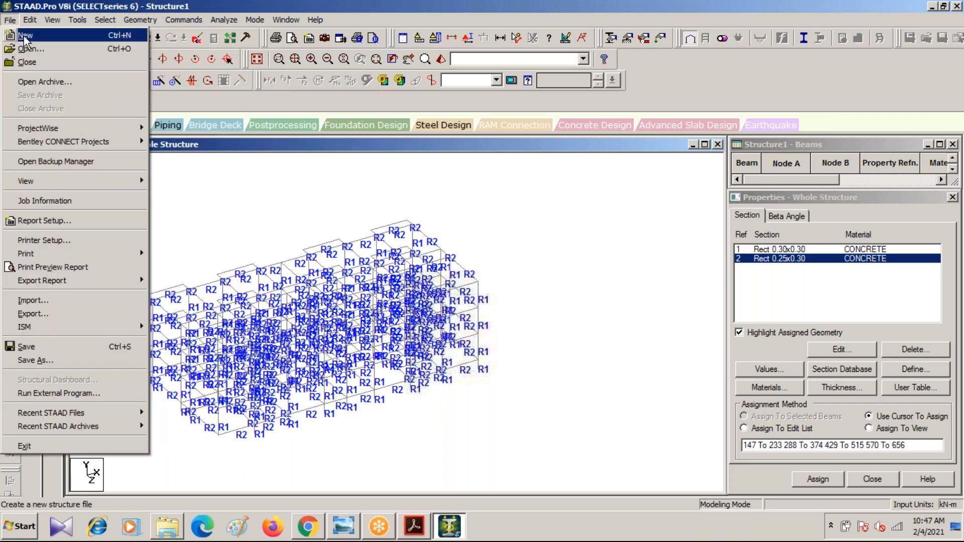
left_click(30, 34)
left_click(337, 150)
left_click(505, 417)
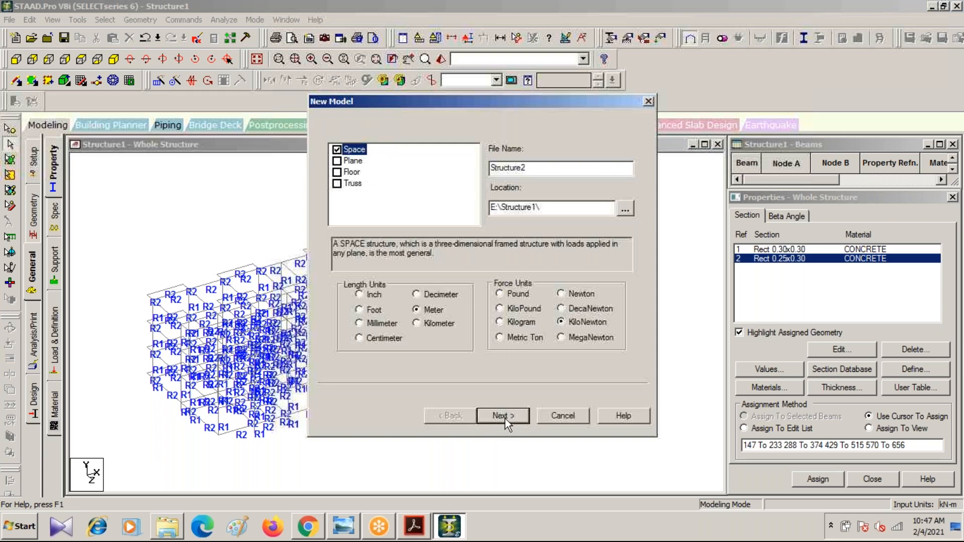
left_click(509, 299)
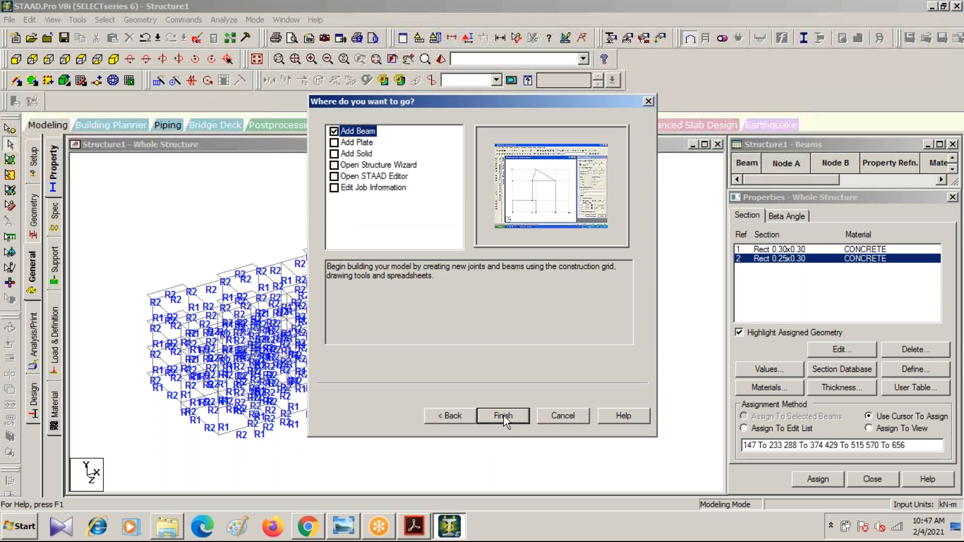
left_click(504, 416)
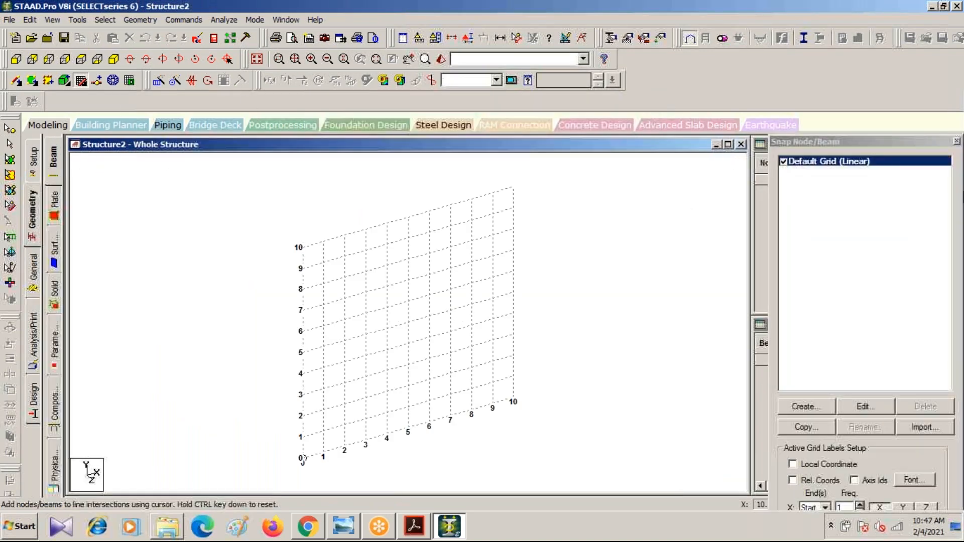
left_click(956, 142)
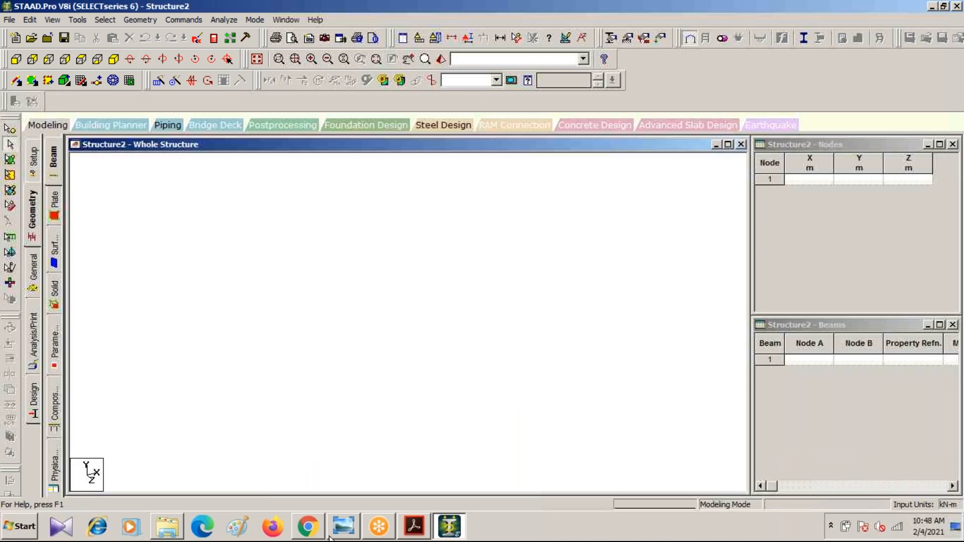
- Switch to Paint and sketch a rectangle about 317 × 231 px, divided into nine cells by two vertical and two horizontal lines
left_click(228, 523)
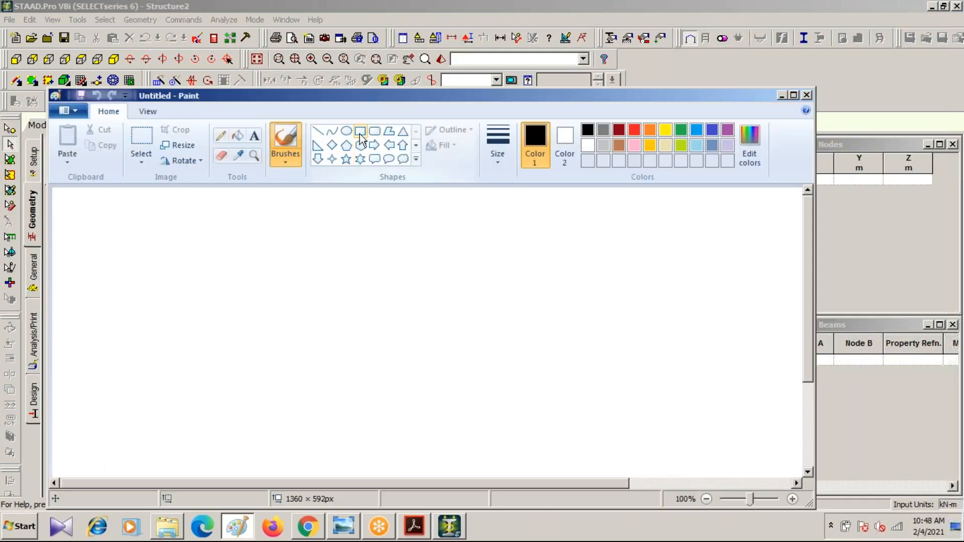
mouse_move(350, 237)
left_mouse_down()
mouse_move(464, 346)
mouse_move(595, 399)
mouse_move(592, 421)
mouse_move(573, 399)
left_mouse_up()
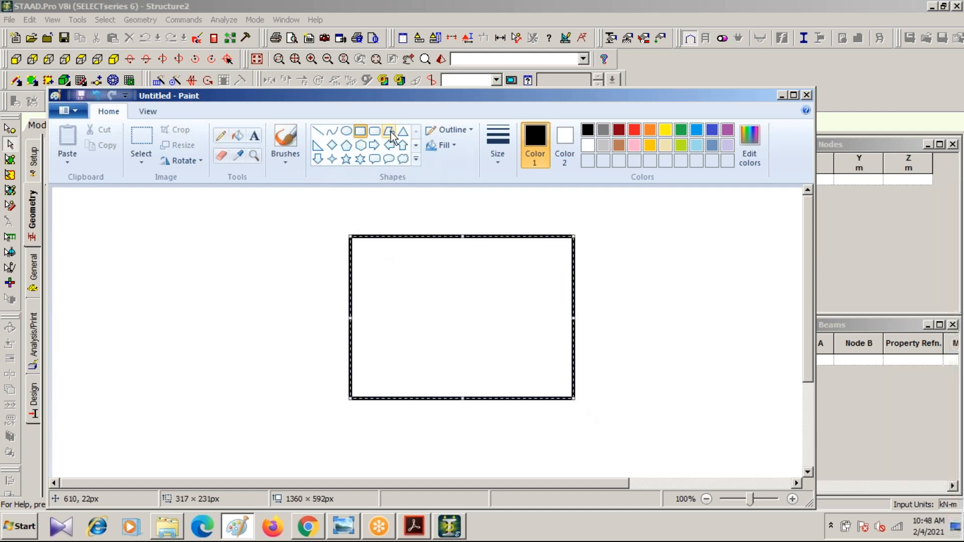
left_click(318, 132)
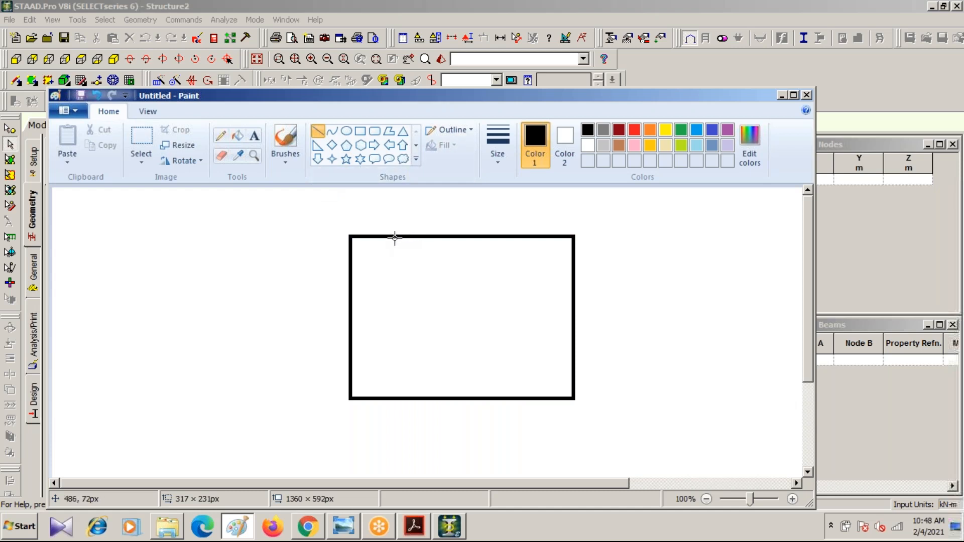
left_click_drag(394, 236, 394, 399)
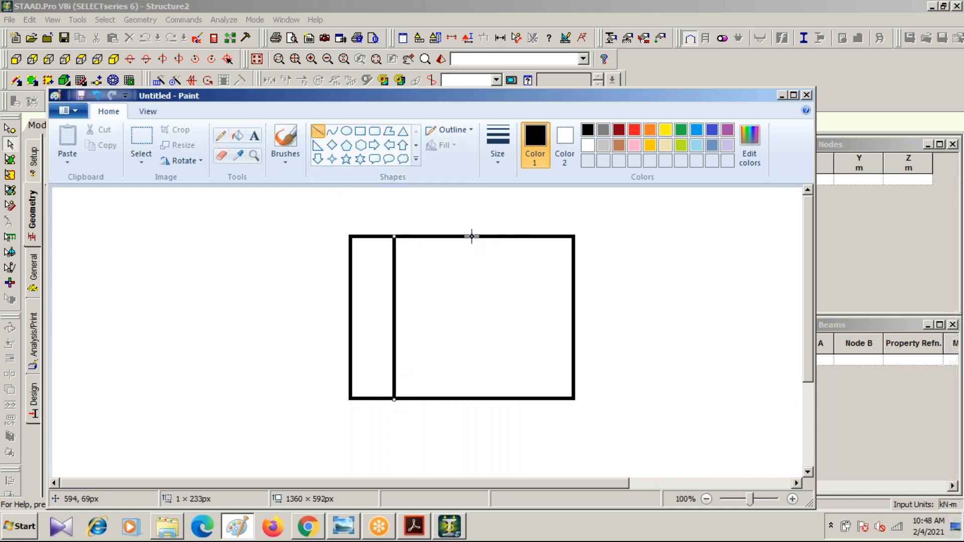
left_click_drag(481, 236, 480, 400)
left_click_drag(352, 272, 575, 270)
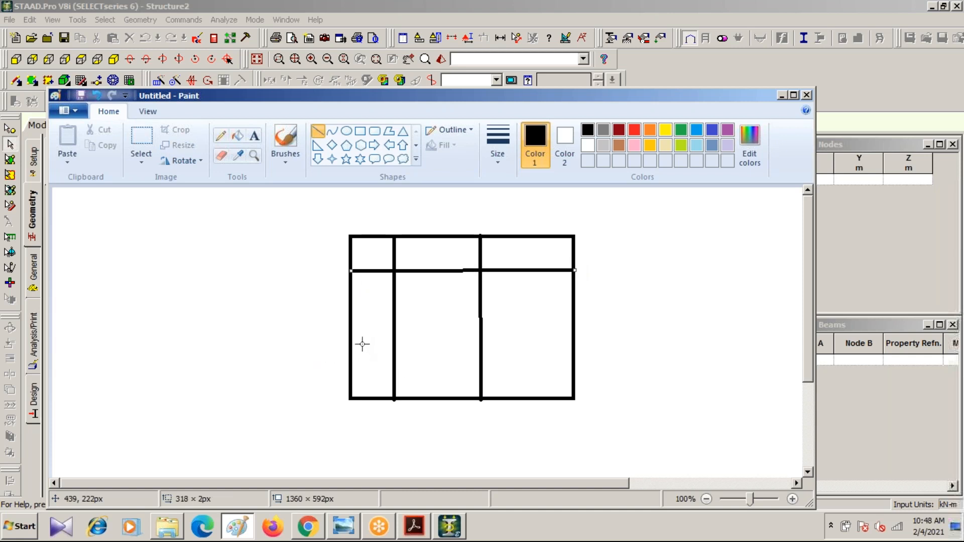
left_click_drag(352, 341, 351, 295)
key("ctrl+z")
left_click_drag(350, 326, 576, 326)
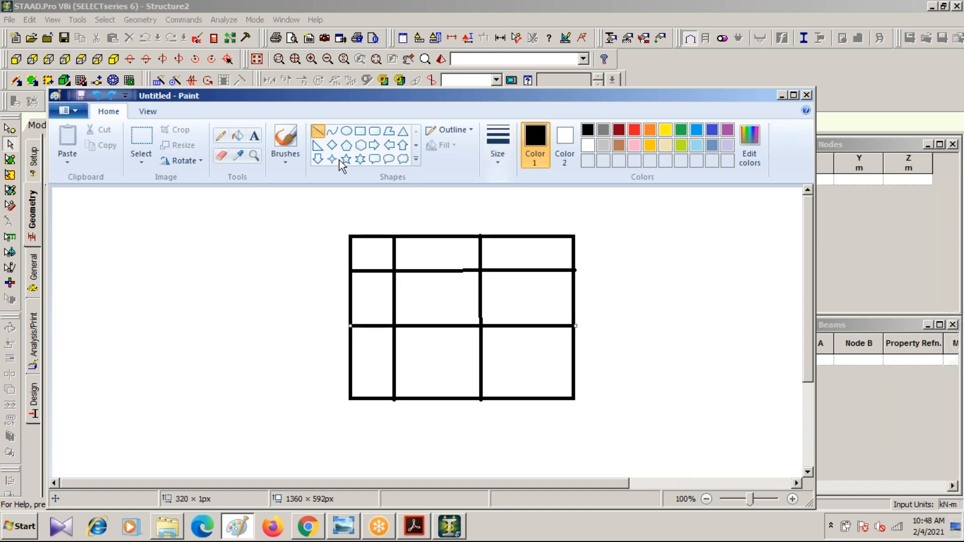
- Handwrite the bay spacings 3, 4 and 5 down the side and across the top of the grid sketch, and return to STAAD.Pro
left_click(220, 136)
left_click_drag(334, 246, 337, 298)
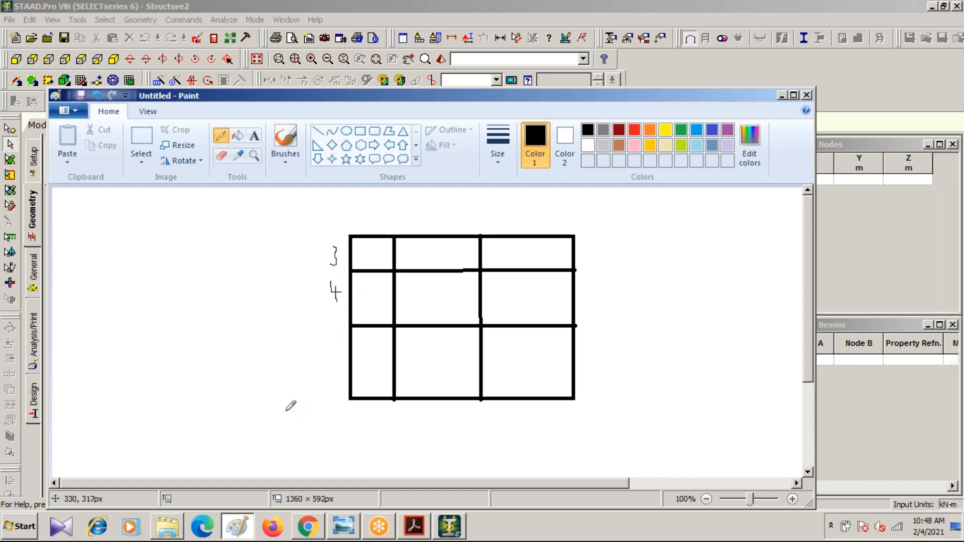
left_click_drag(331, 346, 326, 366)
left_click_drag(332, 346, 343, 346)
mouse_move(360, 206)
left_mouse_down()
mouse_move(378, 227)
mouse_move(363, 230)
left_mouse_up()
left_click_drag(424, 203, 430, 229)
mouse_move(504, 204)
left_mouse_down()
mouse_move(527, 206)
mouse_move(509, 214)
mouse_move(511, 229)
left_mouse_up()
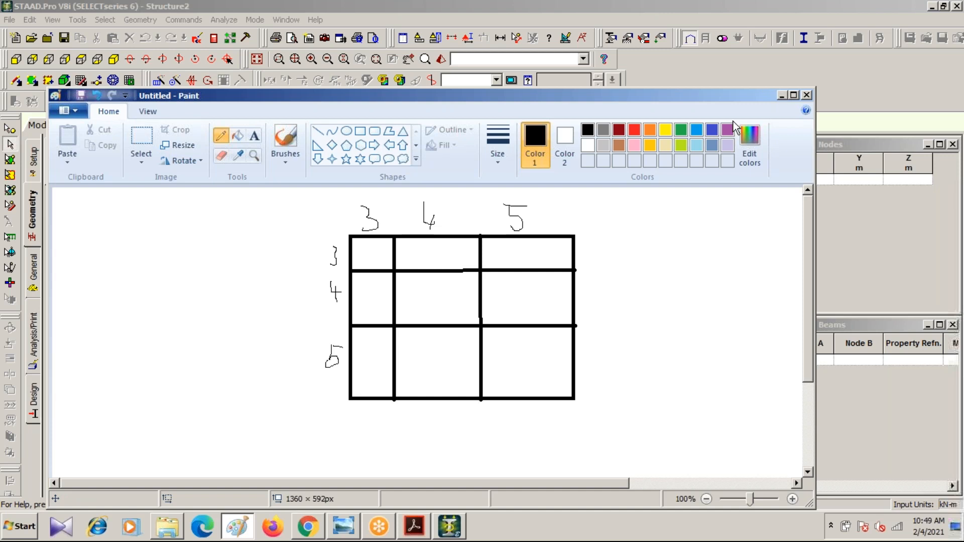
left_click(781, 95)
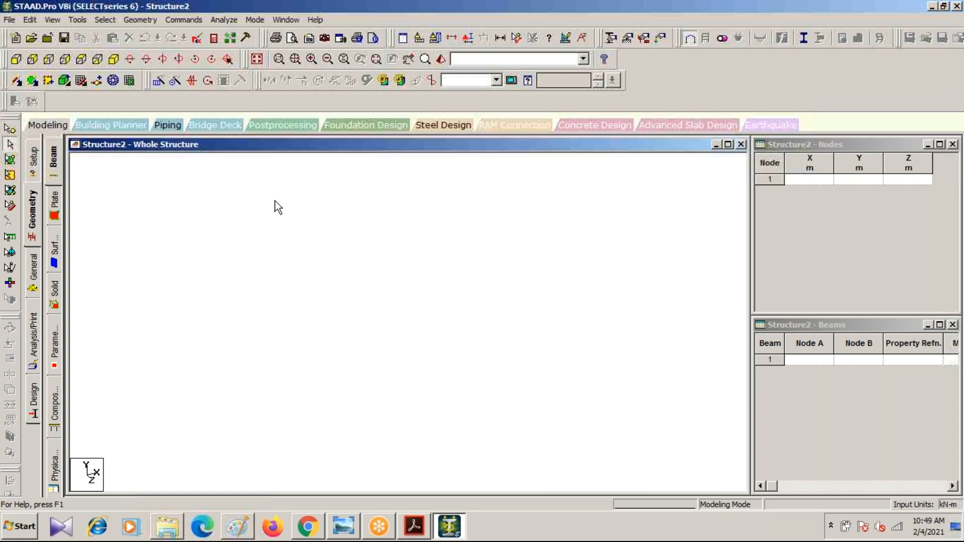
- Launch the Structure Wizard for the new model and choose Frame Models as the model type
left_click(133, 22)
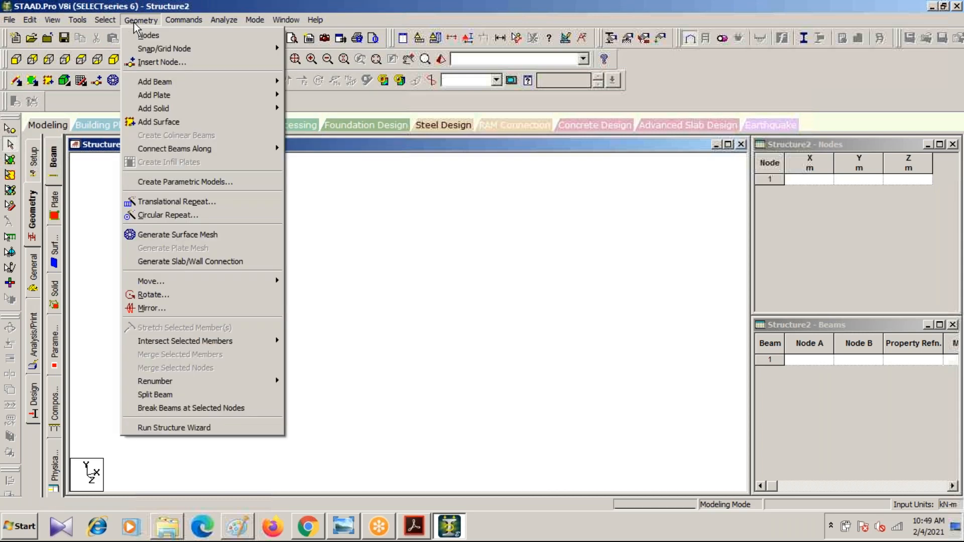
left_click(194, 428)
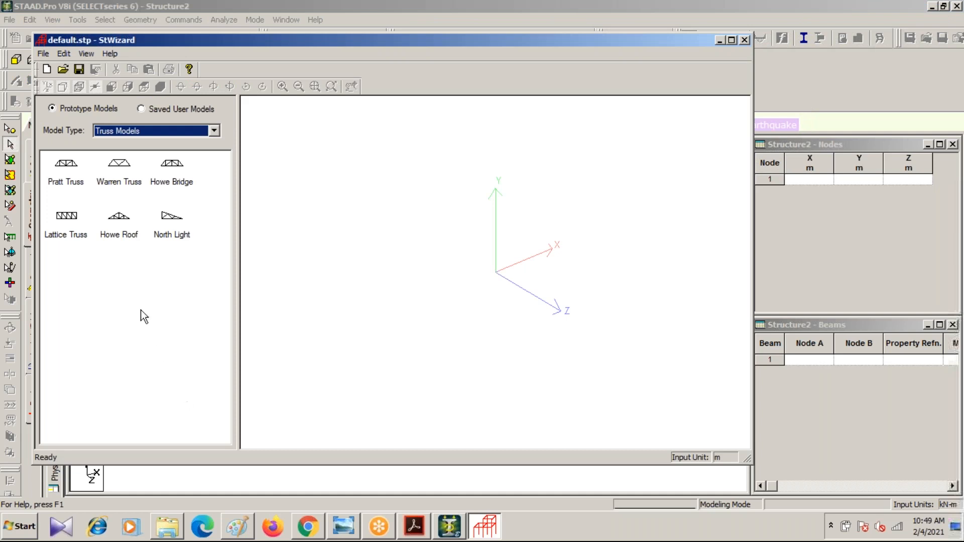
left_click(214, 131)
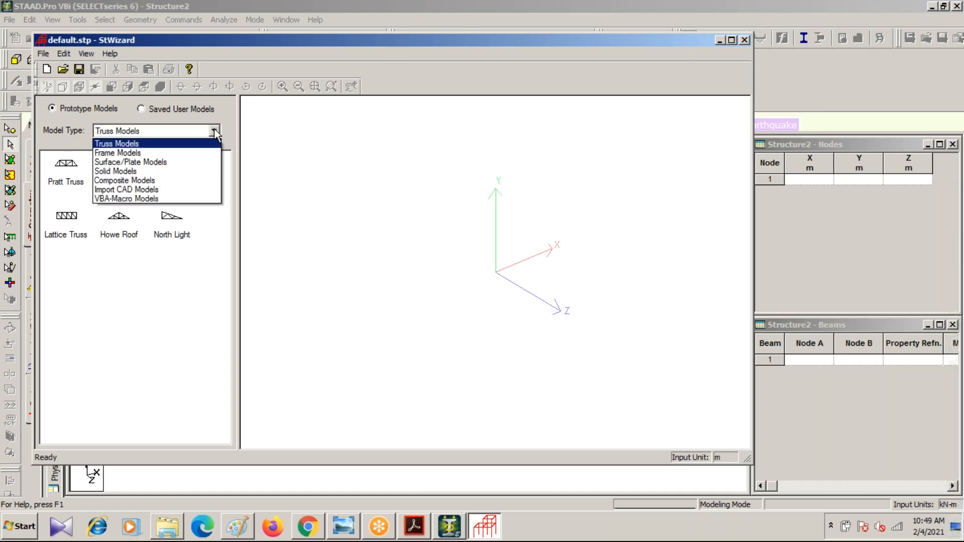
left_click(169, 154)
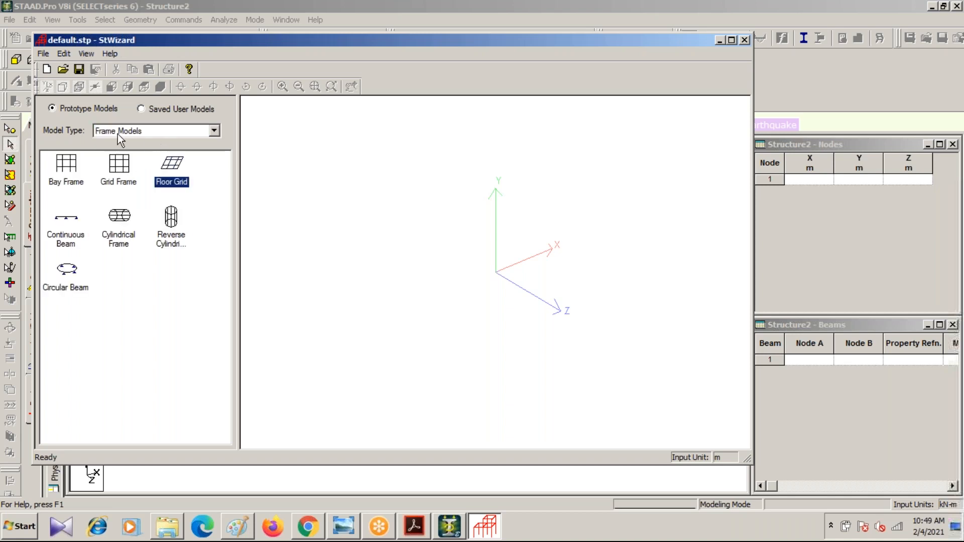
left_click(56, 184)
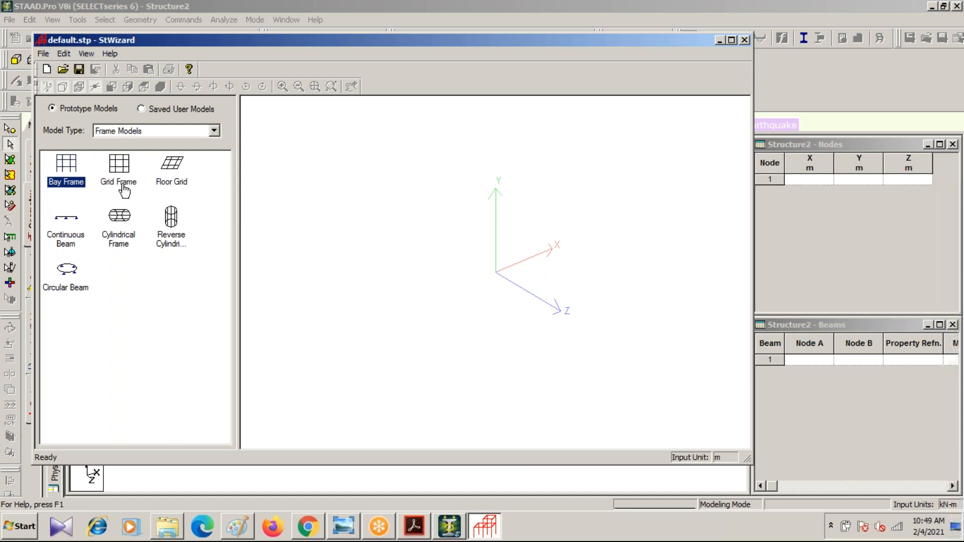
left_click(170, 186)
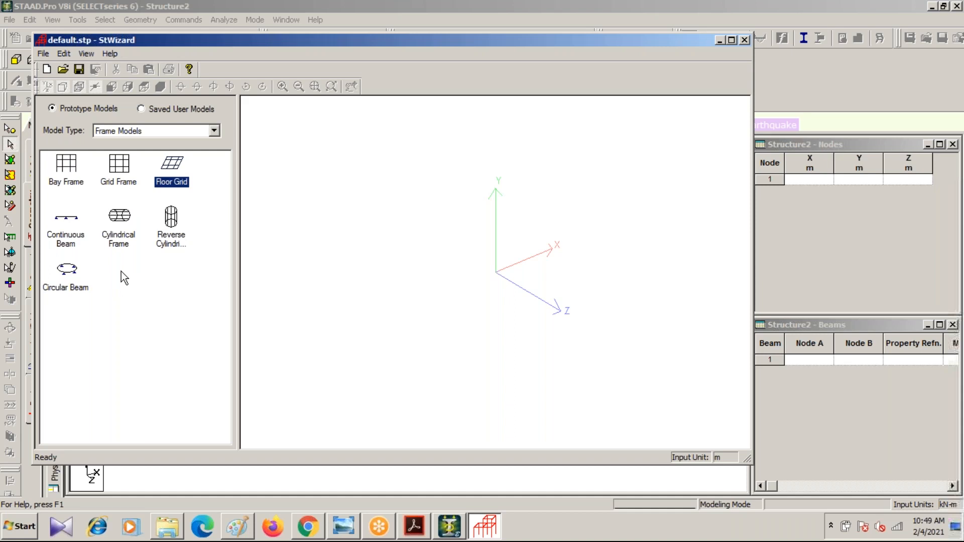
left_click(64, 186)
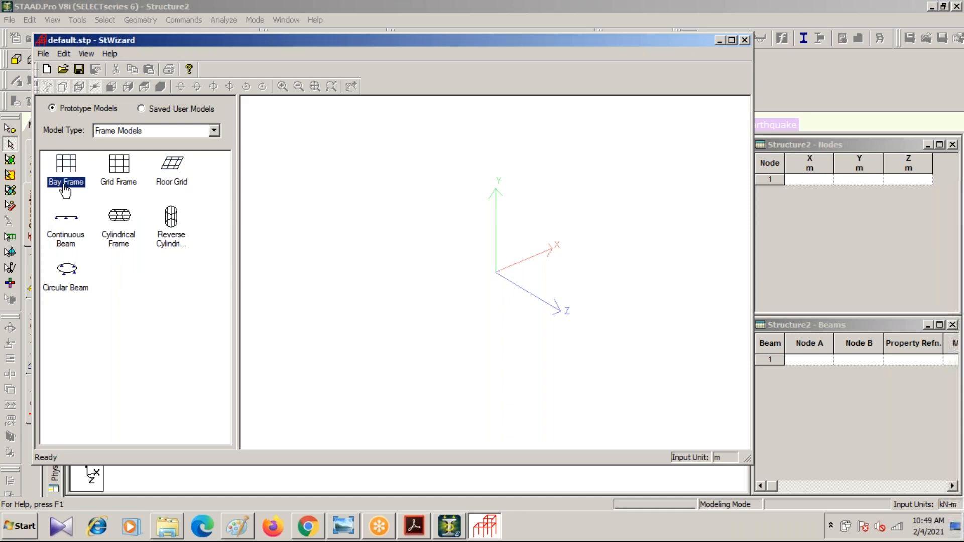
double_click(64, 175)
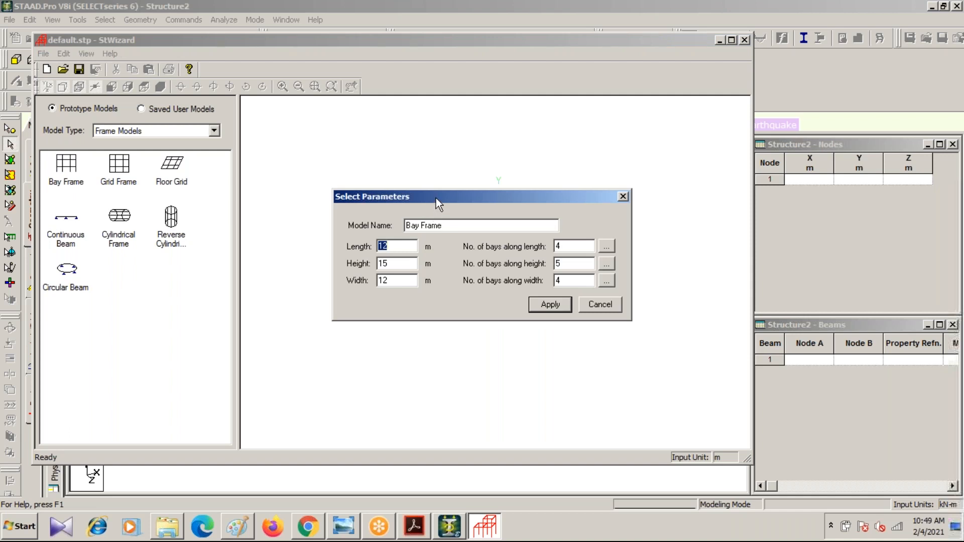
left_click_drag(436, 197, 403, 304)
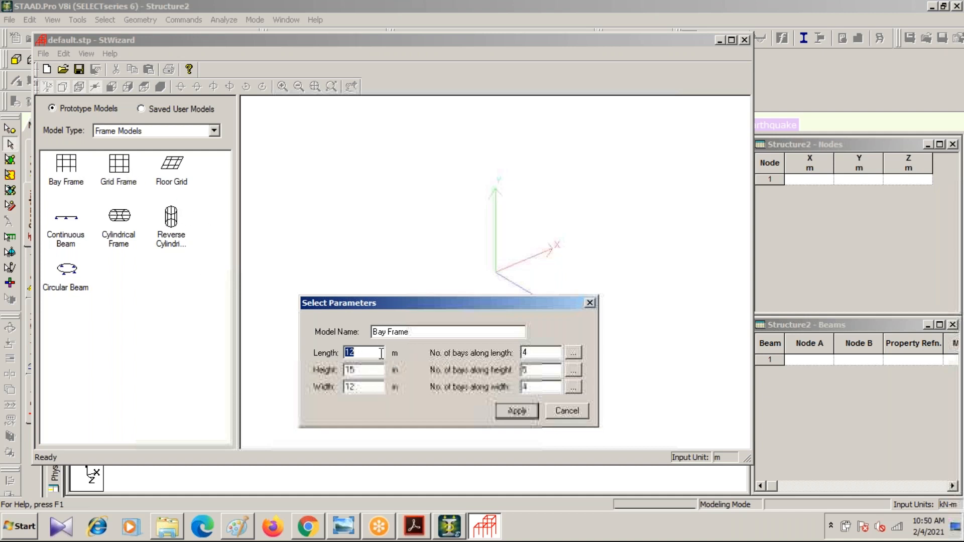
left_click(345, 525)
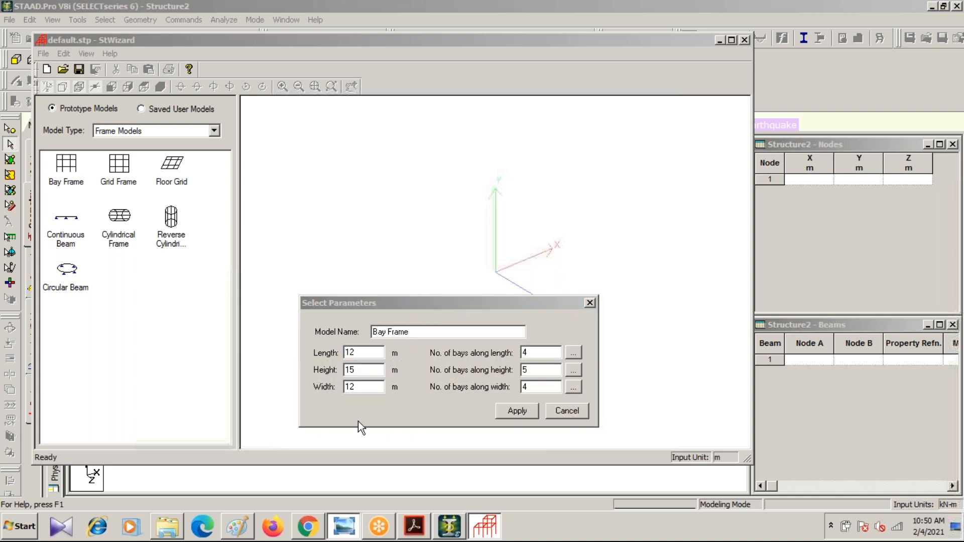
left_click(343, 529)
left_click(343, 531)
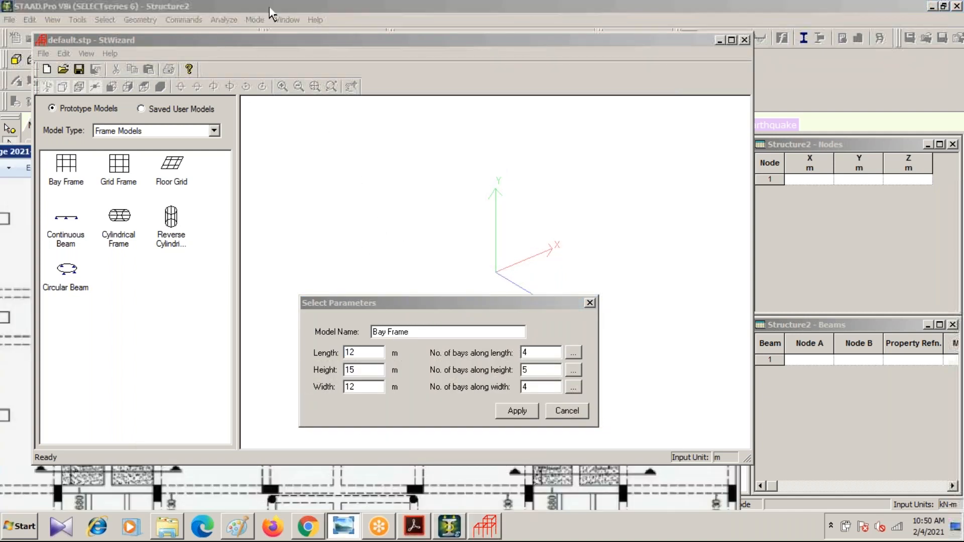
left_click(20, 156)
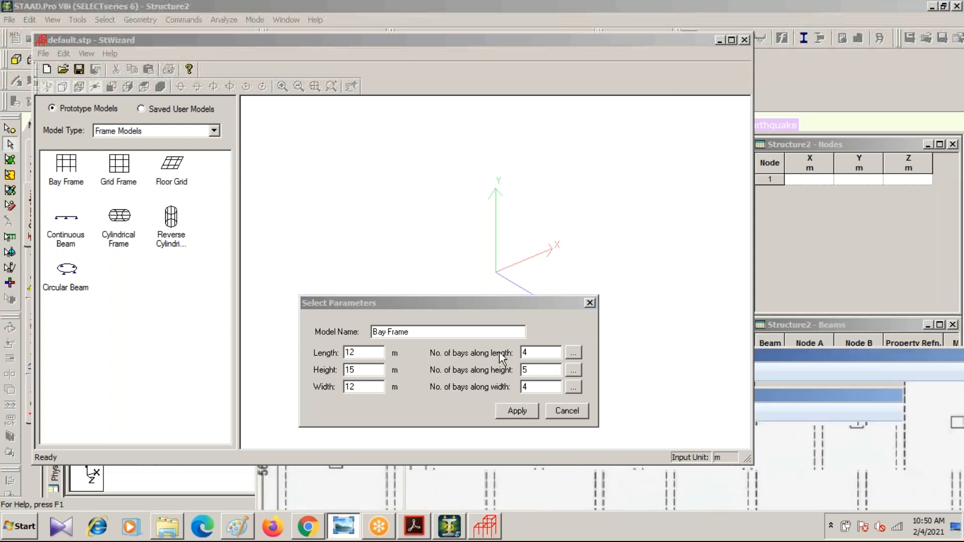
- Switch to the Paint grid sketch, maximize its window, and close the Bay Frame parameters and the Structure Wizard covering it
left_click(237, 526)
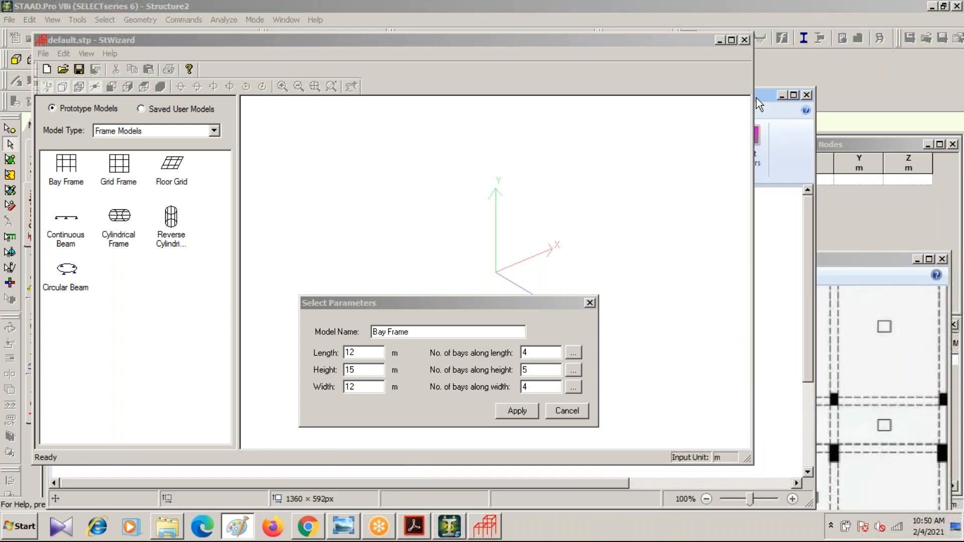
mouse_move(756, 97)
left_mouse_down()
mouse_move(961, 85)
mouse_move(878, 89)
mouse_move(848, 152)
mouse_move(898, 215)
mouse_move(814, 188)
mouse_move(825, 187)
left_mouse_up()
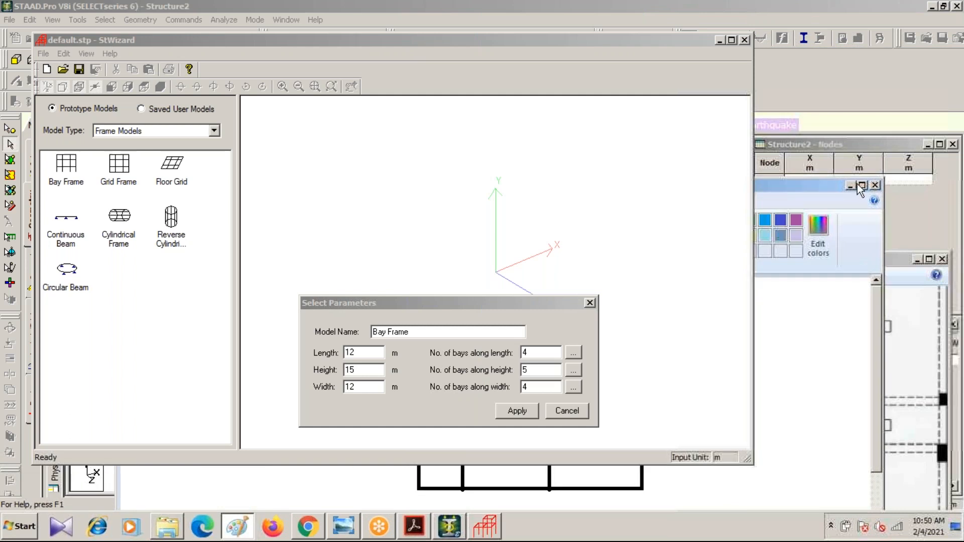
left_click(862, 186)
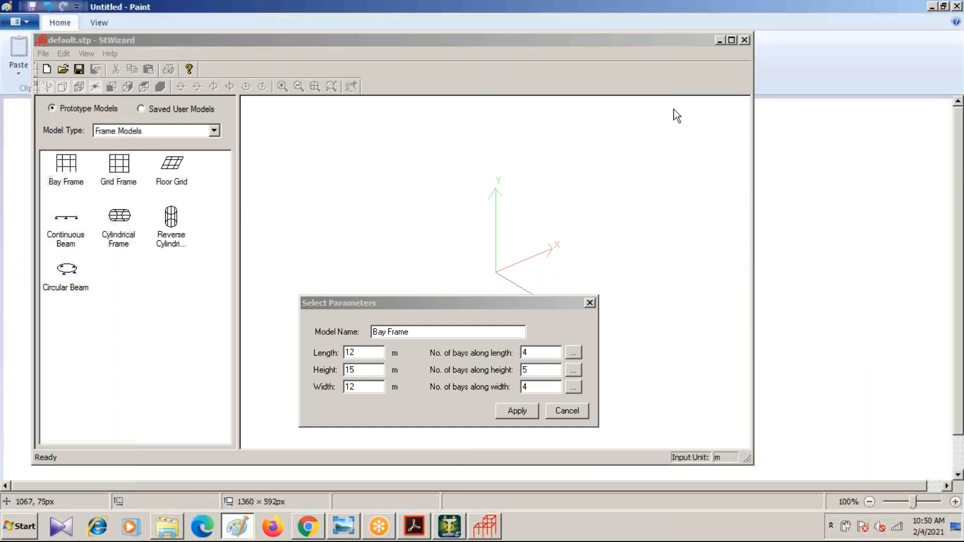
left_click(589, 303)
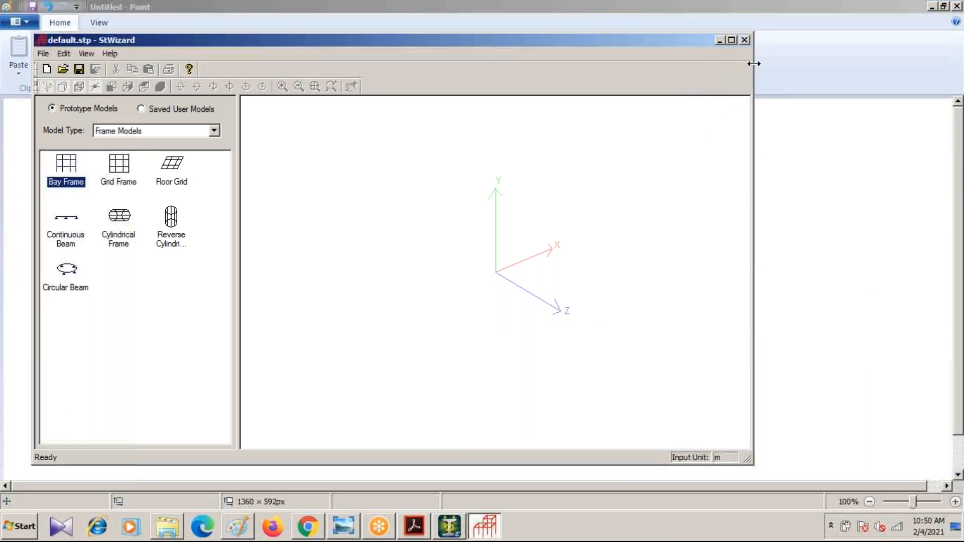
left_click(746, 43)
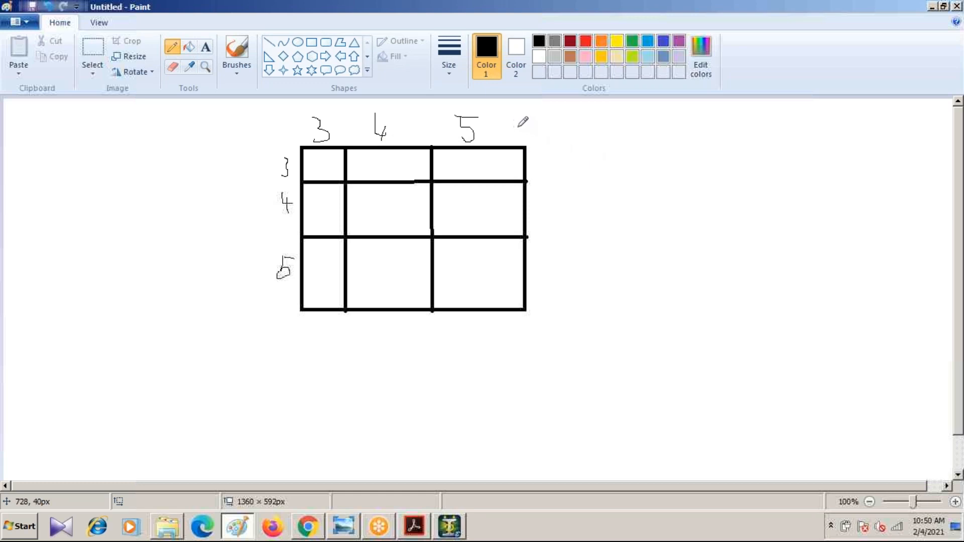
- Handwrite the total of the bay spacings as = 12 after the top row and as 12 below the side column
left_click_drag(508, 127, 519, 127)
left_click_drag(508, 133, 518, 133)
mouse_move(542, 119)
left_mouse_down()
mouse_move(542, 130)
mouse_move(563, 137)
left_mouse_up()
mouse_move(284, 295)
left_mouse_down()
mouse_move(285, 311)
mouse_move(295, 311)
mouse_move(273, 348)
mouse_move(311, 356)
left_mouse_up()
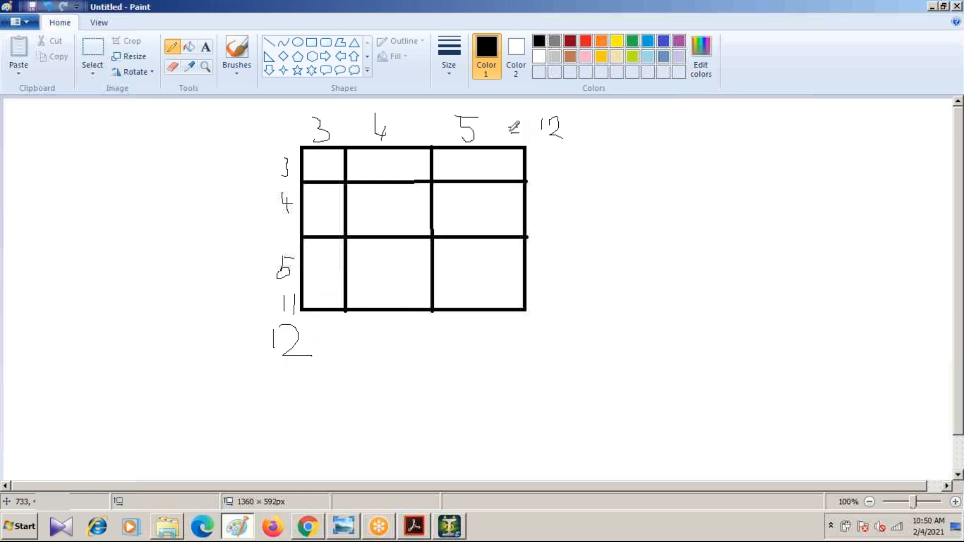
- Return to STAAD.Pro, relaunch the Structure Wizard, and open the Bay Frame parameters from the Frame Models
left_click(450, 528)
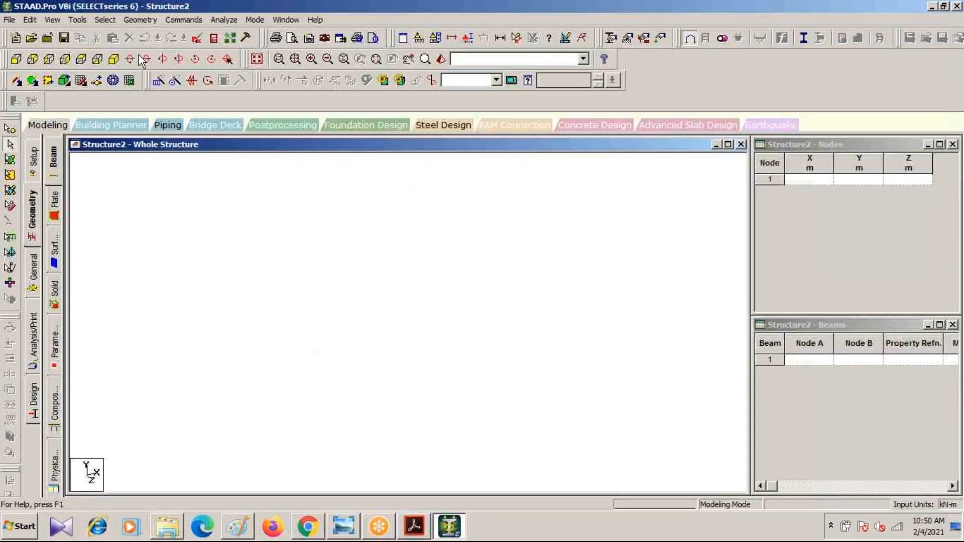
left_click(142, 20)
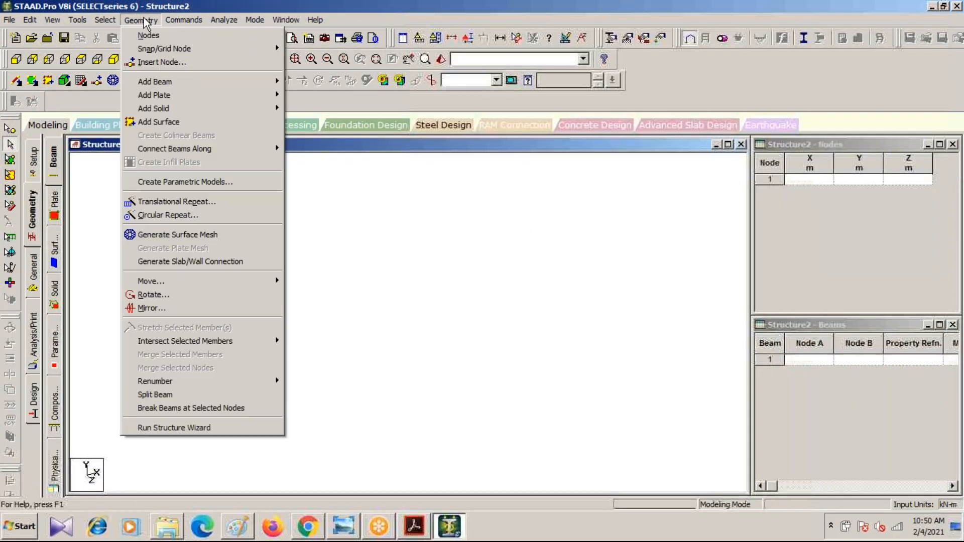
left_click(173, 428)
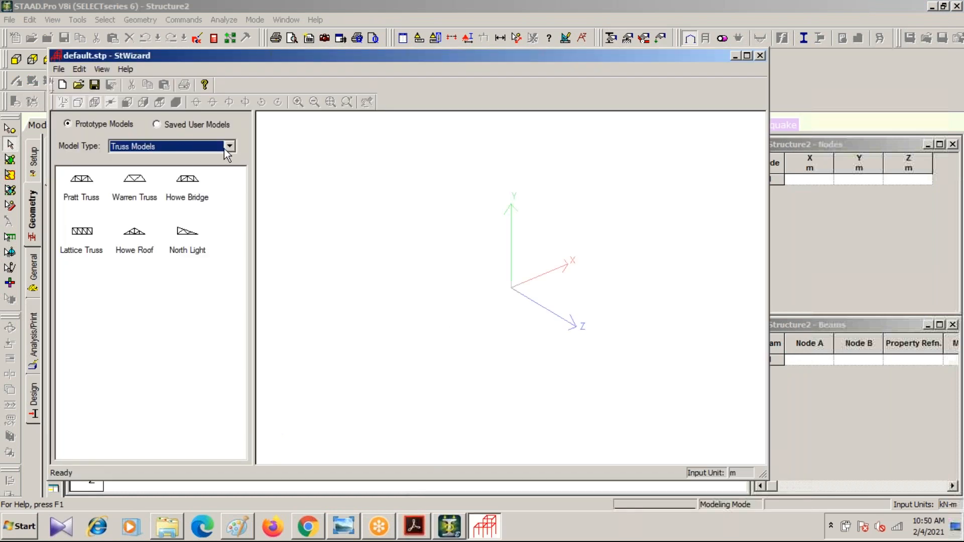
left_click(229, 147)
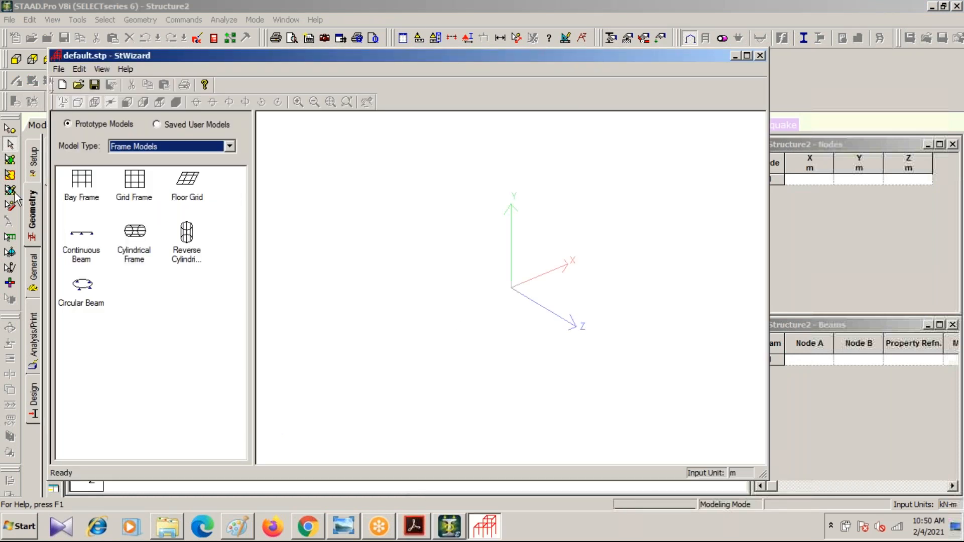
double_click(81, 179)
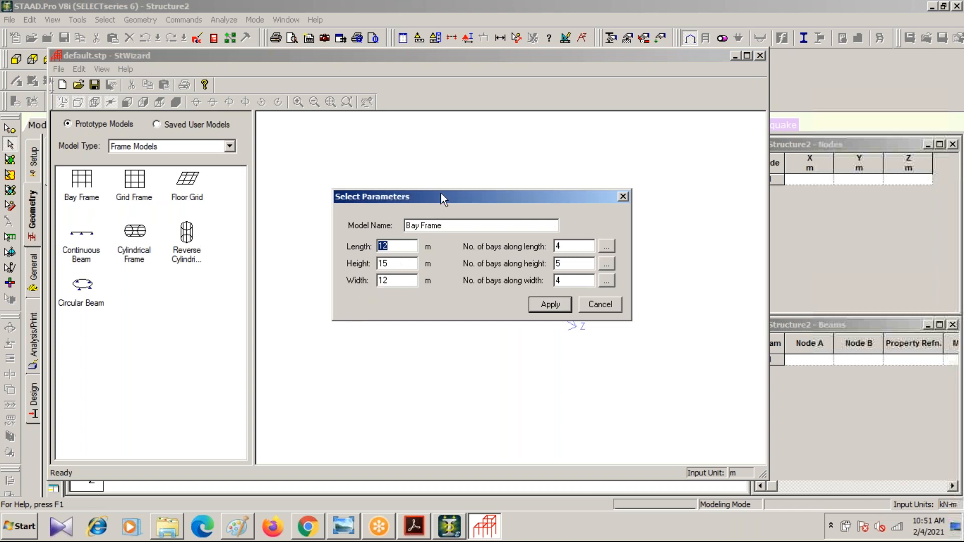
- Set the number of bays along the length to 3 and open the table of individual bay lengths
mouse_move(441, 193)
left_mouse_down()
mouse_move(497, 278)
mouse_move(470, 321)
mouse_move(432, 325)
mouse_move(249, 194)
left_mouse_up()
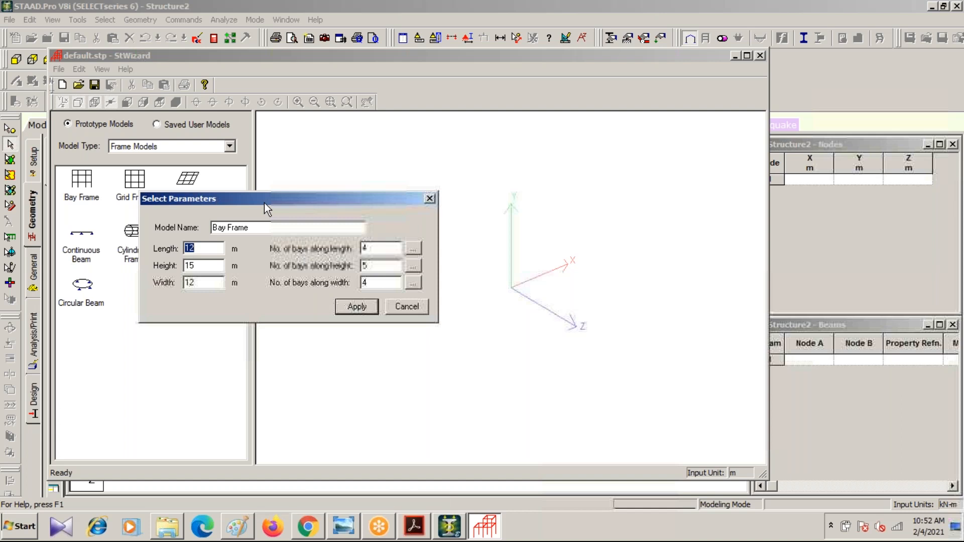
double_click(363, 247)
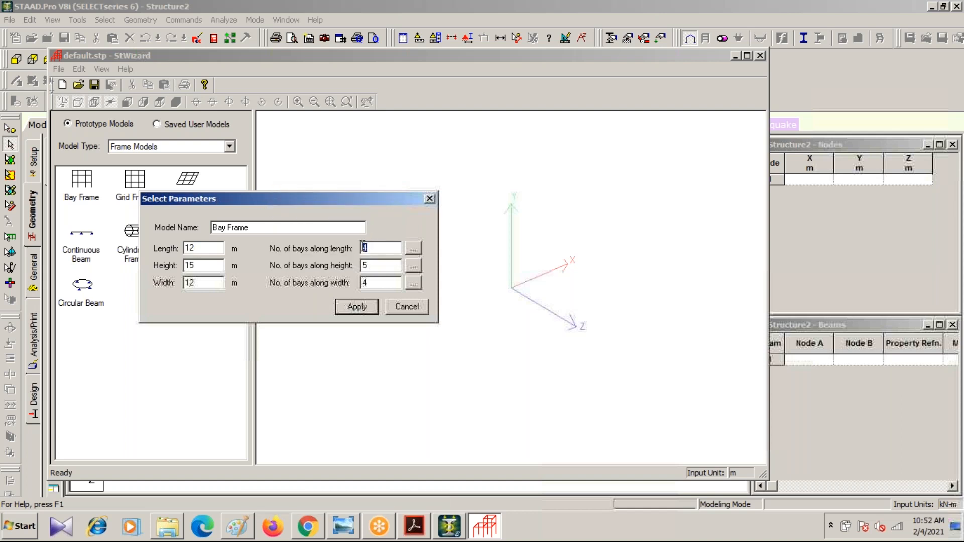
type("3")
left_click(412, 249)
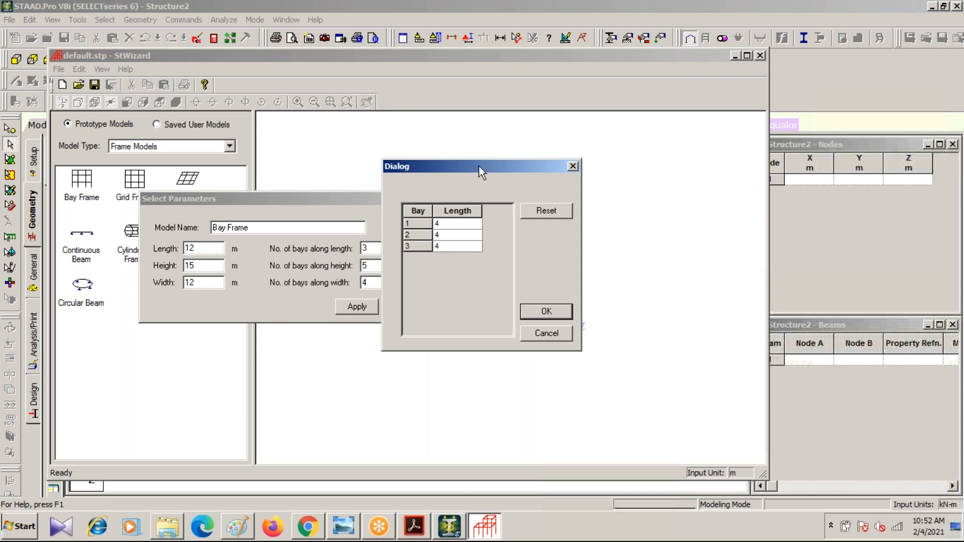
left_click_drag(479, 166, 574, 158)
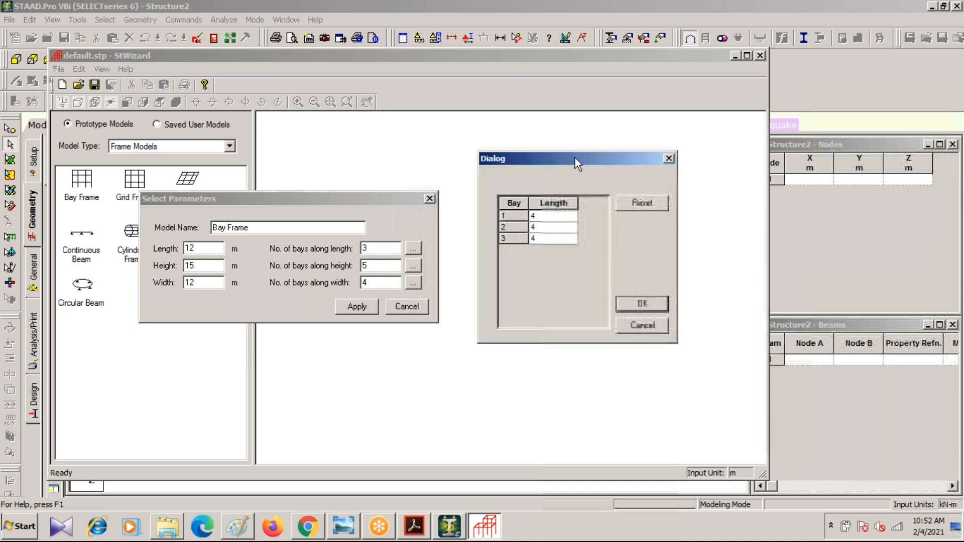
left_click(668, 159)
left_click(413, 248)
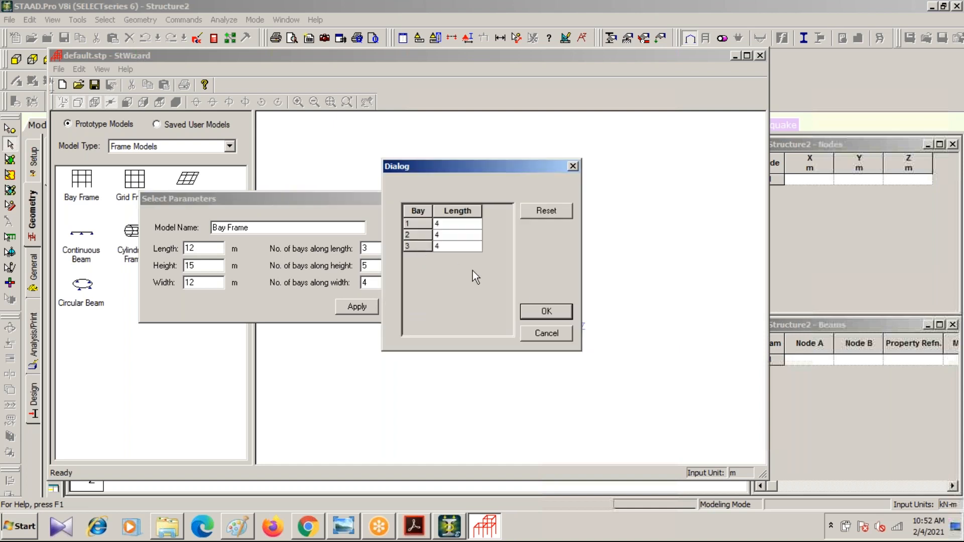
- Set the bay lengths along the frame's length to 3 m for bay 1 and 5 m for bay 3
double_click(444, 224)
left_click_drag(445, 222, 424, 222)
left_click_drag(442, 246, 419, 246)
left_click(541, 312)
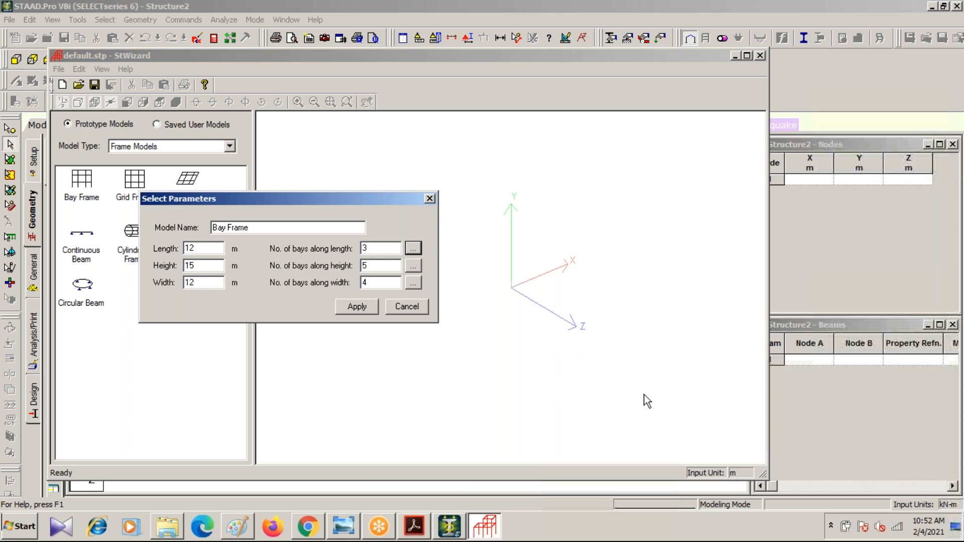
- Set 3 bays along the width, with bay 1 at 3 m and bay 3 at 5 m
left_click(374, 283)
left_click_drag(354, 280, 353, 279)
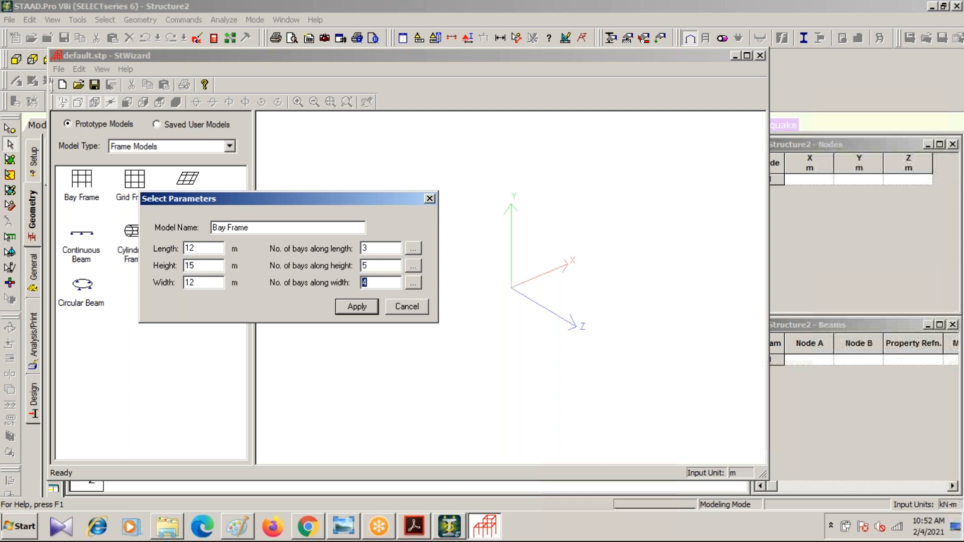
type("3")
left_click(413, 283)
left_click(446, 224)
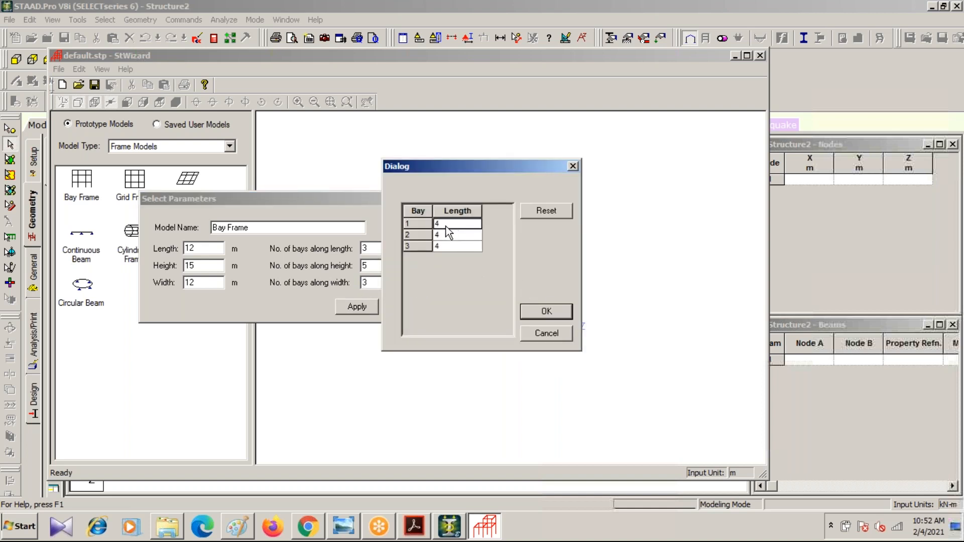
type("3")
key("BackSpace")
type("5")
left_click(531, 310)
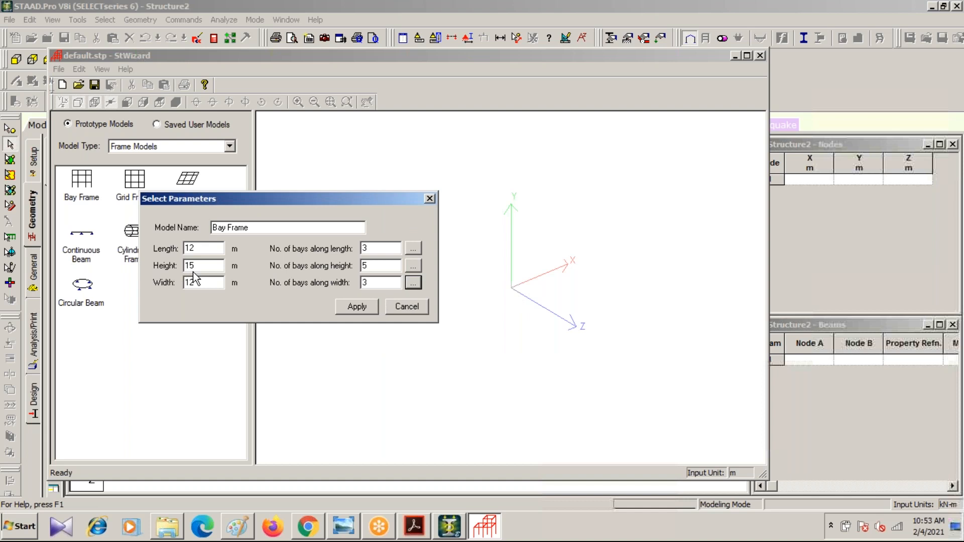
- Set the bay frame's height to 10 m with 4 bays along the height
left_click_drag(211, 268, 171, 269)
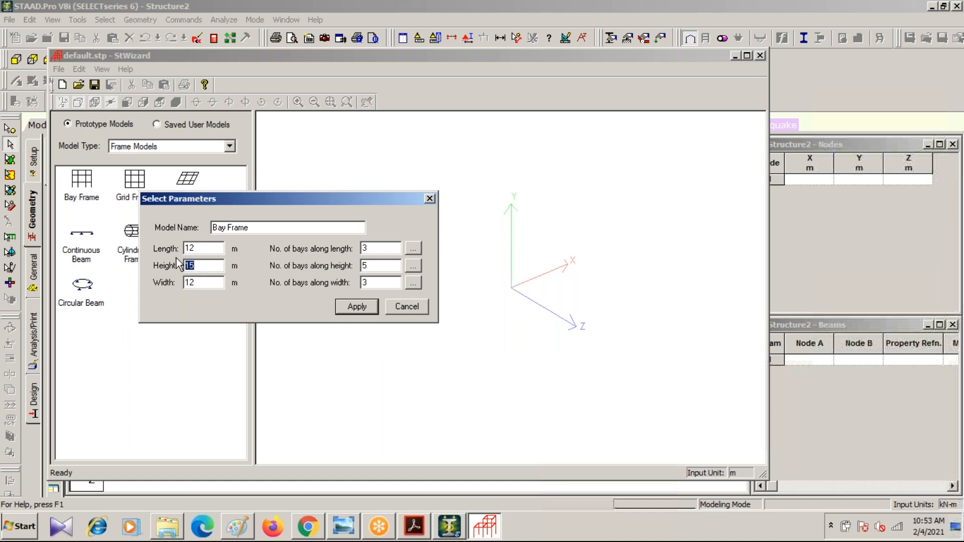
type("10")
left_click(413, 266)
left_click(447, 223)
left_click(572, 166)
type("4")
- Set the four bay heights to 1, 3, 3 and 3 m and generate the bay frame
left_click(413, 266)
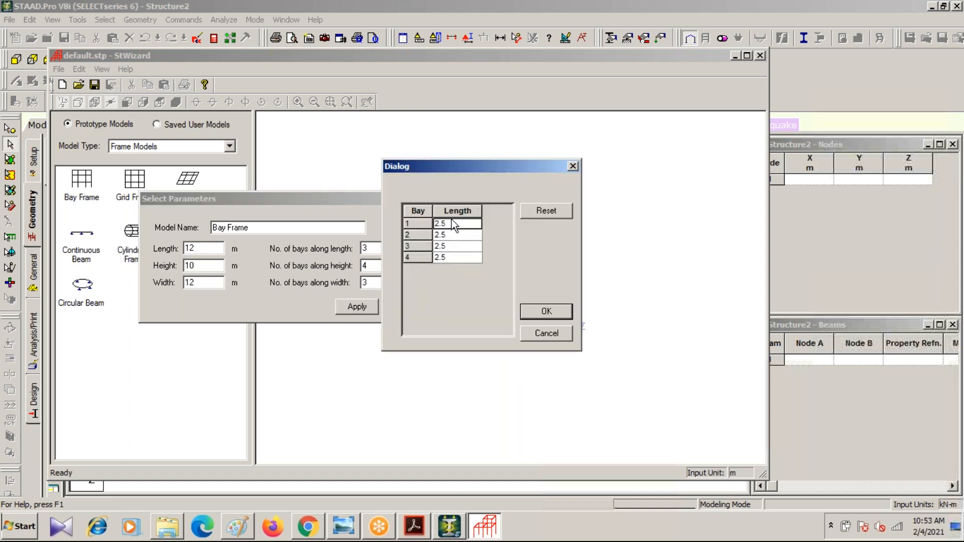
type("1")
key("Down")
type("3")
key("Down")
type("3")
key("Down")
type("3")
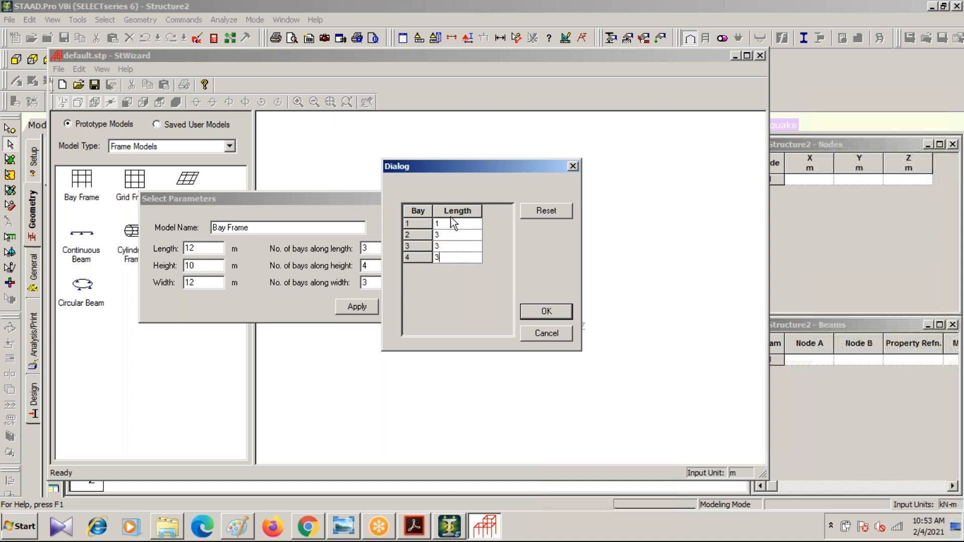
left_click(546, 312)
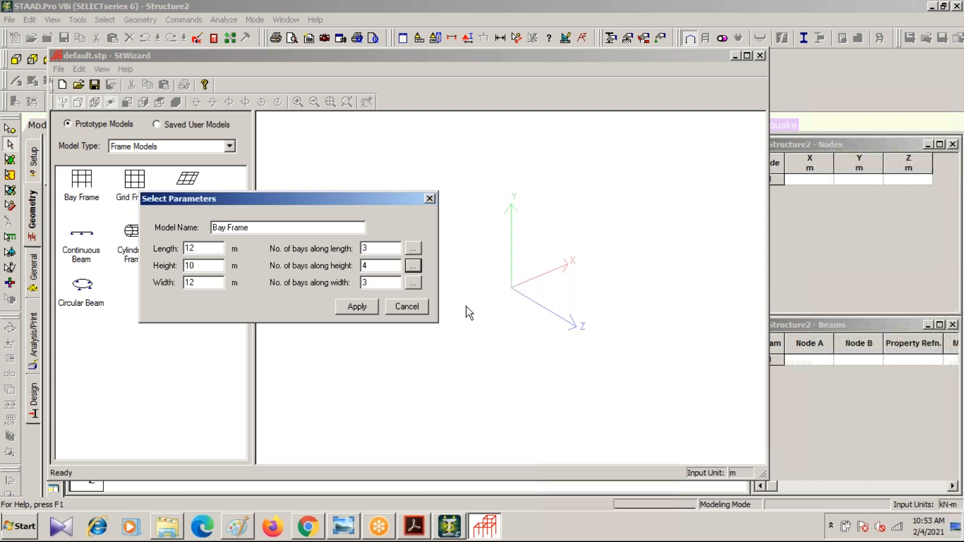
left_click(357, 306)
- Examine the generated bay frame's column and beam layout from several directions
scroll(584, 420, "up", 4)
scroll(584, 420, "down", 5)
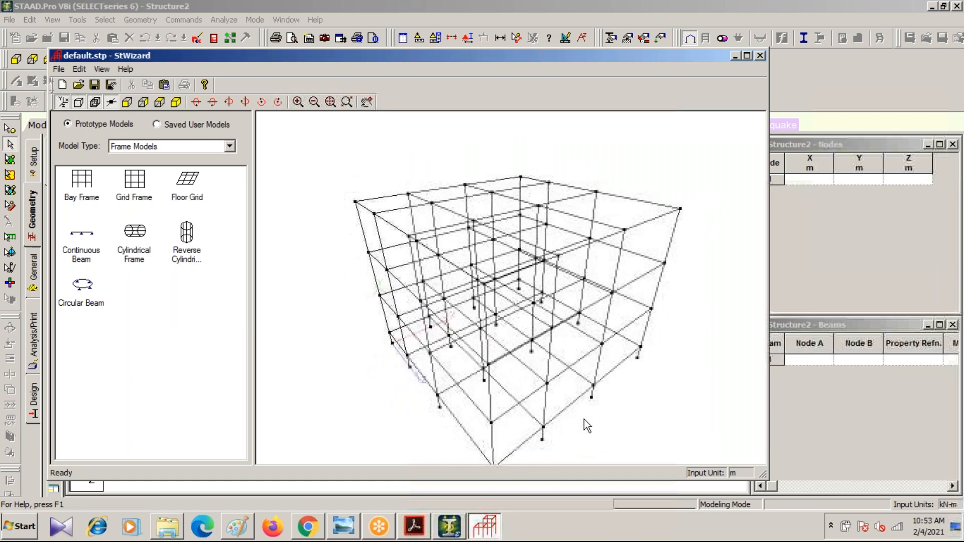
middle_click_drag(583, 421, 399, 360)
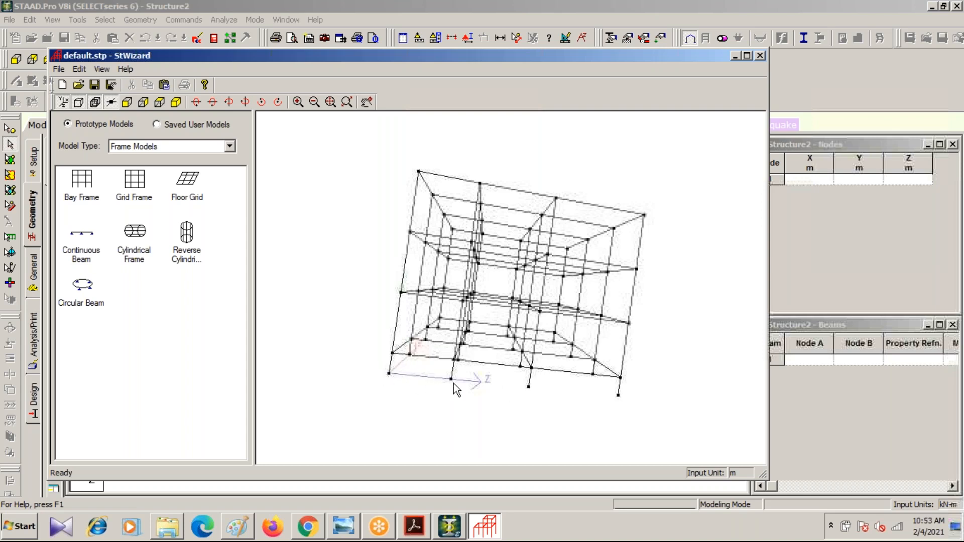
left_click_drag(352, 382, 567, 390)
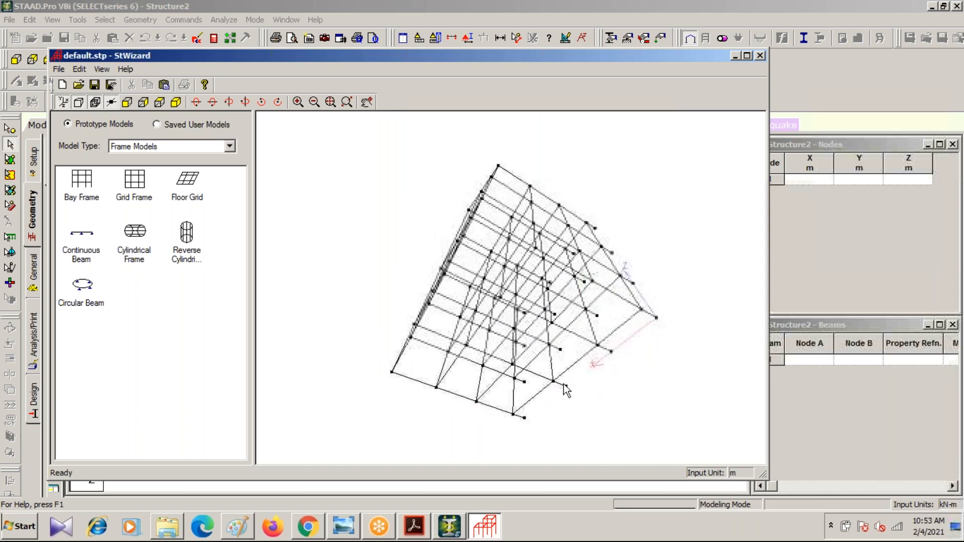
left_click_drag(637, 370, 394, 419)
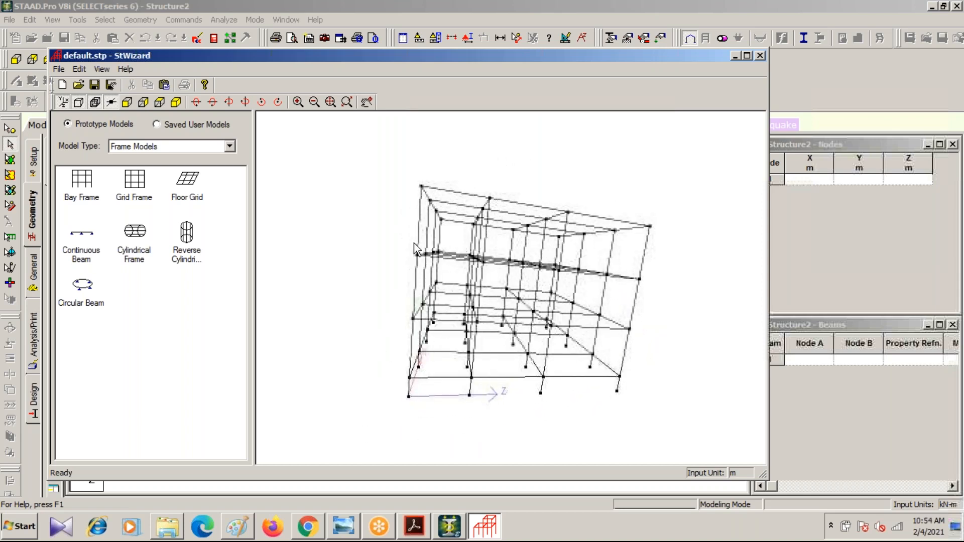
left_click_drag(675, 408, 420, 401)
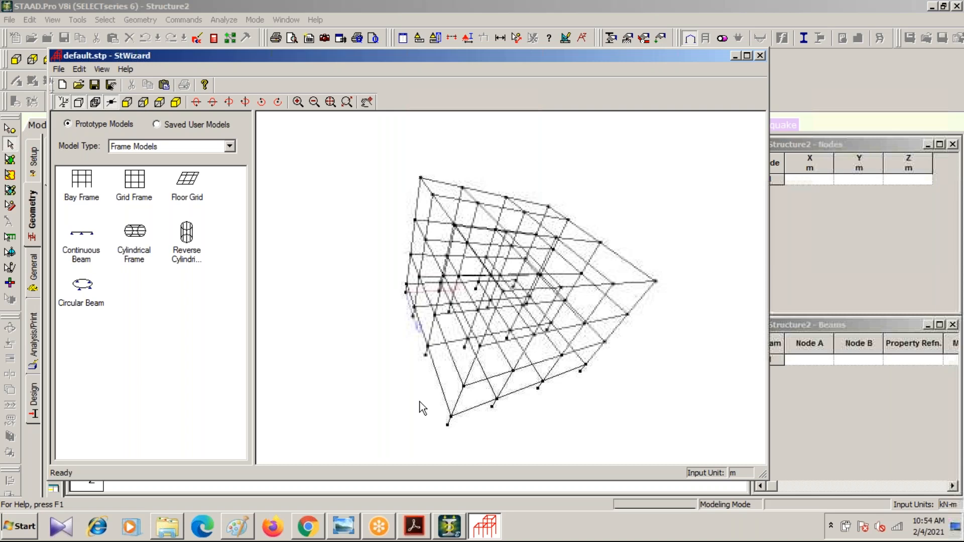
left_click_drag(605, 424, 504, 408)
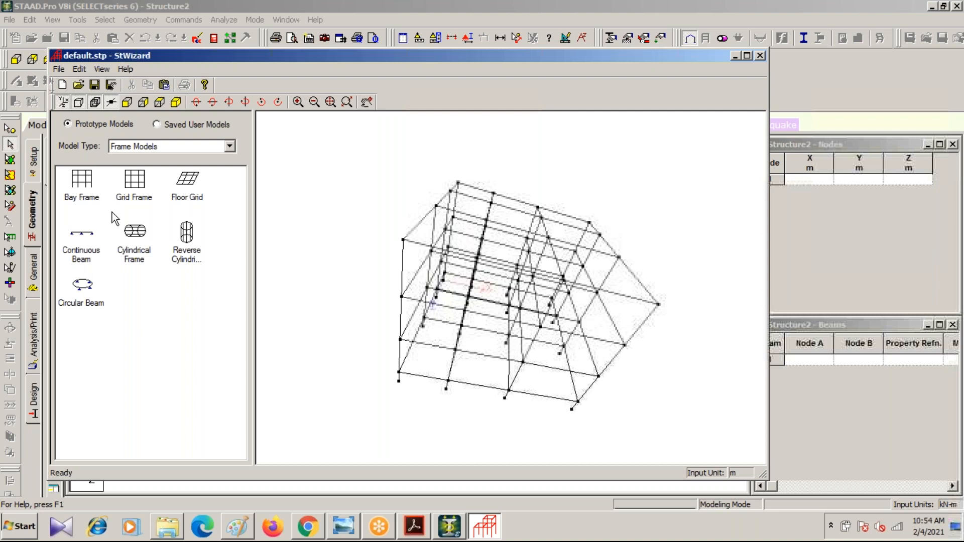
left_click(137, 197)
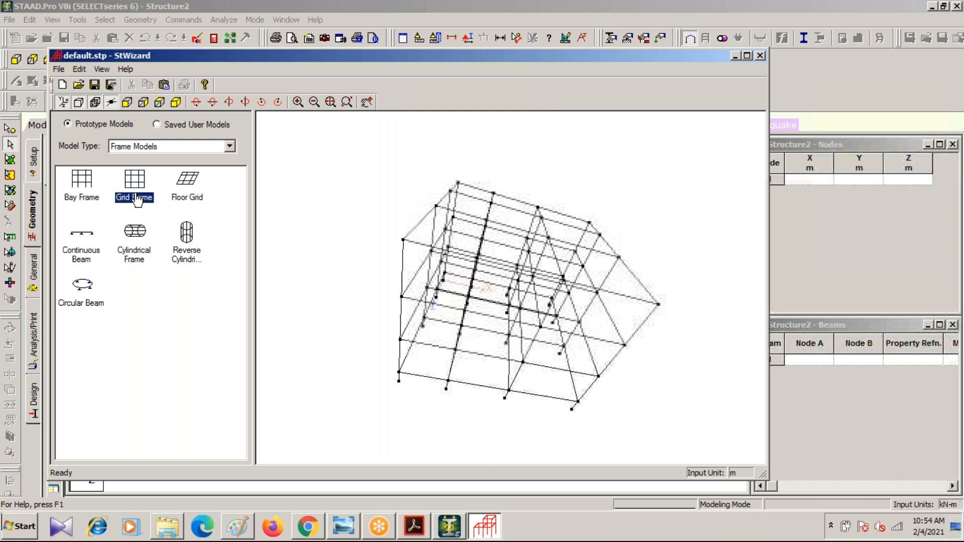
left_click(188, 207)
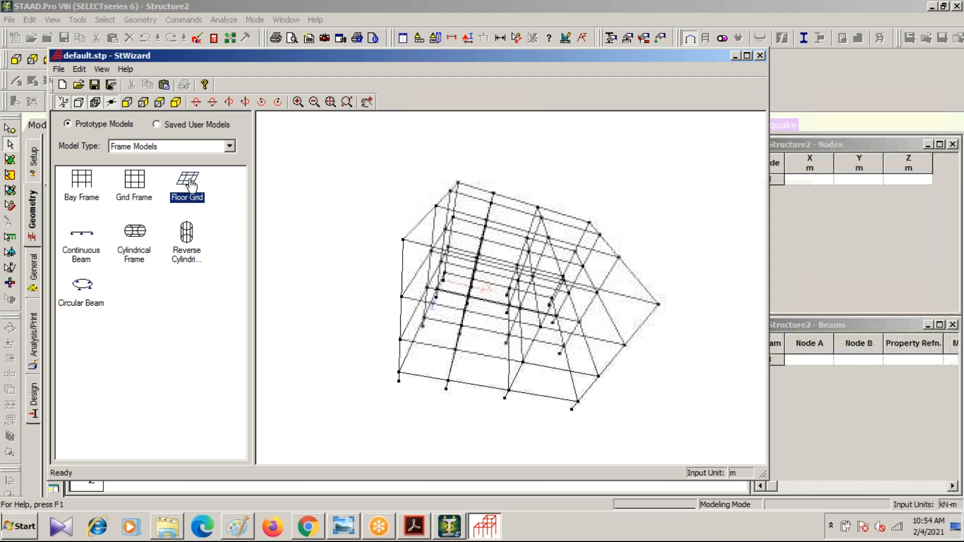
left_click_drag(481, 413, 680, 372)
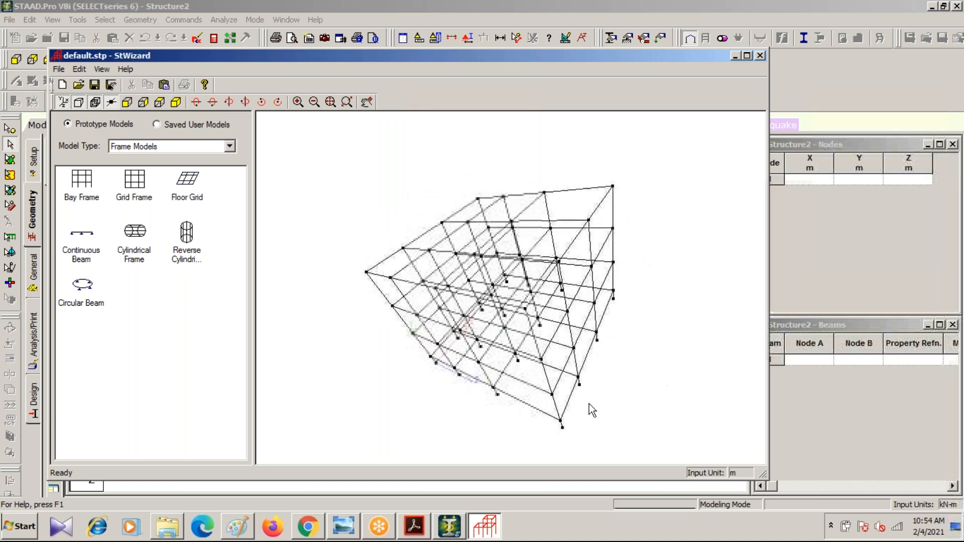
left_click_drag(420, 302, 415, 326)
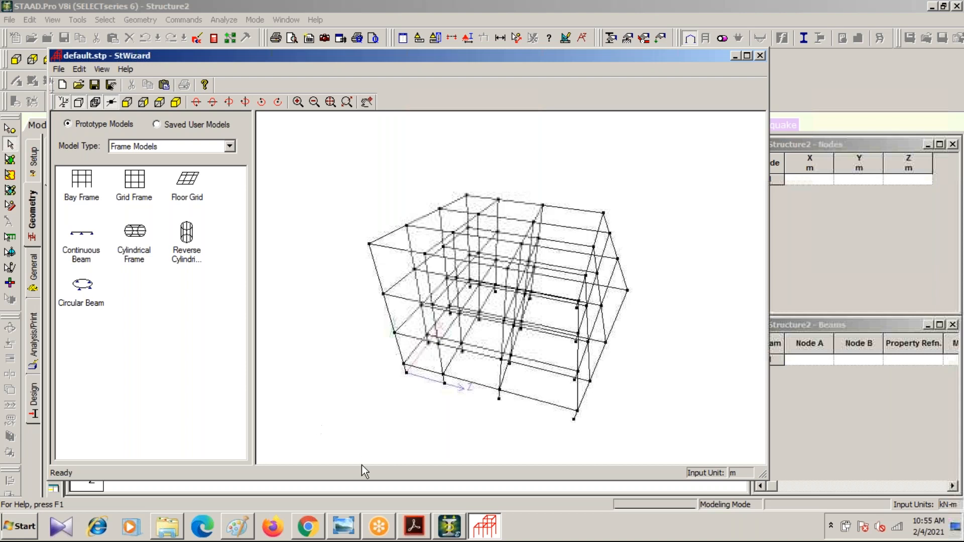
- Transfer the bay frame prototype into the STAAD.Pro model at X, Y and Z offsets of 0 m
left_click(164, 85)
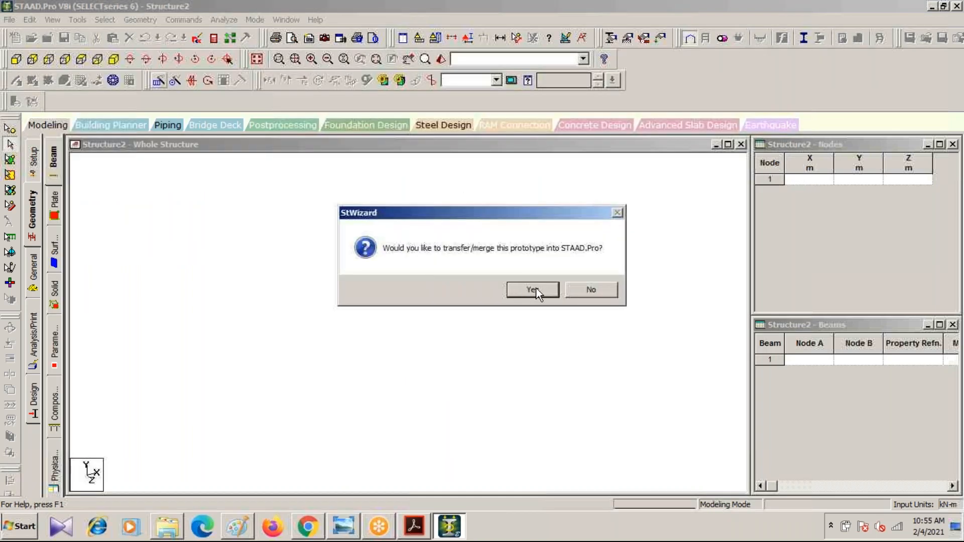
left_click(531, 290)
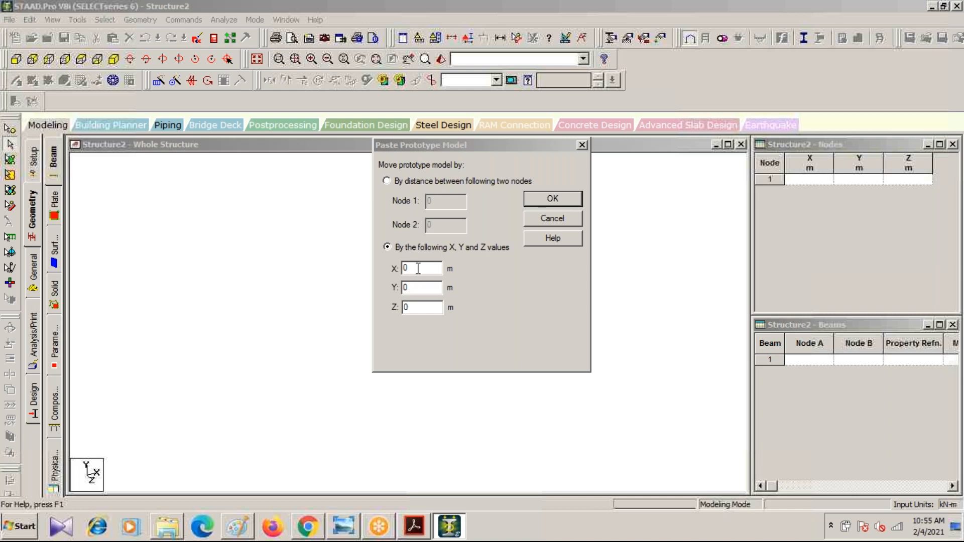
left_click(540, 197)
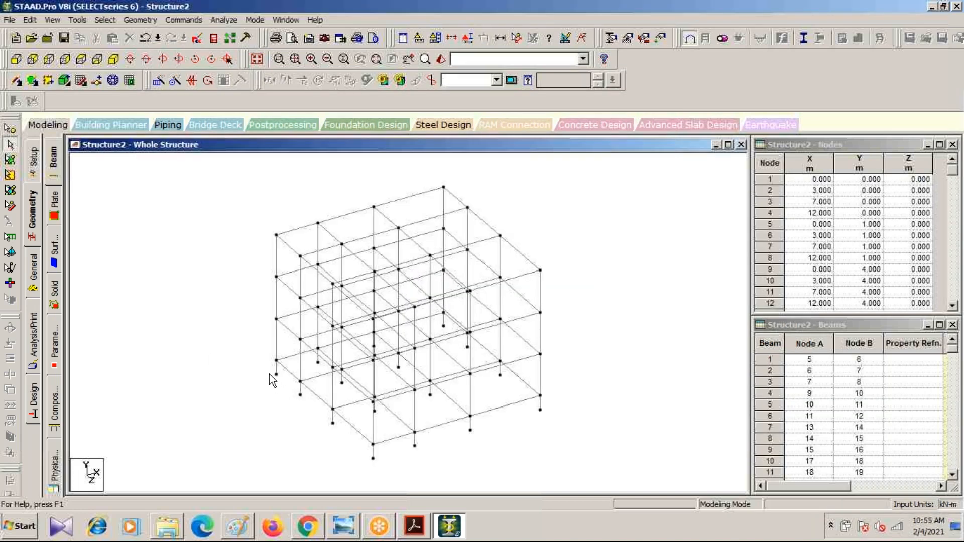
left_click(81, 81)
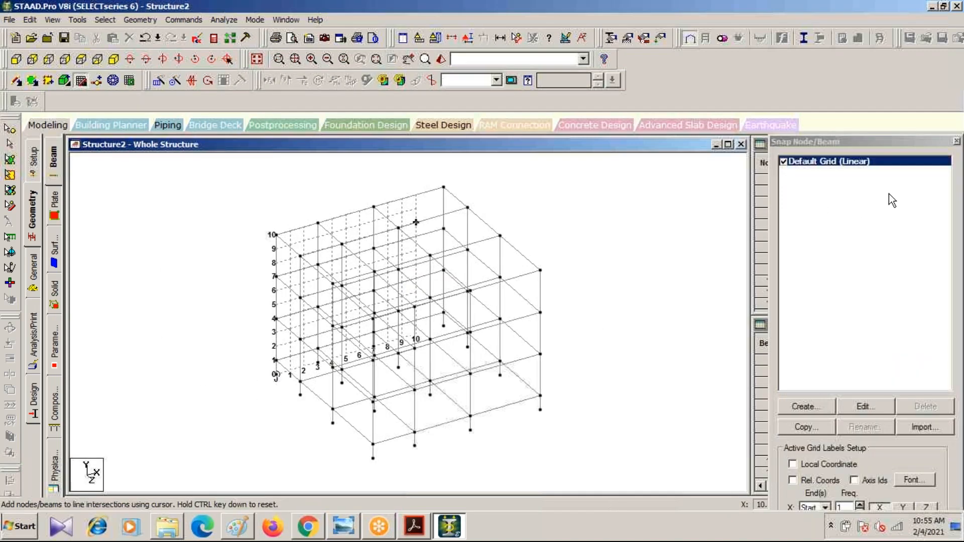
left_click(957, 142)
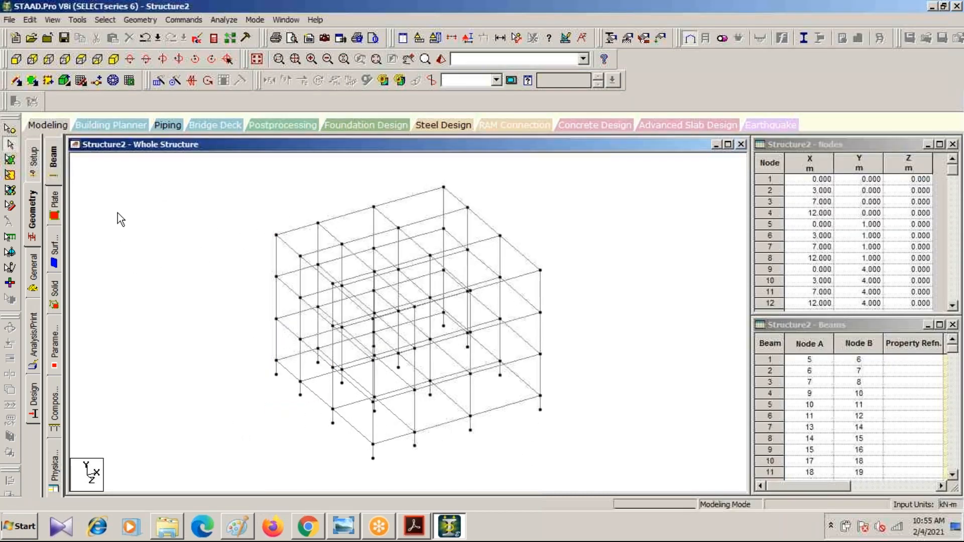
- Delete all beams of the whole structure together with their orphaned nodes
scroll(484, 399, "up", 6)
scroll(481, 400, "down", 11)
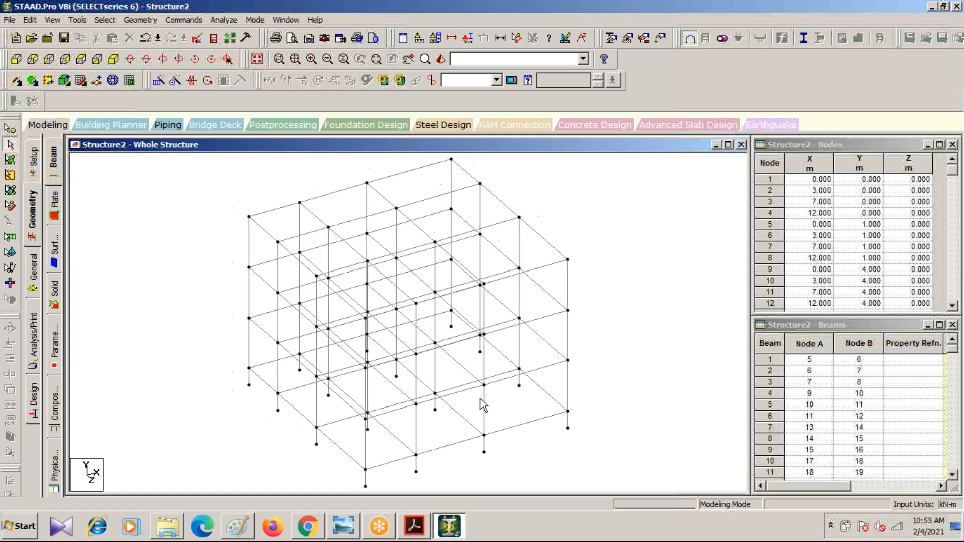
scroll(481, 399, "up", 5)
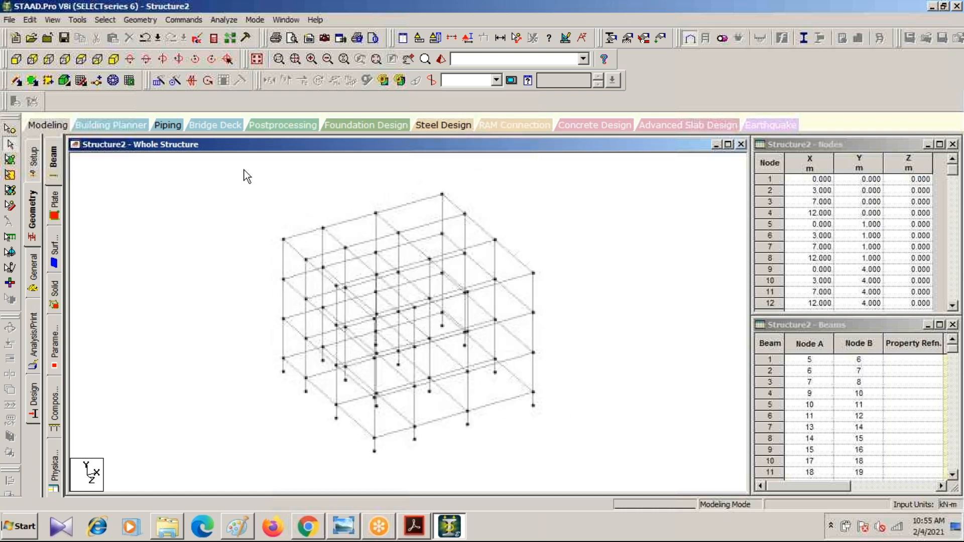
left_click_drag(239, 170, 624, 470)
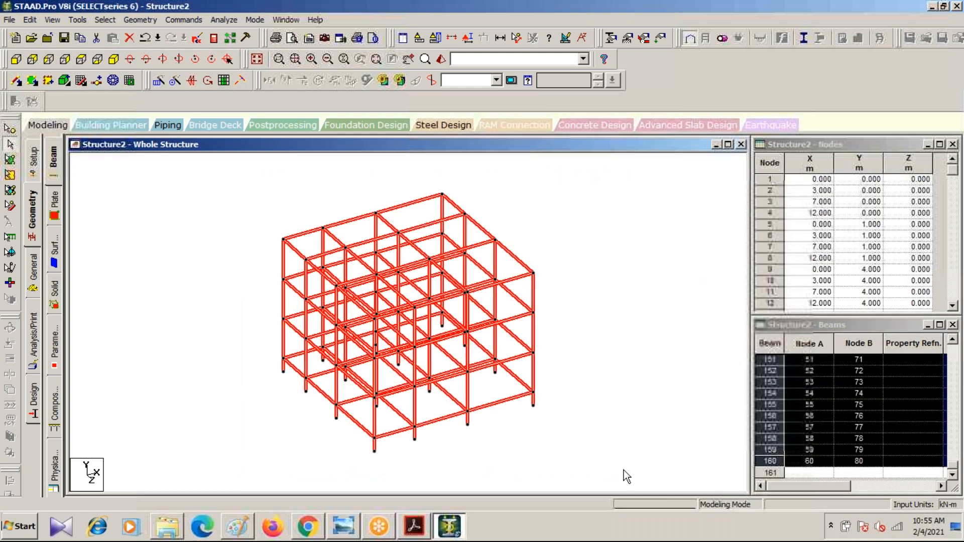
key("Delete")
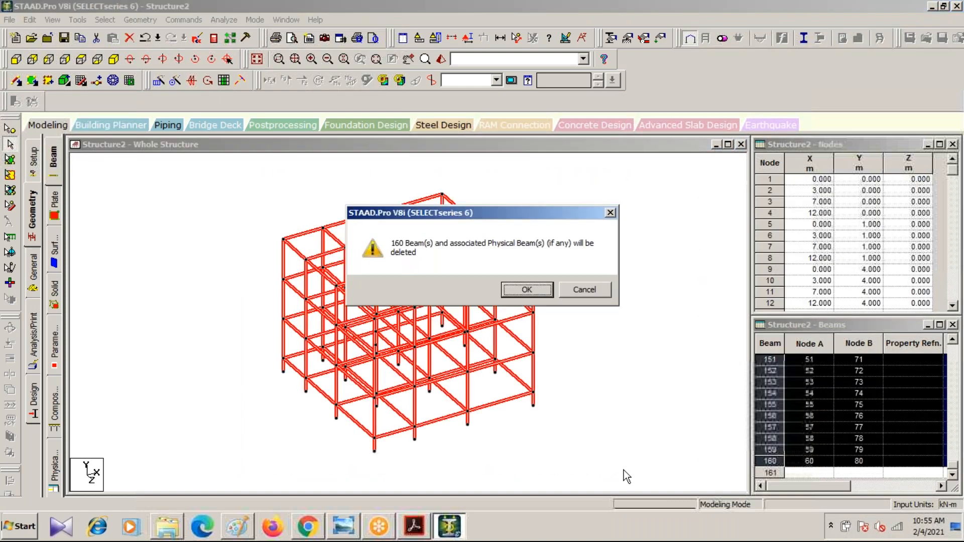
key("Return")
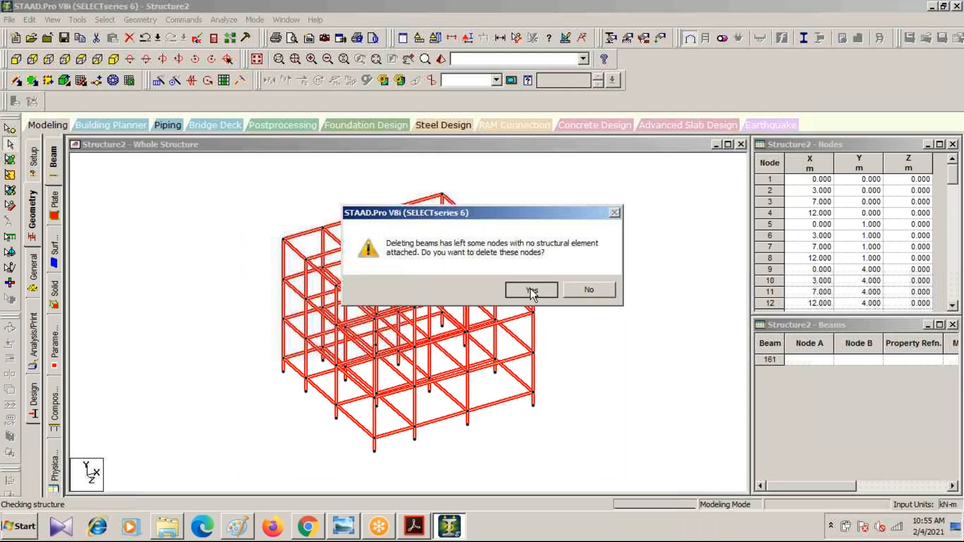
left_click(530, 289)
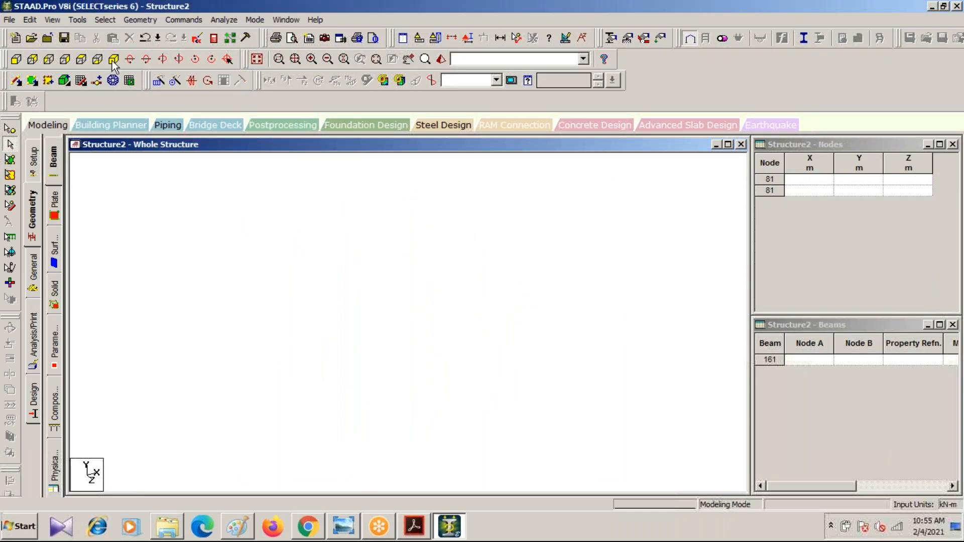
- Run the Structure Wizard again, switch the model type to Frame Models and select the Floor Grid prototype
left_click(138, 20)
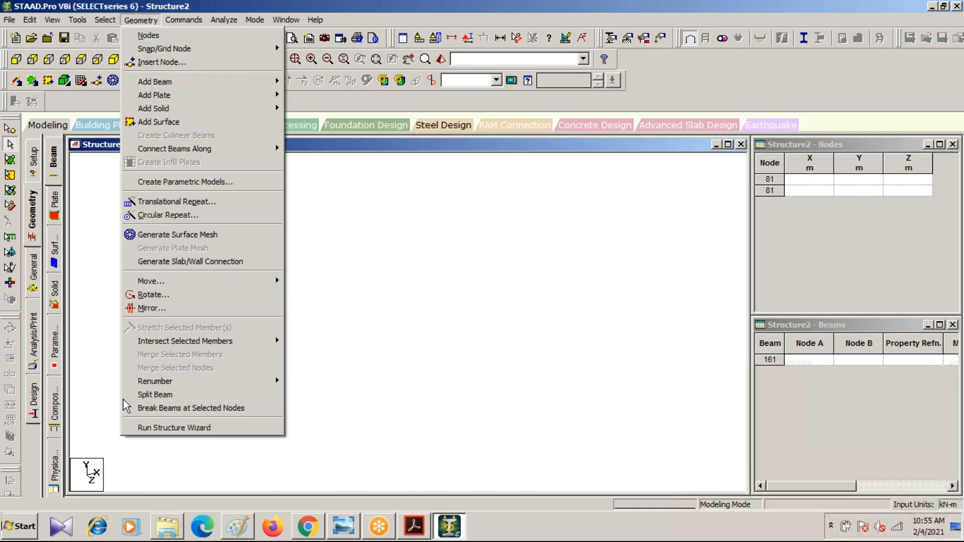
left_click(163, 429)
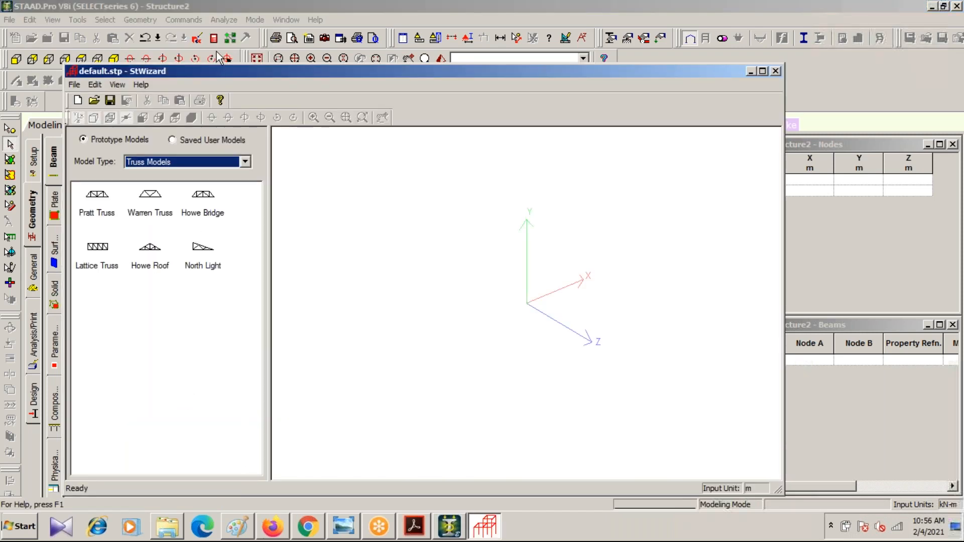
left_click(245, 162)
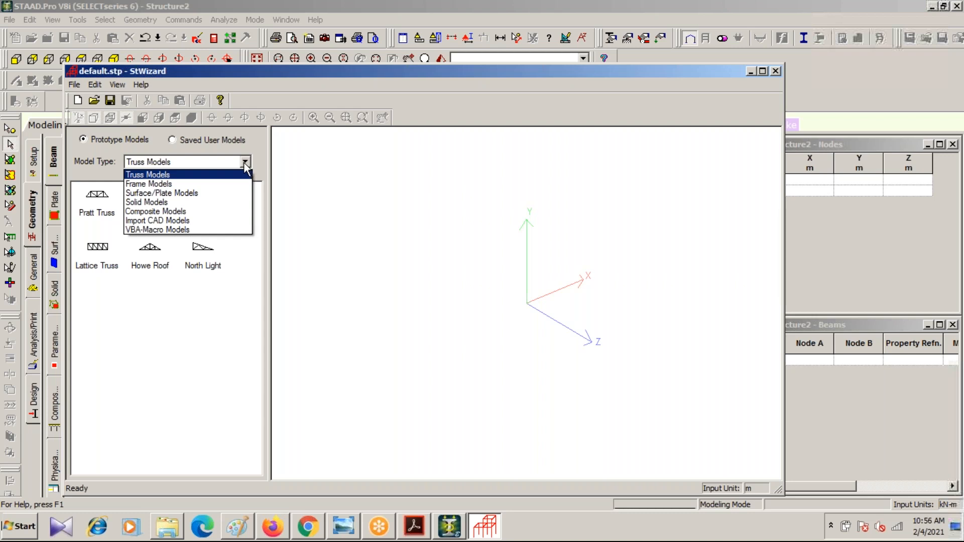
left_click(140, 192)
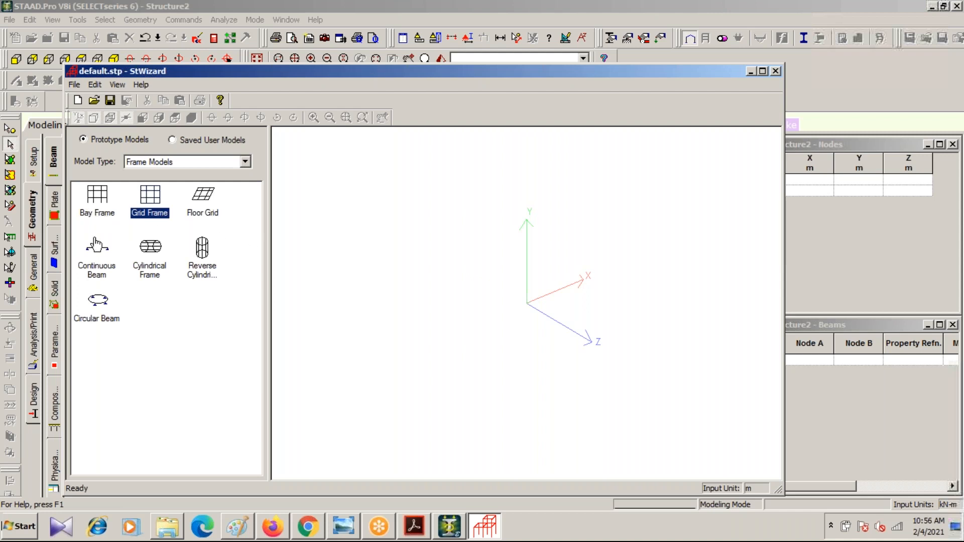
left_click(98, 206)
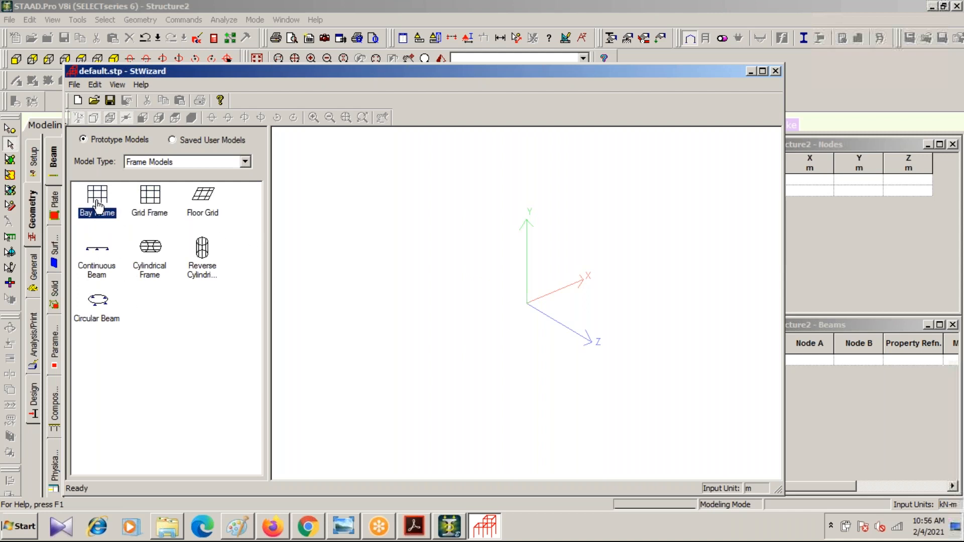
left_click(202, 207)
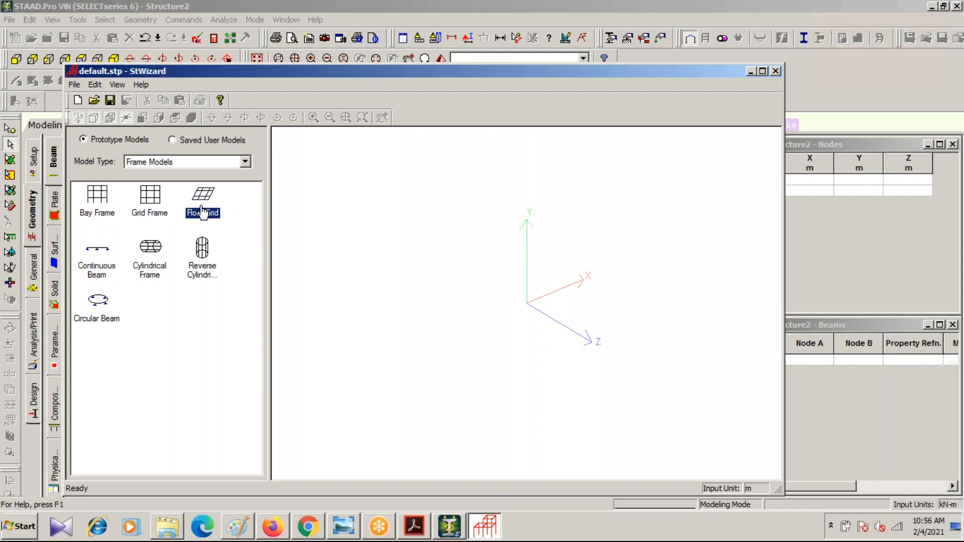
double_click(202, 208)
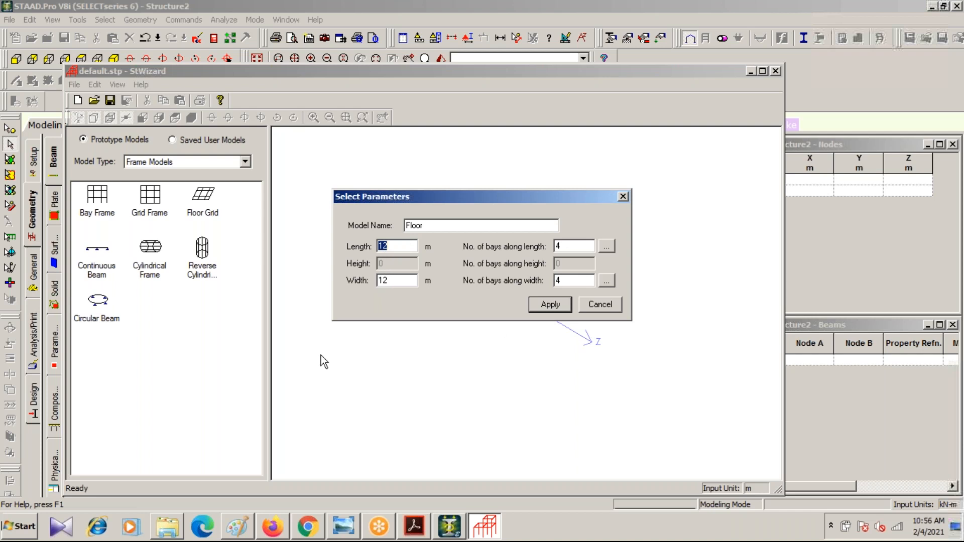
left_click(623, 196)
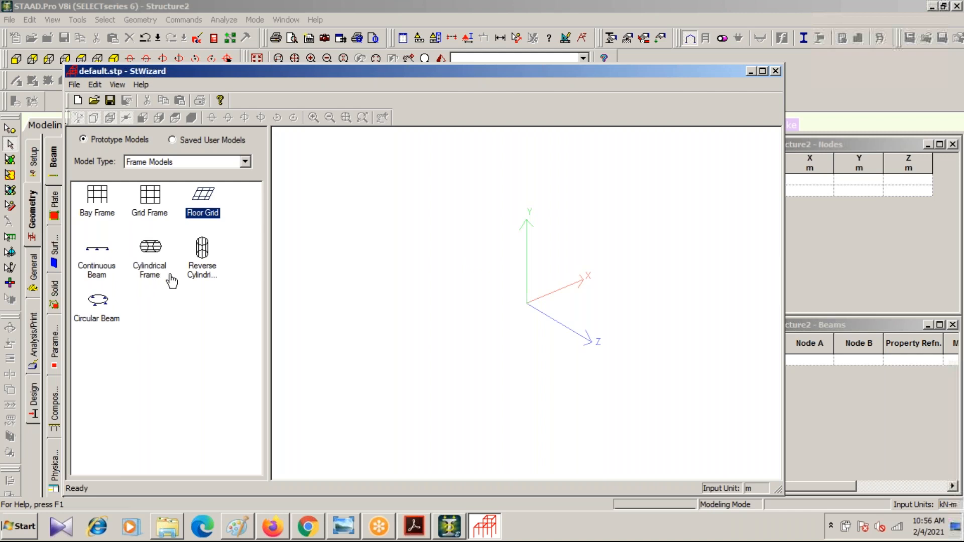
left_click(98, 326)
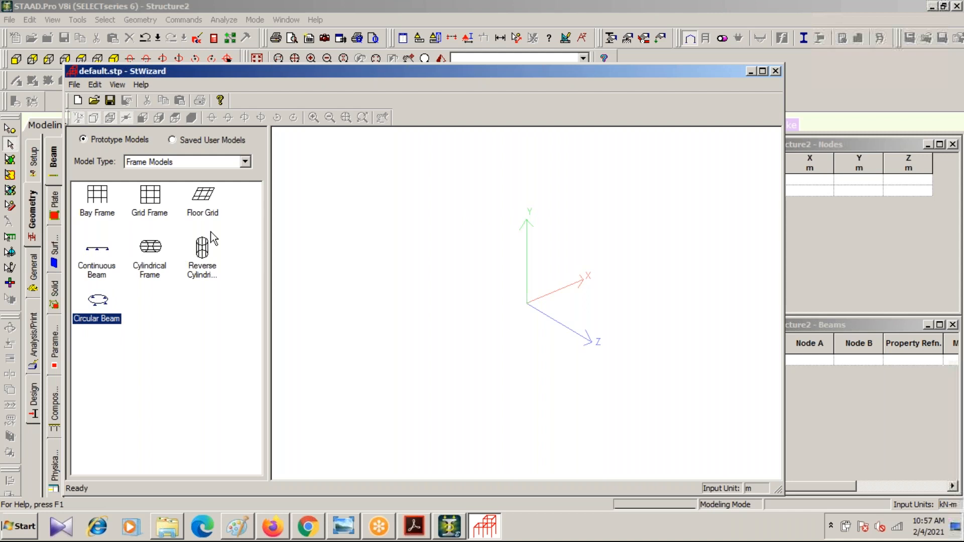
left_click(191, 194)
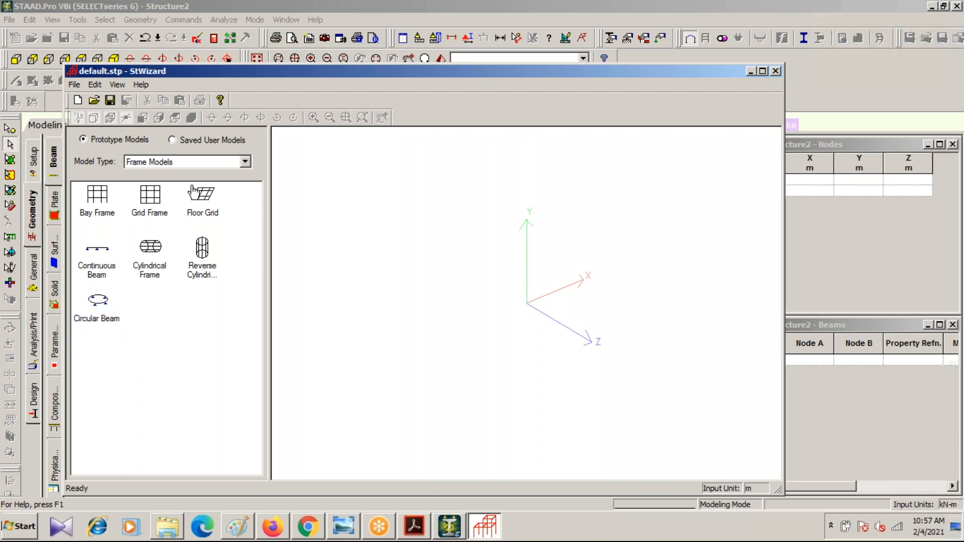
left_click(153, 199)
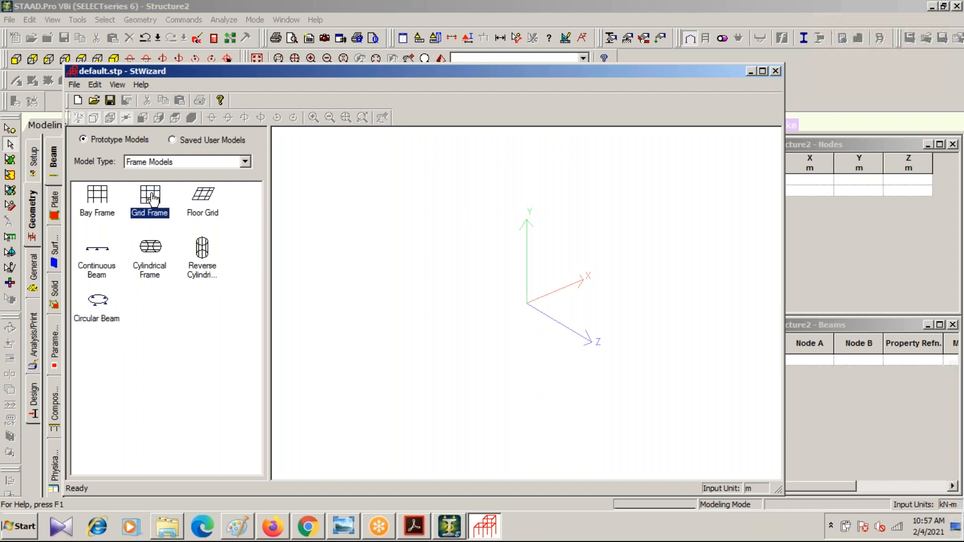
- Start a Bay Frame prototype with 3 bays along the length and 3 bays along the width
left_click(99, 203)
double_click(99, 203)
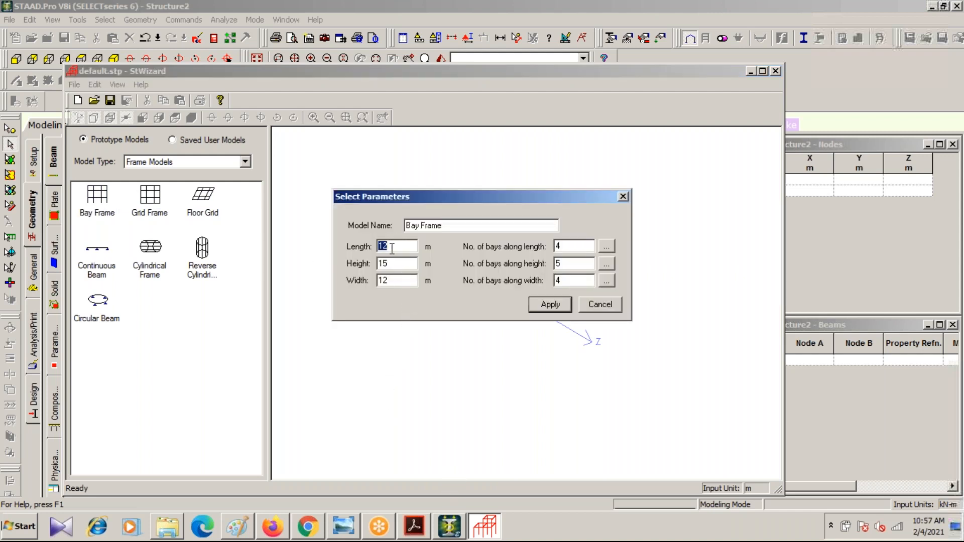
left_click_drag(457, 195, 301, 199)
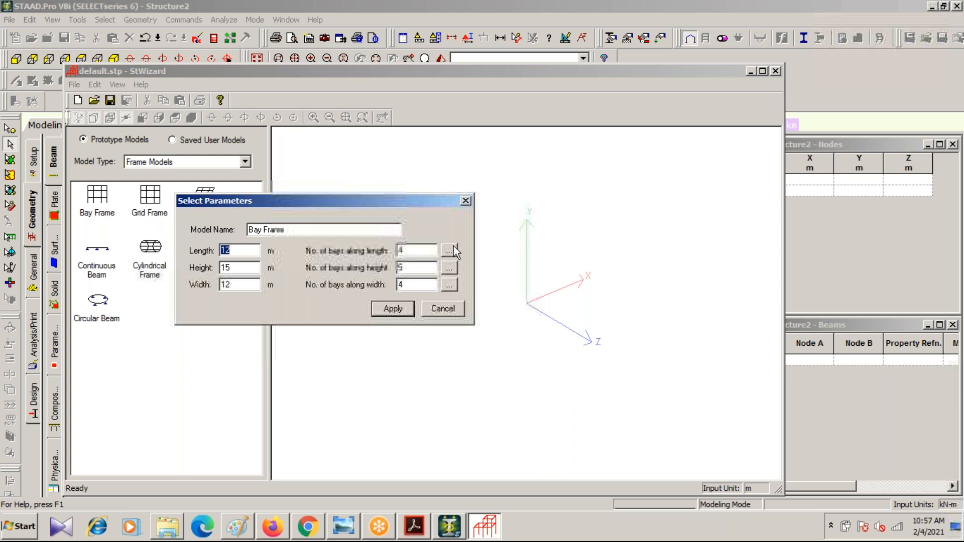
double_click(408, 251)
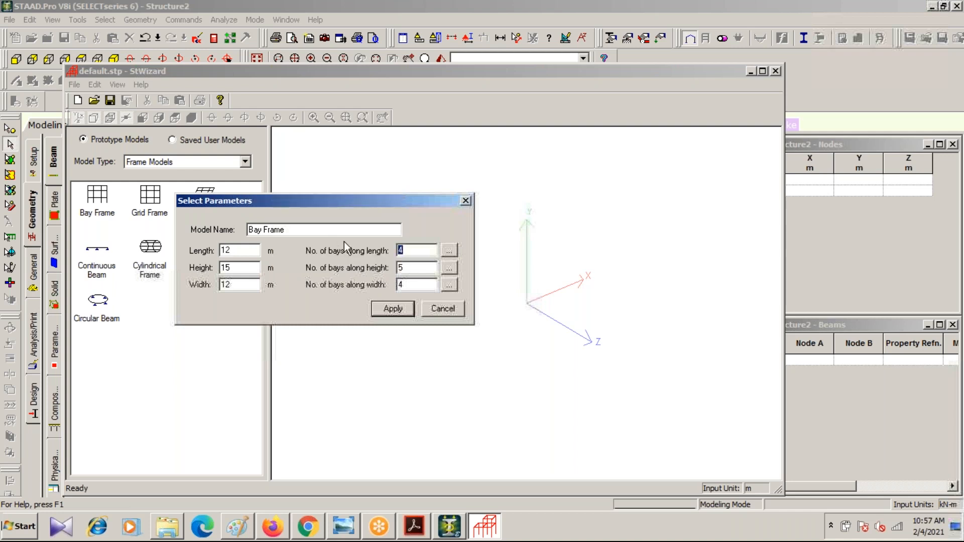
type("3")
double_click(412, 285)
type("3")
- Set the spans along the frame's length to 3 m for bay 1 and 5 m for bay 3
left_click(445, 251)
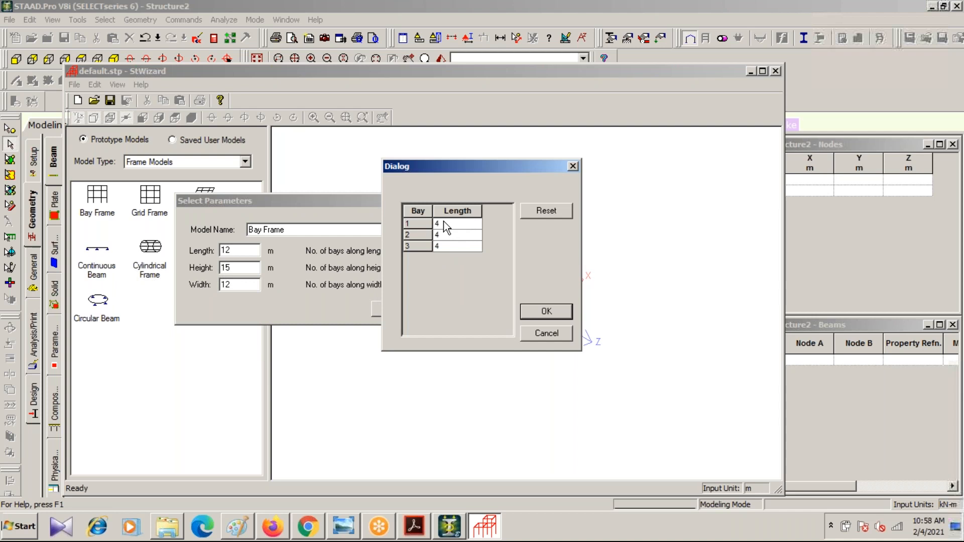
left_click(444, 221)
type("3")
left_click(449, 245)
left_click(444, 248)
type("5")
left_click(546, 312)
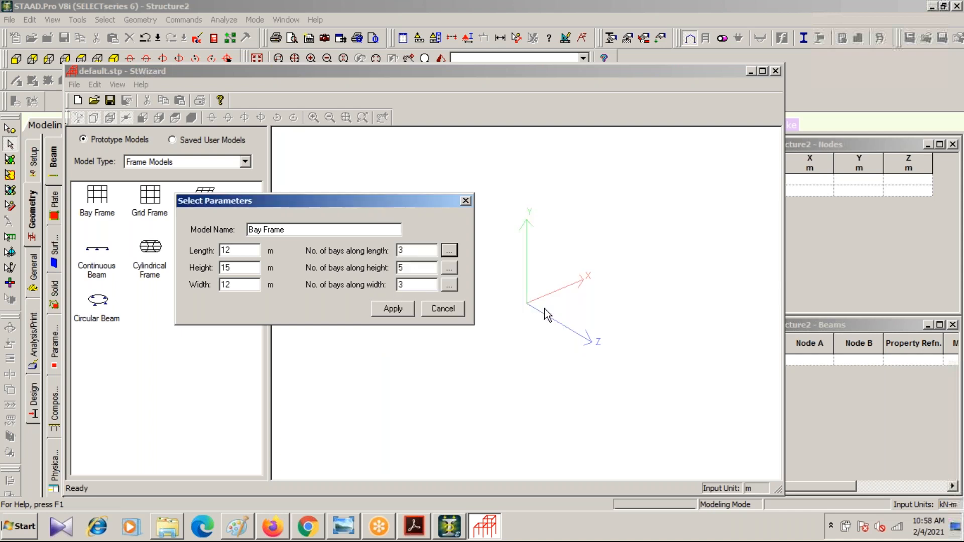
- Set the spans along the frame's width to 3 m for bay 1 and 5 m for bay 3
left_click(448, 284)
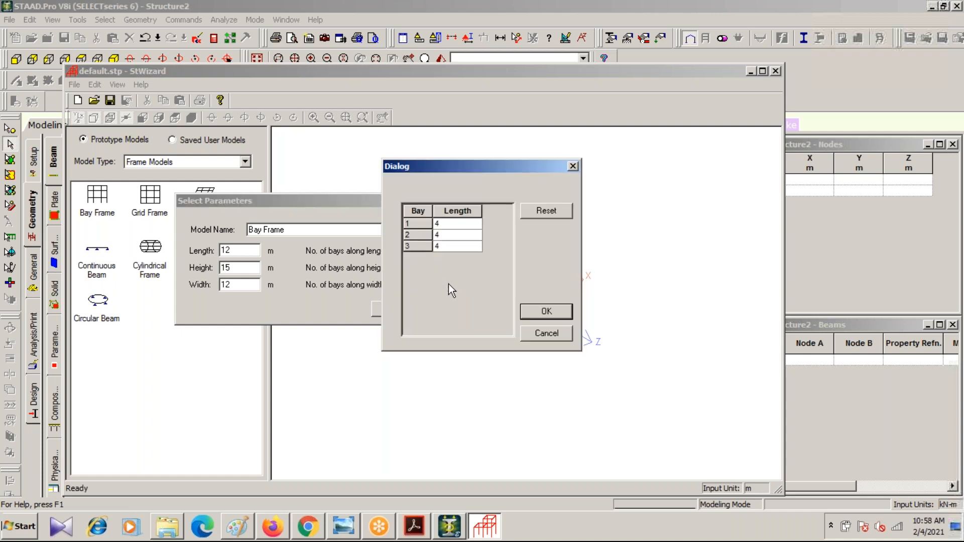
left_click(444, 226)
left_click_drag(444, 224, 420, 223)
type("3")
left_click(448, 247)
type("5")
left_click(537, 311)
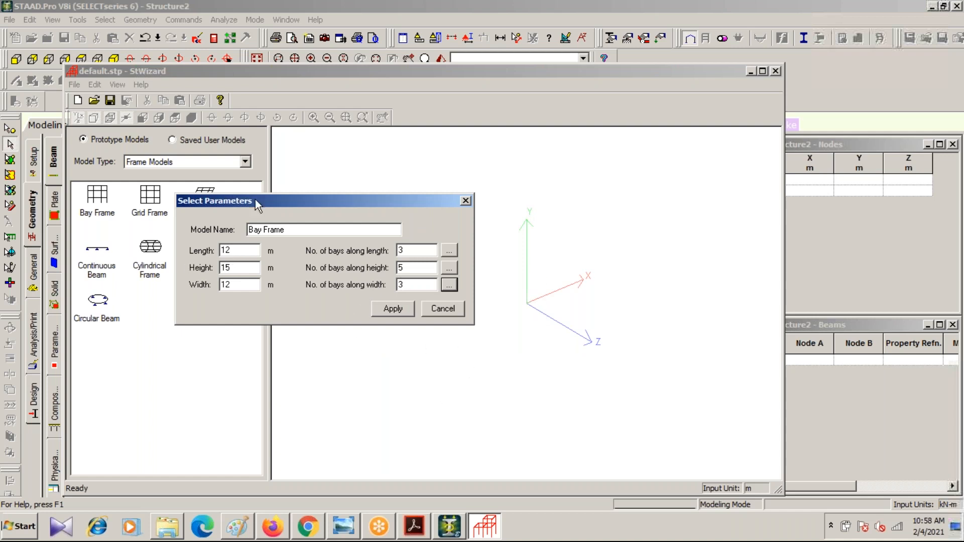
- Set the frame height to 10 m with 4 bays along the height
left_click_drag(271, 203, 197, 205)
double_click(151, 270)
type("10")
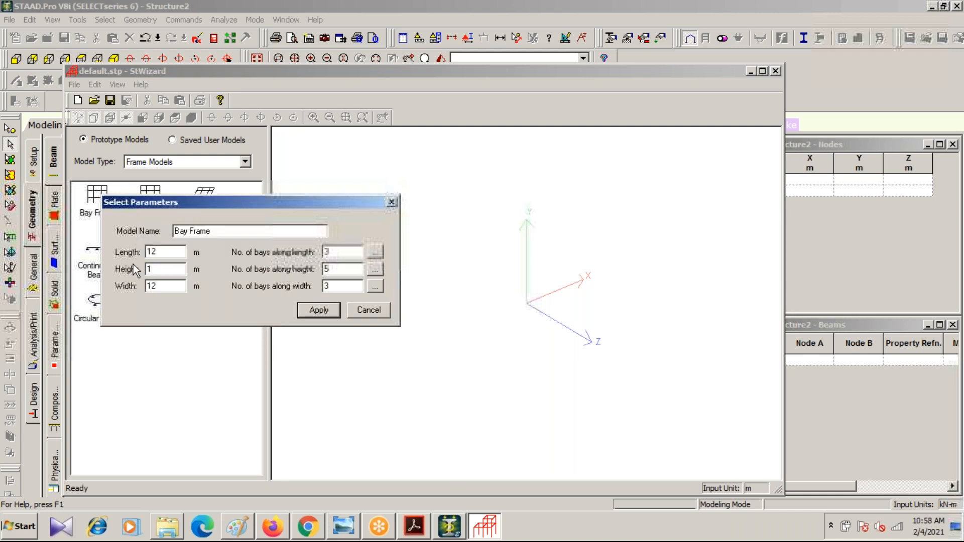
double_click(342, 271)
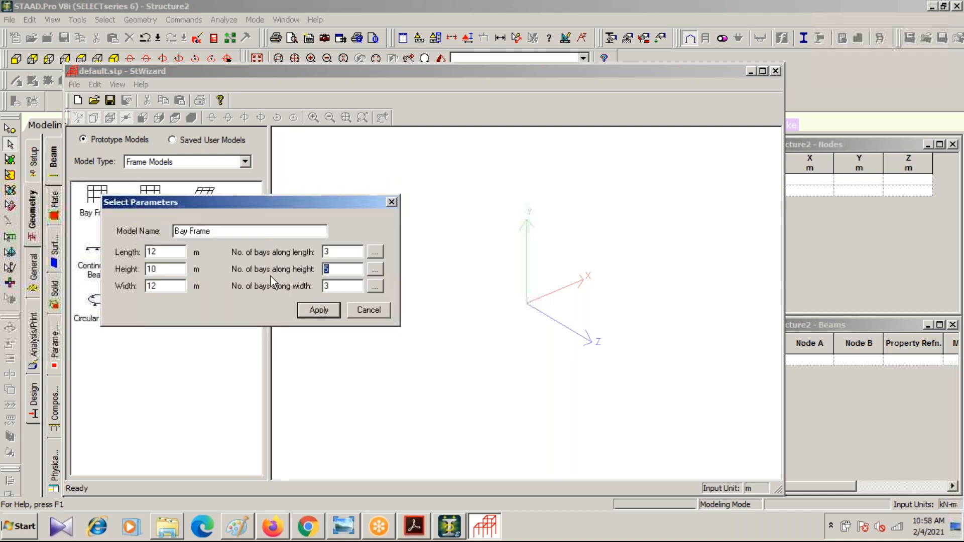
type("4")
- Set the bay heights to 1 m for bay 1 and 3 m for each of bays 2, 3 and 4
left_click(374, 270)
left_click(450, 222)
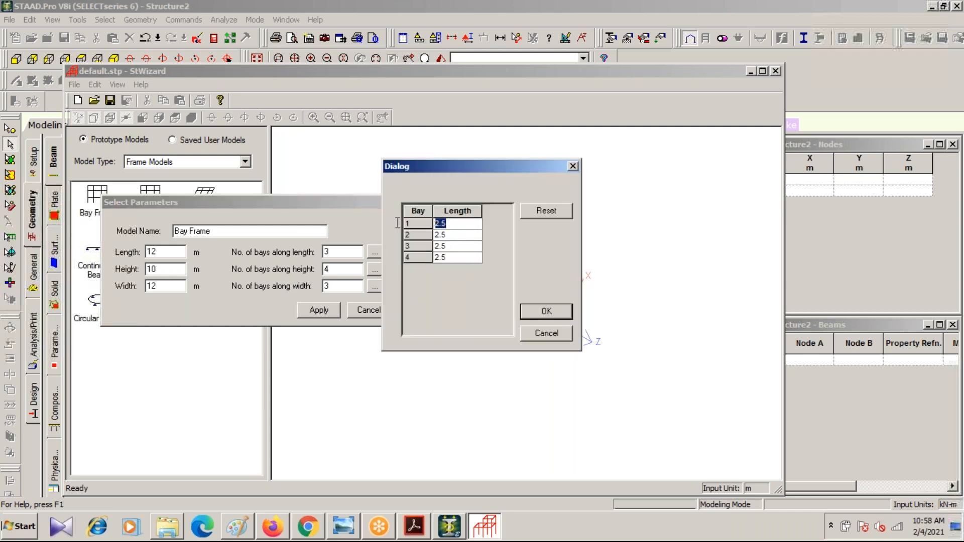
type("1")
left_click(443, 234)
type("3")
left_click(455, 247)
left_click(436, 248)
left_click_drag(450, 250, 394, 242)
type("3")
left_click_drag(454, 258, 410, 258)
type("3")
left_click(546, 311)
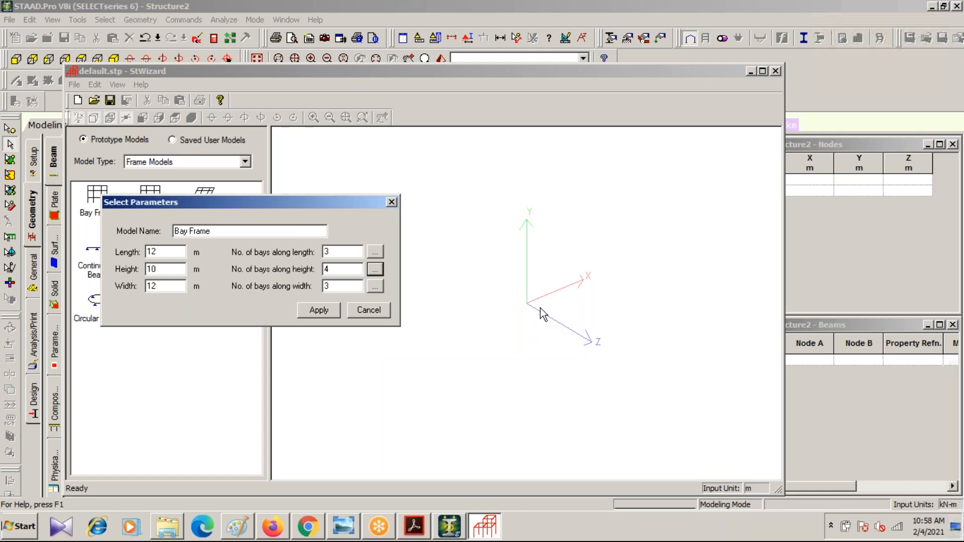
- Generate the bay frame from the entered parameters and check its geometry in the preview
left_click(318, 309)
left_click_drag(371, 419, 425, 404)
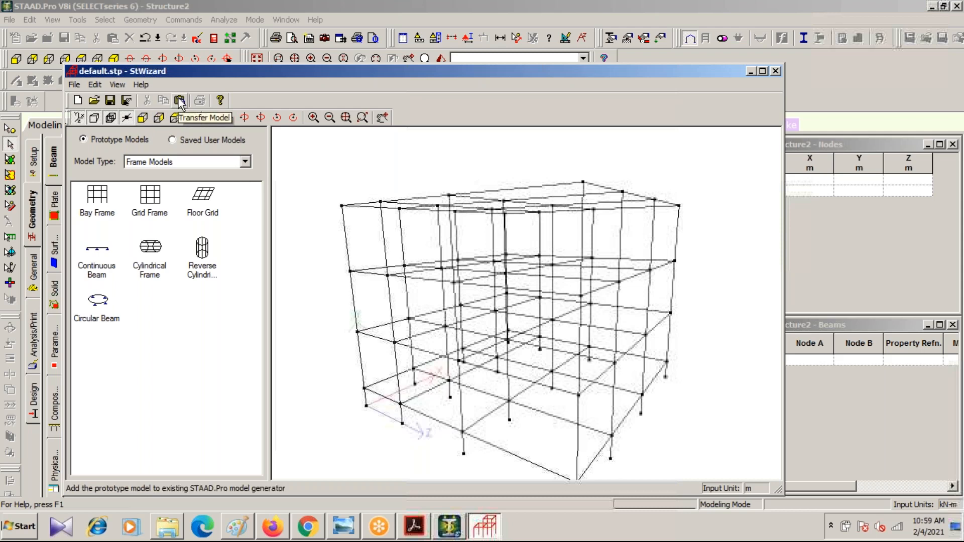
left_click(73, 85)
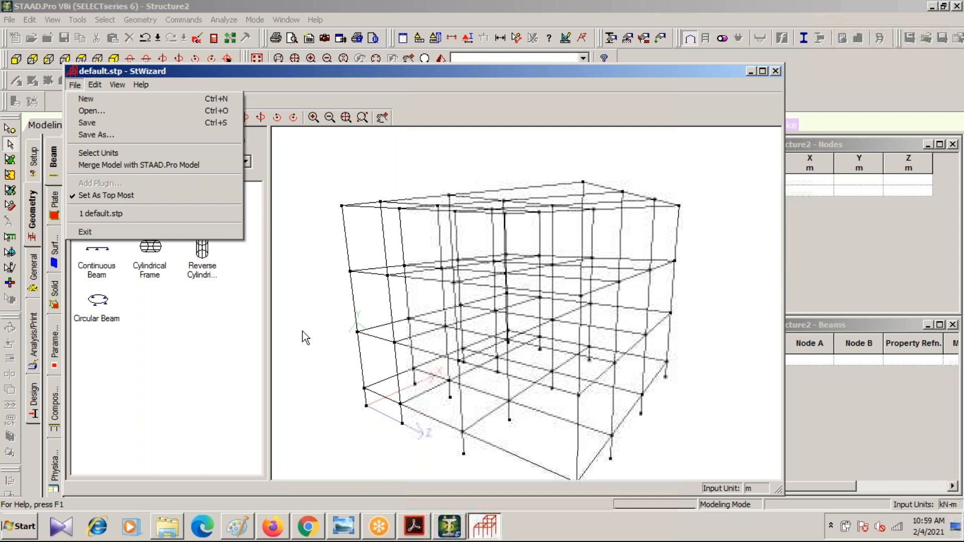
left_click(312, 393)
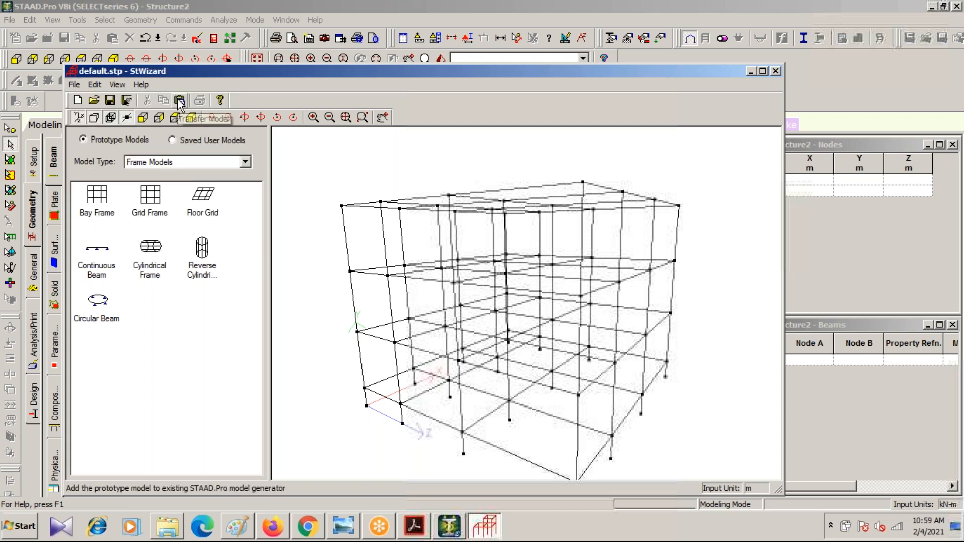
- Merge the bay frame prototype into the STAAD.Pro model at X, Y and Z offsets of 0 m and save the structure
left_click(74, 85)
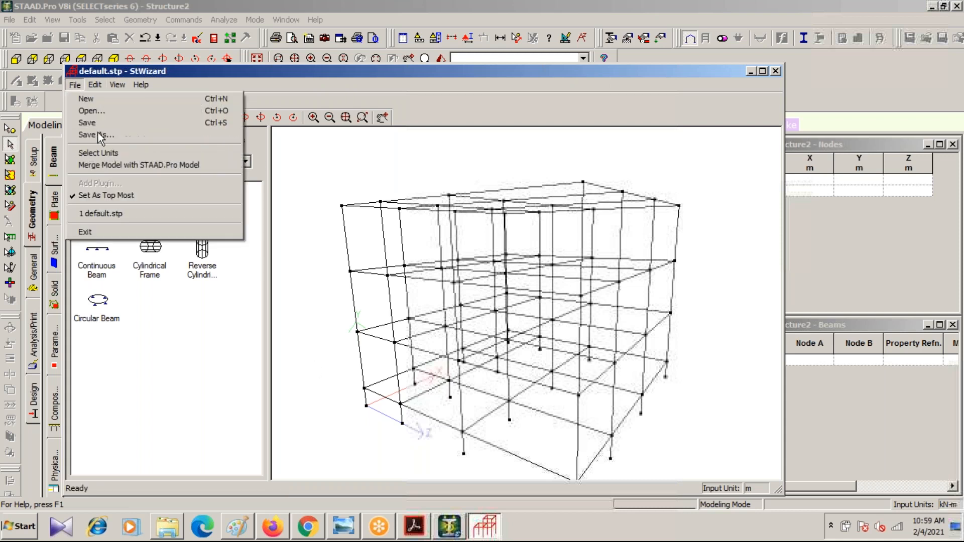
left_click(108, 167)
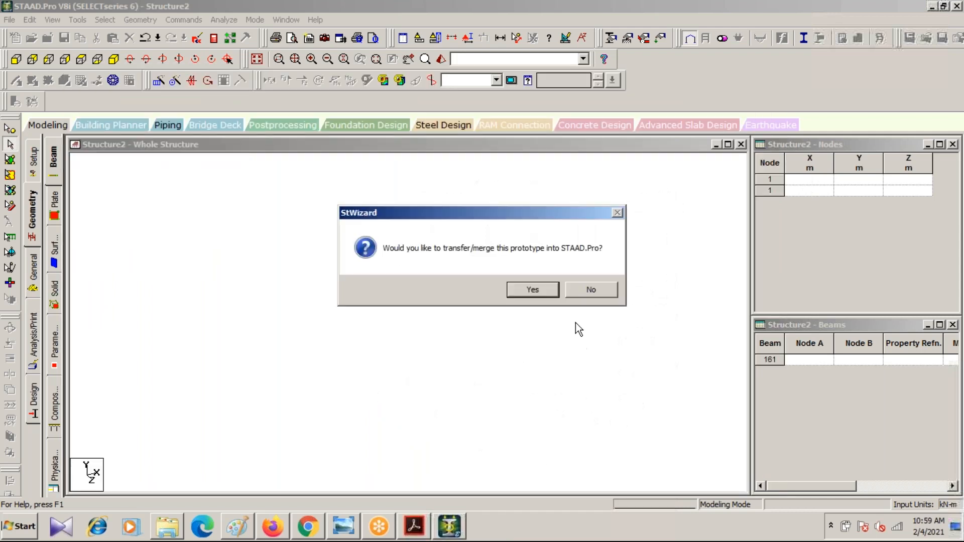
left_click(534, 291)
left_click(551, 199)
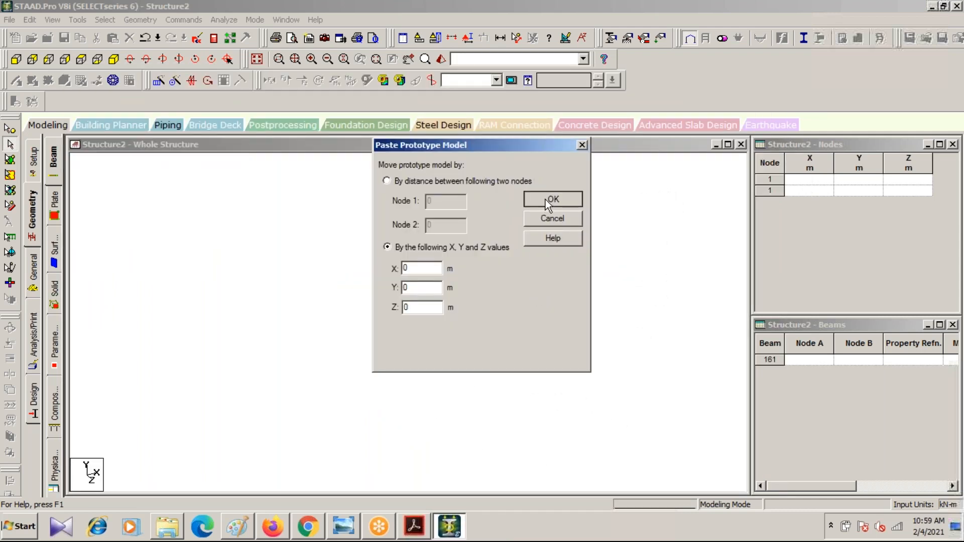
left_click(478, 290)
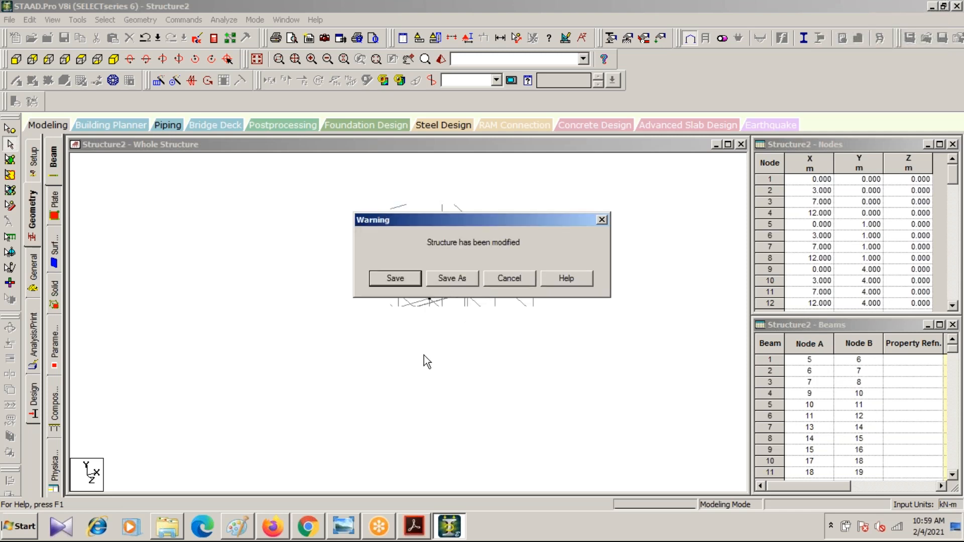
left_click(396, 279)
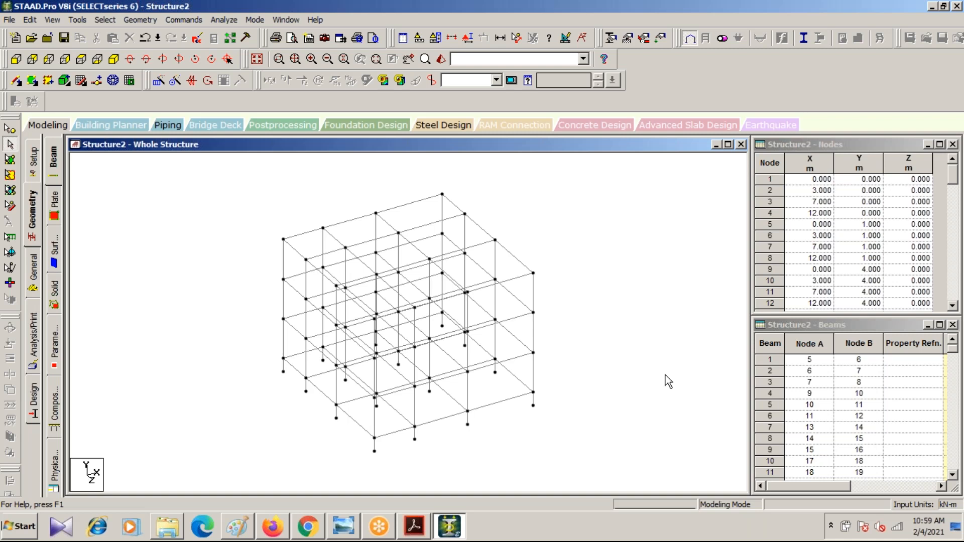
- Switch to Paint and handwrite the column size C = .4X.3 and beam size B = .3X.3 beside the grid sketch
left_click(235, 527)
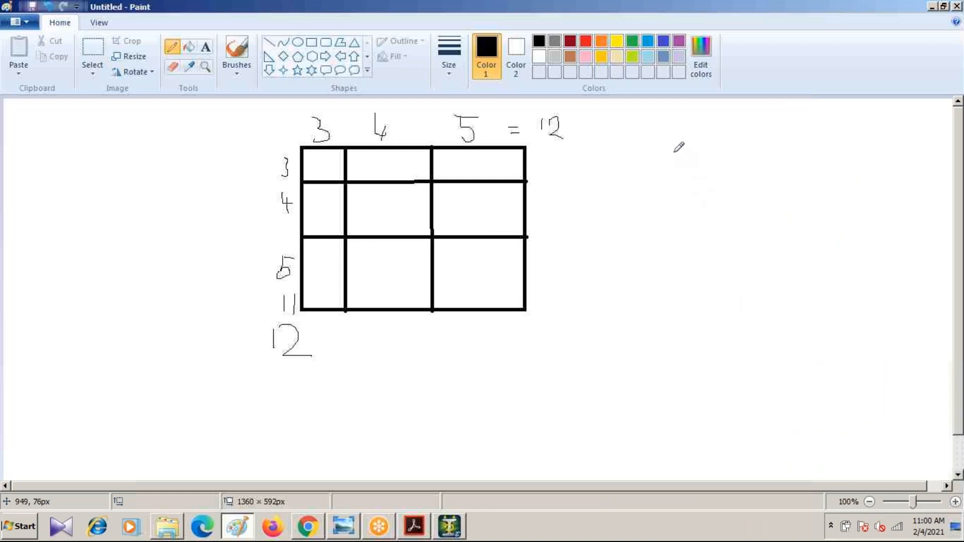
mouse_move(675, 150)
left_mouse_down()
mouse_move(683, 174)
mouse_move(706, 162)
left_mouse_up()
left_click(726, 147)
mouse_move(736, 139)
left_mouse_down()
mouse_move(734, 160)
mouse_move(749, 158)
left_mouse_up()
mouse_move(744, 151)
left_mouse_down()
mouse_move(744, 175)
mouse_move(770, 178)
mouse_move(750, 172)
left_mouse_up()
left_click(781, 146)
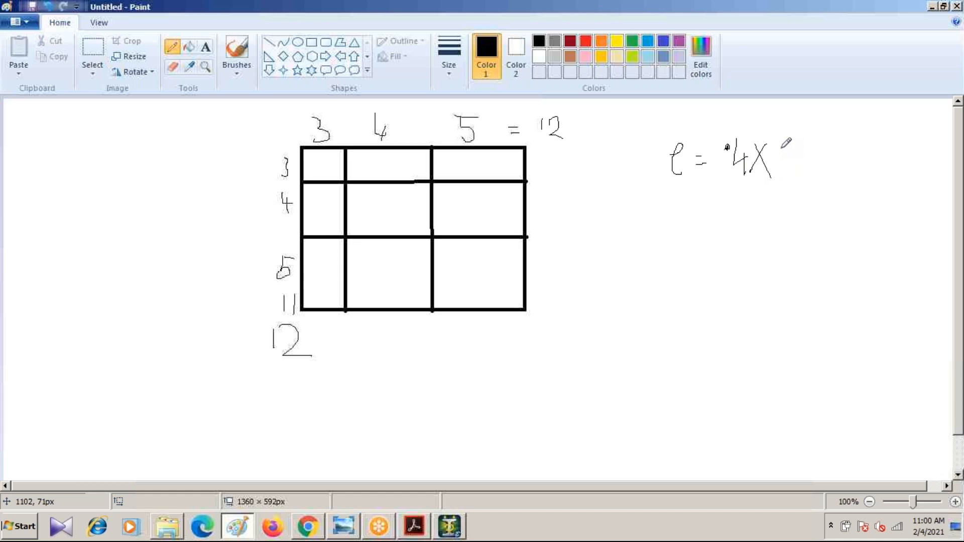
left_click_drag(794, 146, 792, 177)
mouse_move(677, 206)
left_mouse_down()
mouse_move(677, 234)
mouse_move(686, 221)
mouse_move(678, 246)
mouse_move(741, 225)
left_mouse_up()
mouse_move(721, 235)
left_mouse_down()
mouse_move(747, 232)
mouse_move(754, 218)
mouse_move(759, 238)
mouse_move(799, 213)
mouse_move(804, 240)
mouse_move(835, 232)
mouse_move(814, 243)
left_mouse_up()
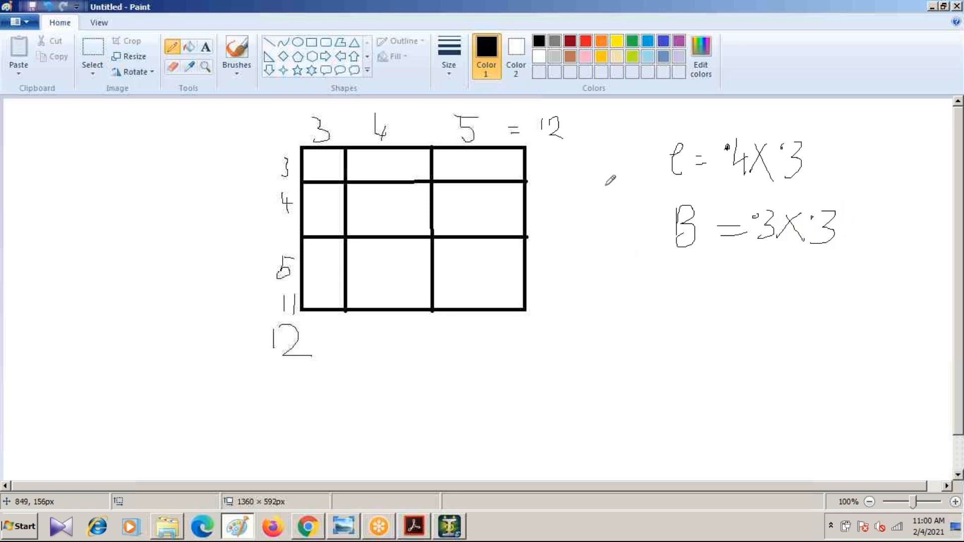
- Handwrite the letter R in parentheses beside the column size
left_click_drag(860, 137, 860, 172)
left_click_drag(859, 138, 885, 169)
left_click_drag(892, 127, 882, 183)
mouse_move(849, 132)
left_mouse_down()
mouse_move(840, 153)
mouse_move(858, 186)
left_mouse_up()
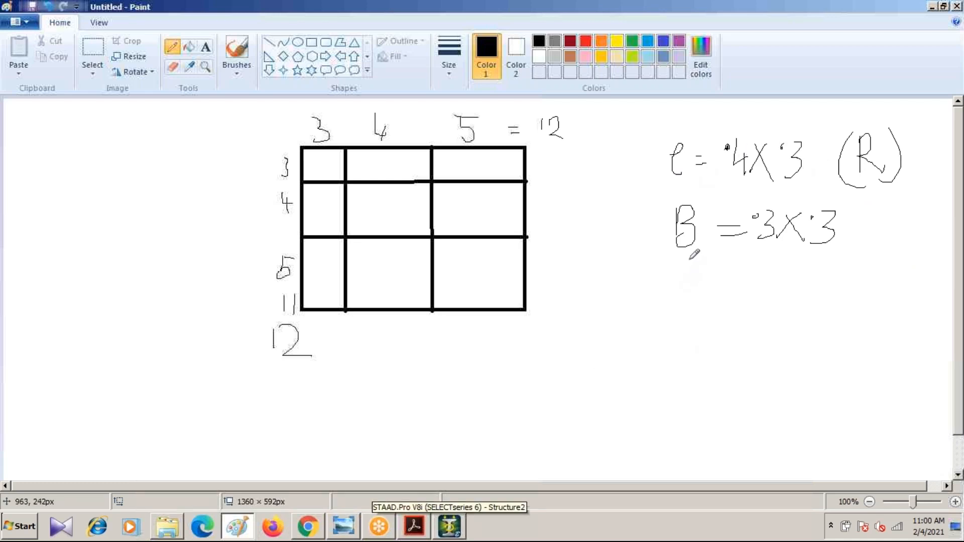
- Switch to STAAD.Pro and define a rectangular concrete section with YD .4 m and ZD .3 m
left_click(445, 533)
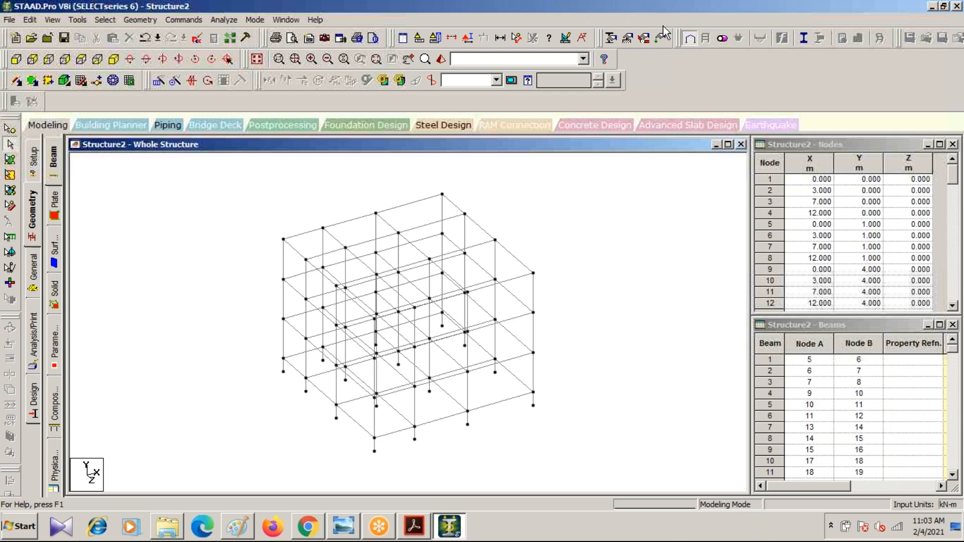
left_click(682, 20)
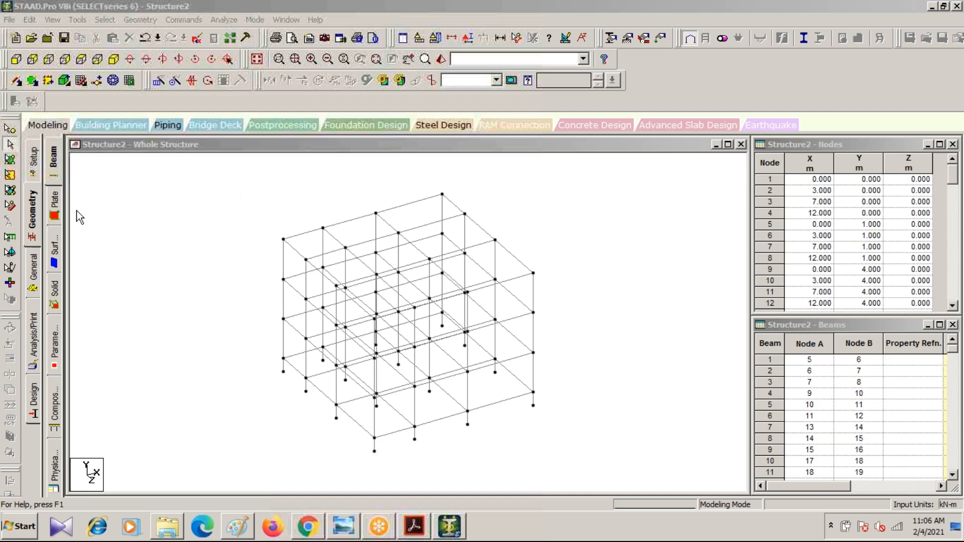
left_click(29, 276)
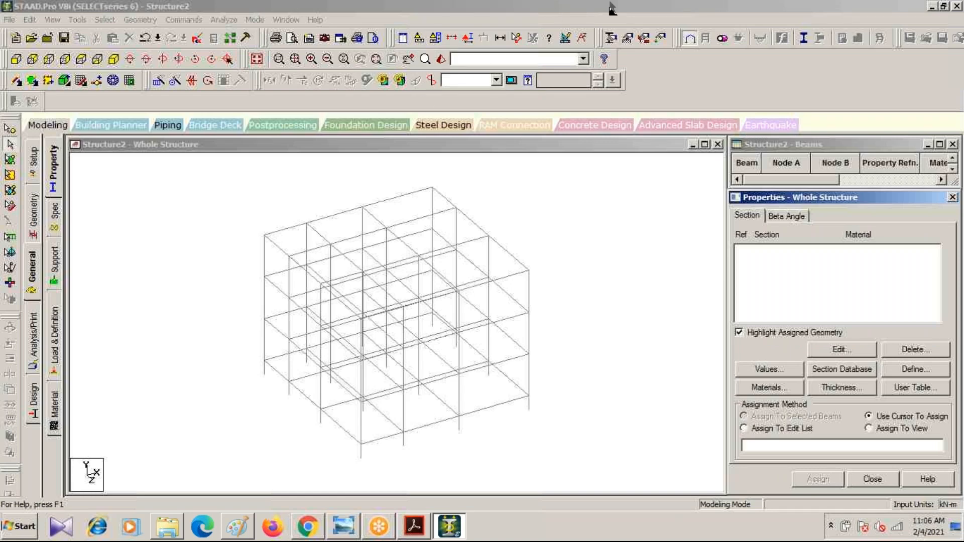
left_click(718, 63)
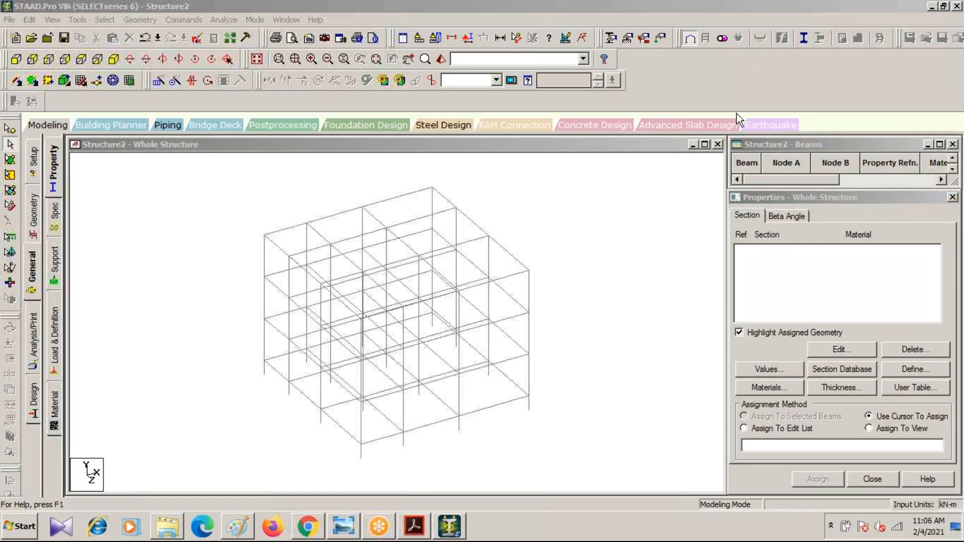
left_click(914, 372)
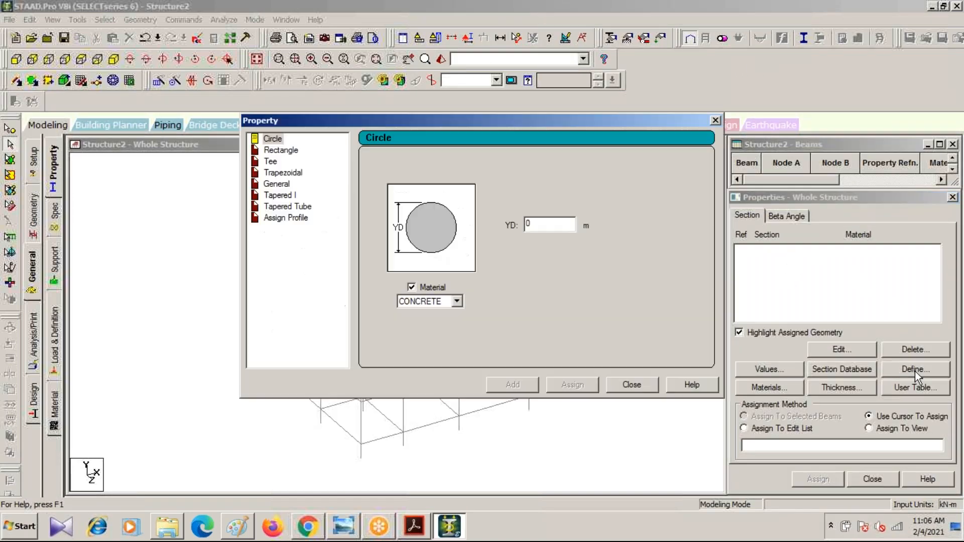
left_click(280, 150)
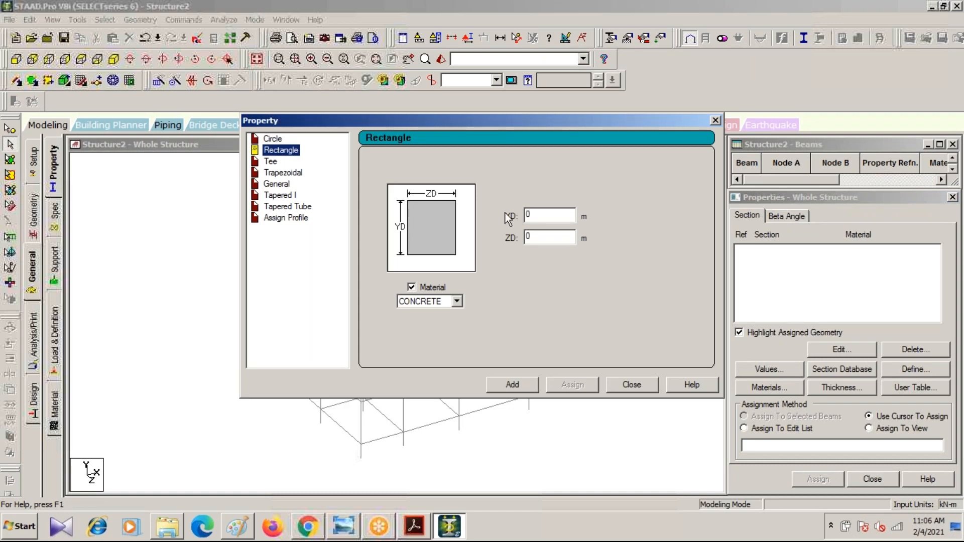
double_click(547, 218)
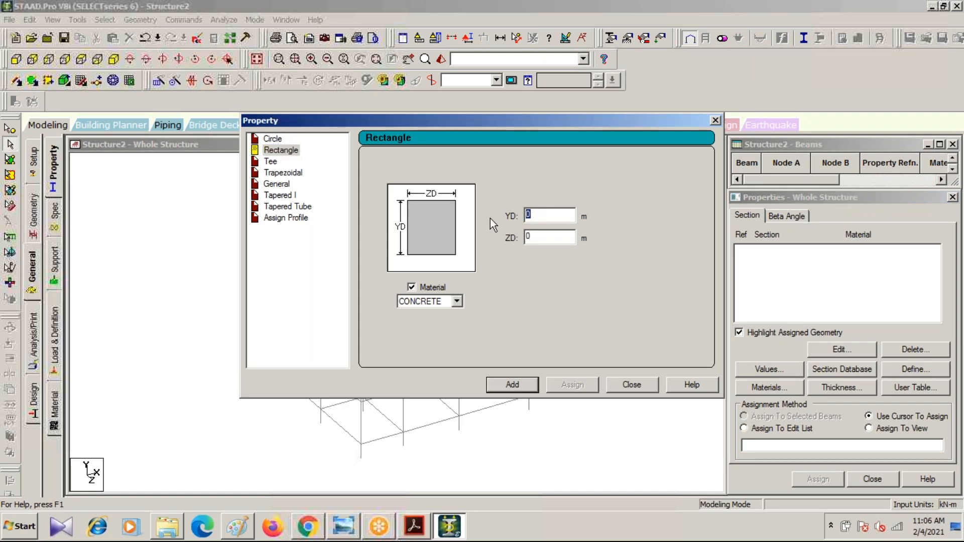
type(".4")
double_click(547, 236)
type(".3")
left_click(506, 383)
- Add a second rectangular concrete section with YD .3 m and ZD .3 m, and finish defining sections
double_click(544, 214)
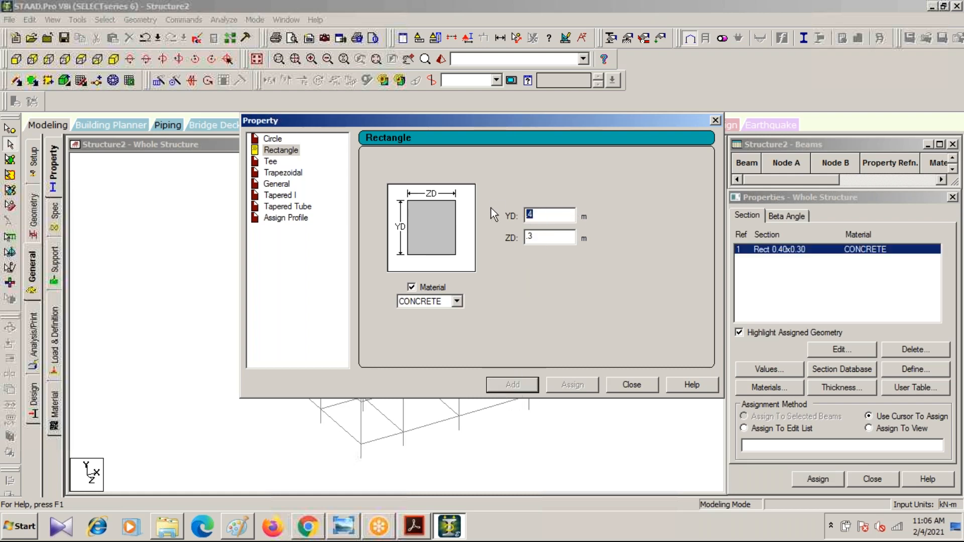
type(".3")
left_click(516, 386)
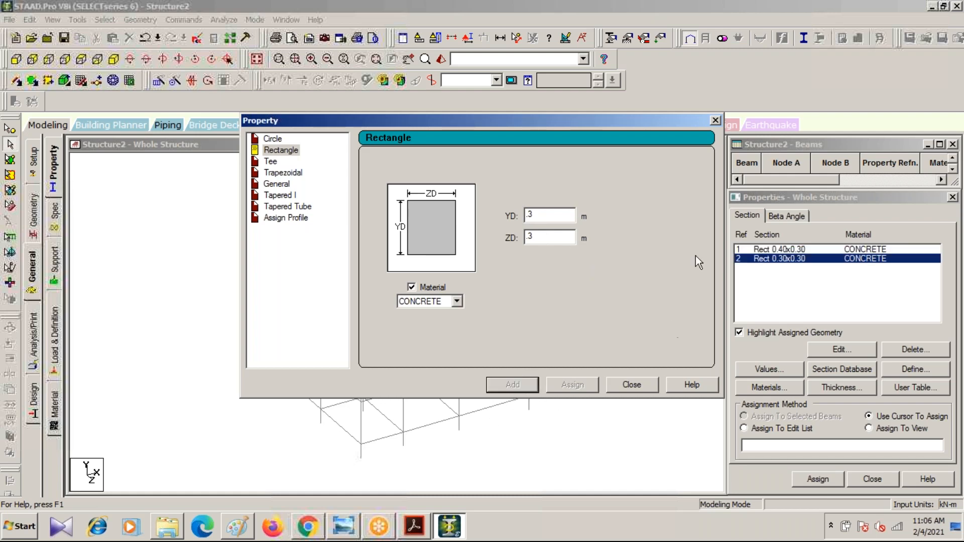
left_click(714, 120)
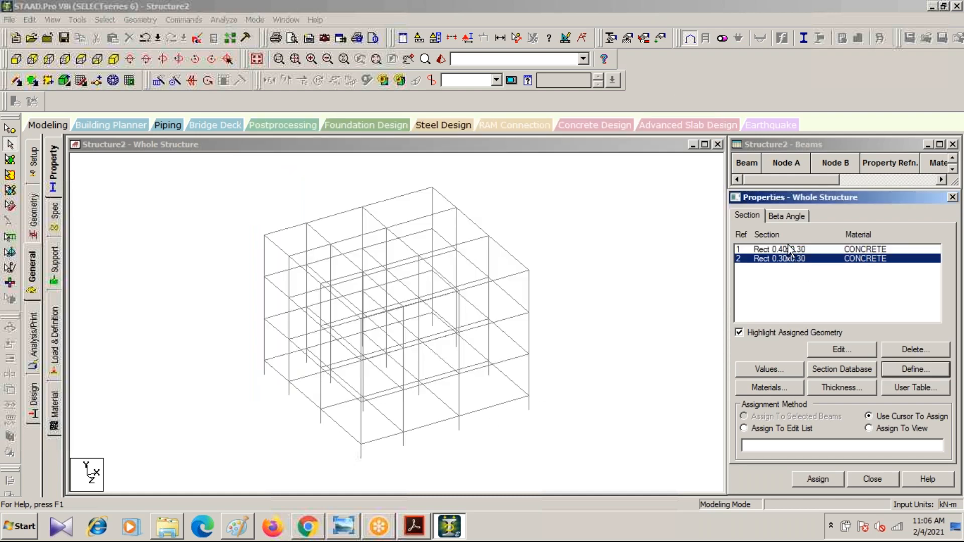
- Assign the Rect 0.40x0.30 section to all members parallel to Y
left_click(793, 251)
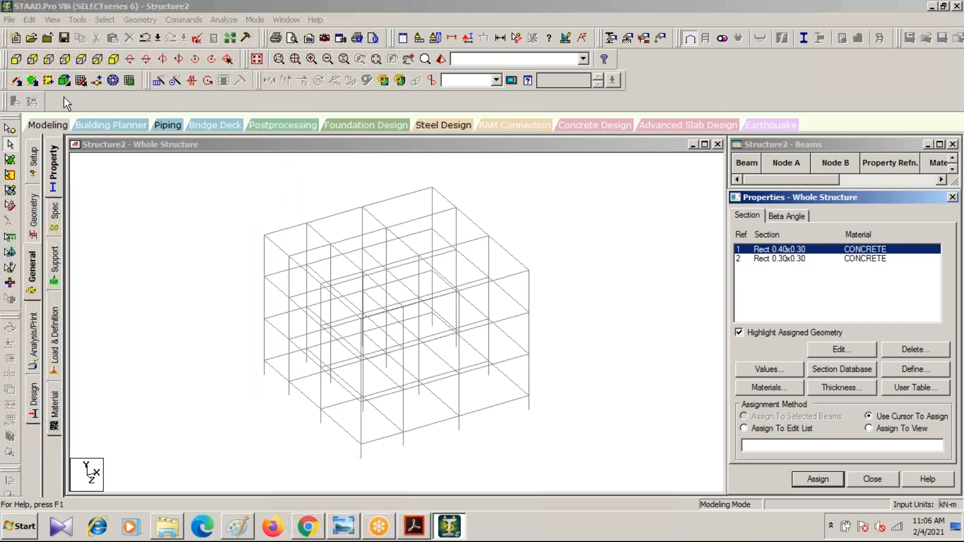
left_click(142, 208)
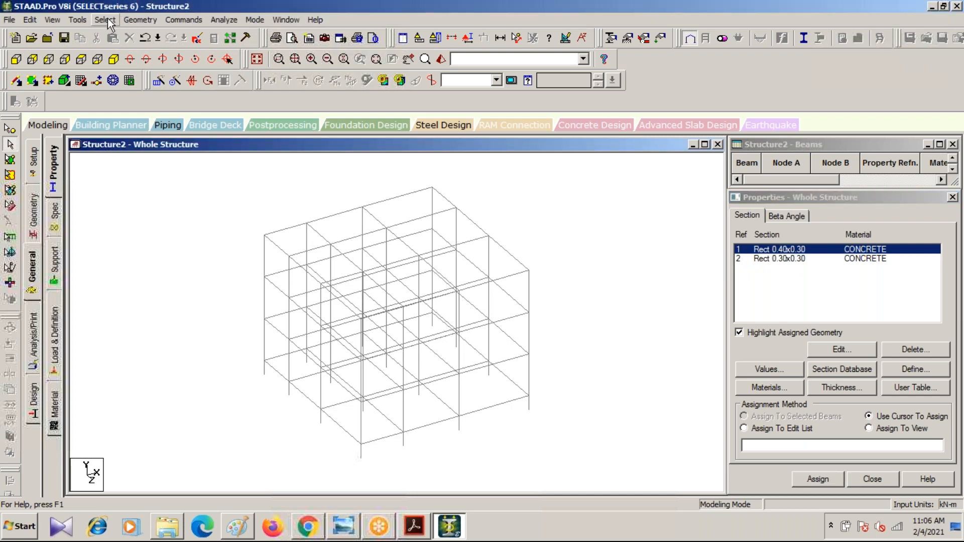
left_click(106, 20)
mouse_move(184, 262)
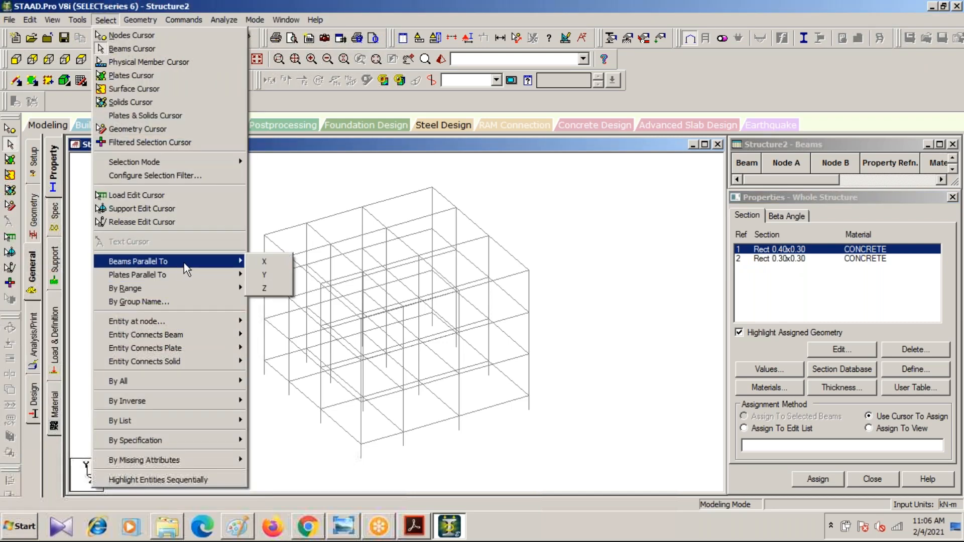
left_click(264, 277)
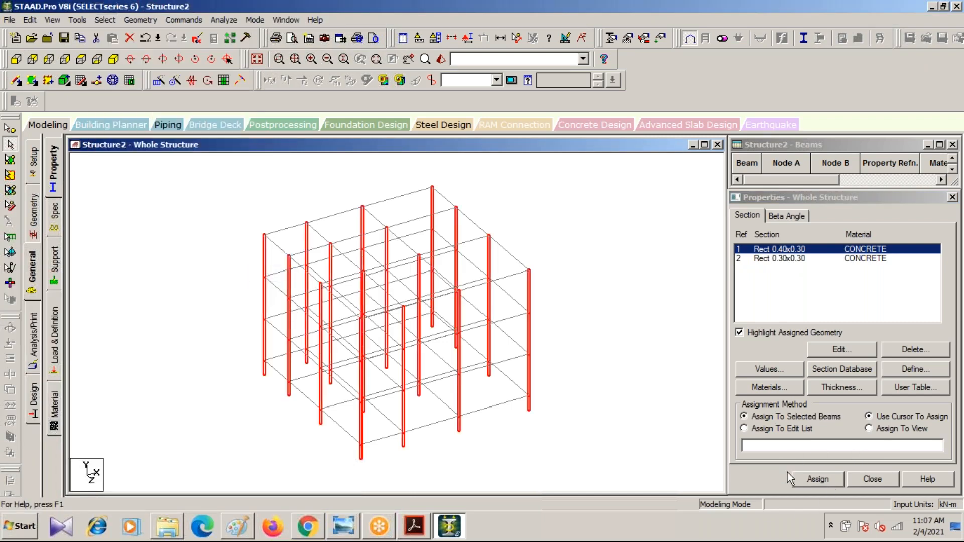
left_click(816, 479)
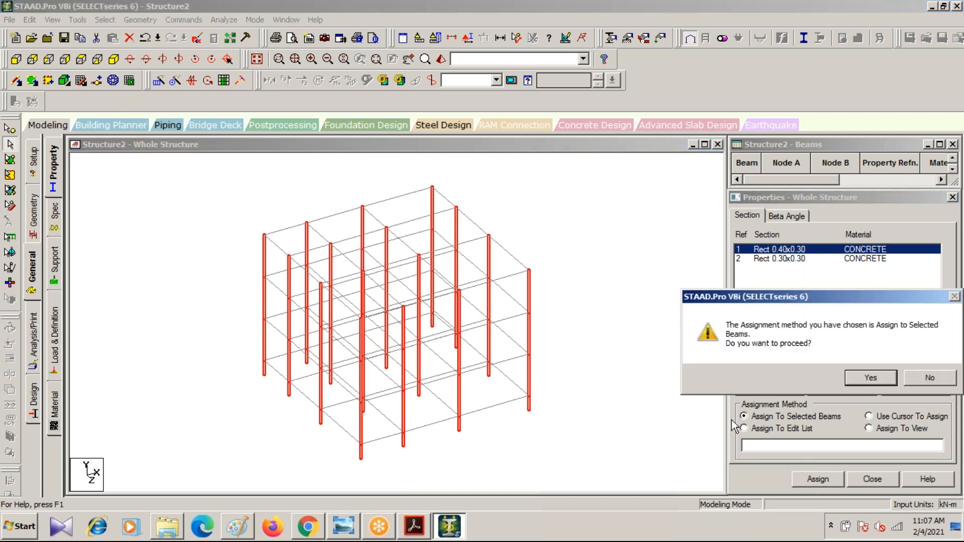
left_click(871, 379)
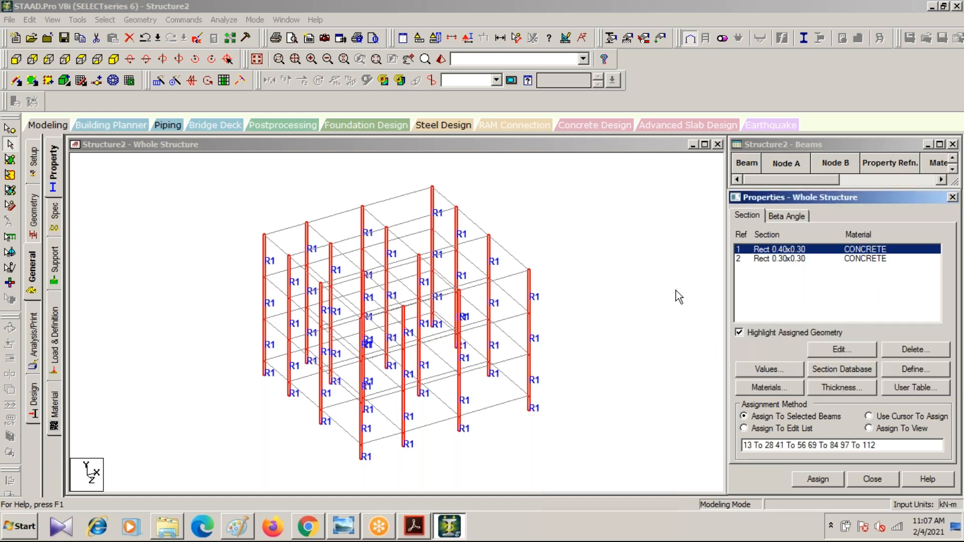
- Assign the Rect 0.30x0.30 section to all beams parallel to X and Z
left_click(785, 258)
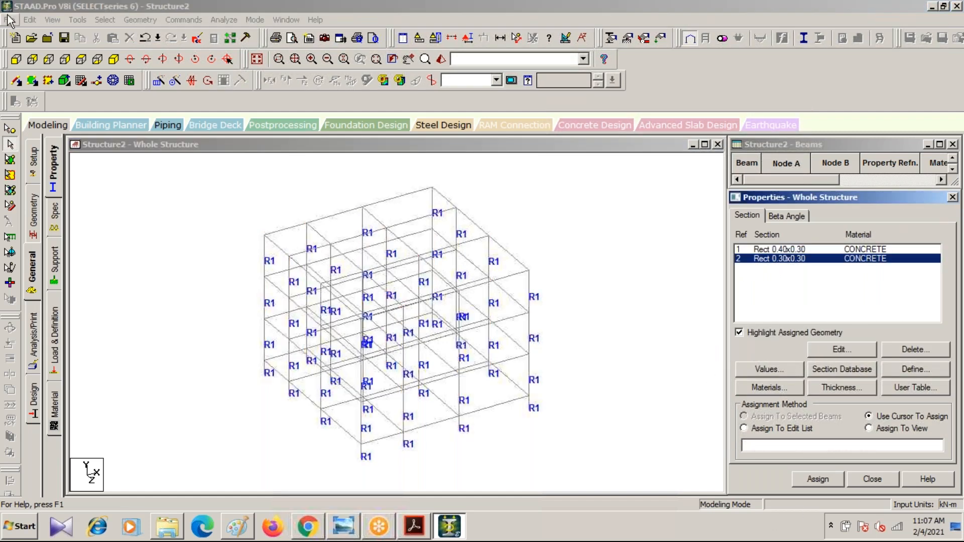
left_click(105, 20)
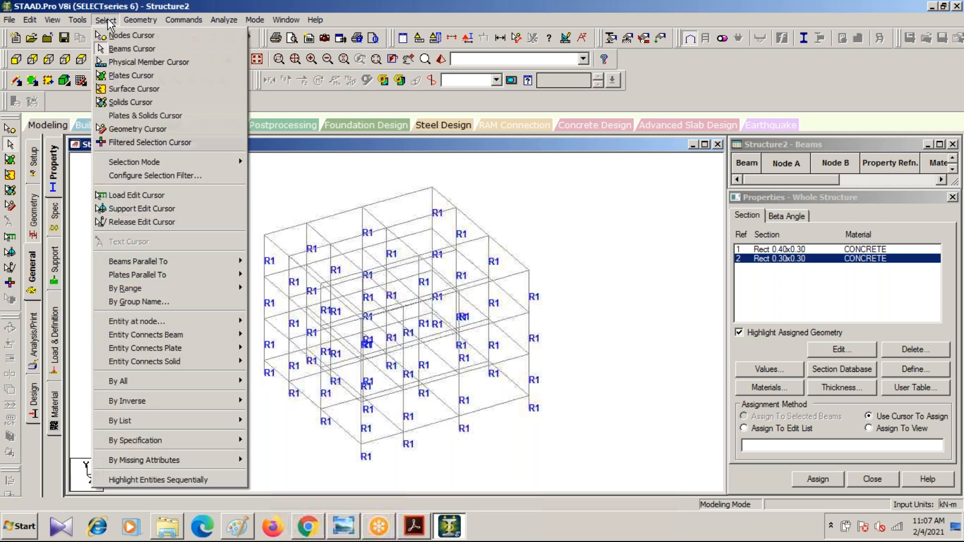
mouse_move(153, 268)
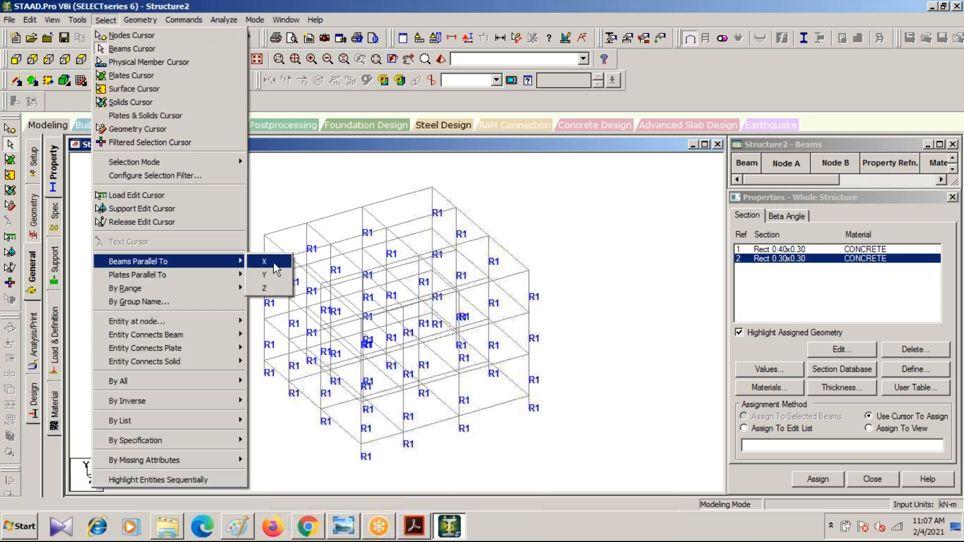
left_click(273, 263)
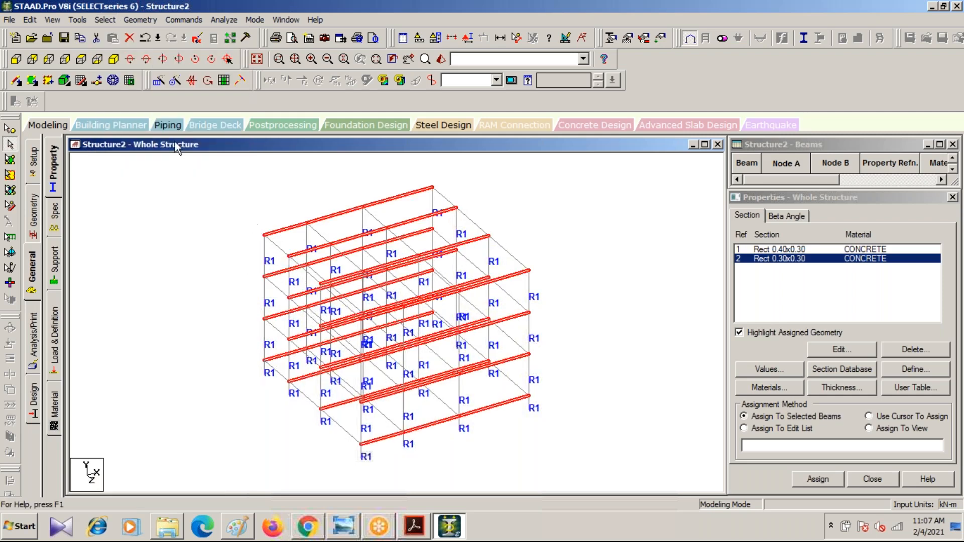
left_click(105, 20)
mouse_move(162, 262)
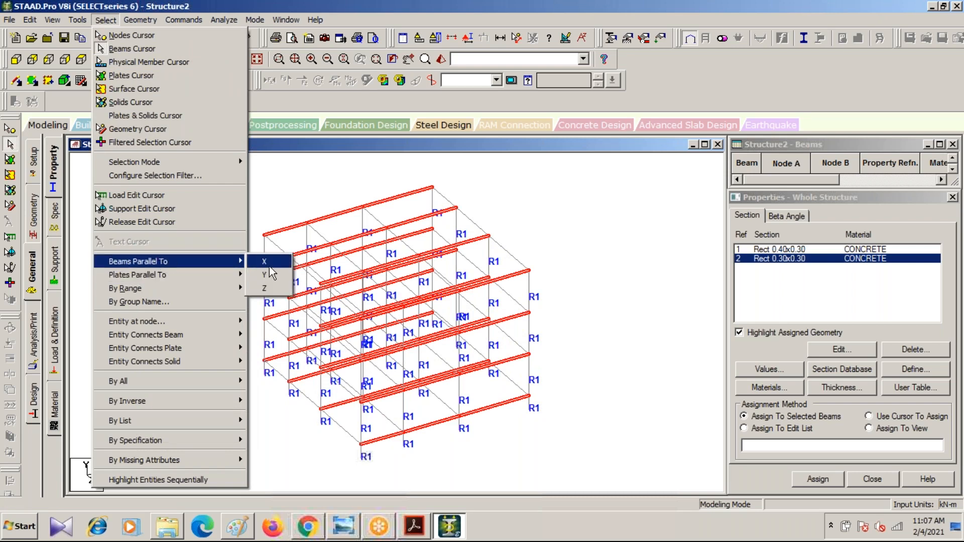
left_click(270, 291)
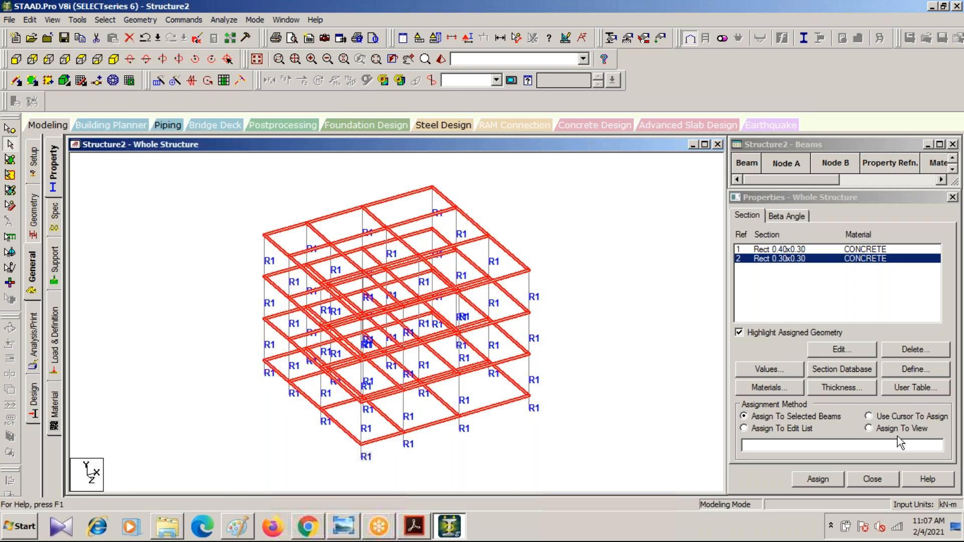
left_click(818, 479)
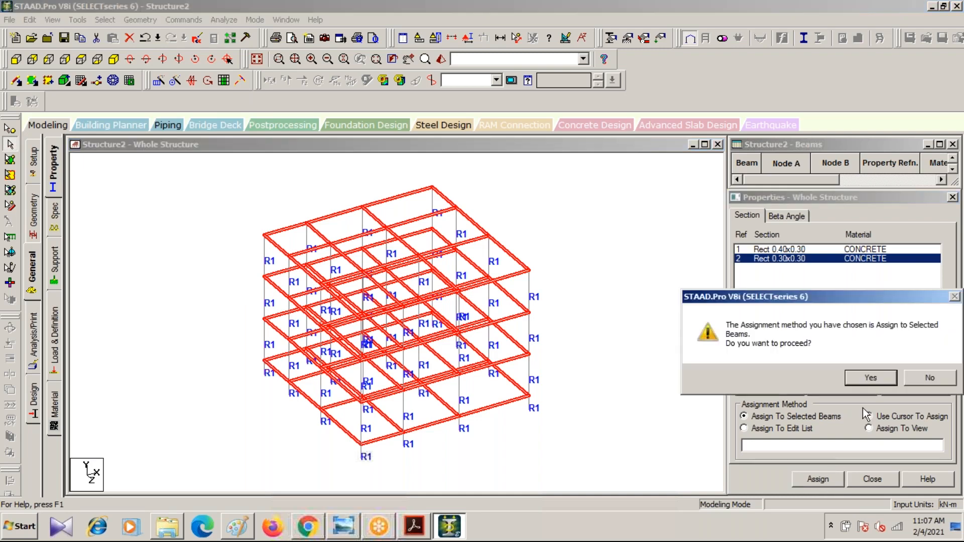
left_click(870, 378)
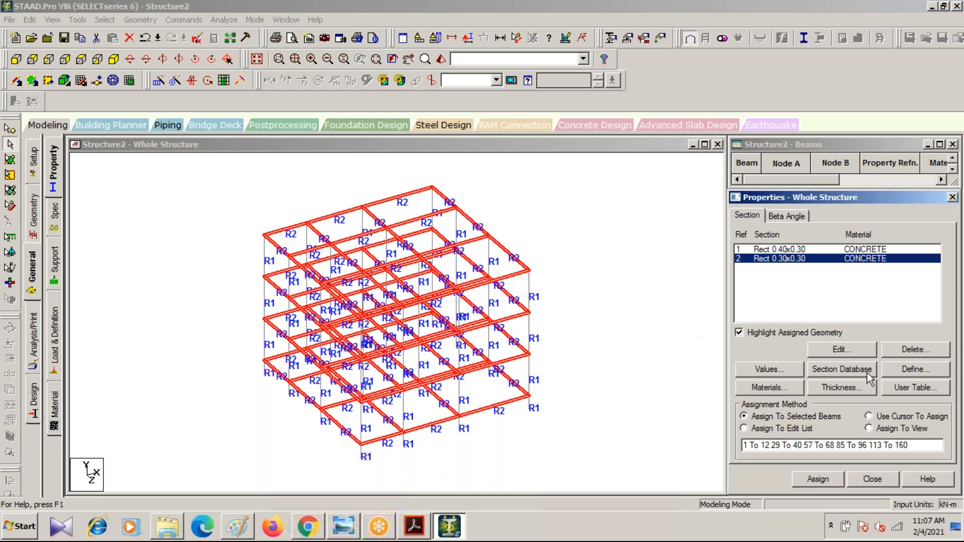
- Inspect the frame with its assigned sections in the 3D rendered view and return to the whole-structure view
left_click(595, 370)
left_click(443, 59)
left_click_drag(606, 366, 381, 281)
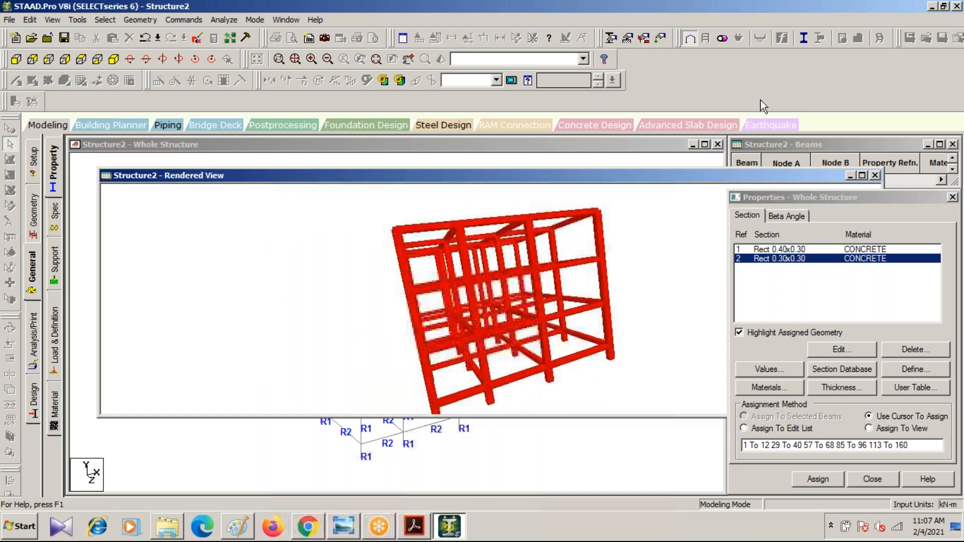
left_click(875, 175)
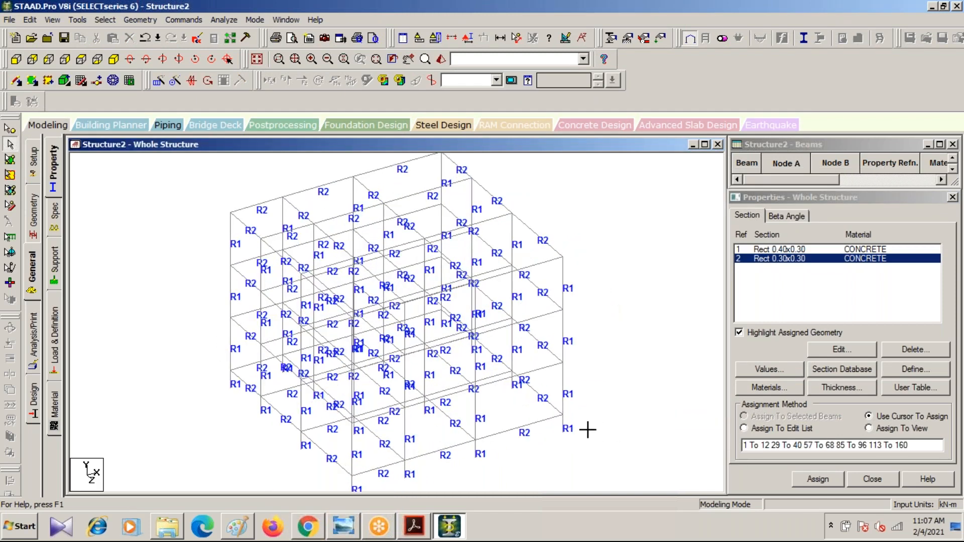
scroll(591, 334, "down", 1)
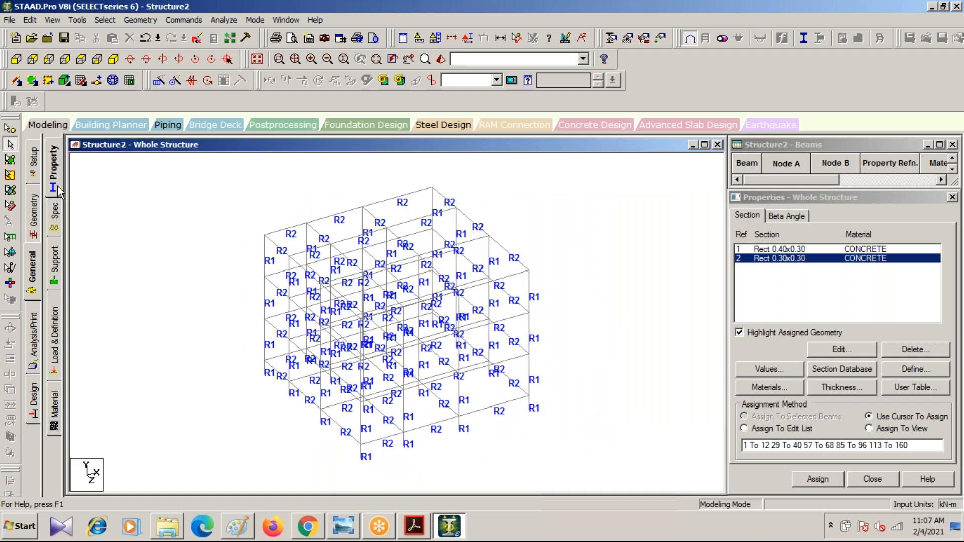
- Create a fixed support and pick it in the list of supports
left_click(55, 226)
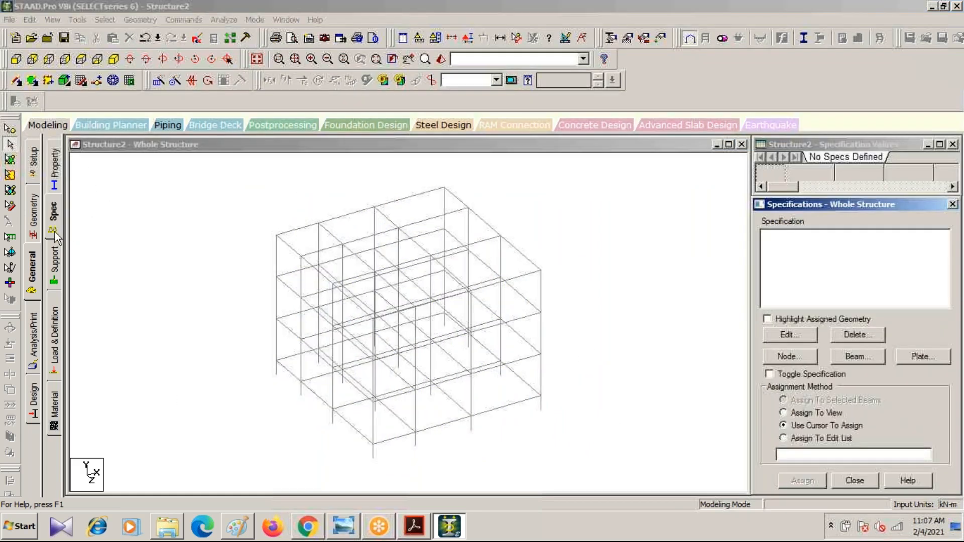
left_click(53, 270)
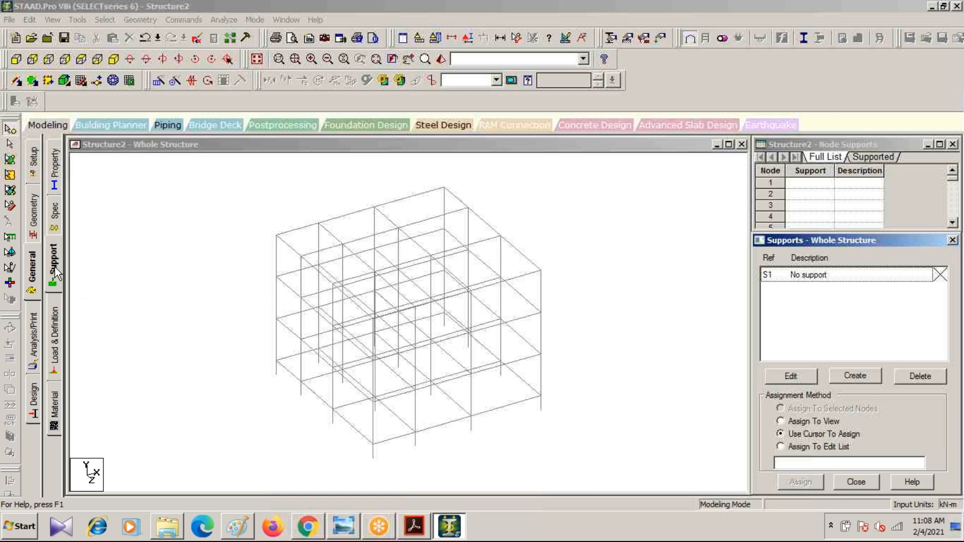
left_click(852, 380)
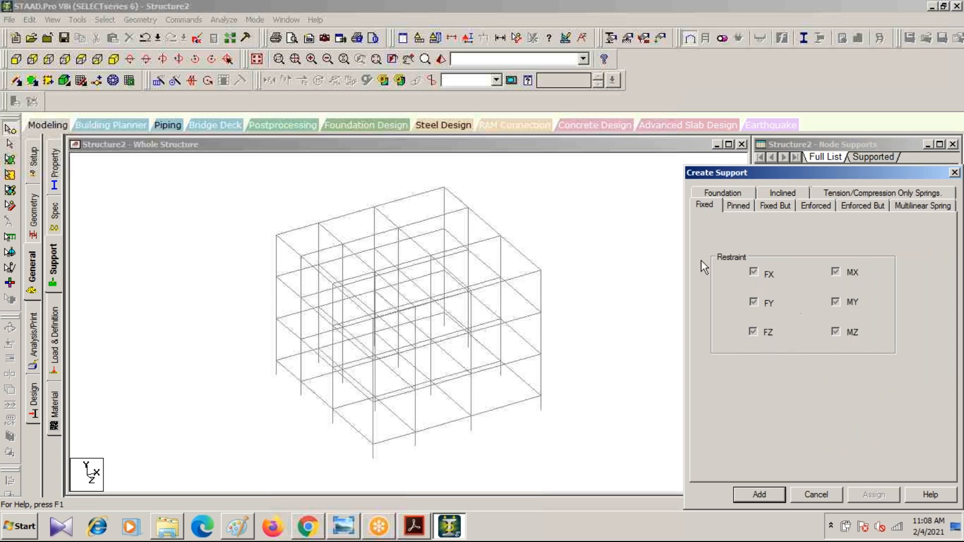
left_click(757, 495)
left_click(816, 290)
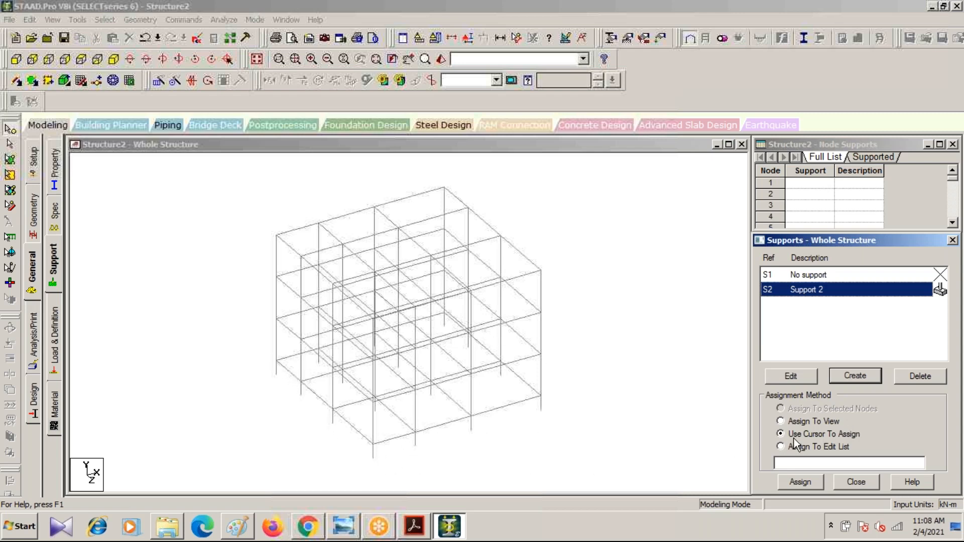
- Assign the fixed support to all column base nodes, selecting them in the front view, and allow the auto save
left_click(416, 446)
left_click(14, 60)
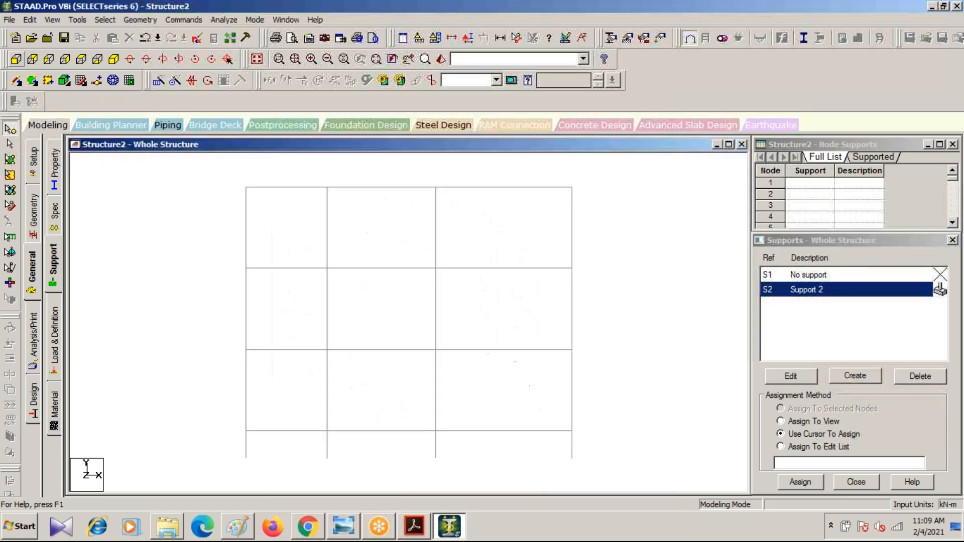
left_click(11, 131)
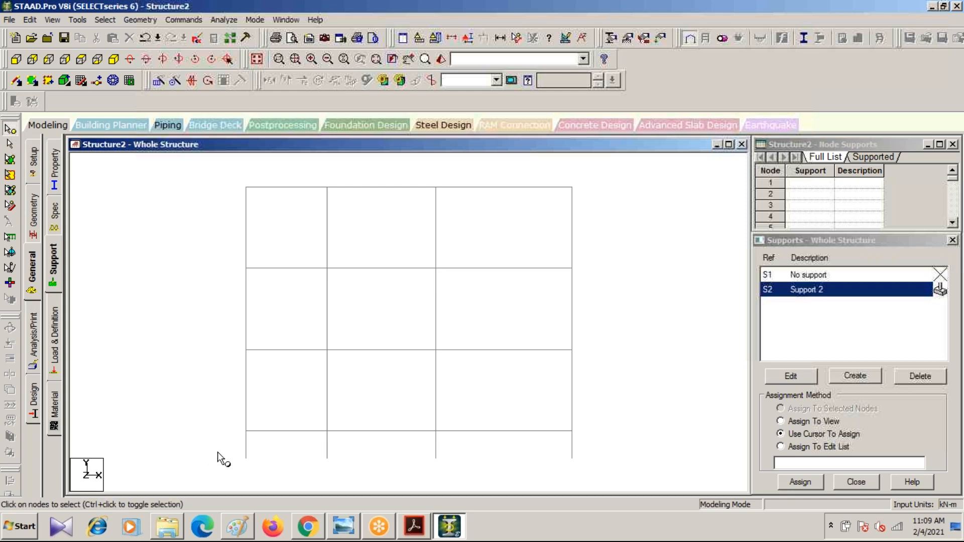
left_click_drag(226, 445, 613, 465)
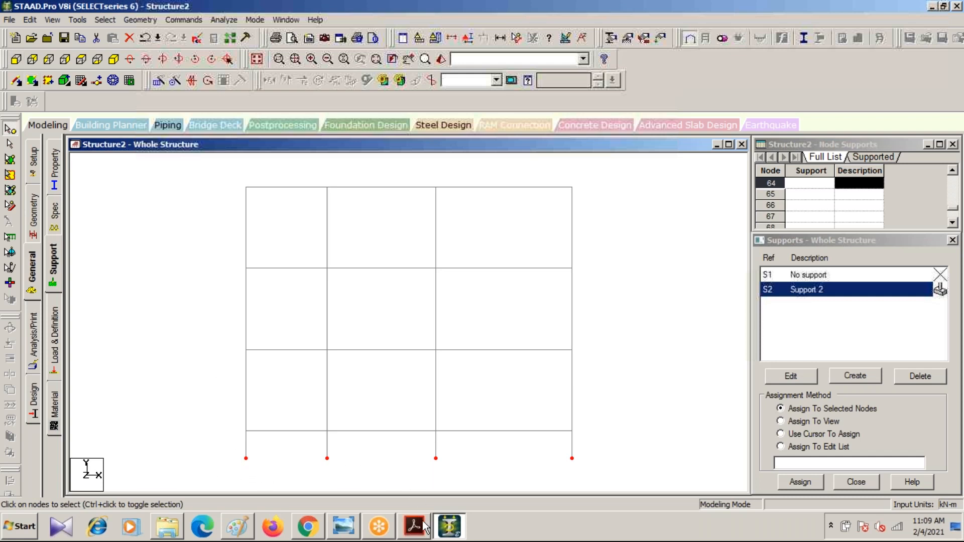
left_click(114, 59)
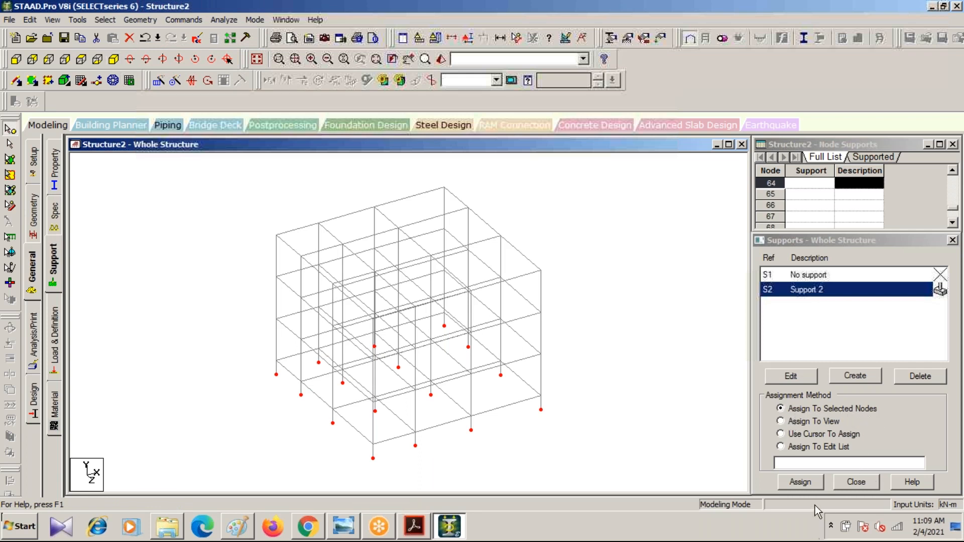
left_click(801, 483)
left_click(883, 398)
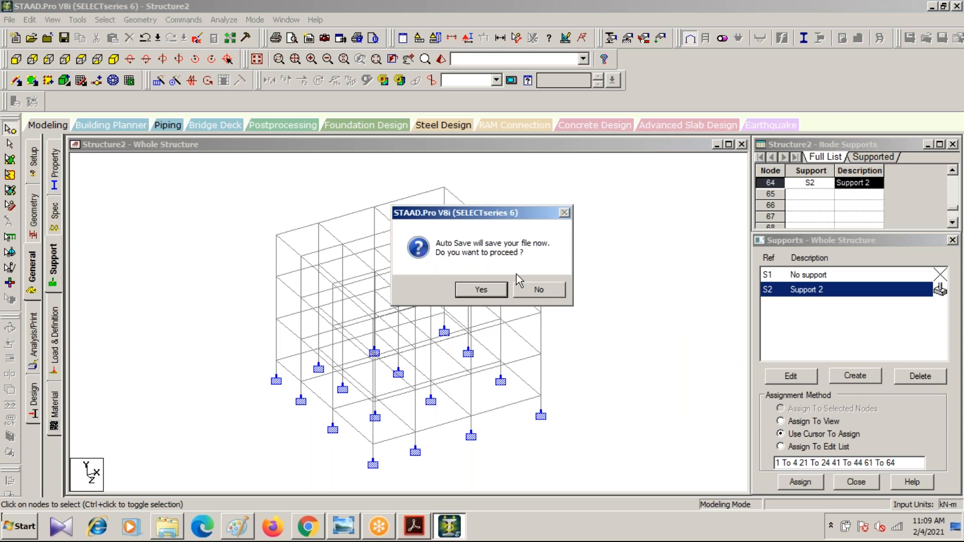
left_click(463, 291)
left_click(381, 276)
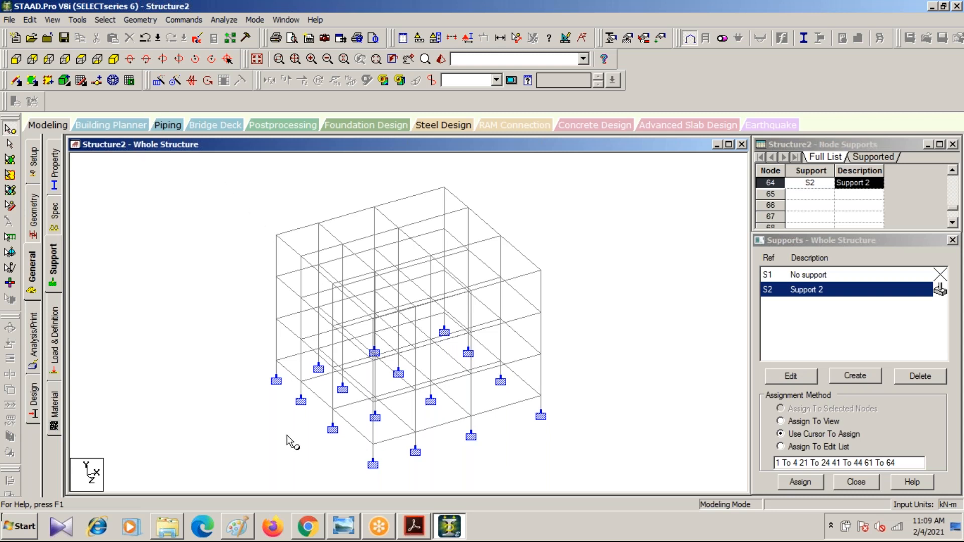
- Check the assigned supports from the side of the frame and return to the isometric view
left_click(49, 62)
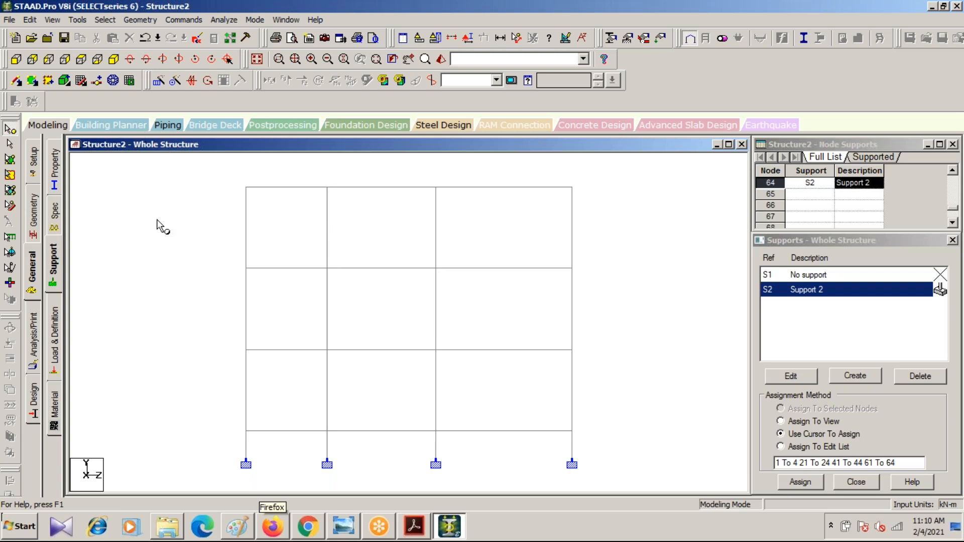
left_click(114, 59)
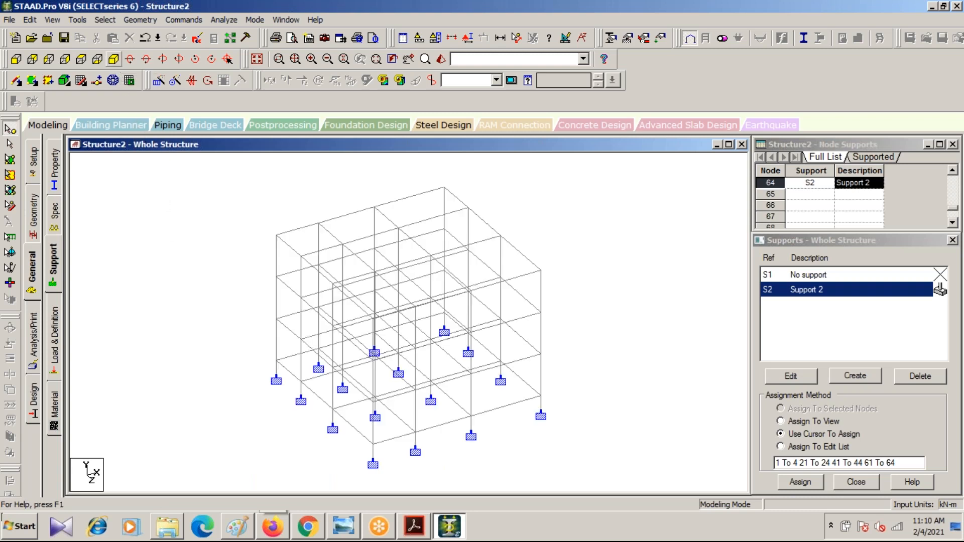
left_click(799, 483)
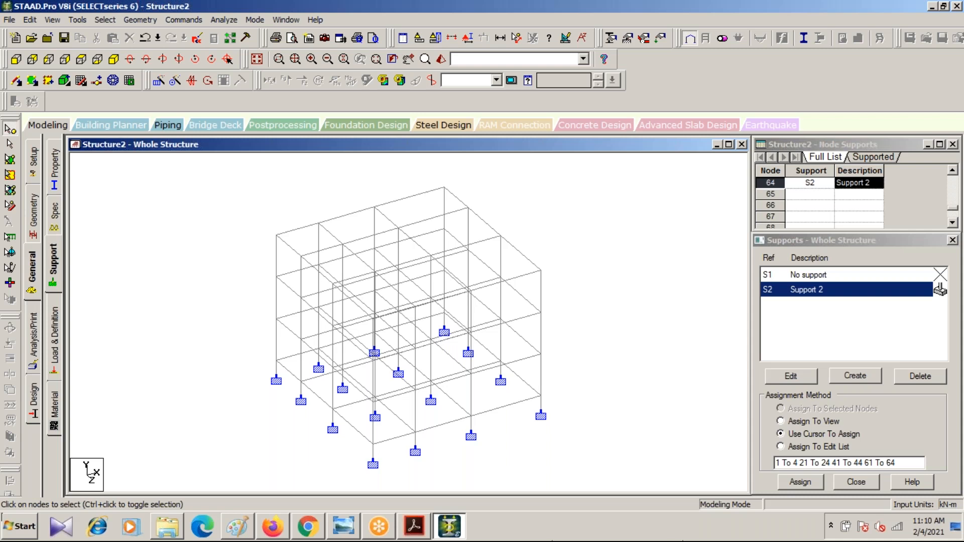
left_click(686, 25)
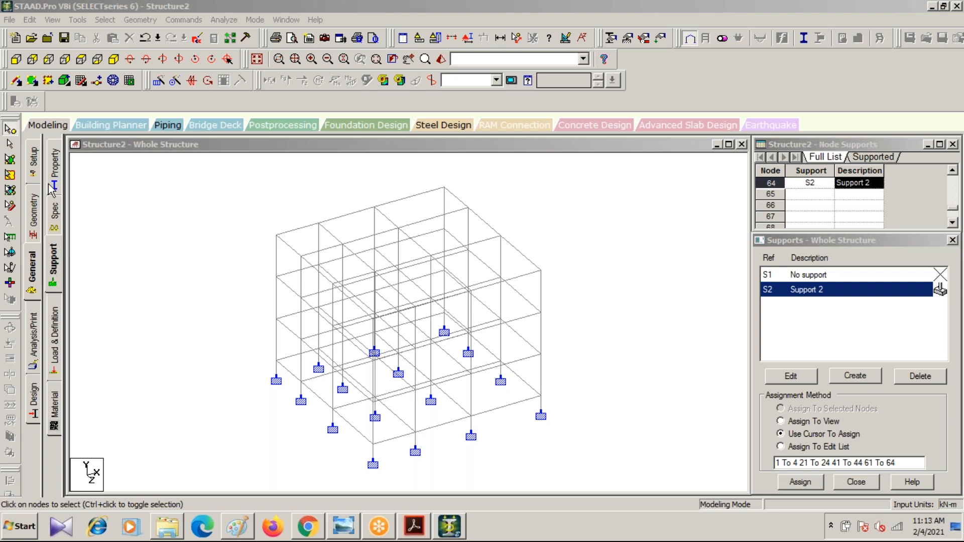
- Open the Load & Definition settings for the structure and switch to Chrome
left_click(57, 349)
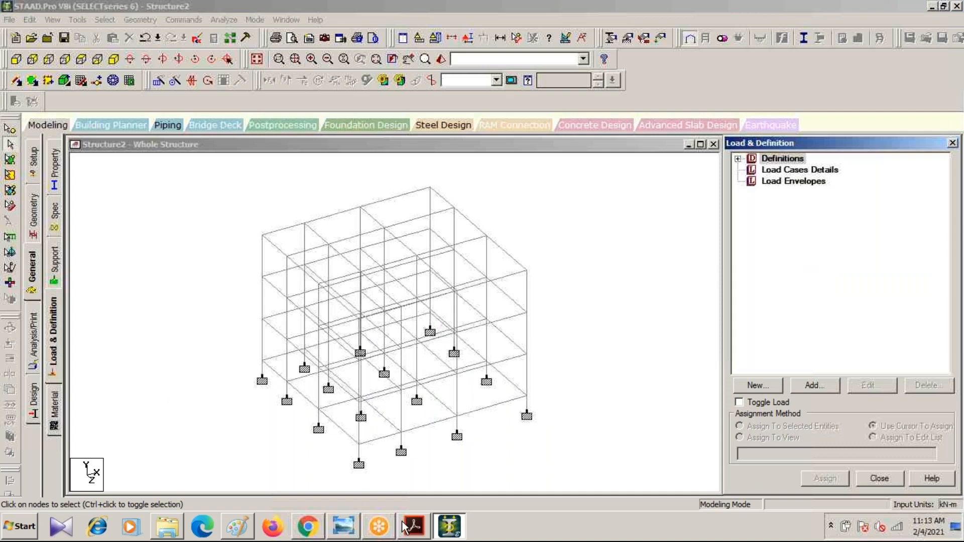
left_click(305, 528)
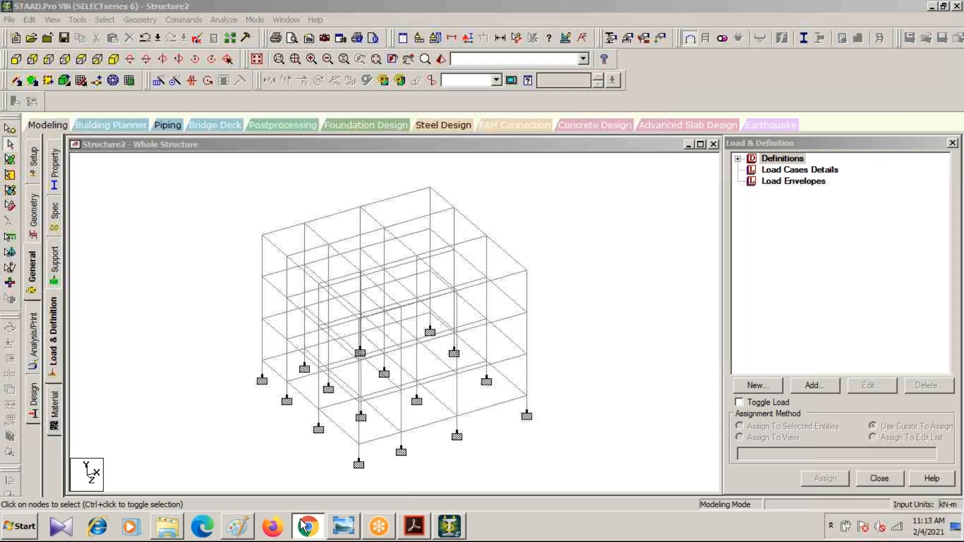
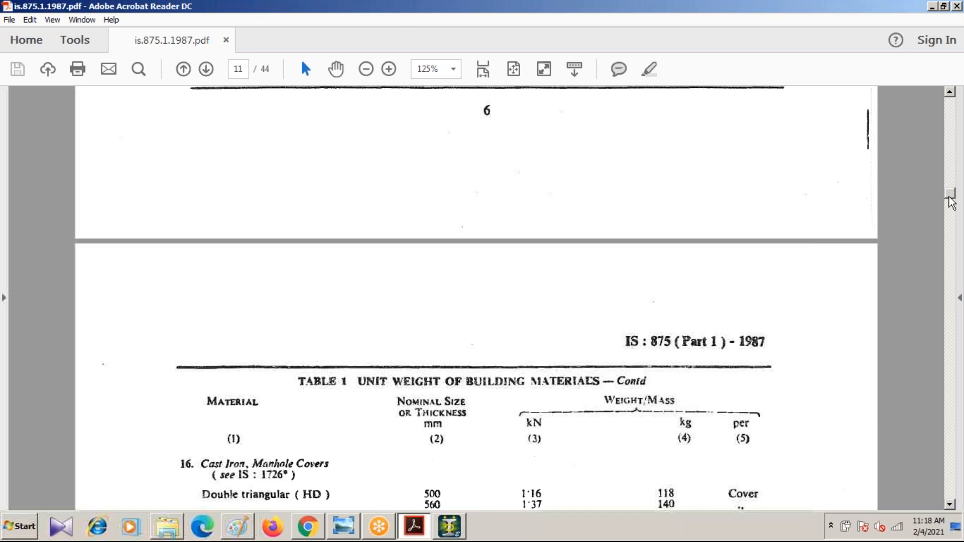
- Review is.875.1.1987.pdf from its beginning, covering the title page and the contents list of building materials
left_click_drag(950, 200, 951, 98)
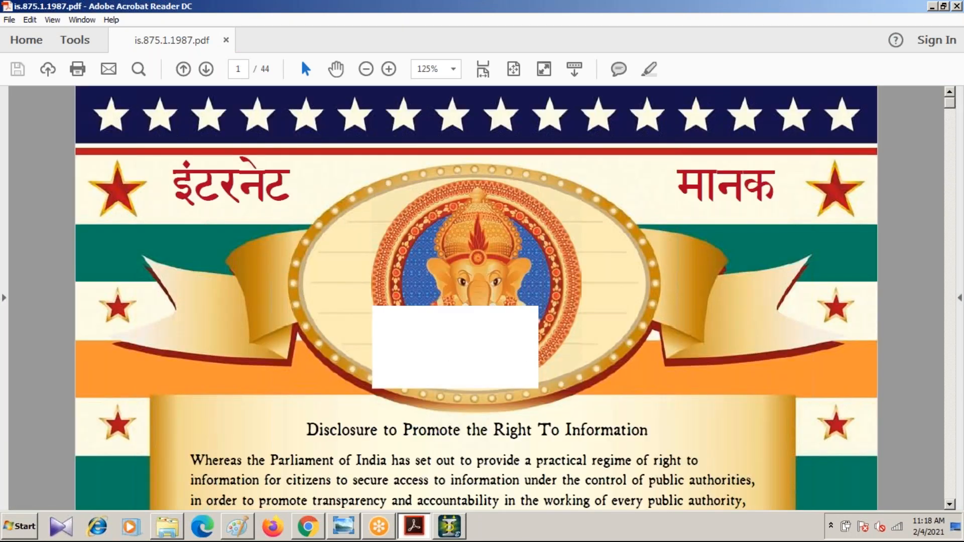
scroll(553, 291, "down", 3)
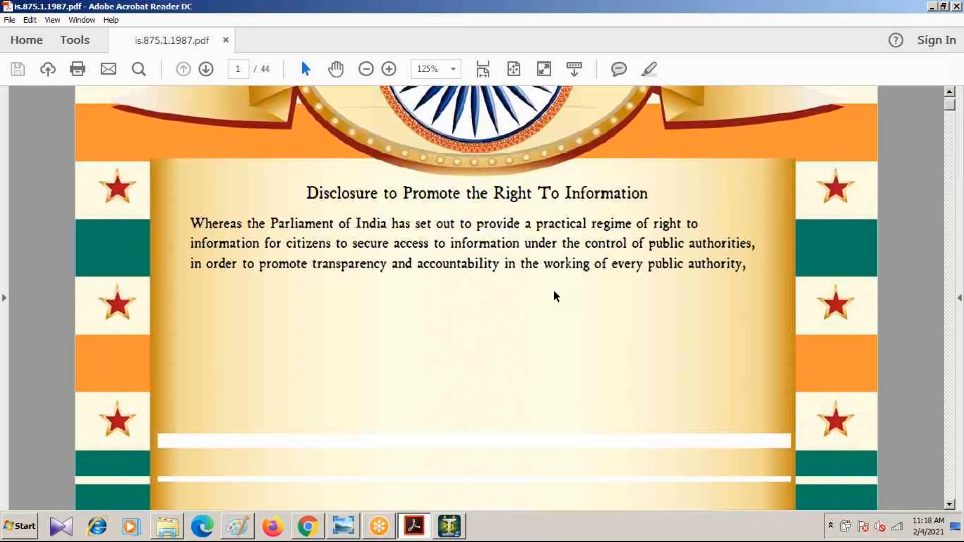
scroll(553, 293, "down", 7)
scroll(551, 289, "down", 5)
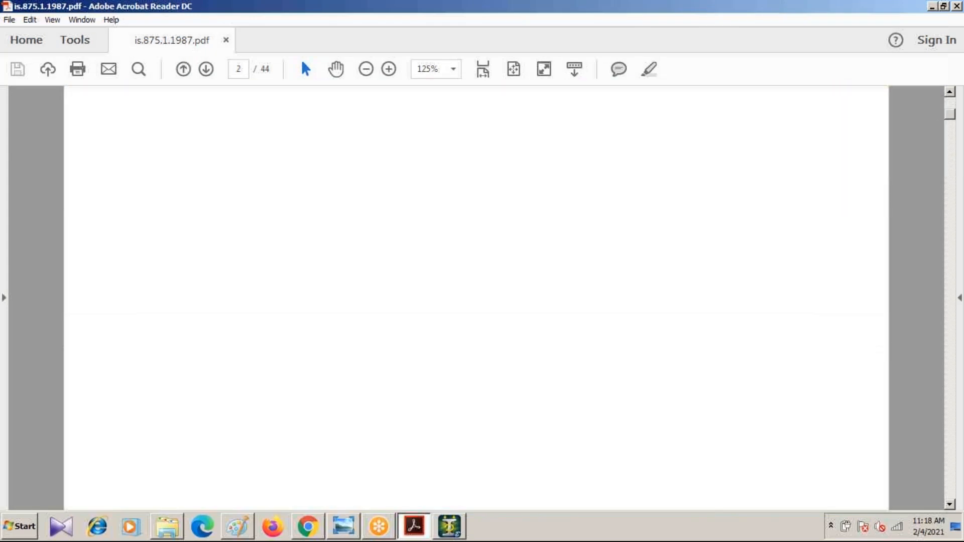
scroll(552, 292, "down", 8)
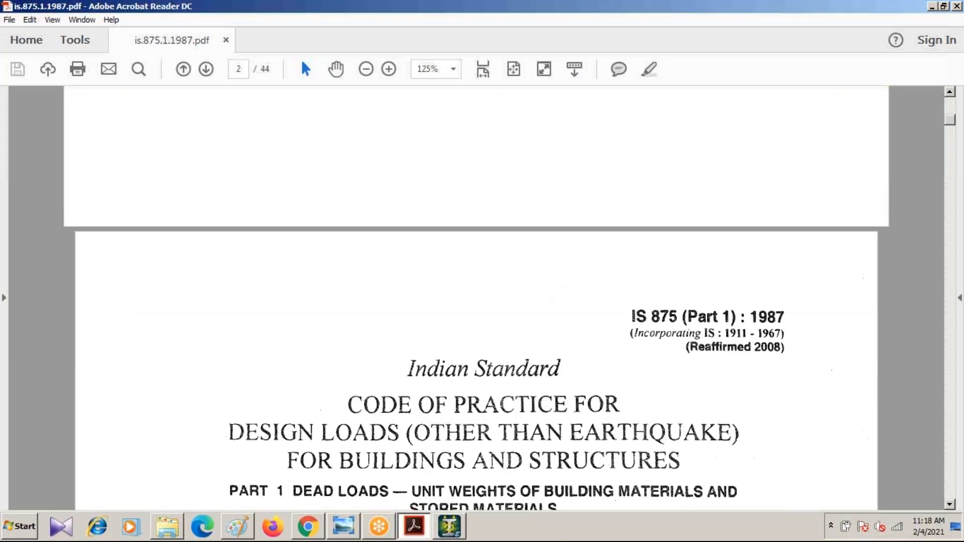
scroll(551, 283, "down", 1)
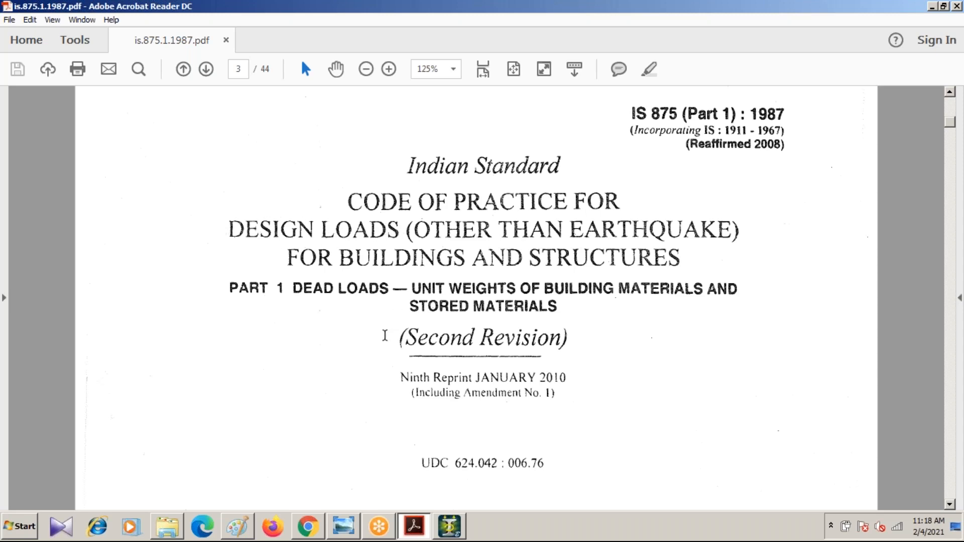
scroll(376, 336, "down", 5)
scroll(373, 337, "down", 15)
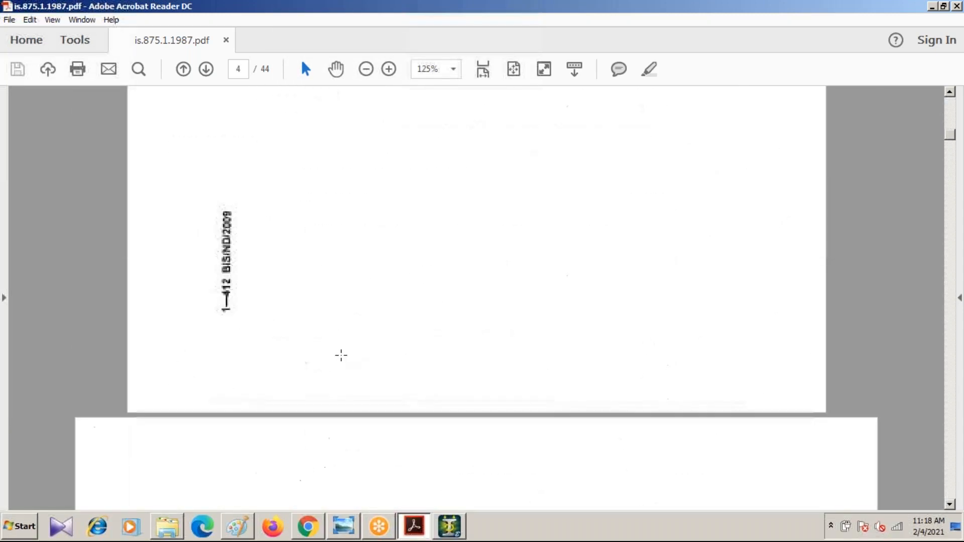
scroll(340, 355, "down", 10)
scroll(322, 179, "up", 4)
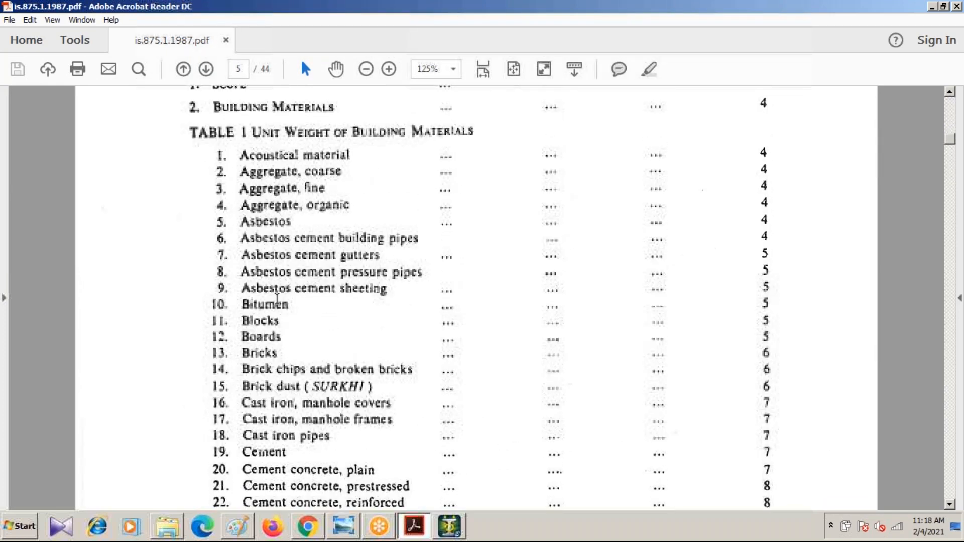
scroll(322, 178, "up", 2)
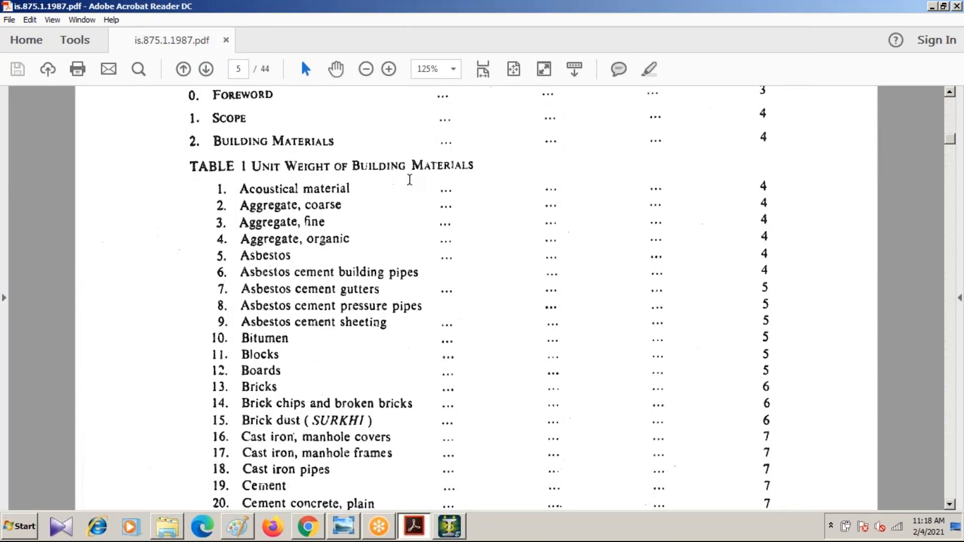
scroll(271, 322, "down", 20)
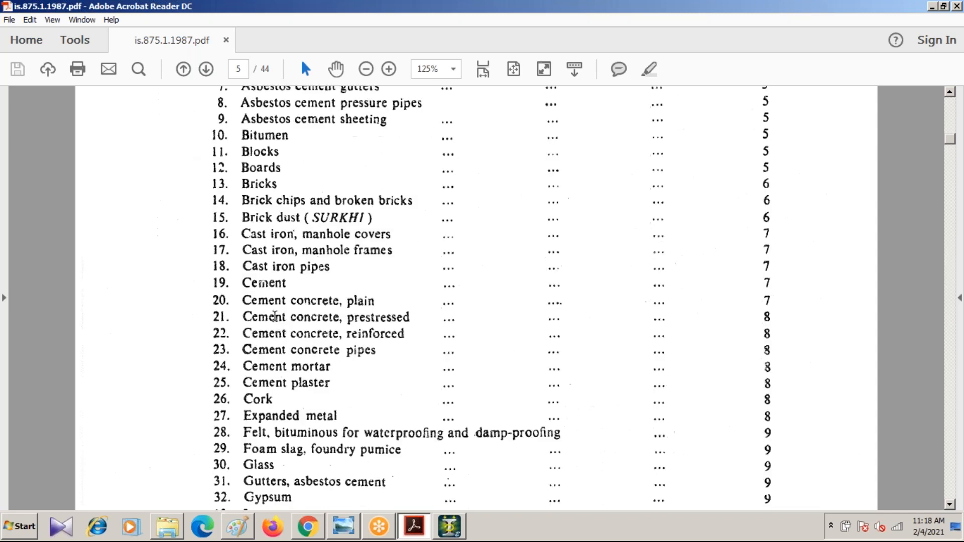
scroll(271, 322, "down", 20)
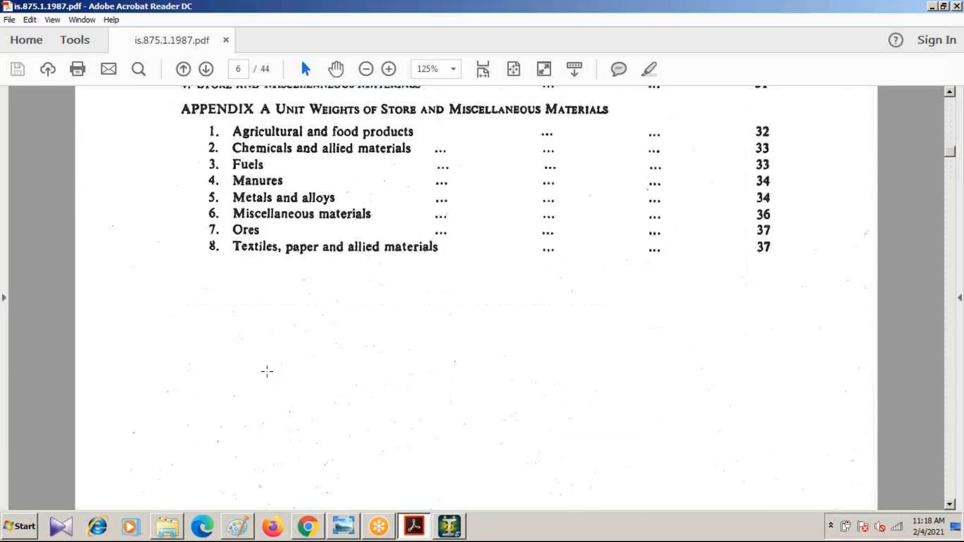
- Read through the foreword and Table 1, Unit Weight of Building Materials, as far as the Boards entry
scroll(267, 370, "down", 10)
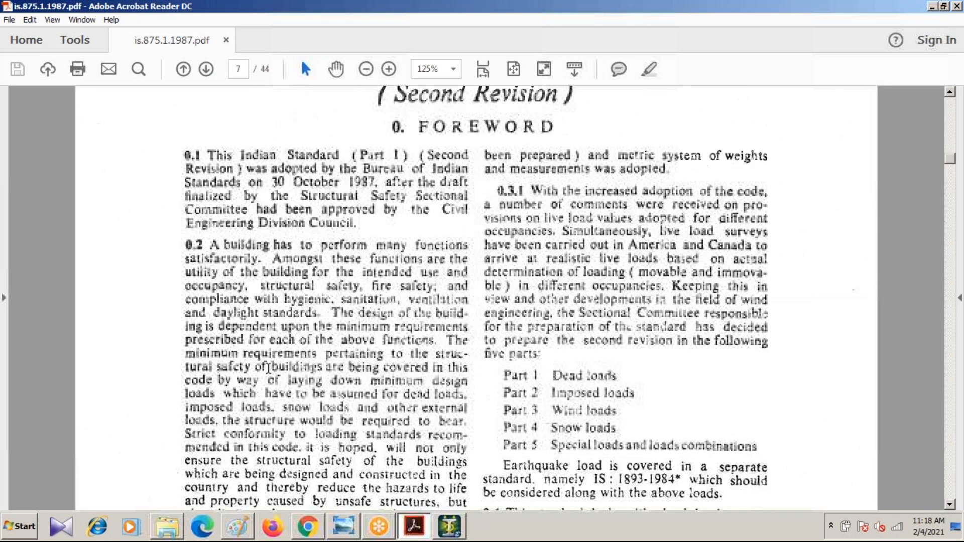
scroll(268, 369, "down", 2)
scroll(268, 369, "down", 15)
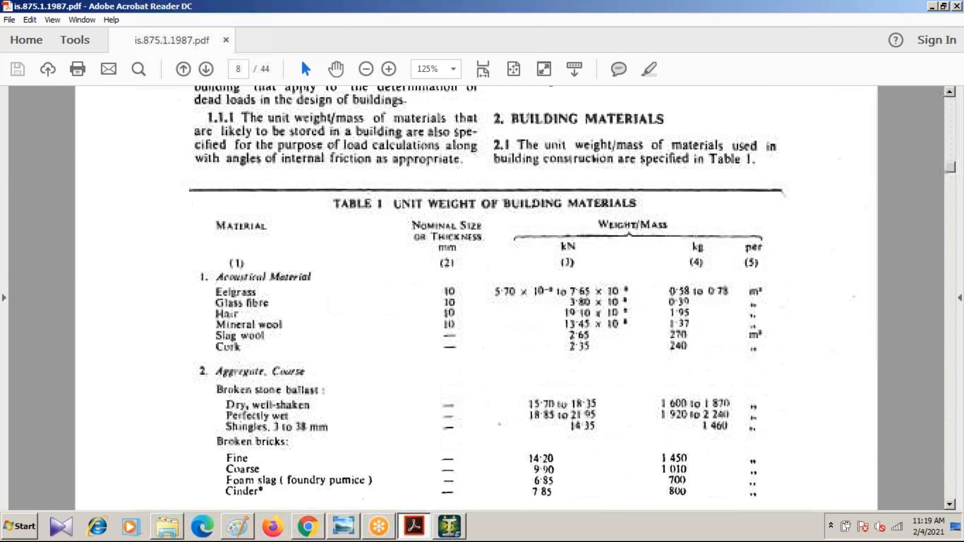
scroll(269, 369, "down", 5)
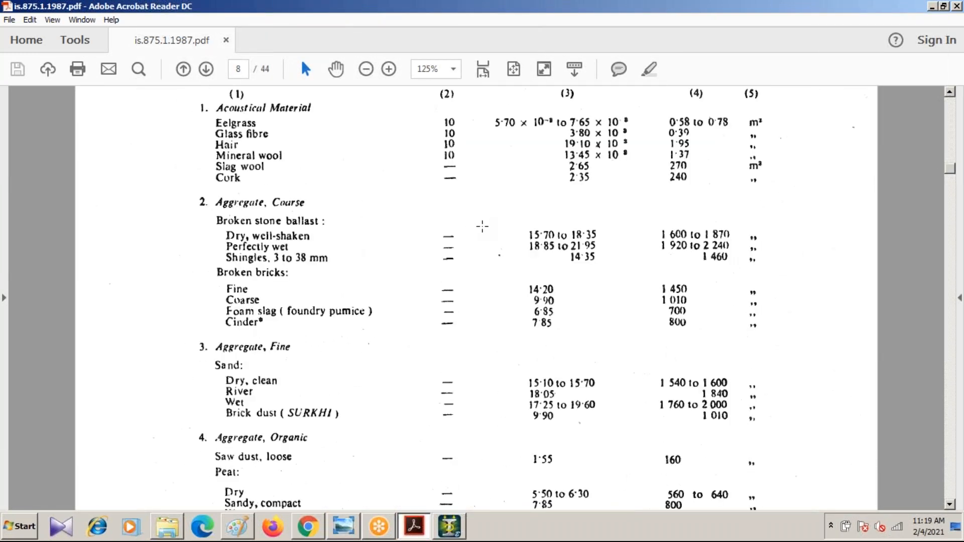
scroll(366, 391, "down", 14)
scroll(300, 423, "down", 18)
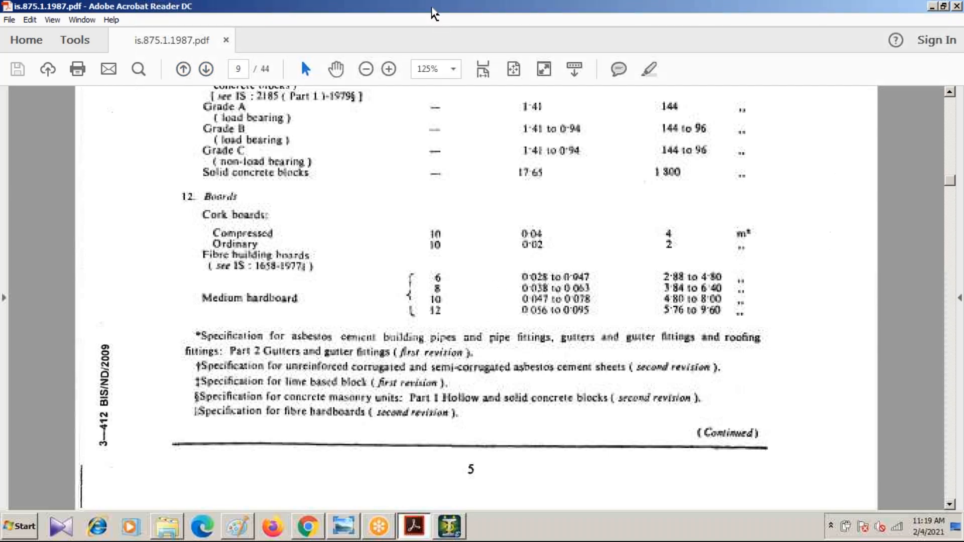
- Minimize the PDF, view the slide on dead load components, end the slide show and switch back to STAAD.Pro
double_click(434, 15)
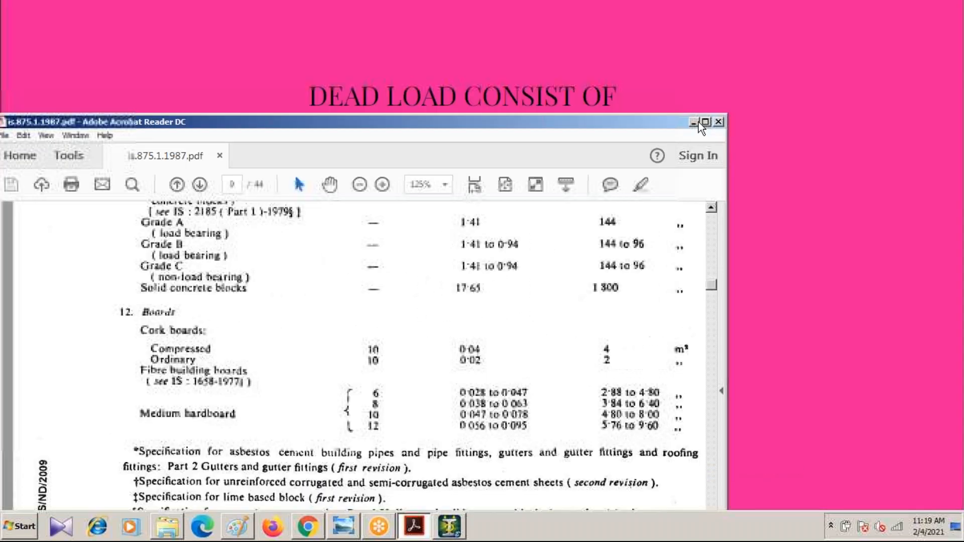
left_click(693, 122)
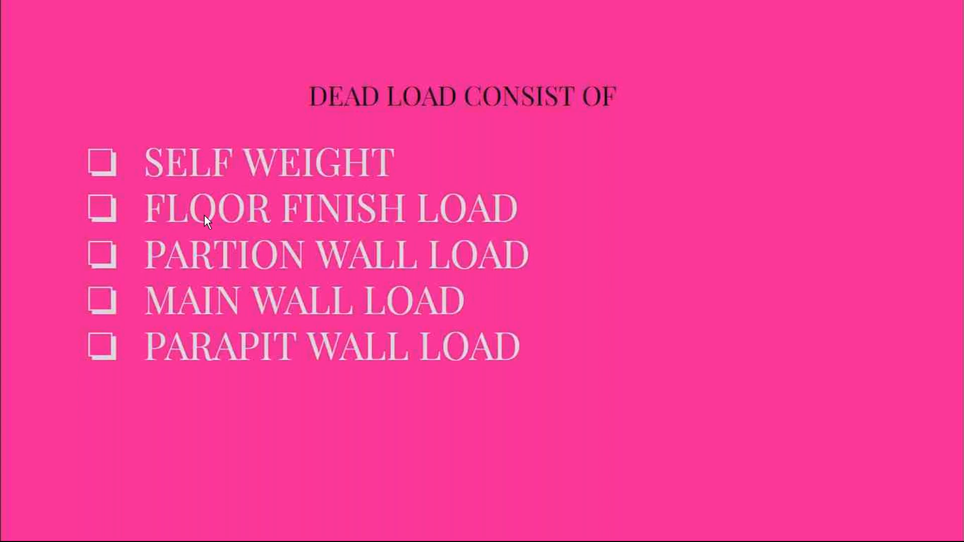
key("Escape")
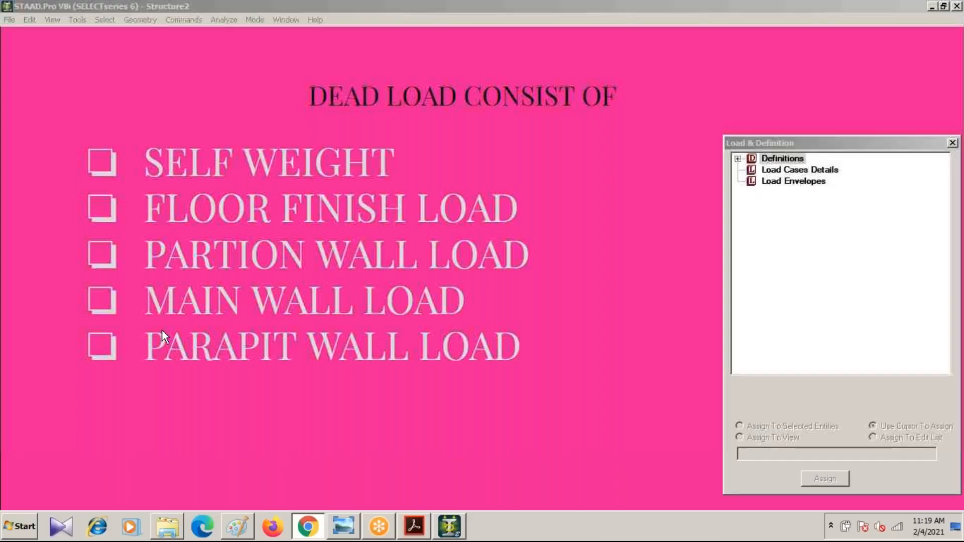
mouse_move(402, 539)
left_click(449, 527)
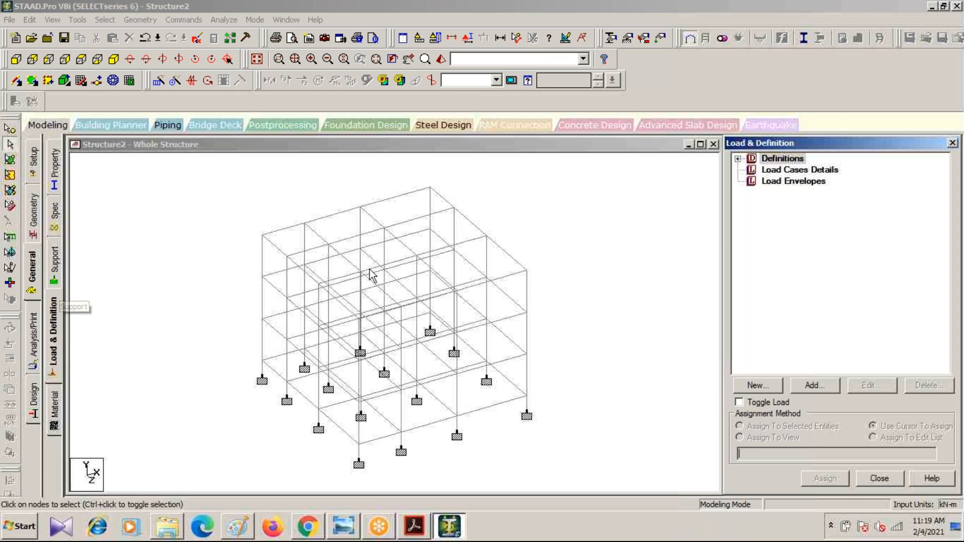
- Examine the seismic definition parameters for Indian: IS 1893 - 2002/2005 without adding a definition
left_click(738, 158)
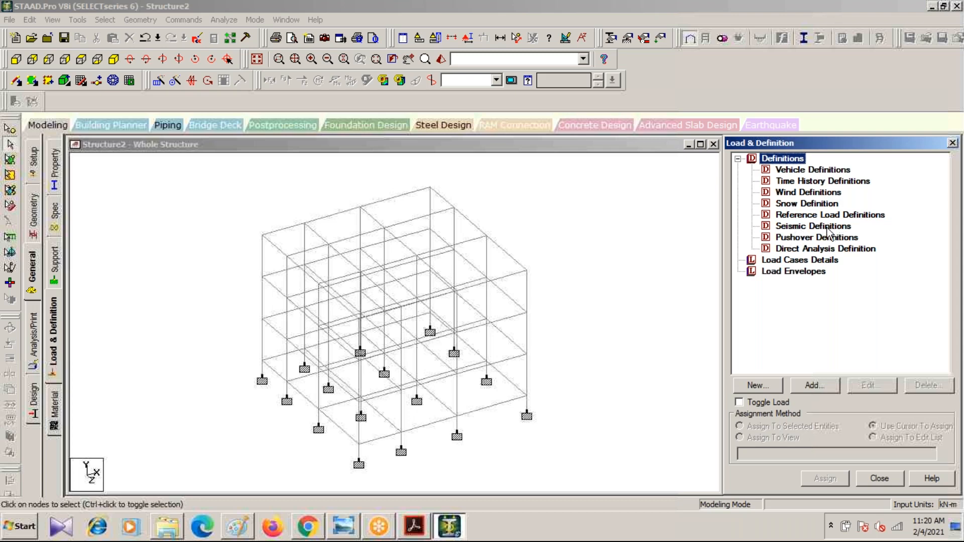
left_click(802, 232)
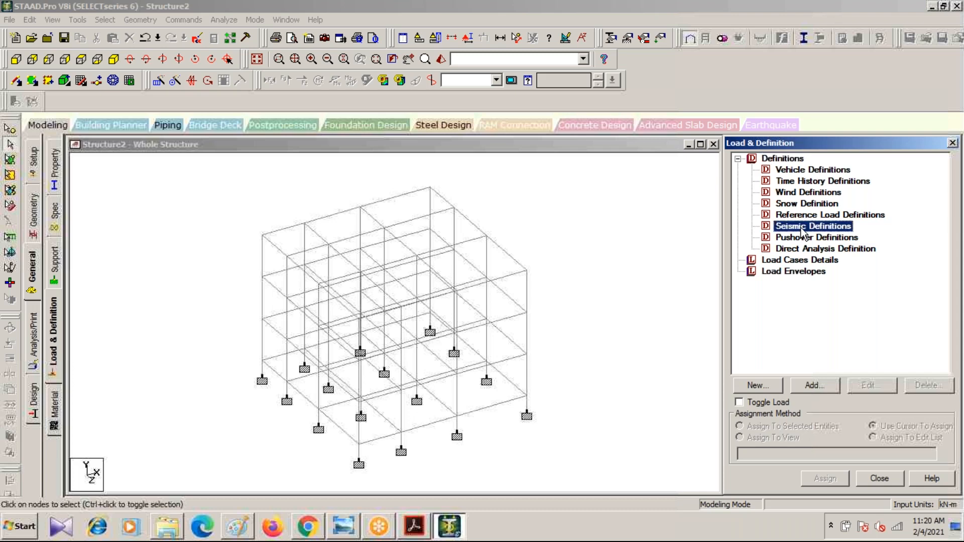
left_click(809, 390)
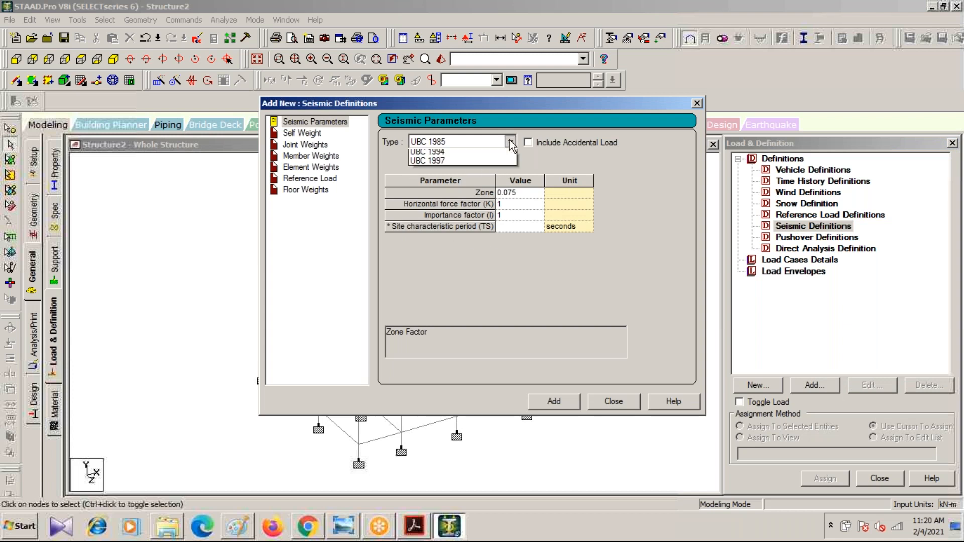
left_click(510, 142)
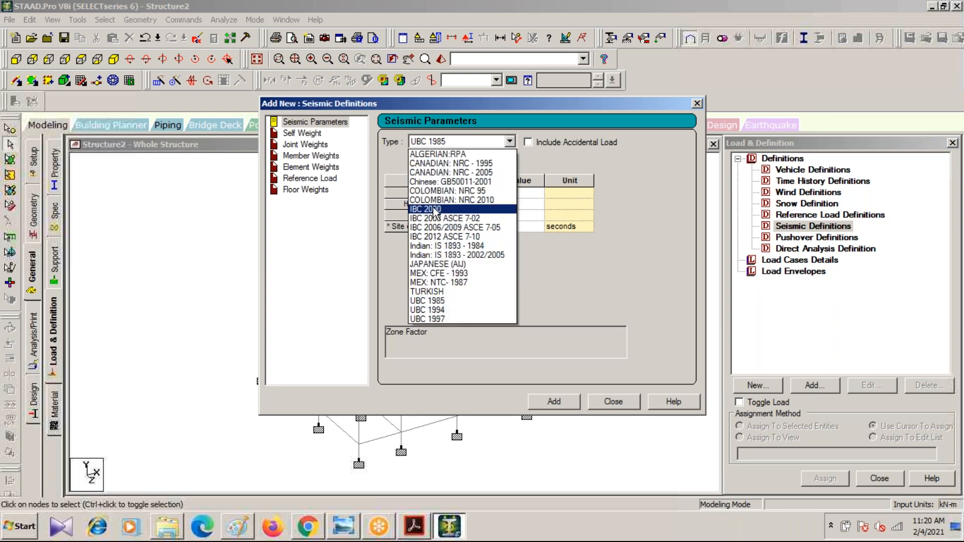
left_click(432, 256)
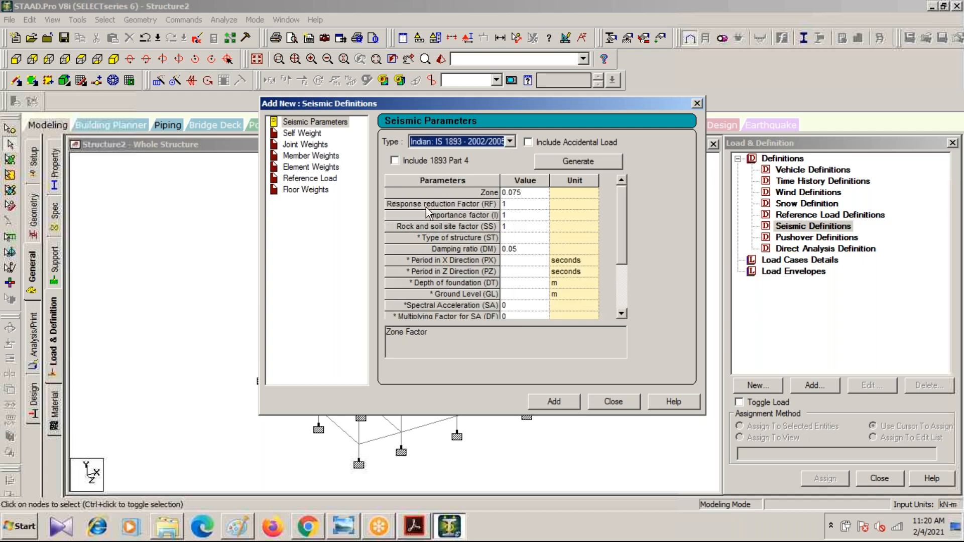
left_click(503, 226)
type("1")
left_click(696, 104)
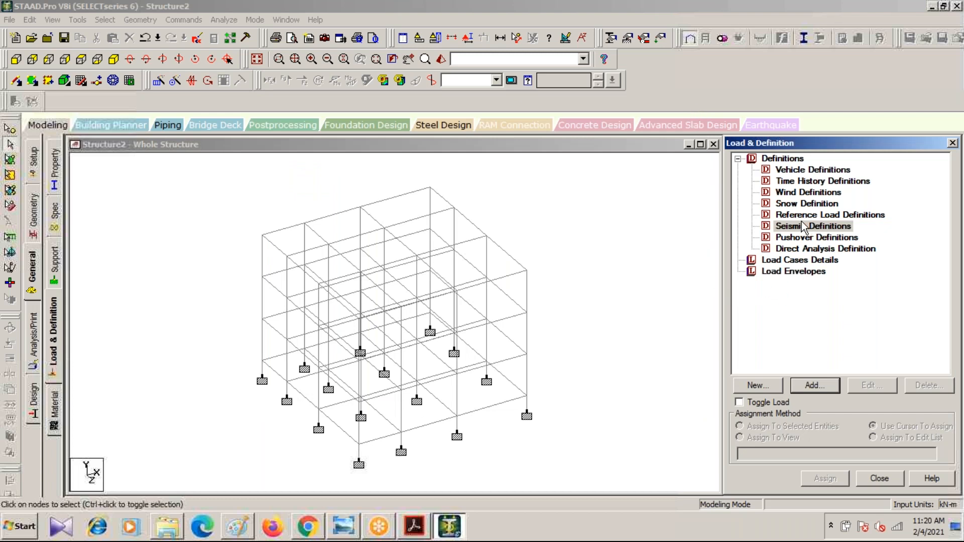
- Add primary load case 1 with loading type Dead and the title DL
left_click(782, 260)
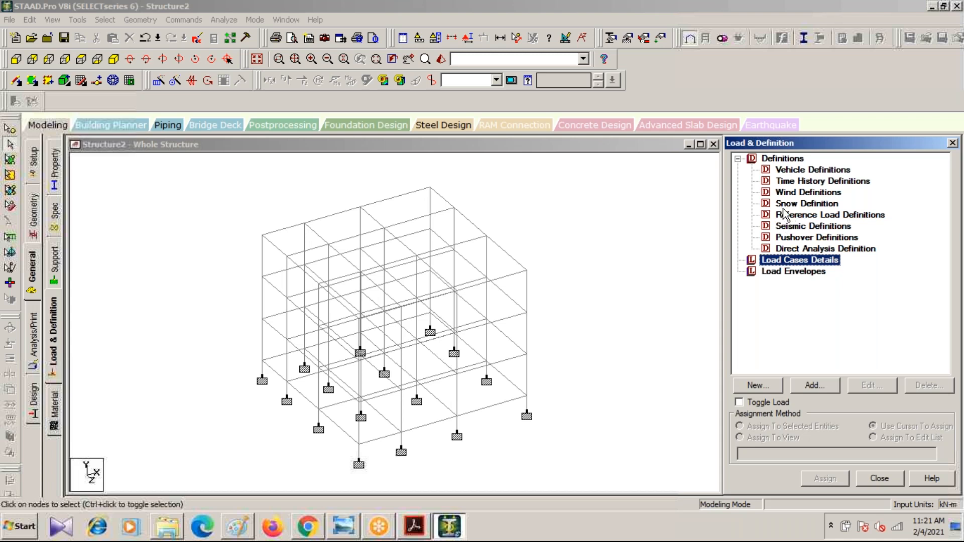
left_click(737, 159)
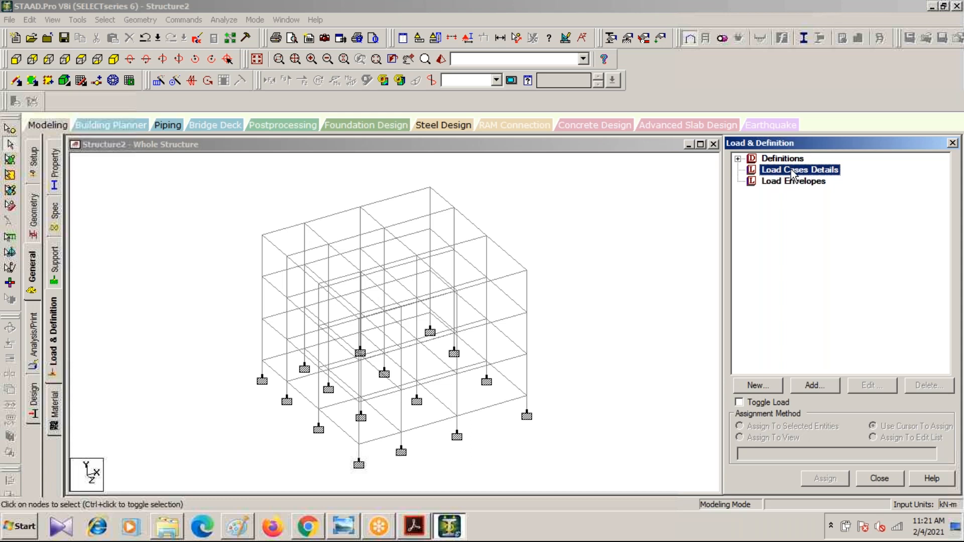
left_click(803, 385)
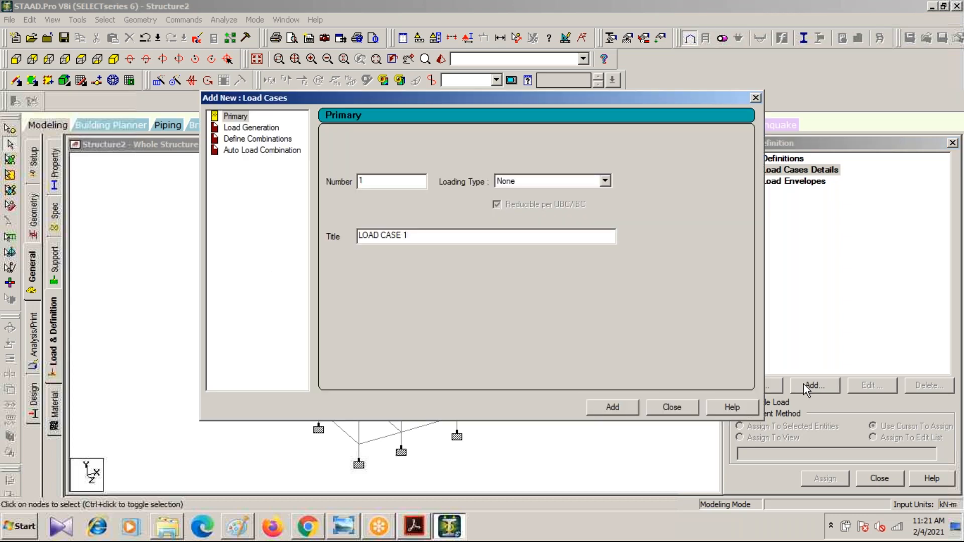
left_click(605, 182)
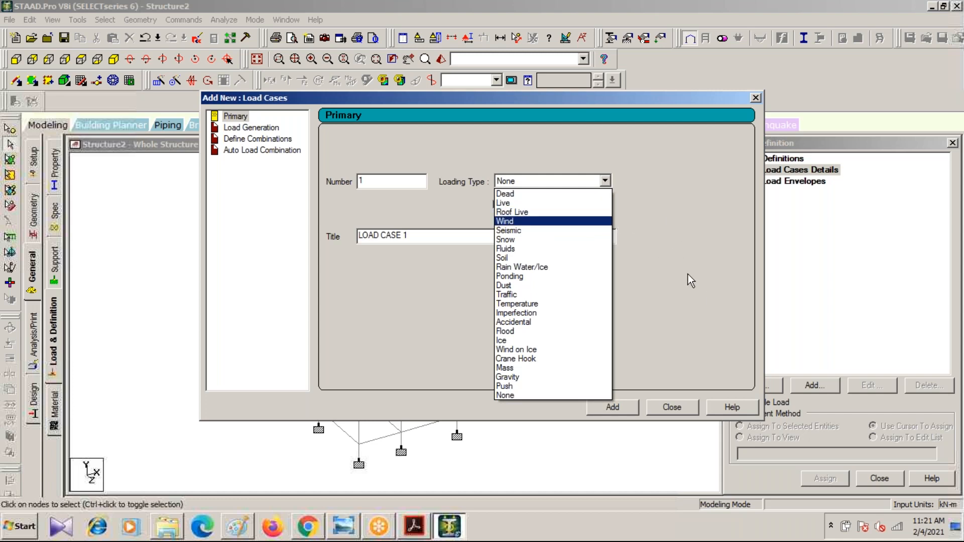
left_click(505, 193)
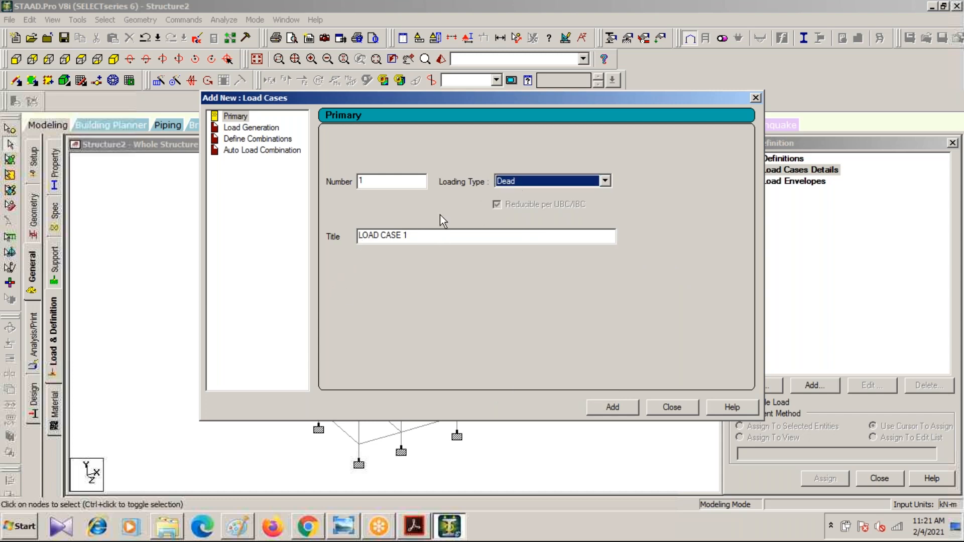
key("Tab")
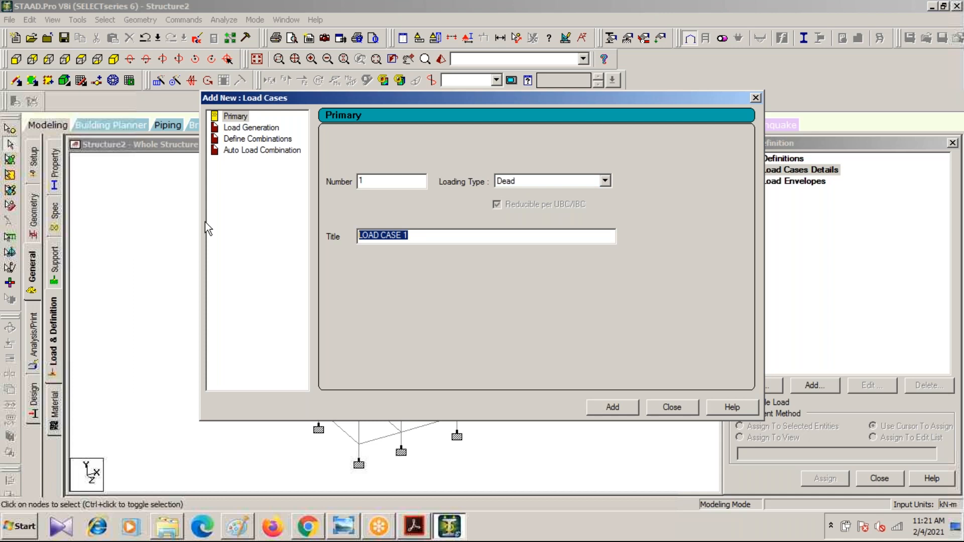
key("BackSpace")
type("d")
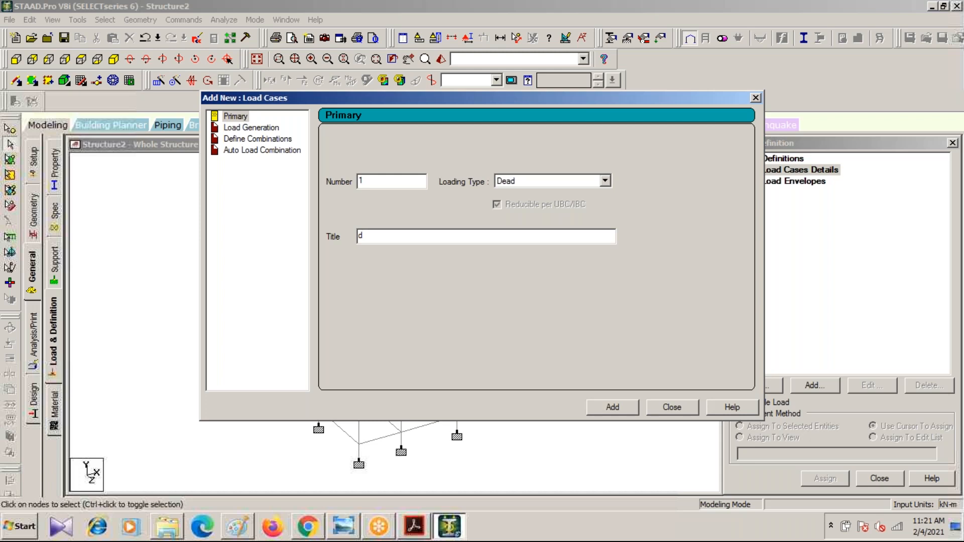
key("BackSpace")
type("DL")
left_click(611, 407)
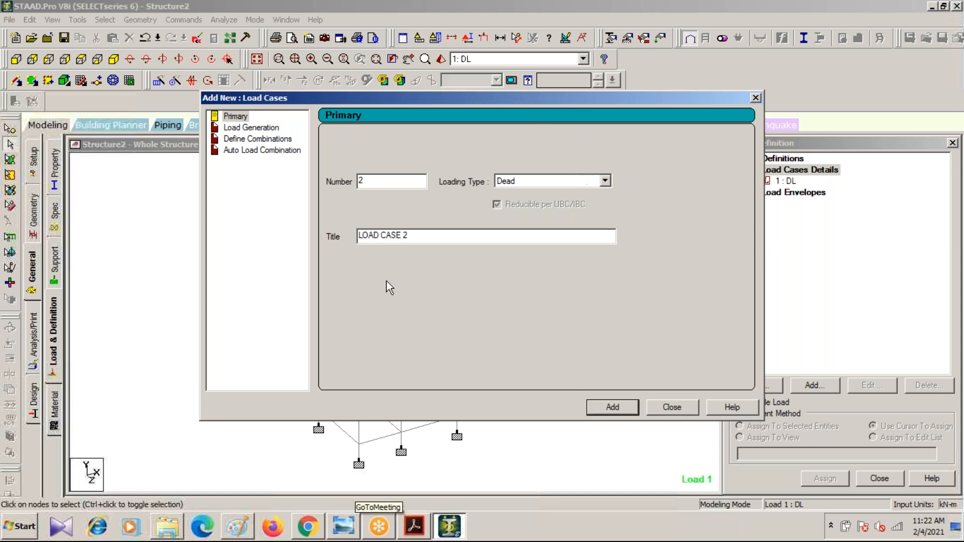
- Add primary load case 2 with loading type Live and the title LL, and finish adding load cases
left_click(605, 181)
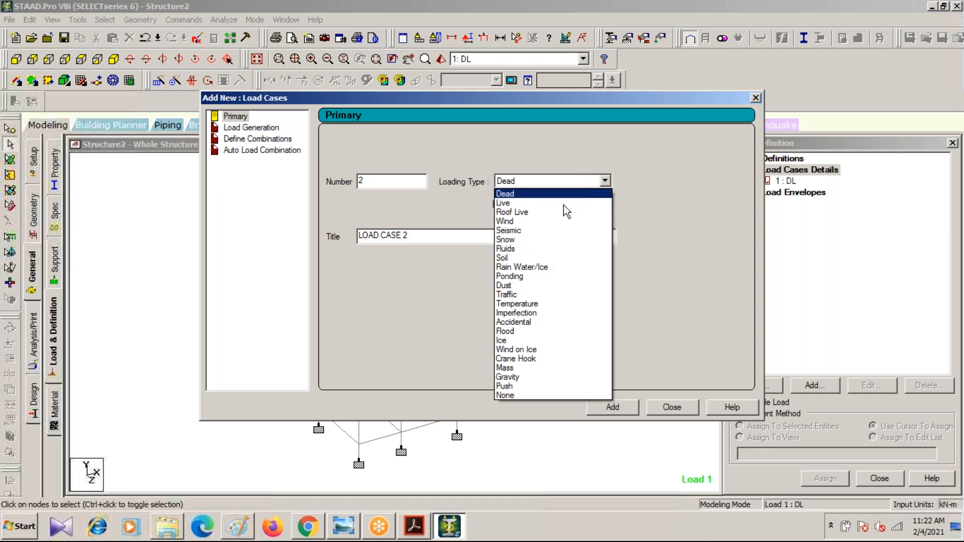
left_click(542, 203)
left_click_drag(423, 235, 229, 239)
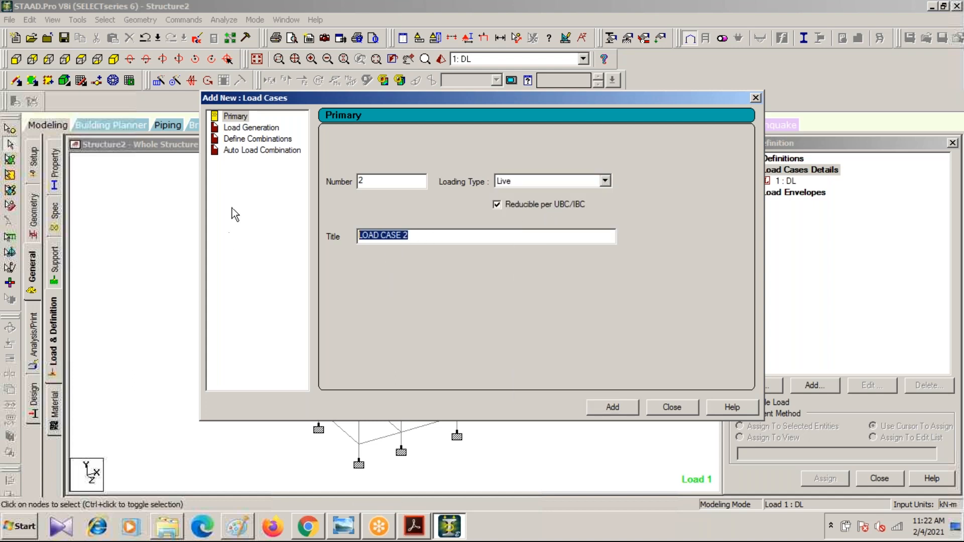
type("LL")
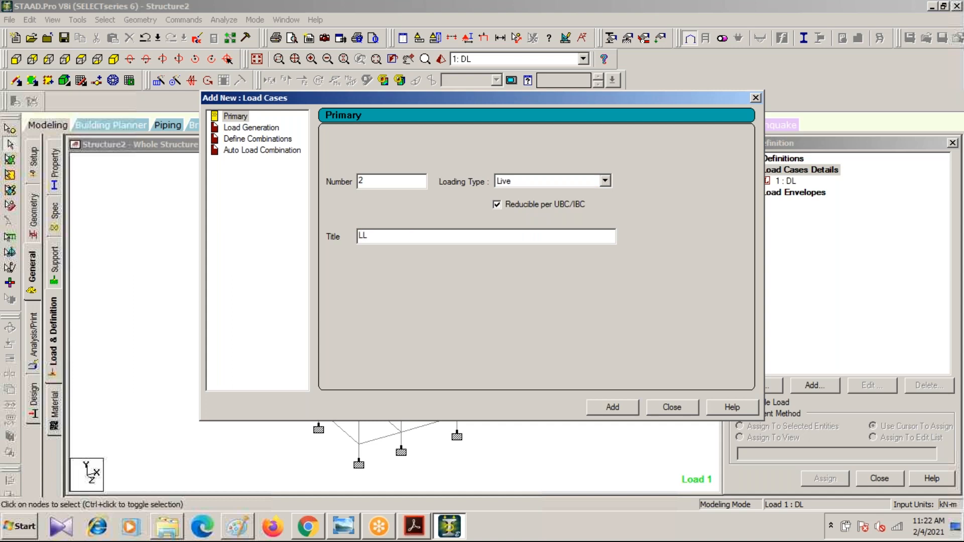
left_click(613, 408)
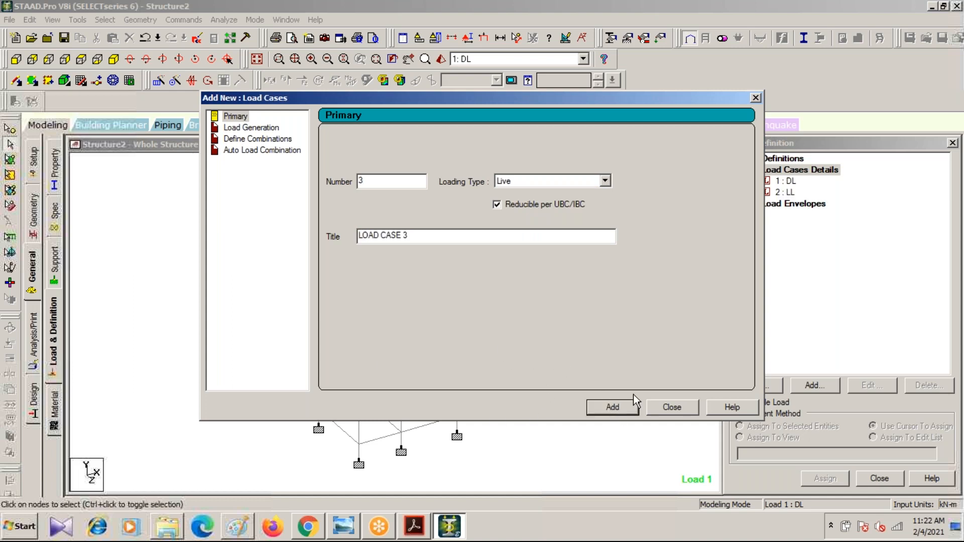
left_click(755, 98)
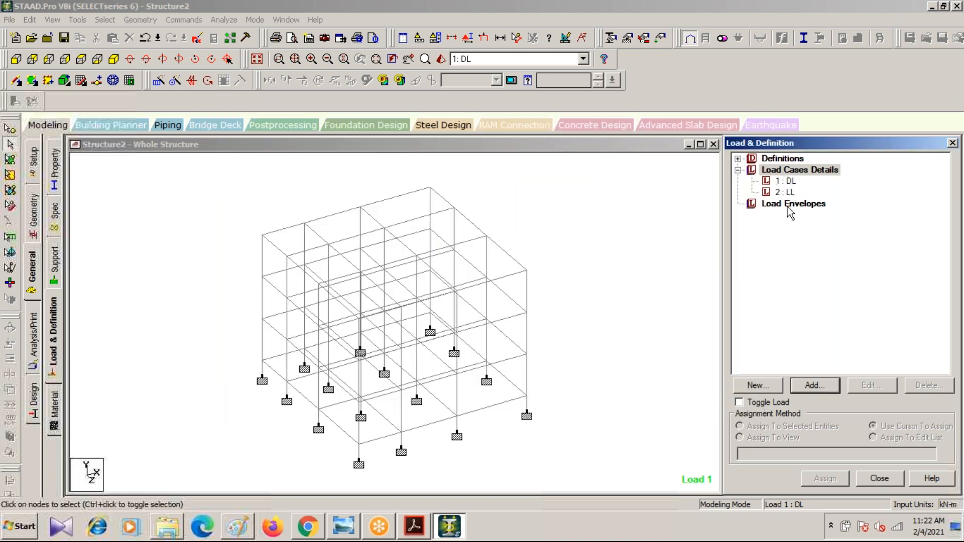
- Add a selfweight load in the Y direction with factor -1 to the DL load case
left_click(784, 182)
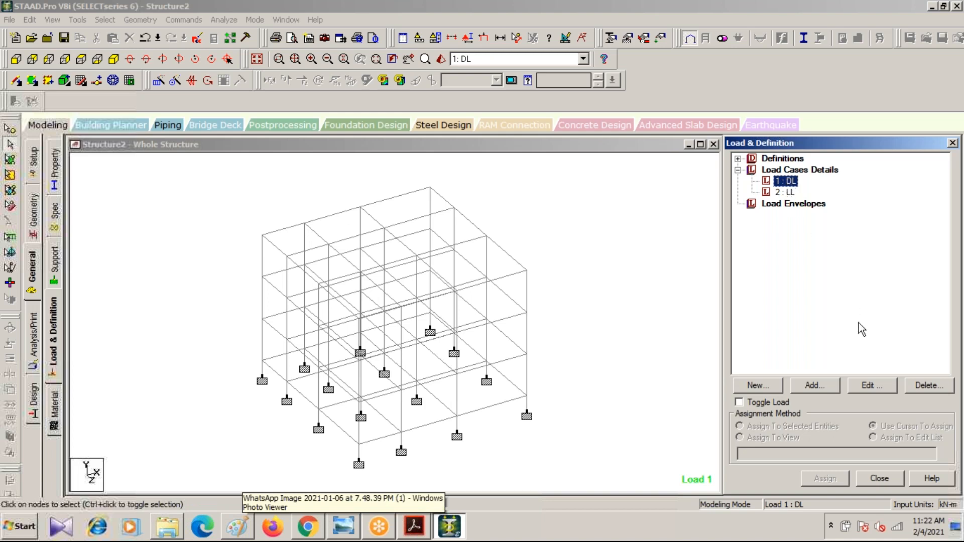
left_click(814, 387)
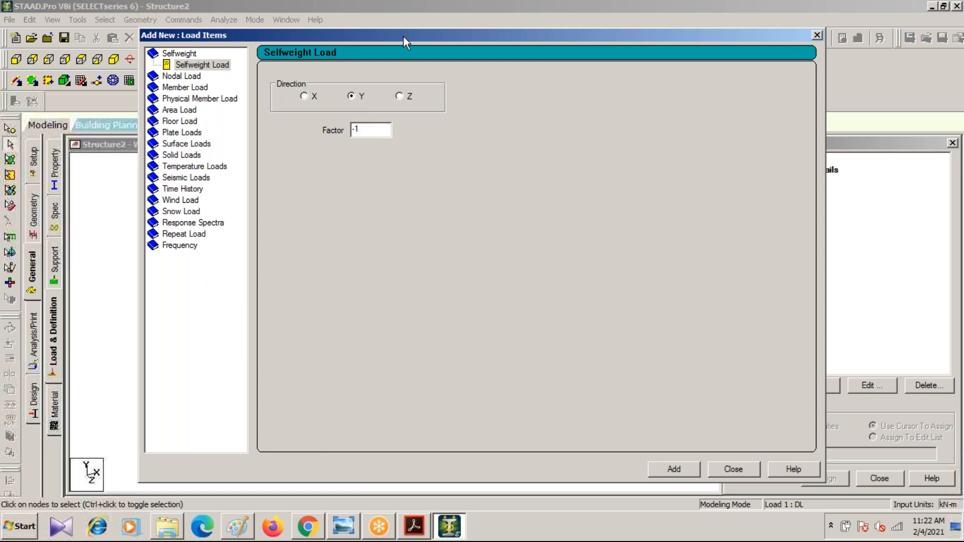
left_click_drag(400, 36, 385, 324)
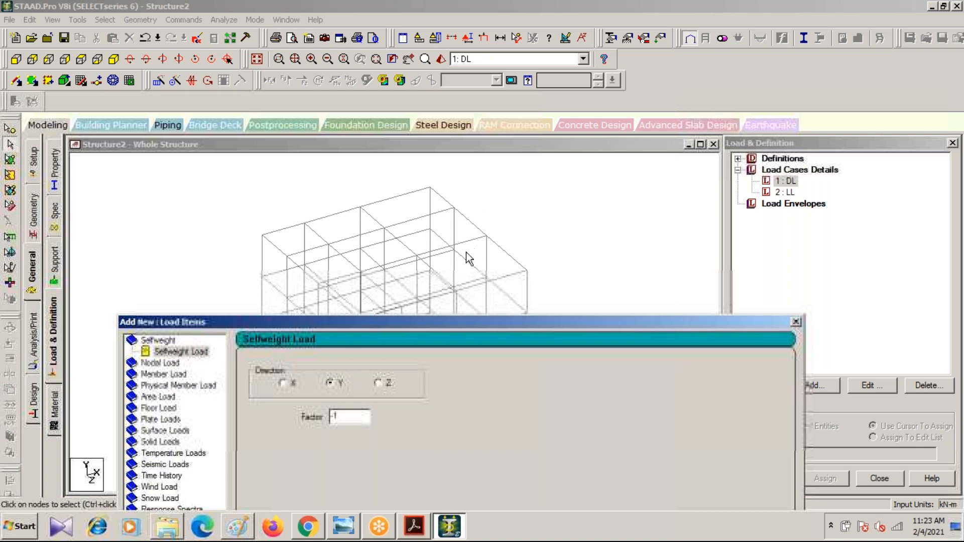
left_click_drag(522, 324, 945, 144)
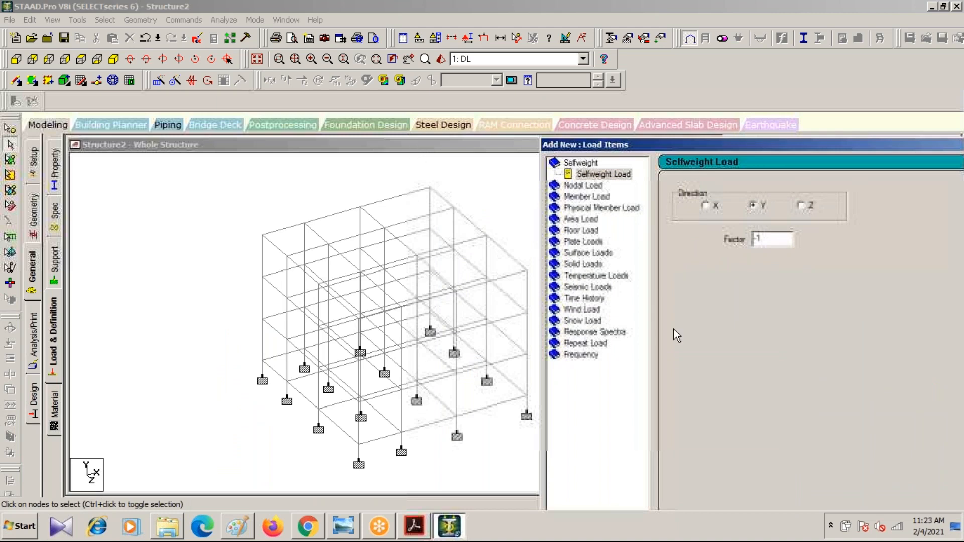
left_click_drag(734, 144, 270, 27)
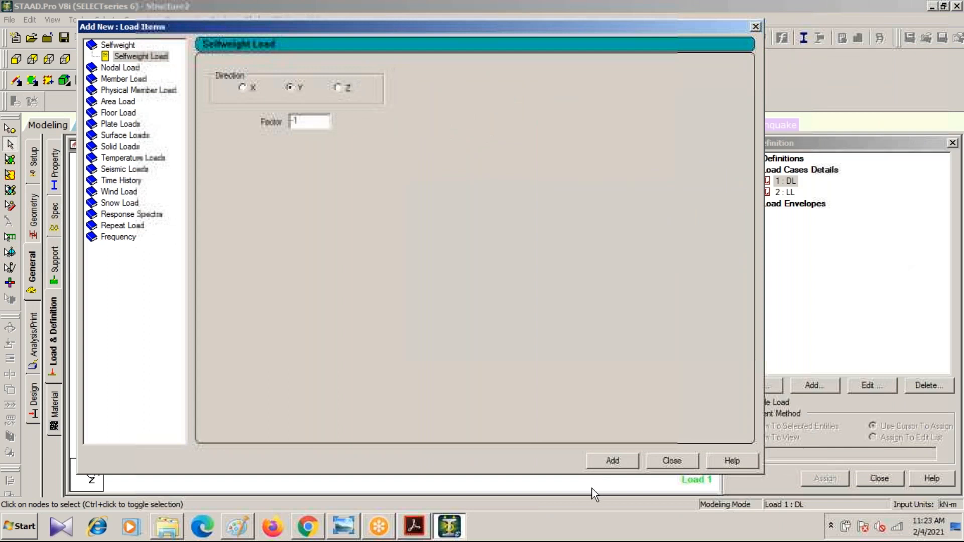
left_click(619, 459)
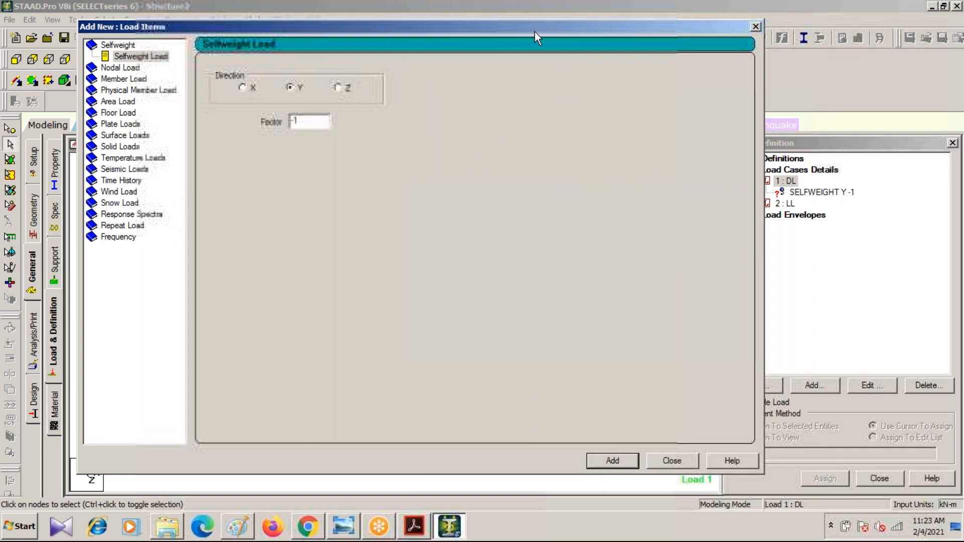
left_click_drag(533, 27, 426, 128)
left_click(650, 123)
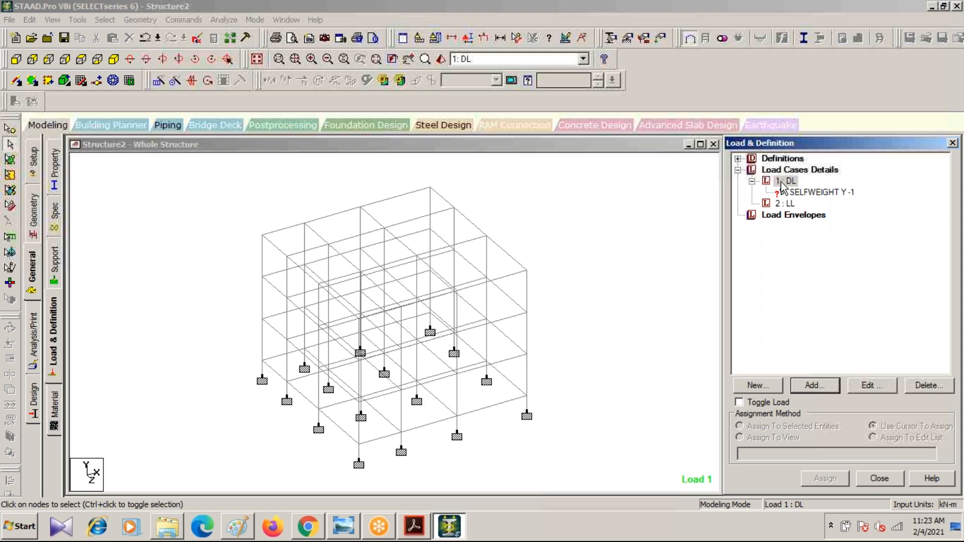
- Assign the selfweight load to all members of the frame using the Assign To View method
left_click(815, 195)
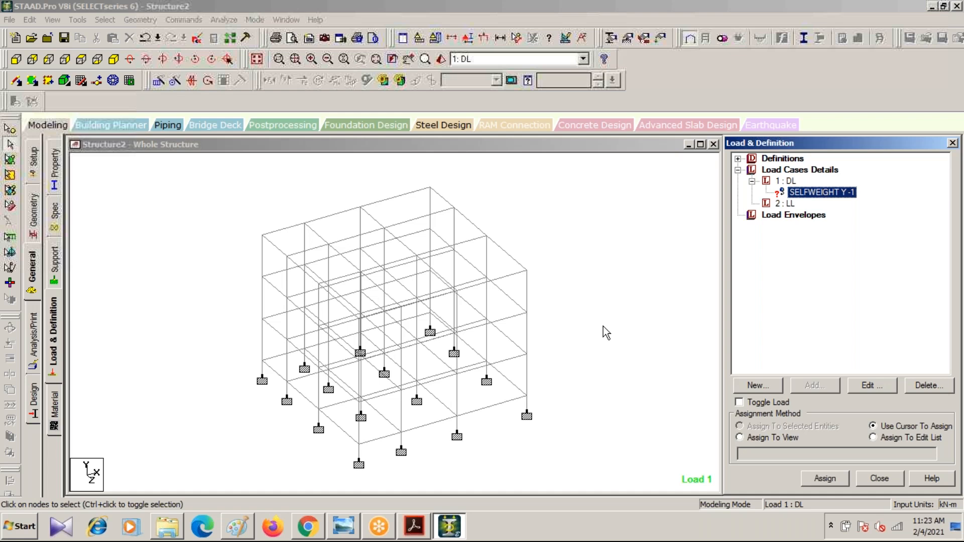
left_click(740, 437)
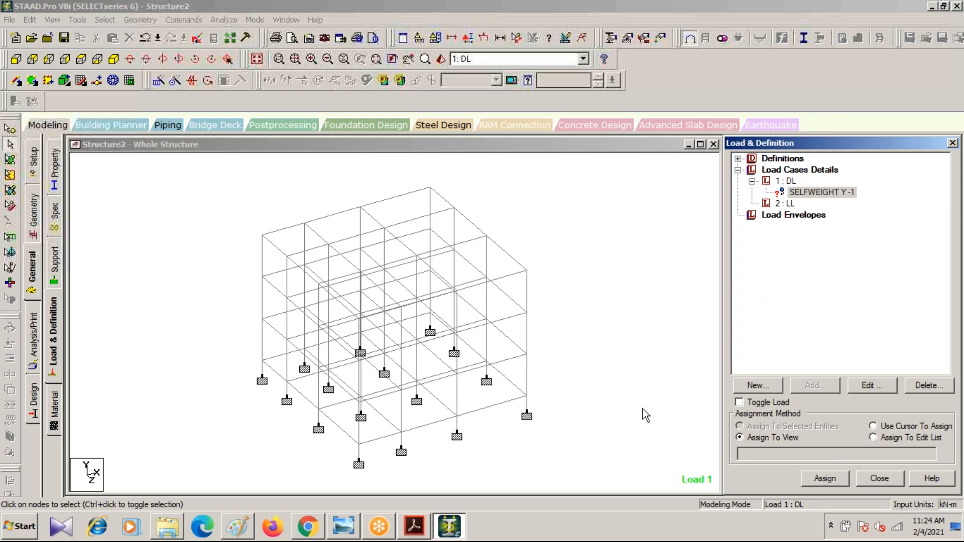
left_click(820, 481)
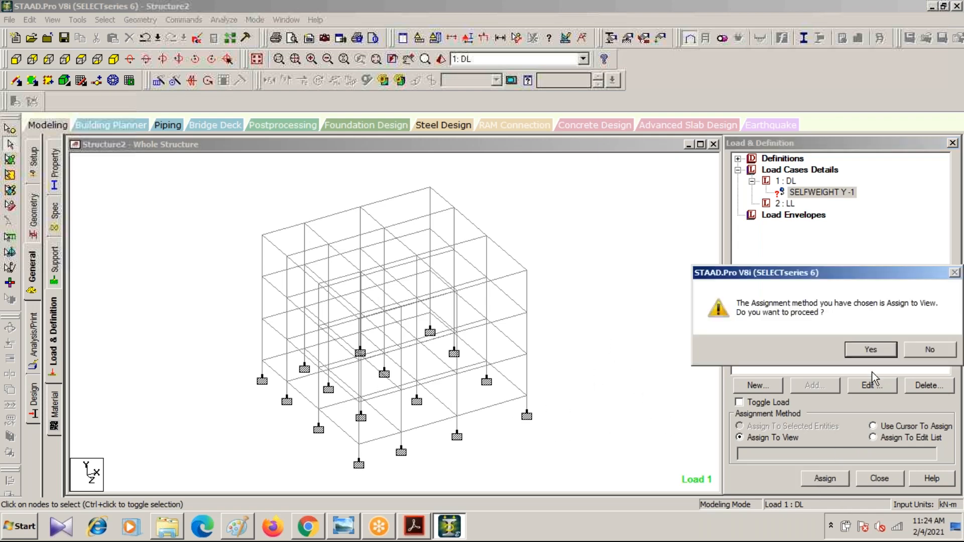
left_click(866, 352)
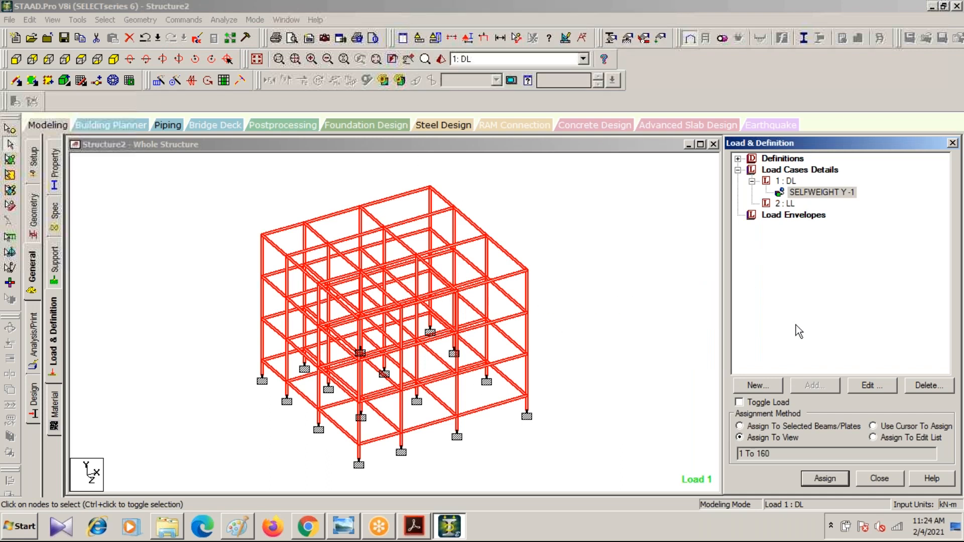
left_click(821, 192)
- Open a new uniform member load for the DL case, save the modified structure, and leave the form without adding the load
left_click(784, 181)
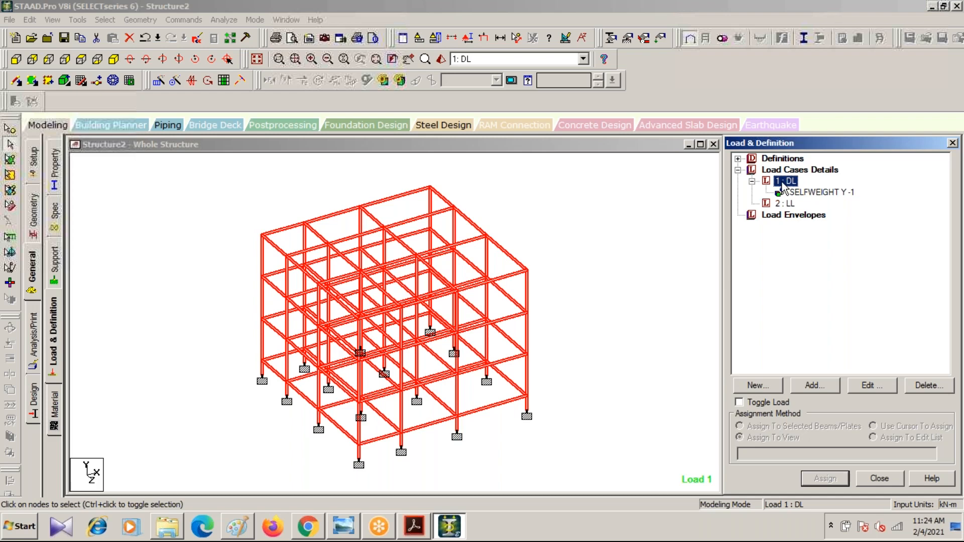
left_click(807, 385)
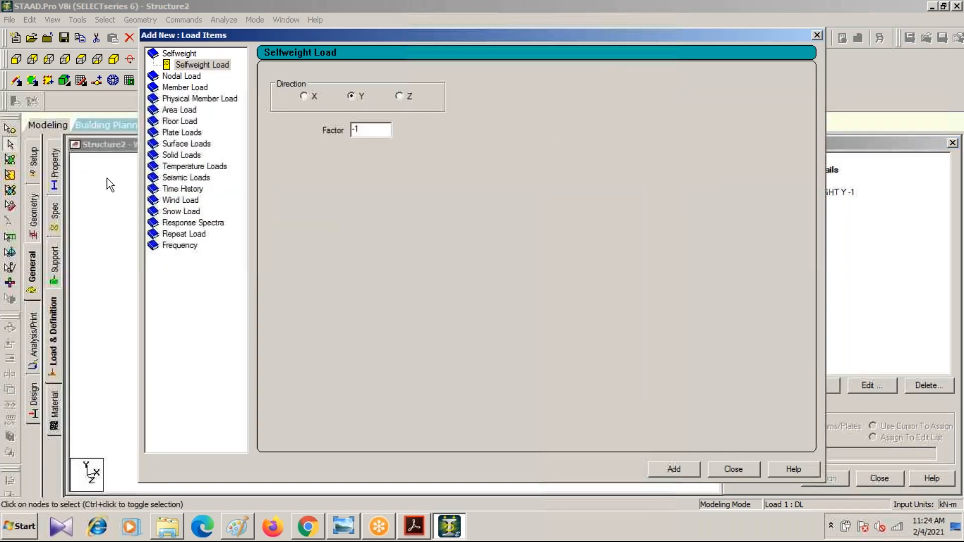
left_click(177, 87)
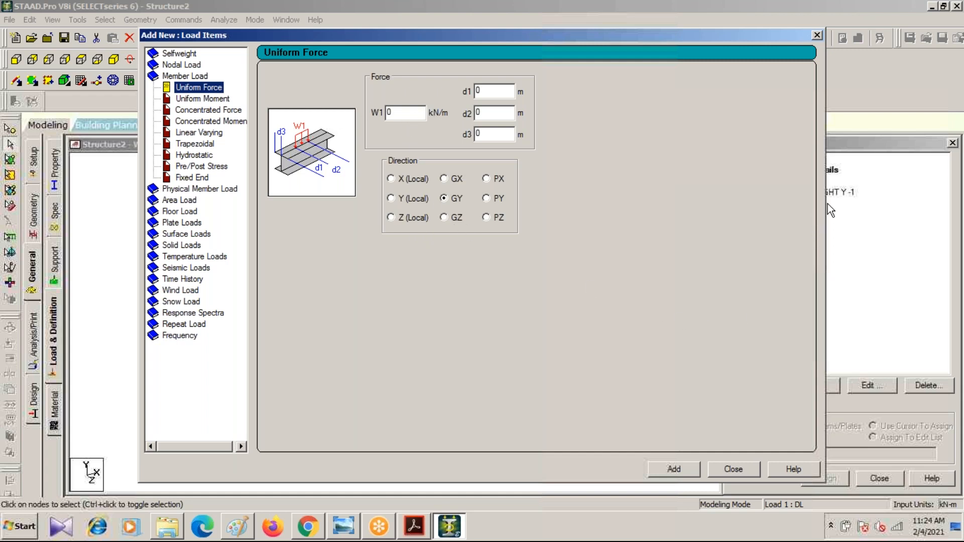
left_click(473, 293)
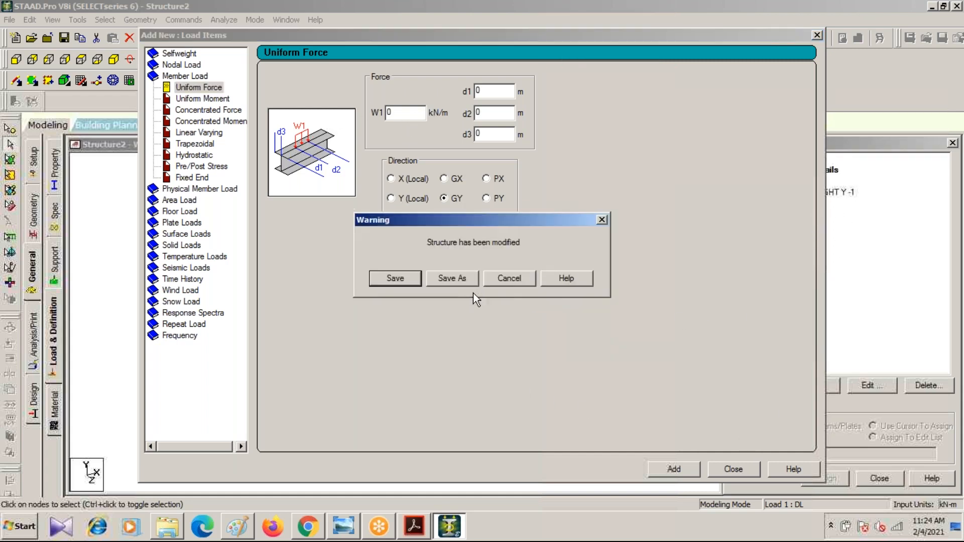
left_click(390, 284)
left_click_drag(558, 38, 501, 159)
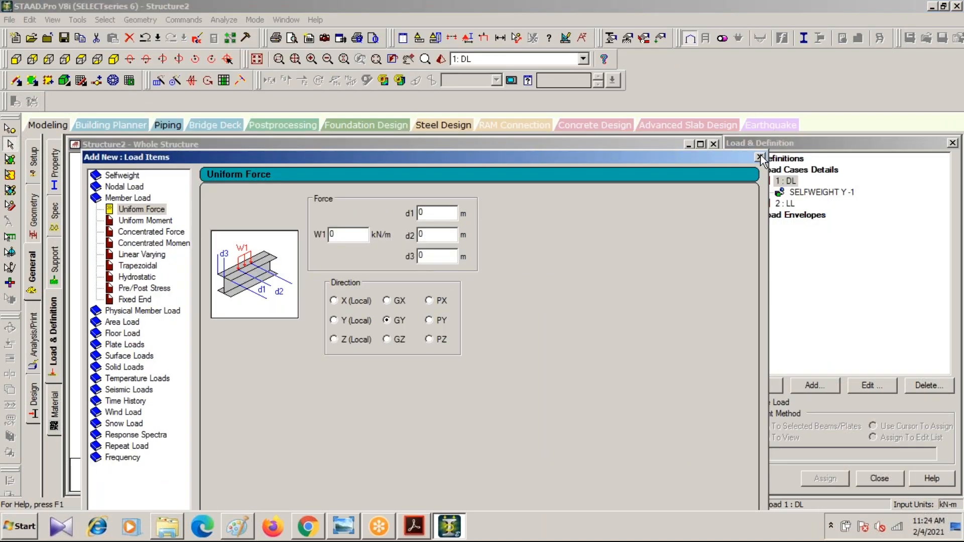
left_click(759, 157)
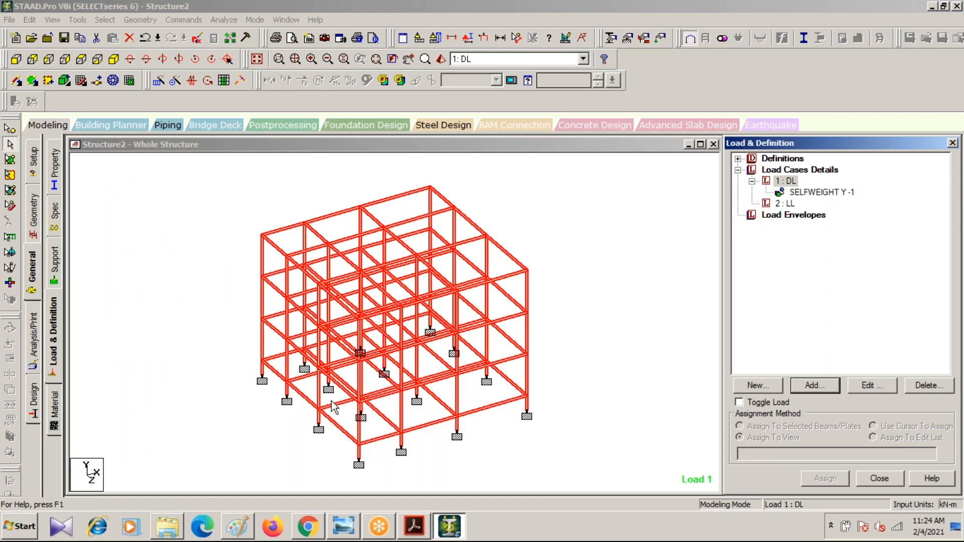
- Highlight the members carrying the selfweight load, and clear the selection
left_click(631, 387)
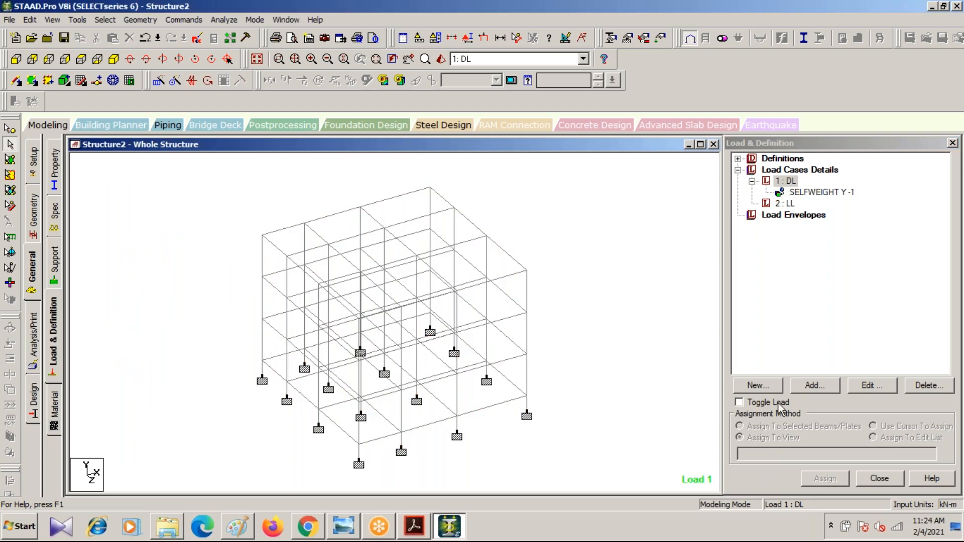
left_click(819, 195)
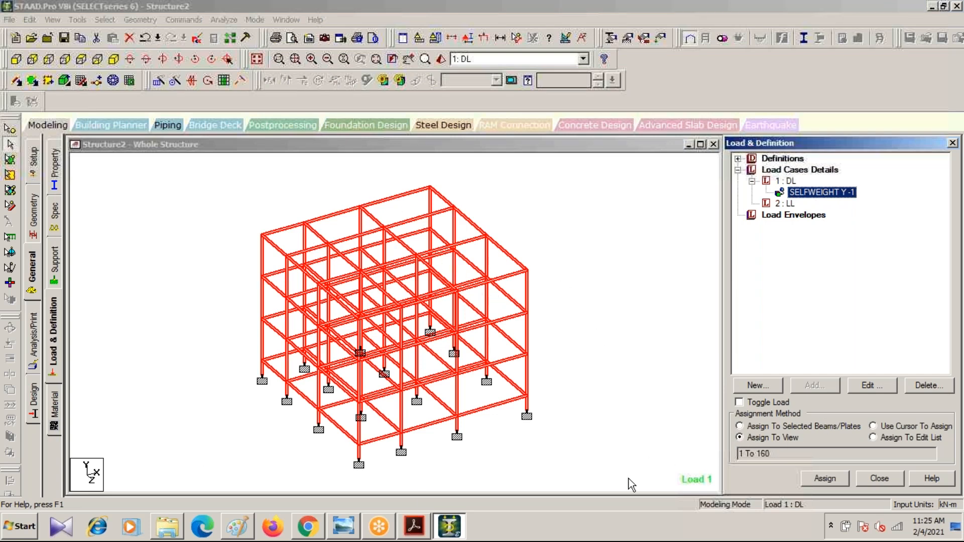
left_click(608, 342)
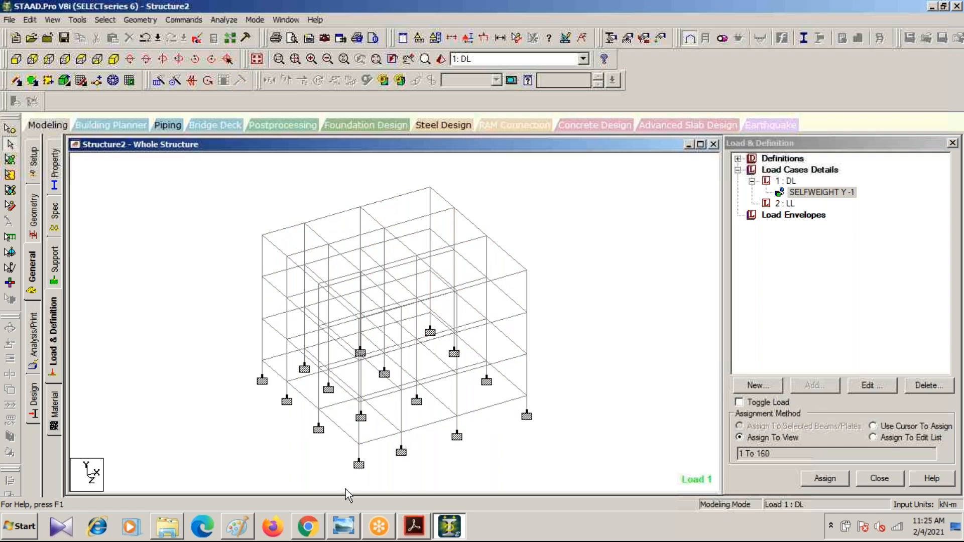
- Switch to the Google Slides presentation in Chrome and show the slide with the floor finish load calculation
left_click(306, 532)
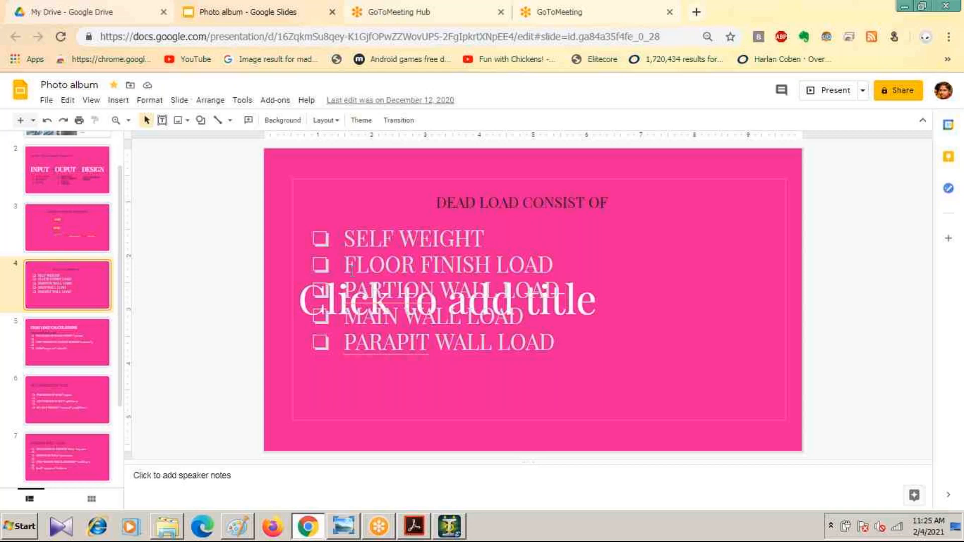
left_click(76, 339)
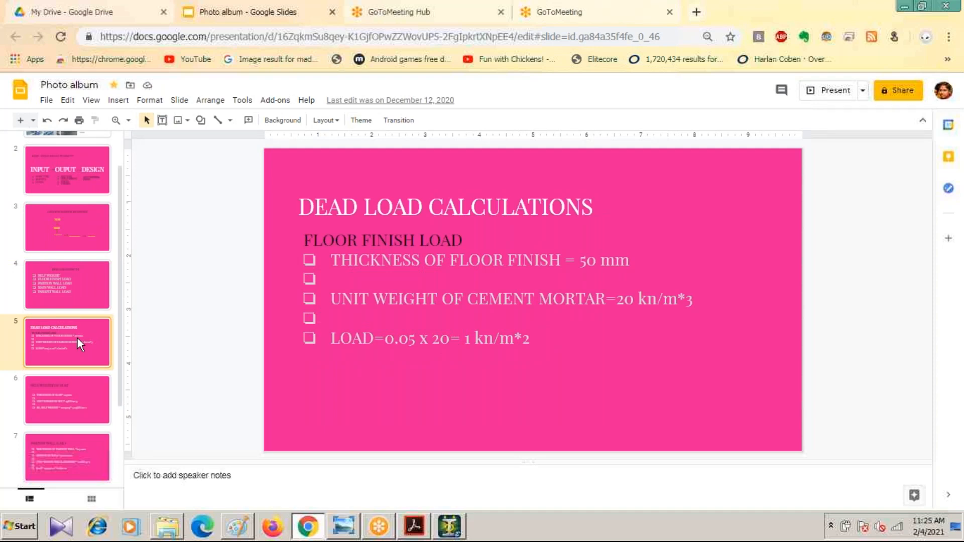
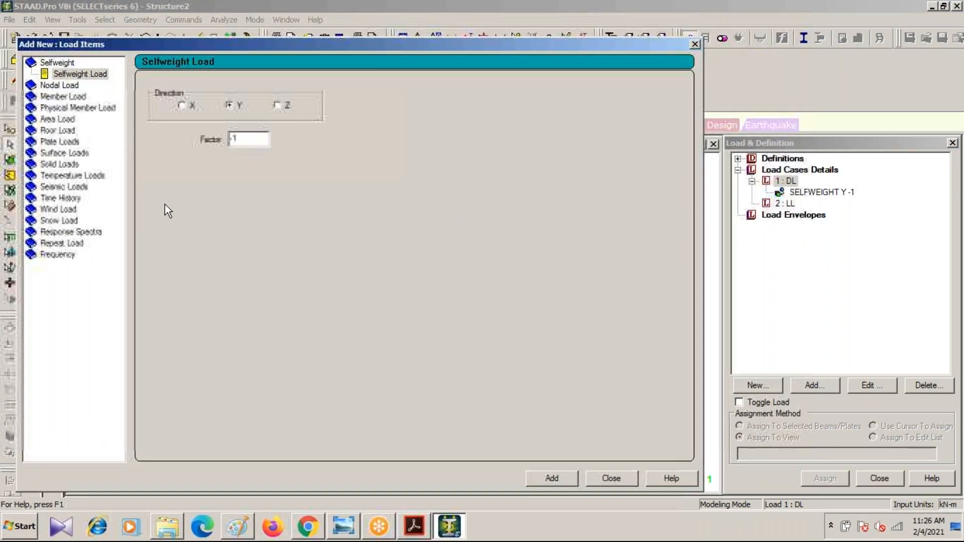
- Set up a YRANGE floor load for the DL case with a pressure of -1 kN/m2 in the Global Y direction
left_click(48, 131)
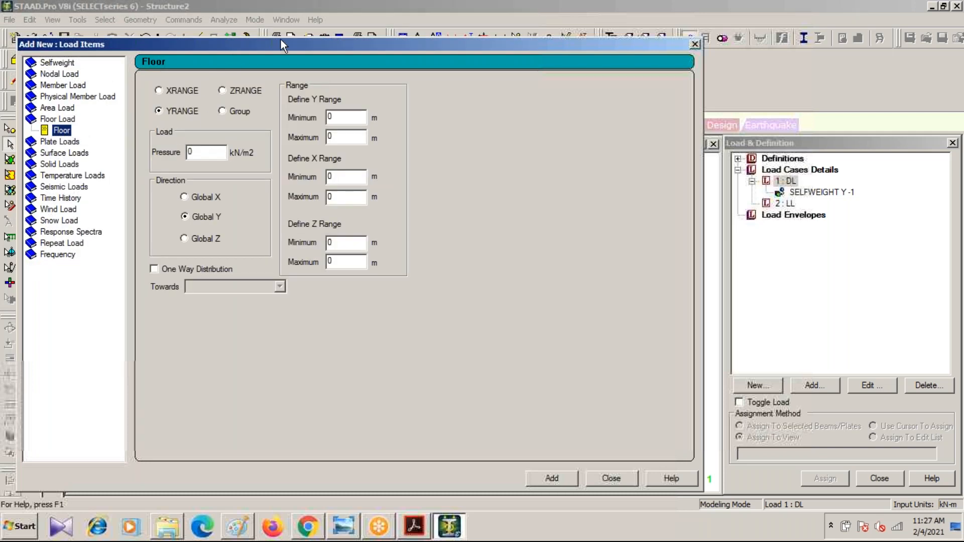
left_click_drag(281, 41, 321, 14)
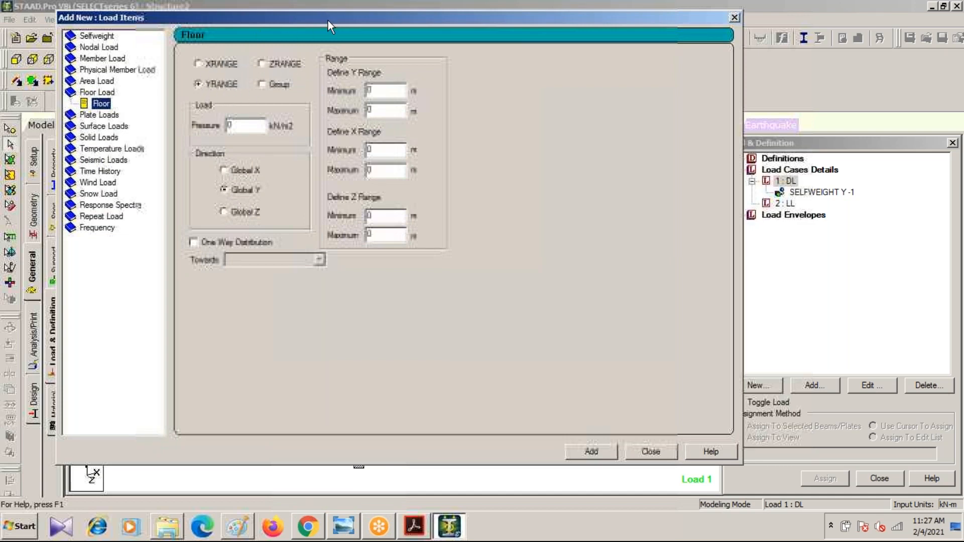
left_click_drag(328, 20, 512, 11)
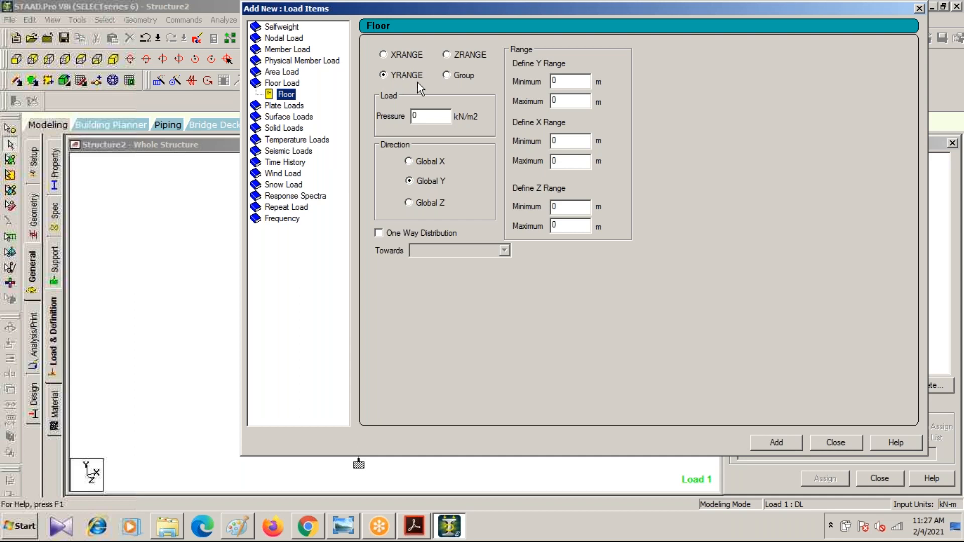
double_click(414, 116)
type("-1")
- Measure the frame's full height along the corner column from its support node to its roof node
left_click_drag(480, 8, 756, 89)
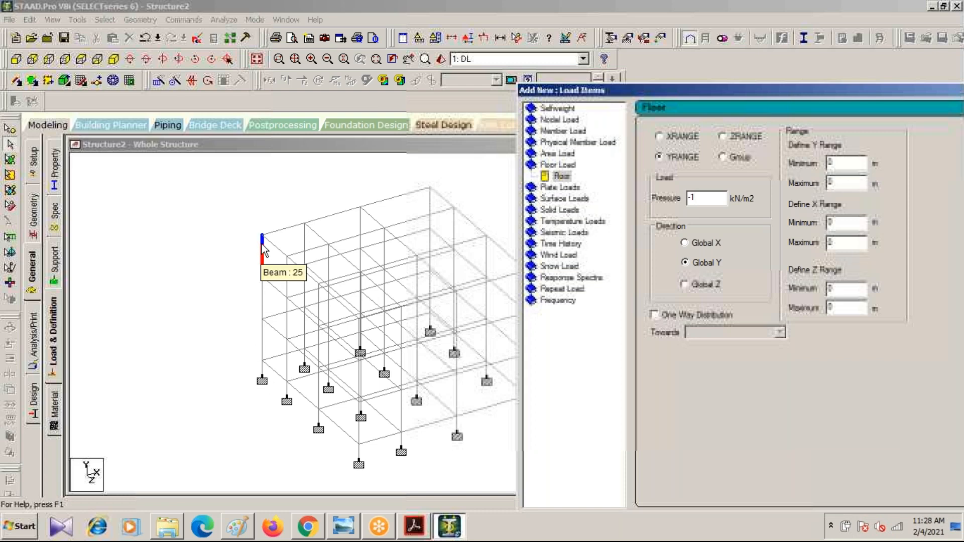
left_click(518, 40)
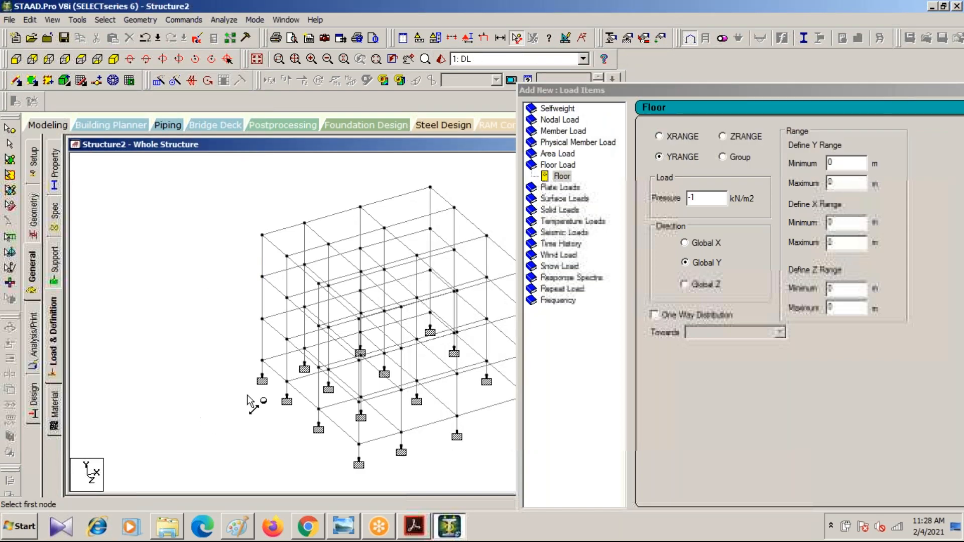
left_click(262, 374)
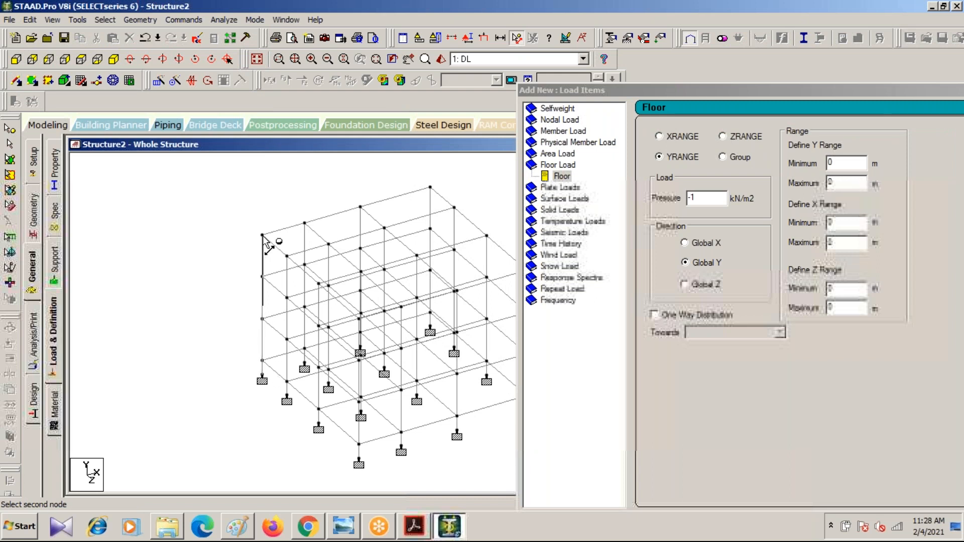
left_click(262, 235)
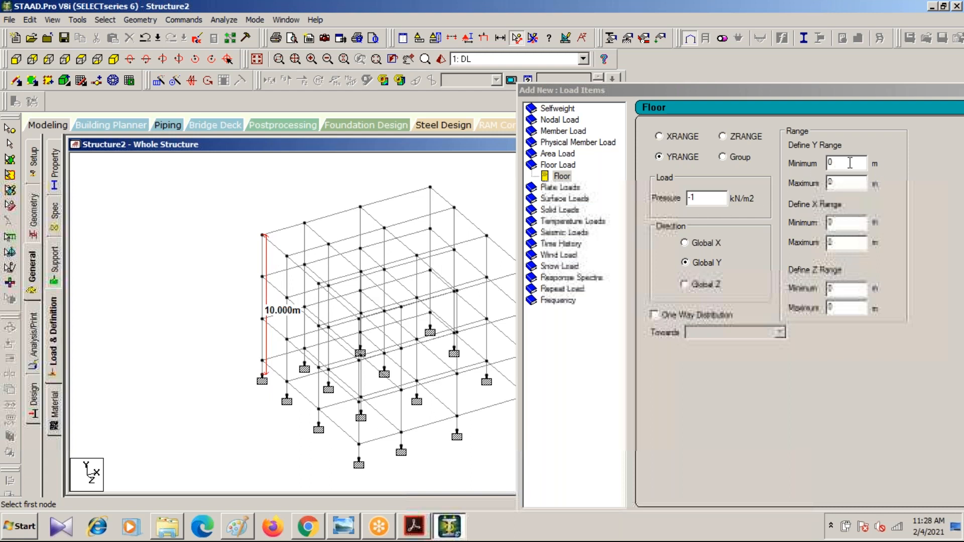
- Set the Y range maximum to 10 m, add the floor load to the DL case, and finish adding load items
double_click(844, 185)
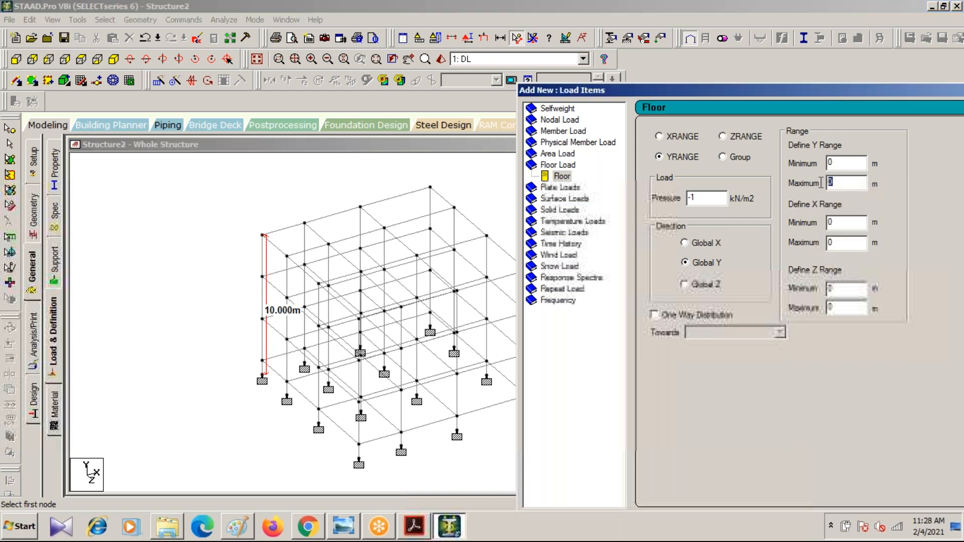
type("10")
left_click_drag(673, 89, 262, 48)
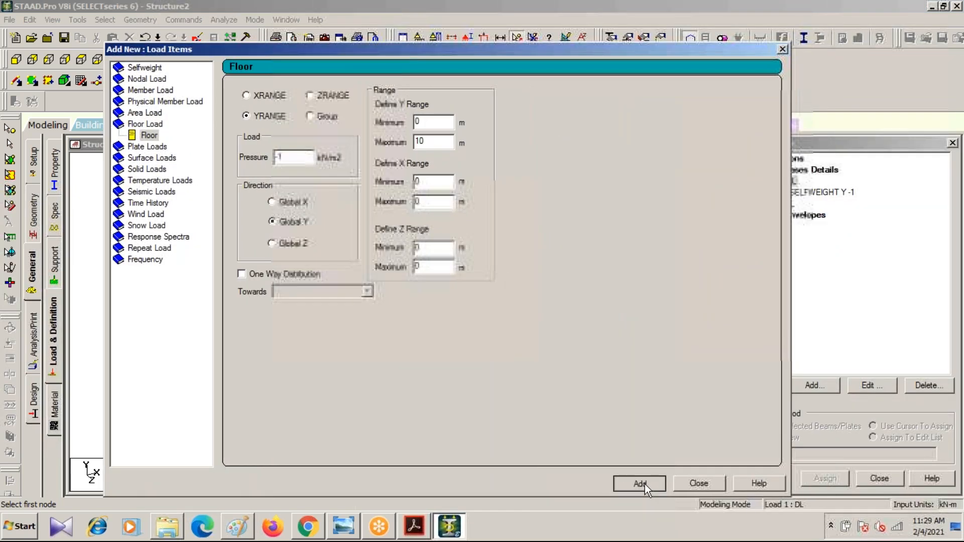
left_click(639, 484)
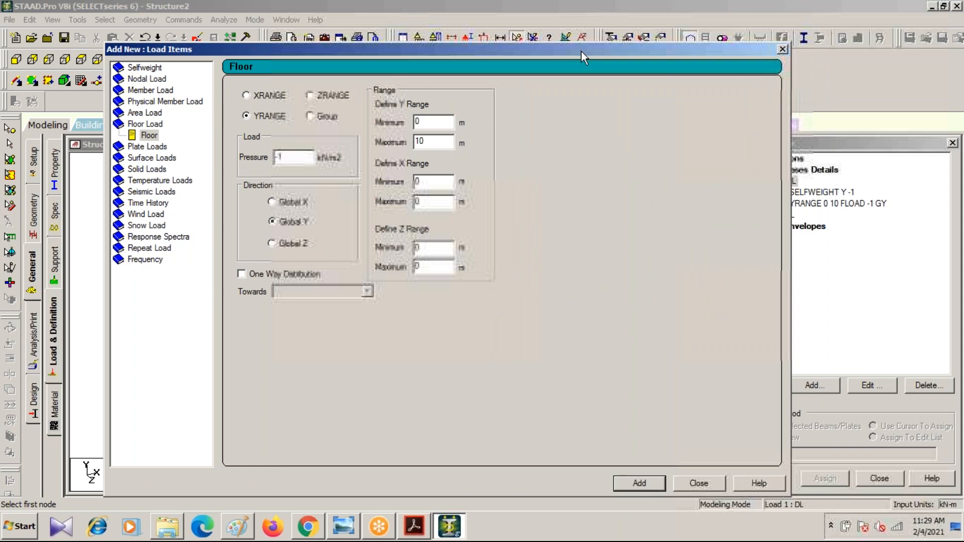
left_click_drag(580, 50, 431, 158)
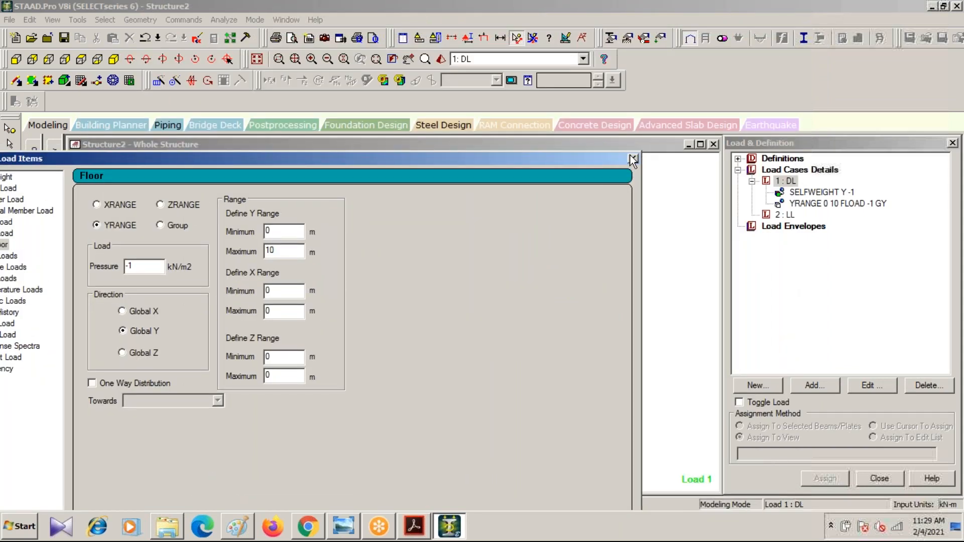
left_click(633, 159)
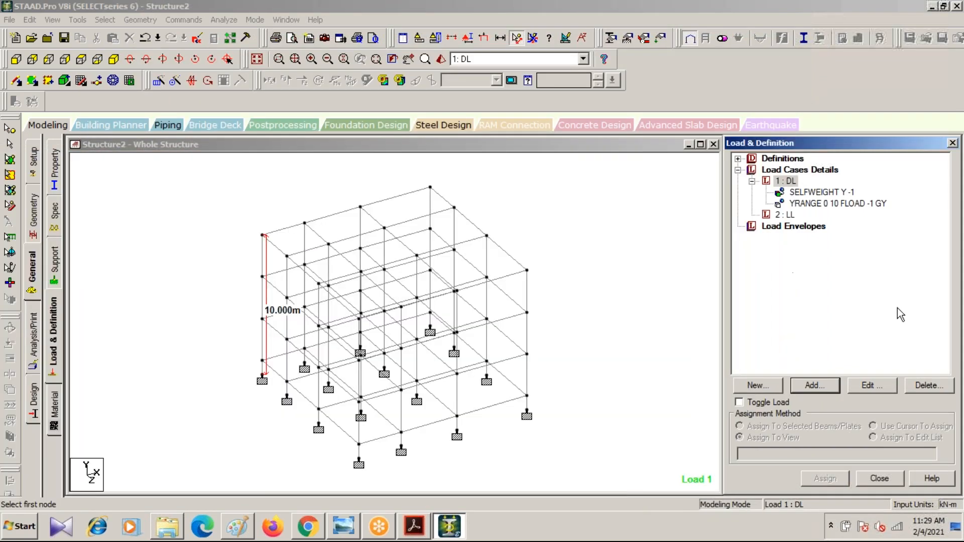
- Display the DL floor load on the frame and open it for editing, keeping the model in view
left_click(835, 203)
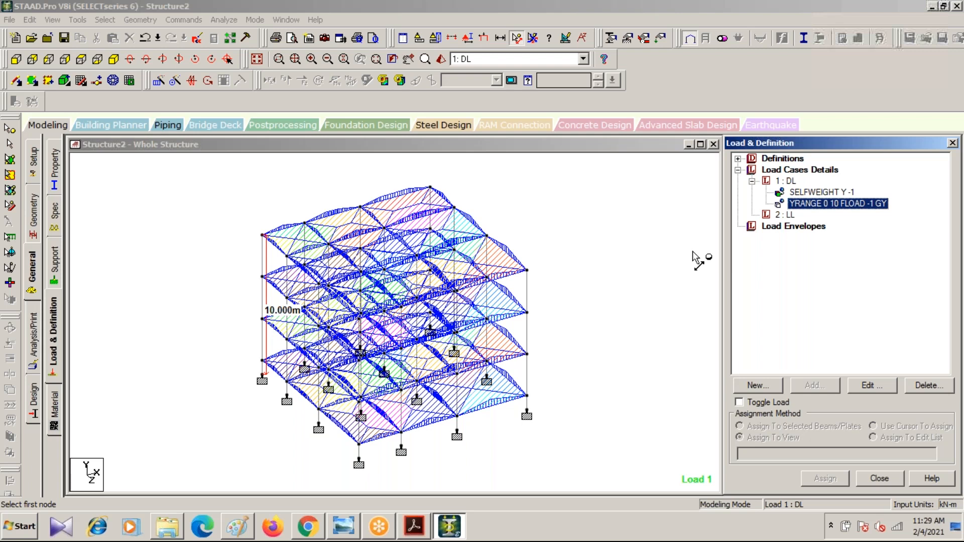
double_click(847, 203)
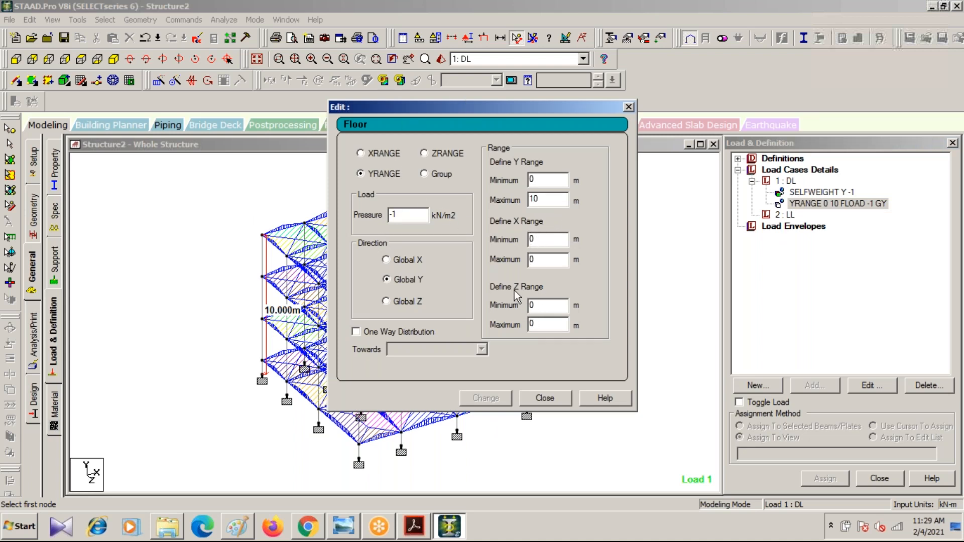
left_click_drag(532, 104, 141, 89)
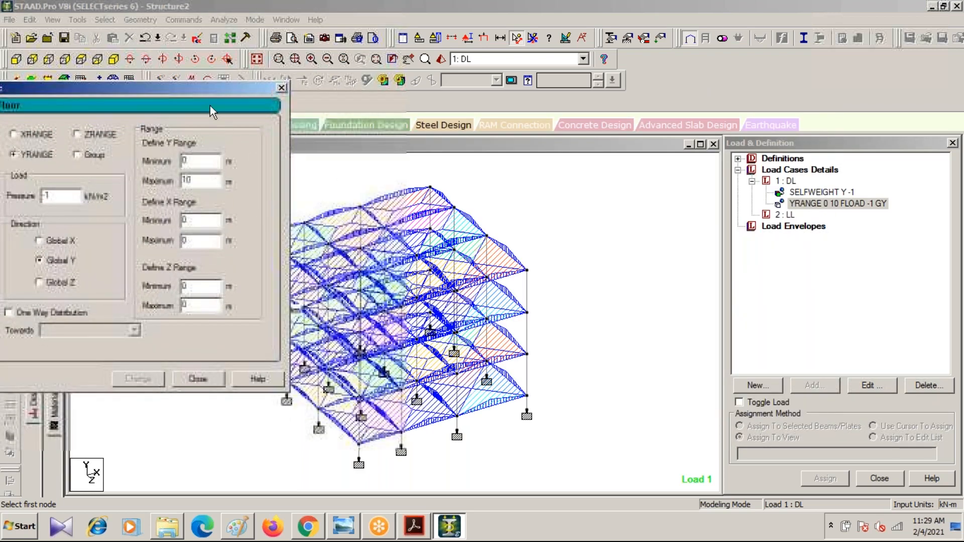
left_click_drag(216, 83, 945, 140)
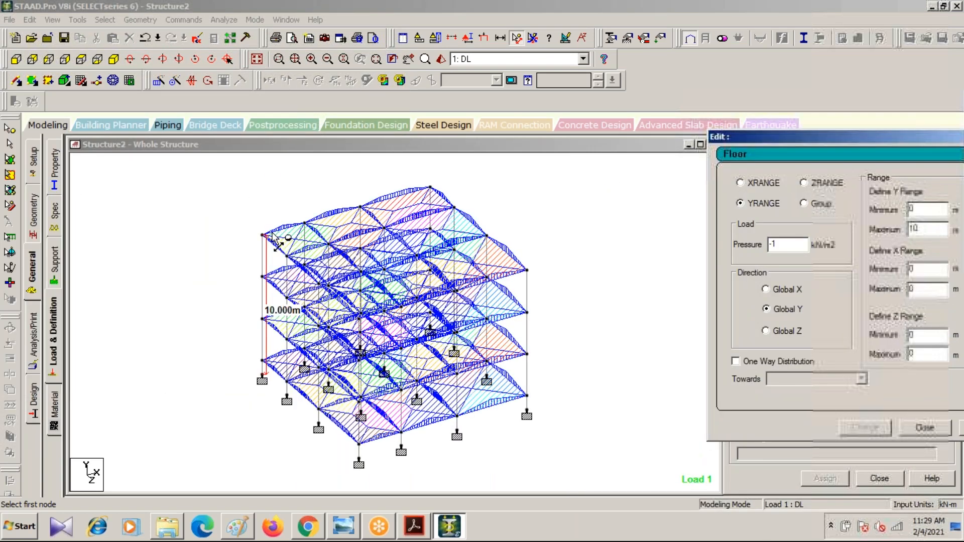
- Measure the first bay's span along X from the roof corner node, and save the file
left_click(263, 234)
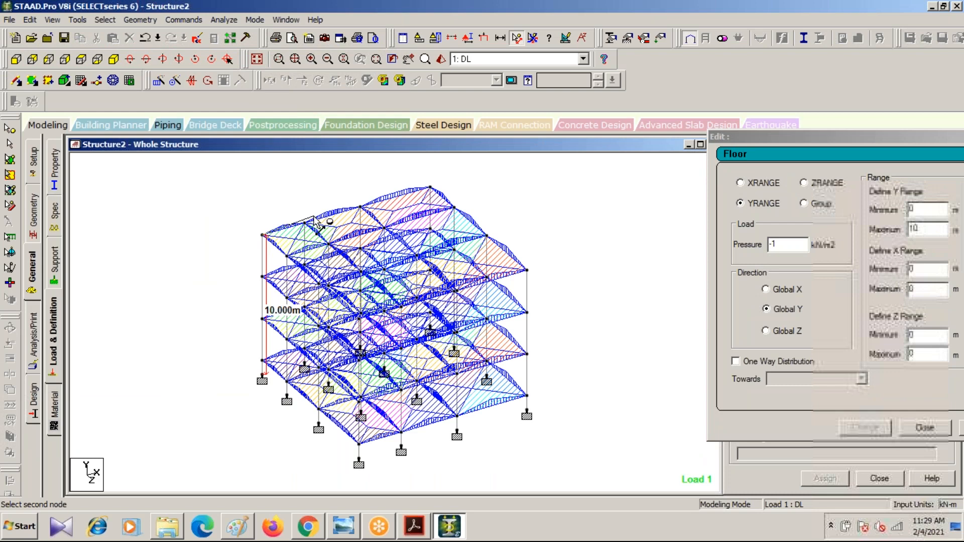
left_click(304, 223)
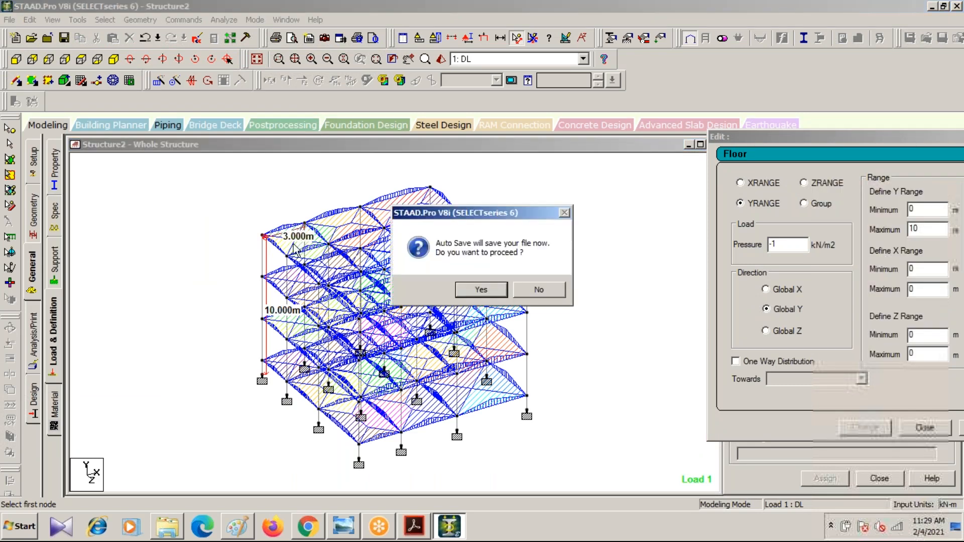
left_click(481, 292)
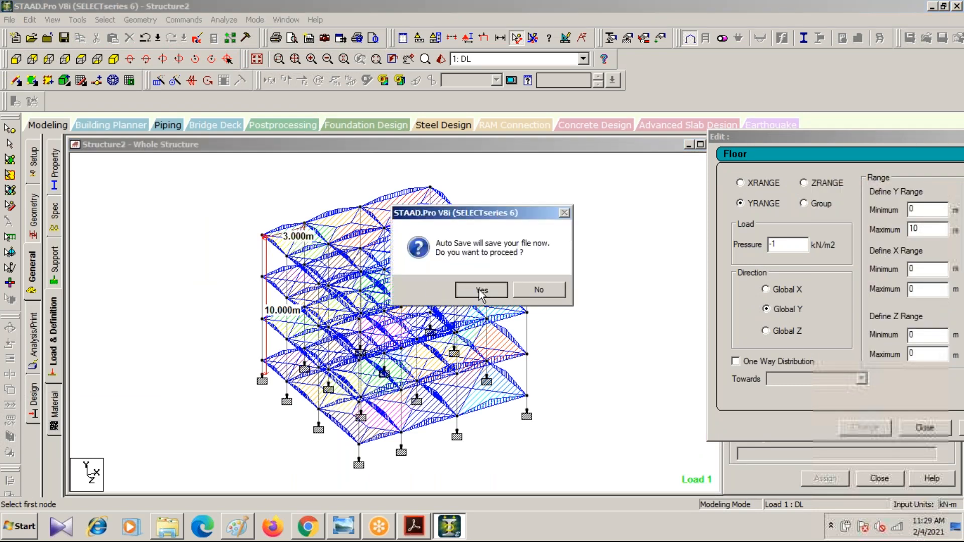
left_click(396, 279)
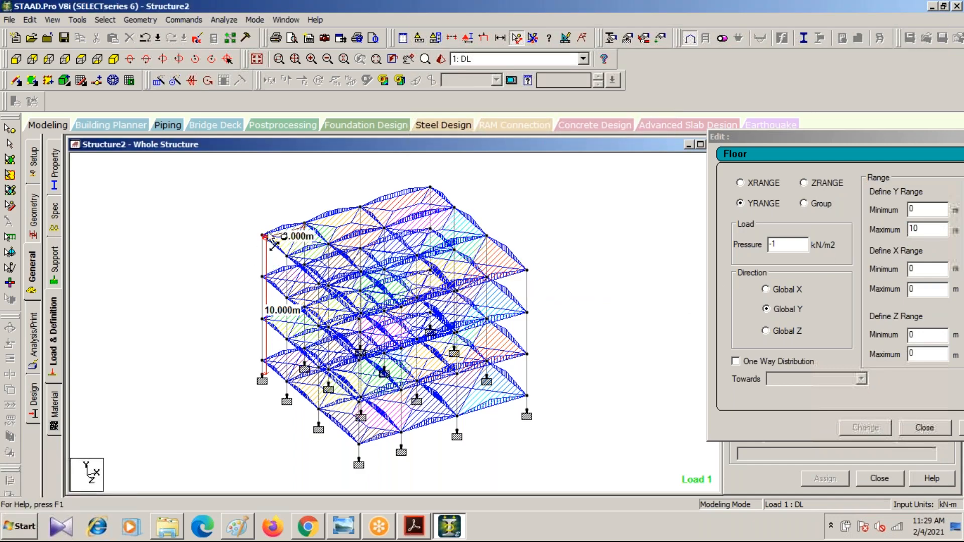
- Set the floor load's X range maximum to 3 m, measure the corner bay's span along Z, set the Z range maximum to 3 m, and apply
double_click(919, 292)
type("3")
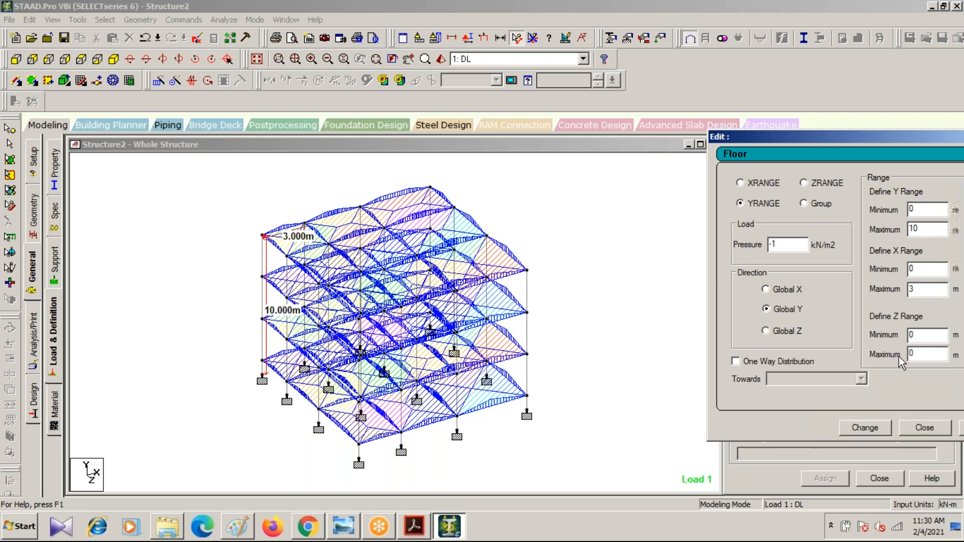
left_click(262, 236)
left_click(262, 276)
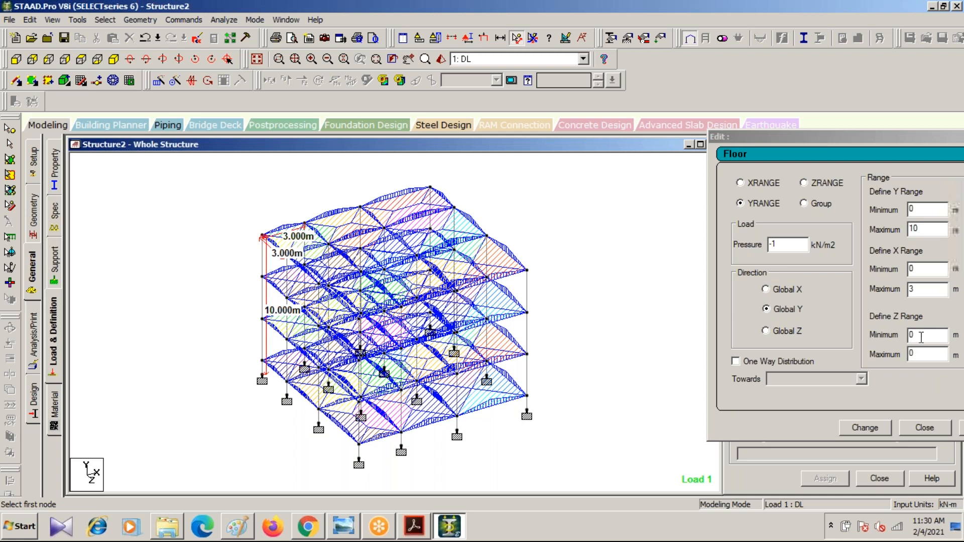
left_click(909, 354)
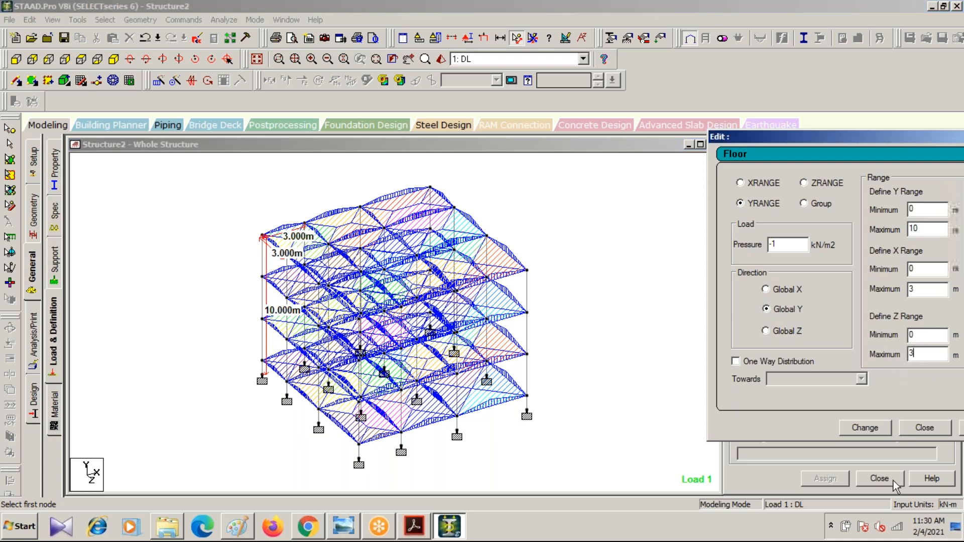
left_click(866, 427)
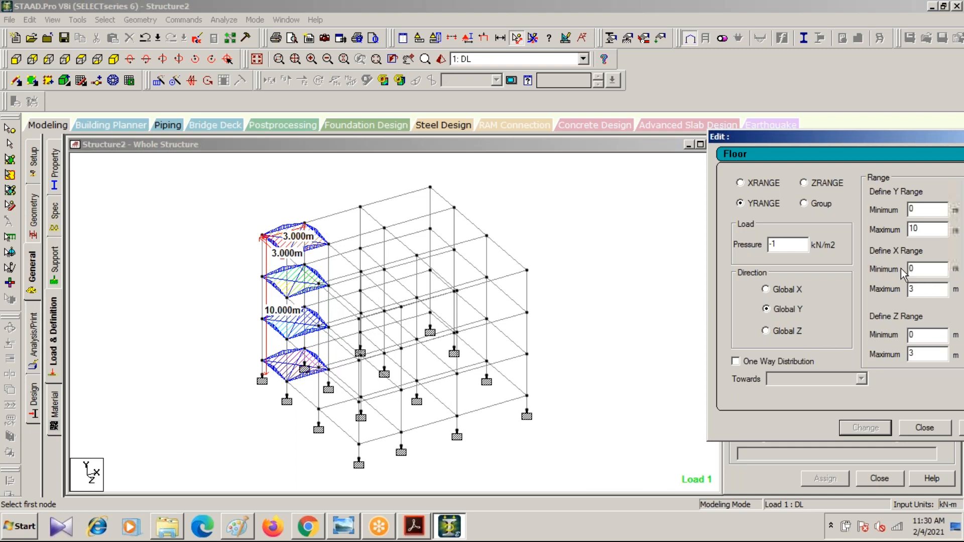
- Restrict the floor load to the far corner roof panel with a Y range of 10 to 10 m and X and Z ranges of 7 to 12 m
left_click(909, 287)
type("3")
double_click(911, 208)
type("10")
type("12")
double_click(911, 354)
type("12")
left_click(854, 431)
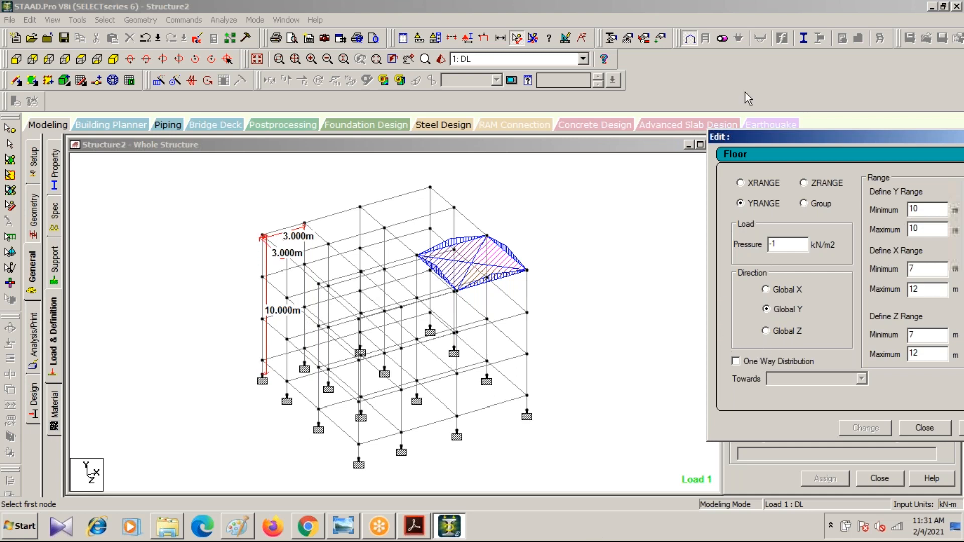
- Reset the floor load's Y minimum and all X and Z range limits to 0, apply the change, and return to the DL load case
double_click(916, 207)
type("0")
double_click(911, 270)
type("0")
double_click(915, 290)
type("0")
double_click(918, 335)
type("0")
double_click(933, 353)
type("0")
left_click(851, 428)
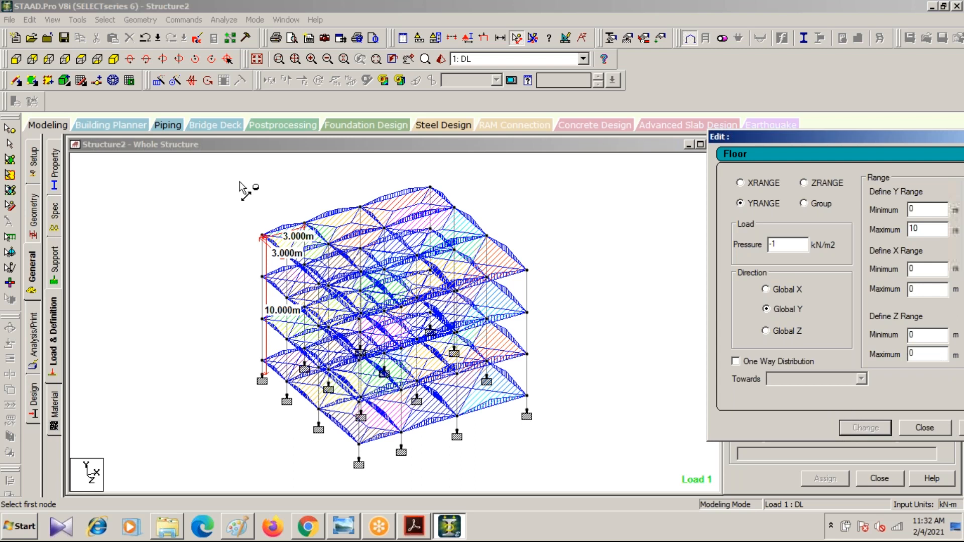
left_click_drag(827, 139, 490, 237)
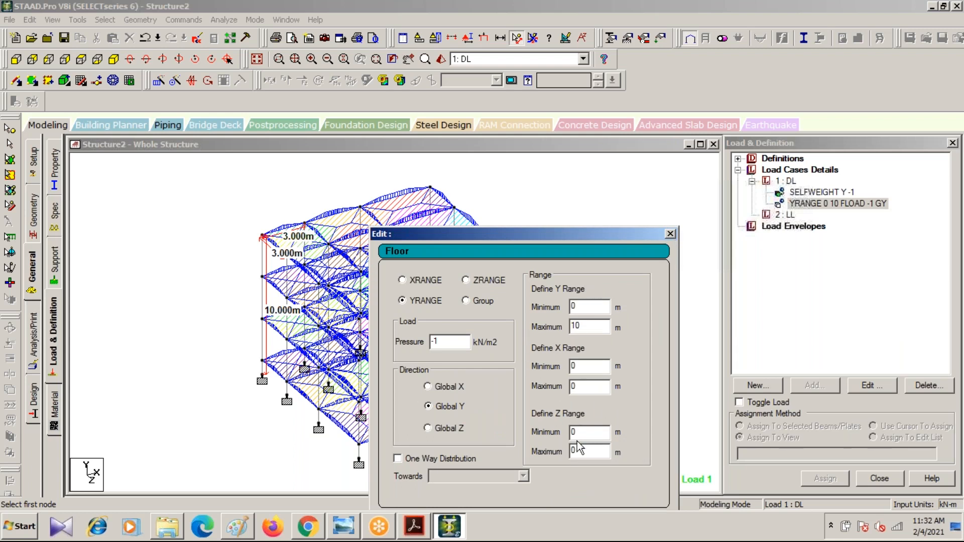
left_click(670, 234)
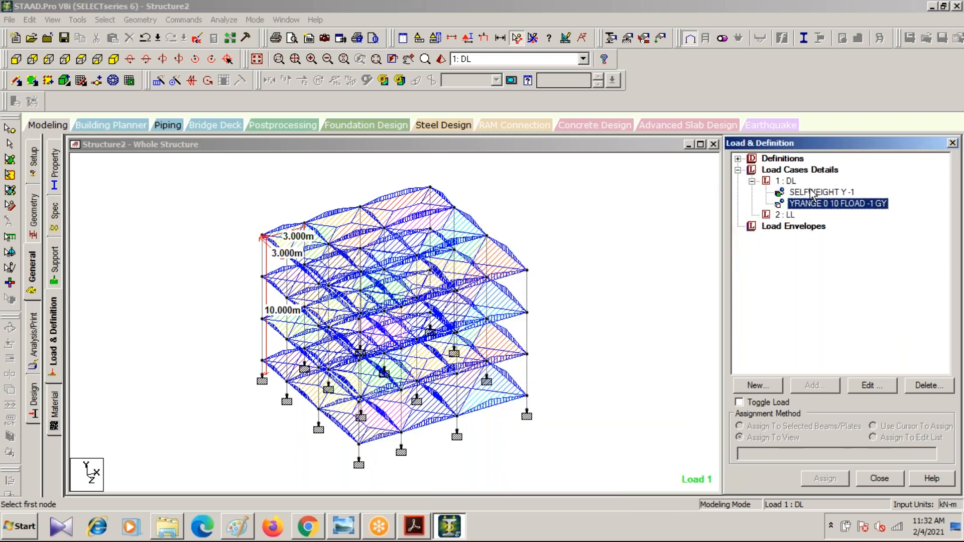
left_click(786, 181)
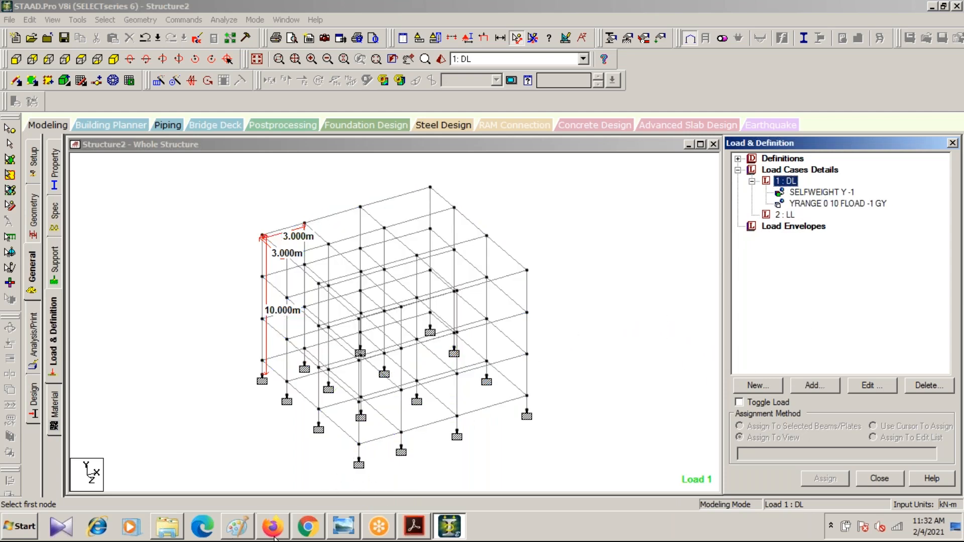
- Switch to the Google Slides presentation in Chrome and present the slide on the slab's self weight calculation
left_click(308, 527)
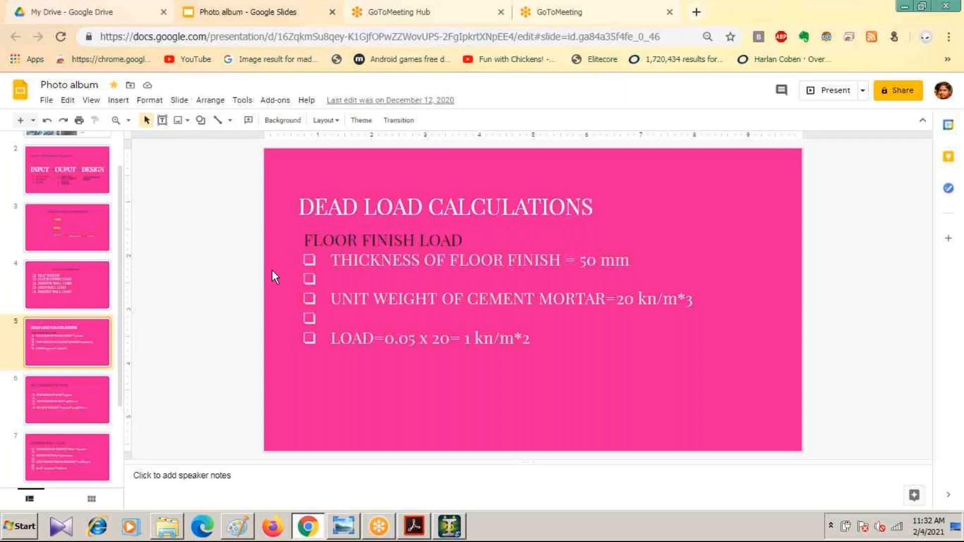
key("Down")
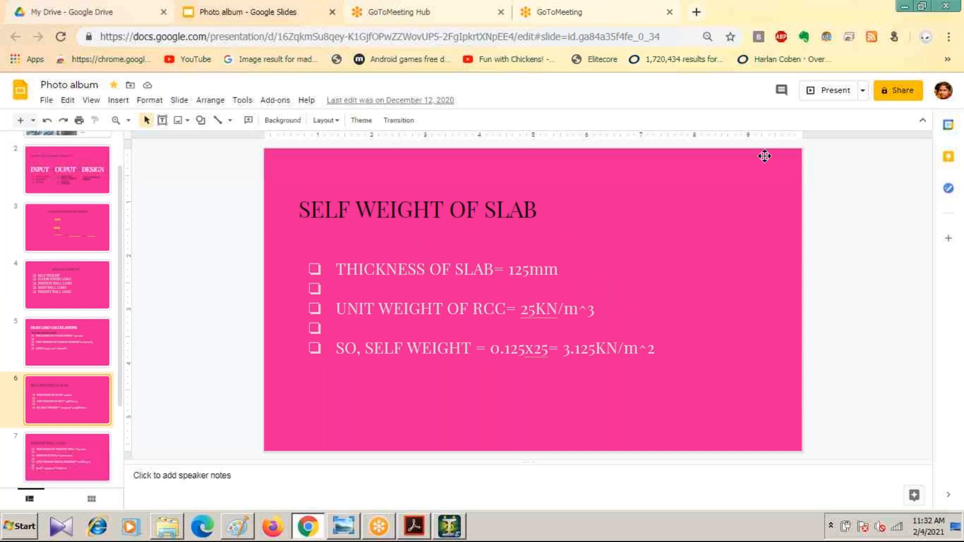
left_click(826, 93)
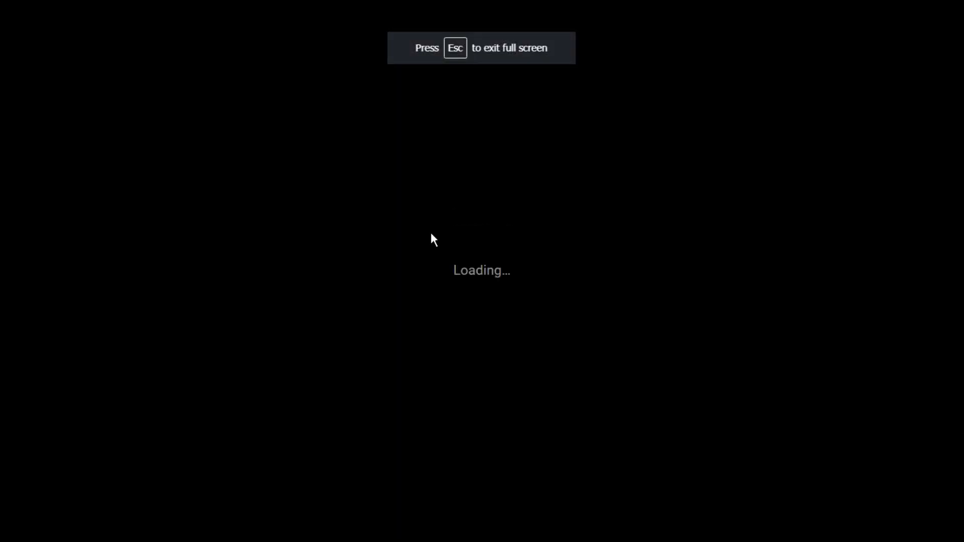
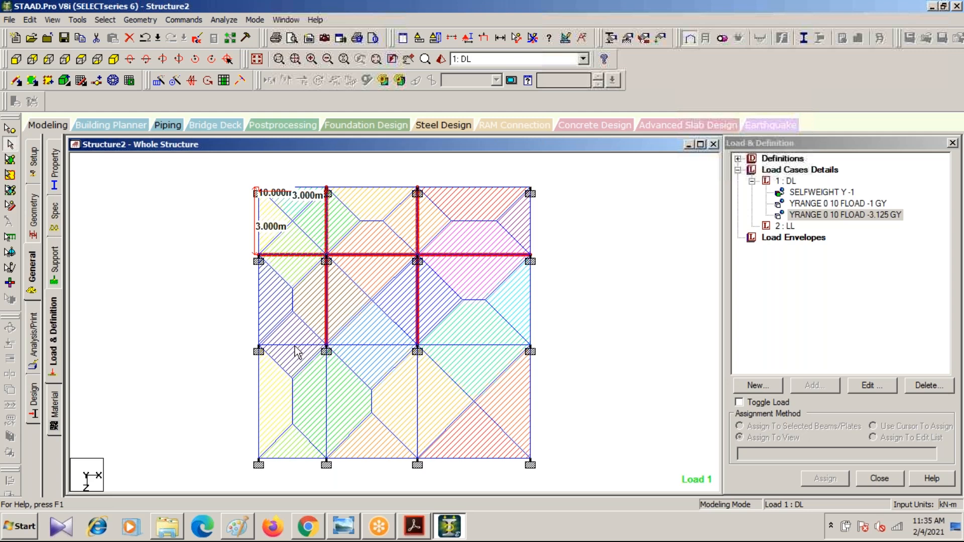
- Add the remaining interior beams to the selection in the plan view, and show the frame in isometric view
left_click(378, 346, "ctrl")
left_click(460, 347, "ctrl")
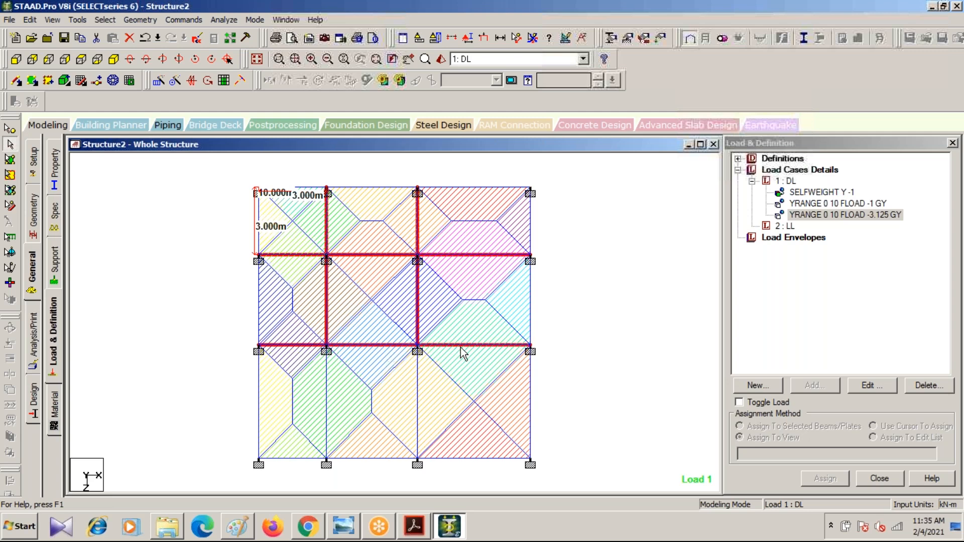
left_click(417, 393, "ctrl")
left_click(327, 407, "ctrl")
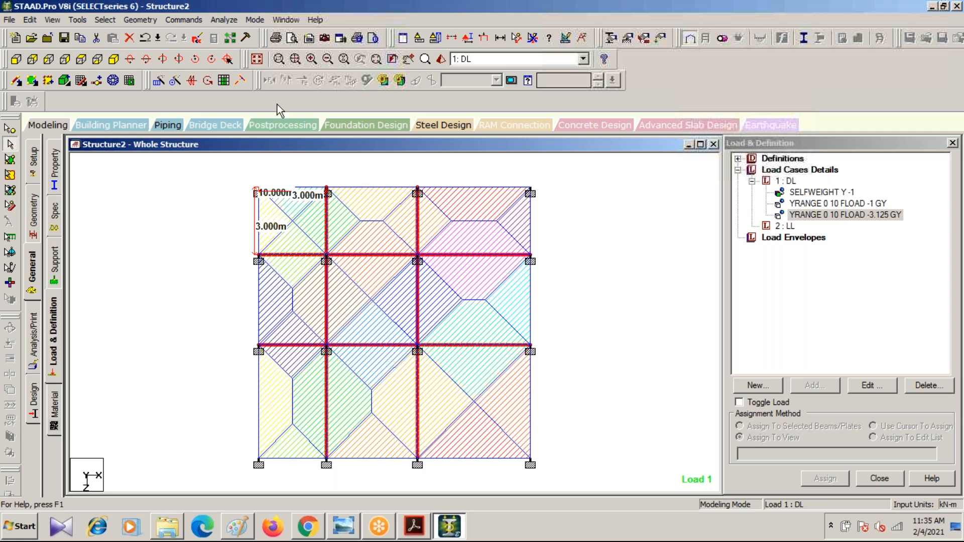
left_click(113, 59)
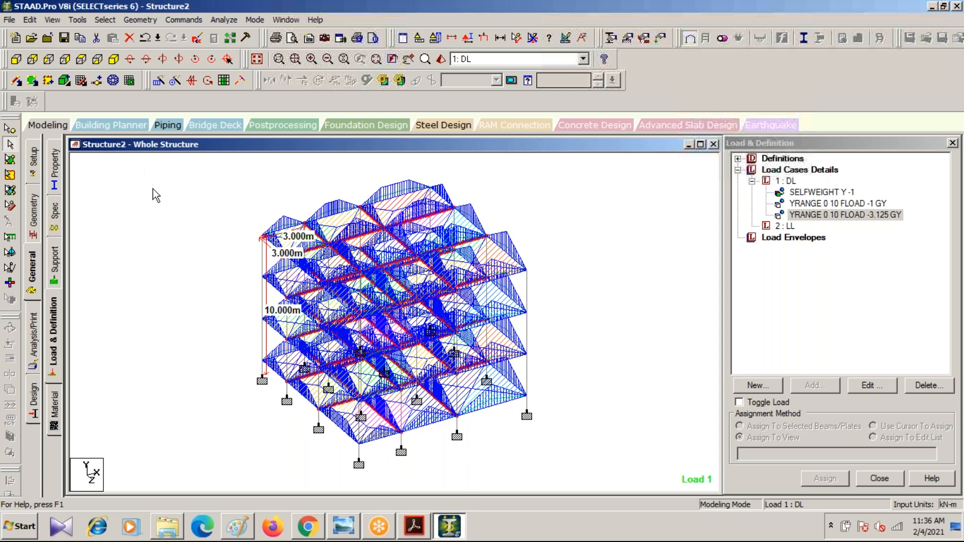
- Show the frame in front elevation with all floor levels fitting in the view
left_click(16, 59)
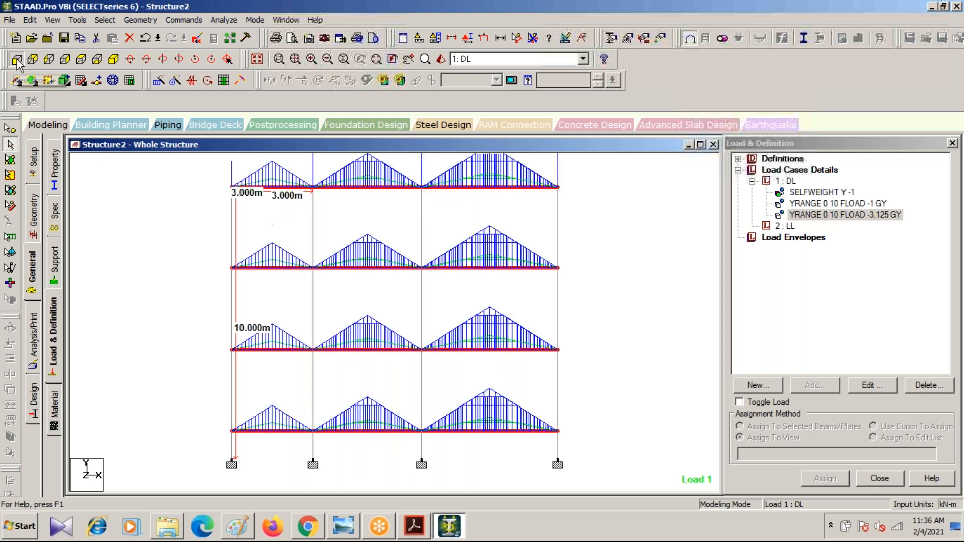
scroll(134, 257, "down", 3)
middle_click_drag(170, 270, 126, 271)
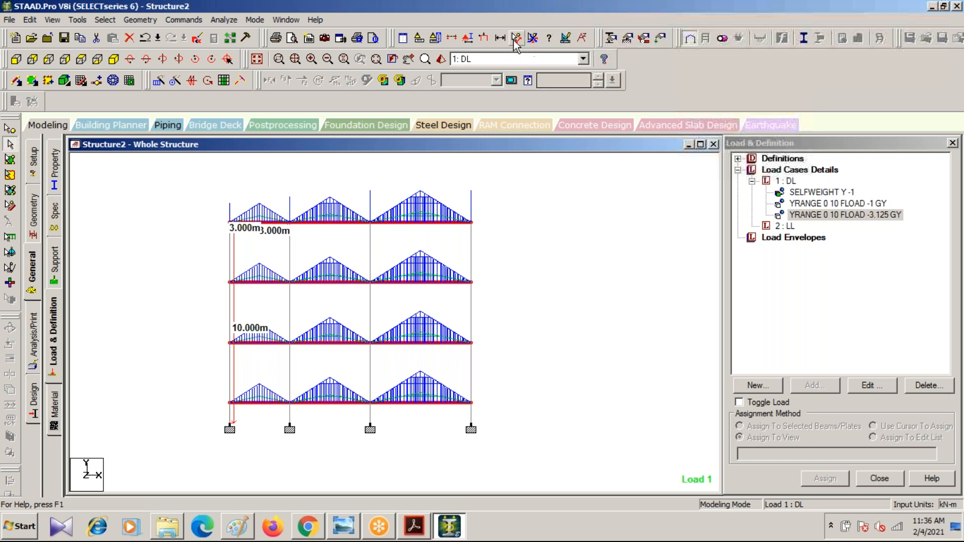
left_click(466, 41)
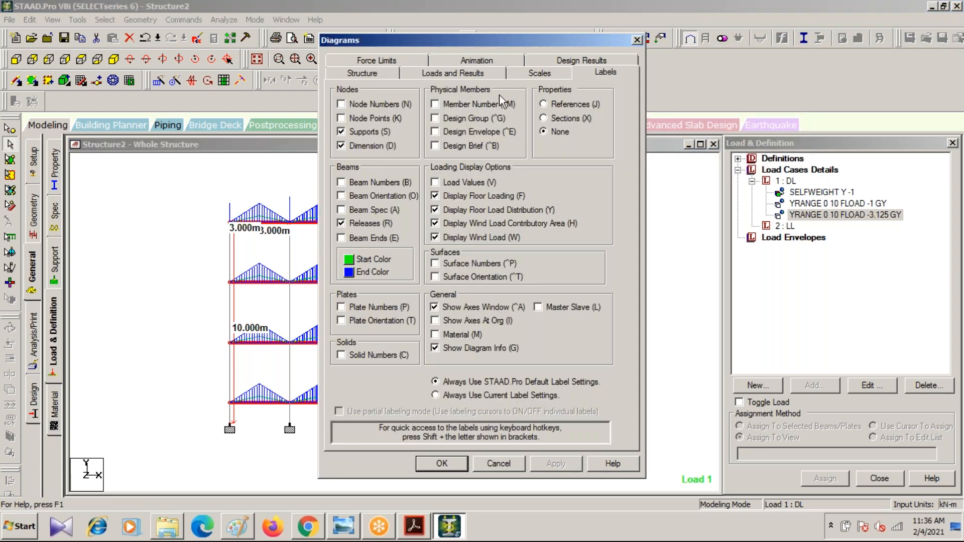
left_click(540, 75)
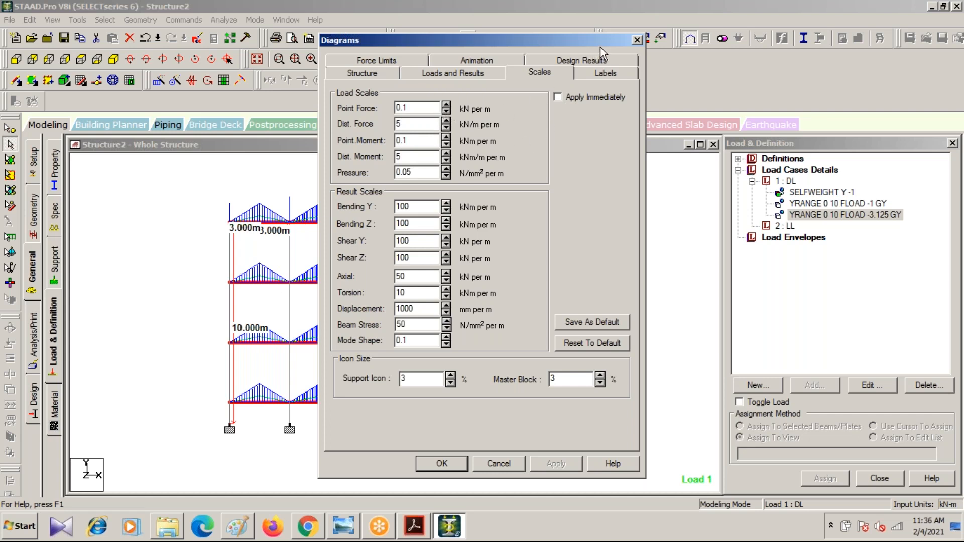
left_click(636, 41)
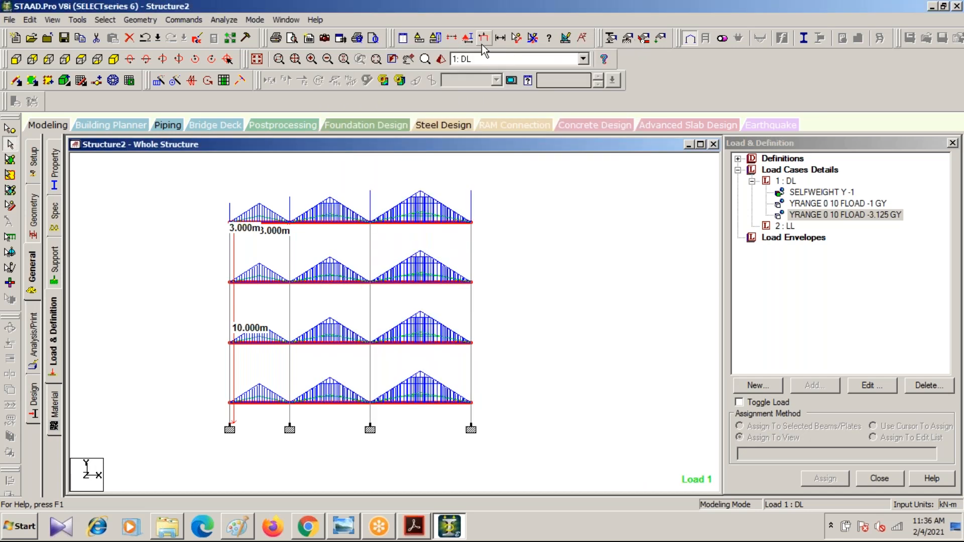
- Cut a Window / Rubber Band section that keeps only the floor levels below the roof, and show it in isometric view
left_click(450, 38)
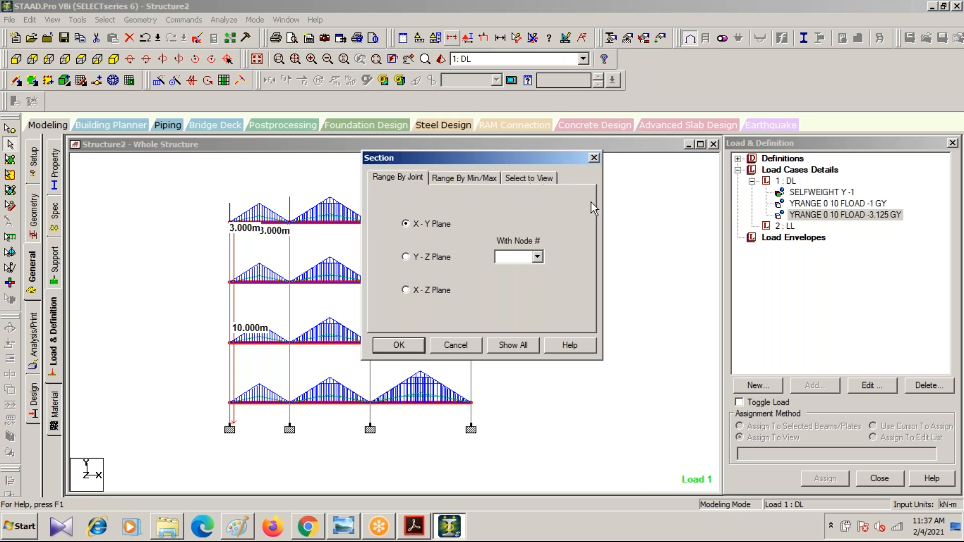
left_click(531, 182)
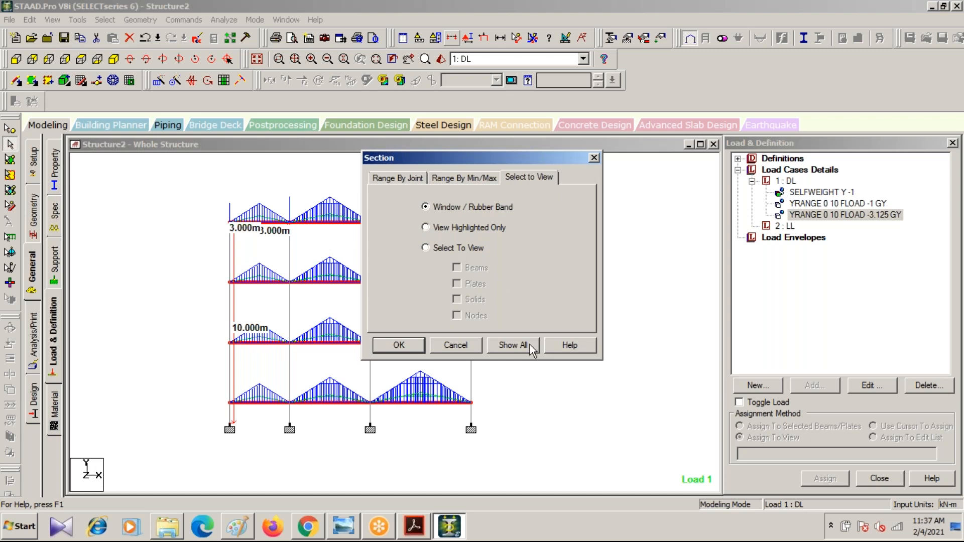
left_click(399, 345)
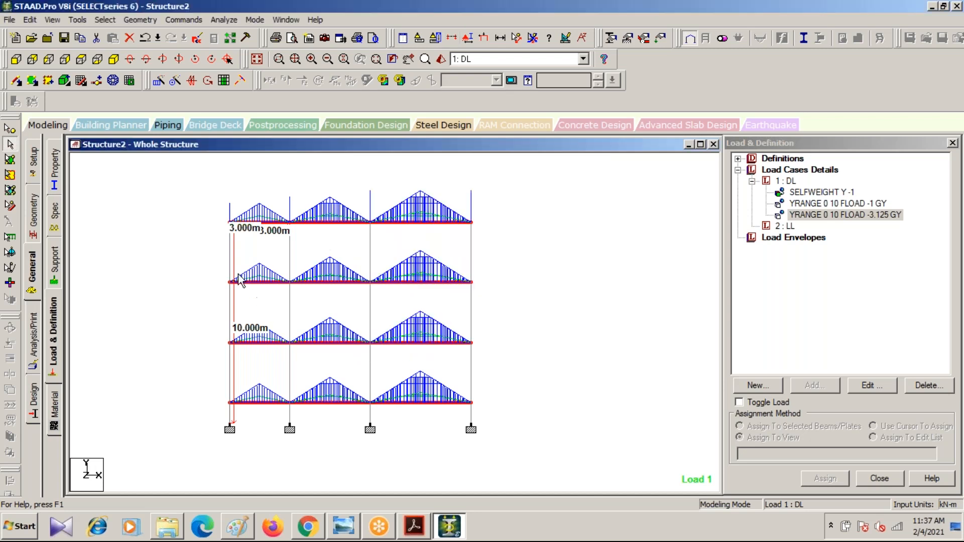
left_click_drag(213, 274, 513, 449)
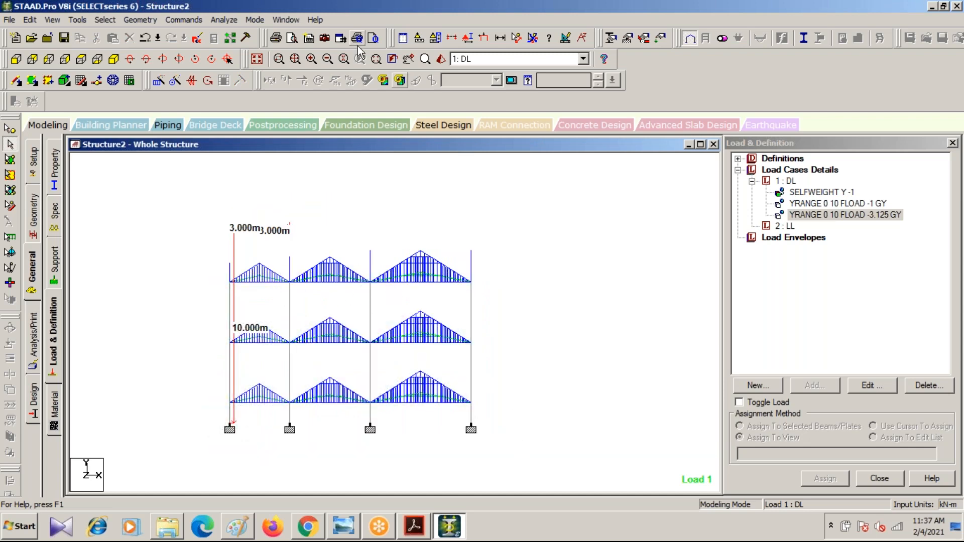
left_click(113, 59)
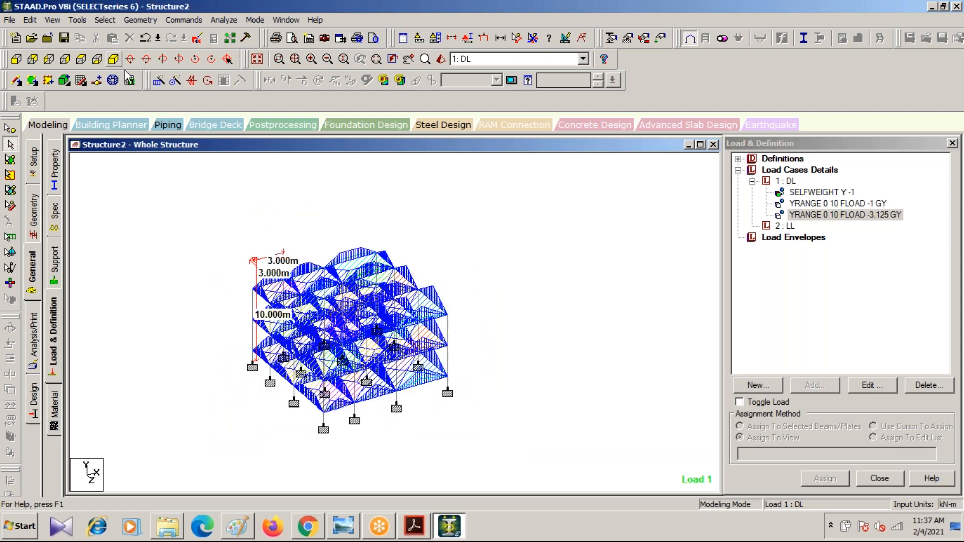
- Select all interior beams along both directions in the plan view of the sectioned frame, and return to the isometric view
left_click(81, 59)
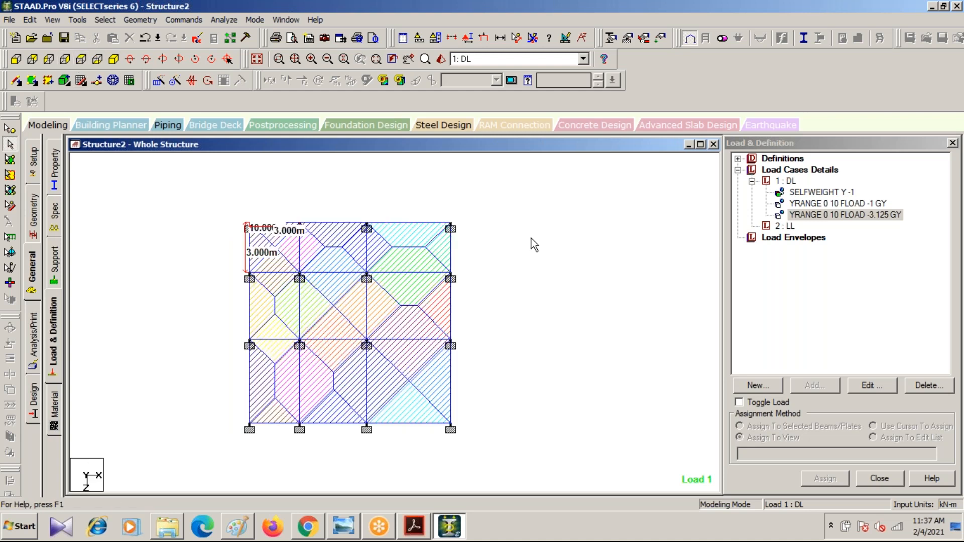
left_click(299, 255)
left_click(327, 272, "ctrl")
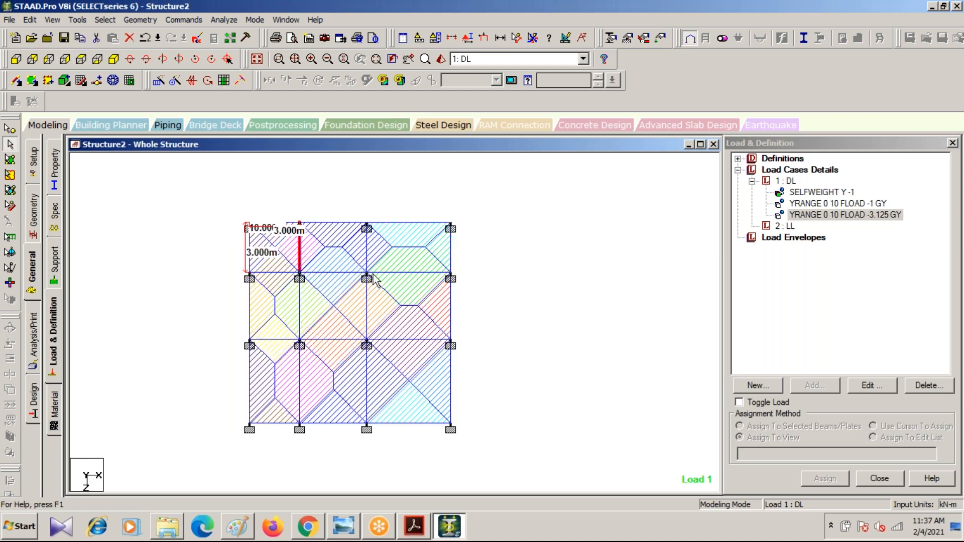
left_click(368, 256, "ctrl")
left_click(406, 272, "ctrl")
left_click(281, 273, "ctrl")
left_click(300, 313, "ctrl")
left_click(367, 317, "ctrl")
left_click(341, 340, "ctrl")
left_click(389, 339, "ctrl")
left_click(273, 340, "ctrl")
left_click(300, 381, "ctrl")
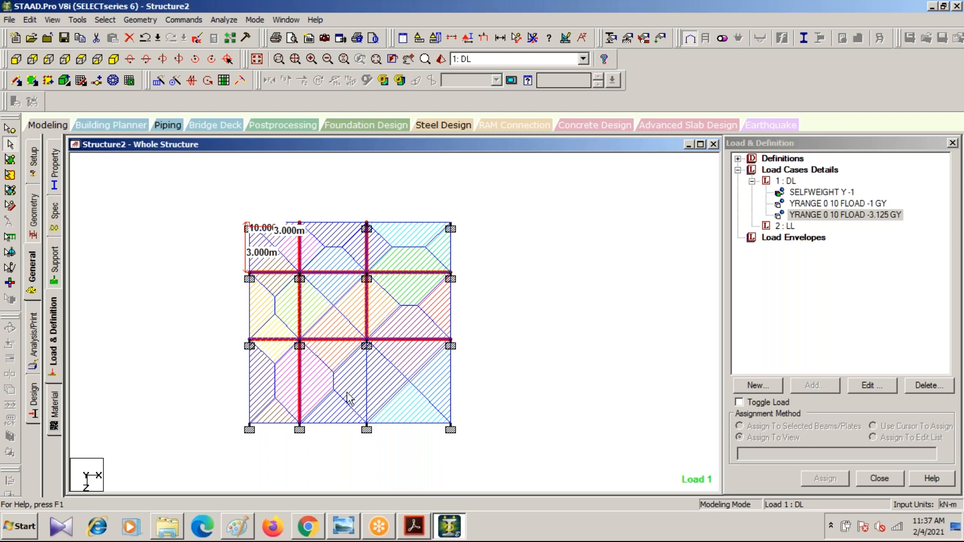
left_click(366, 388, "ctrl")
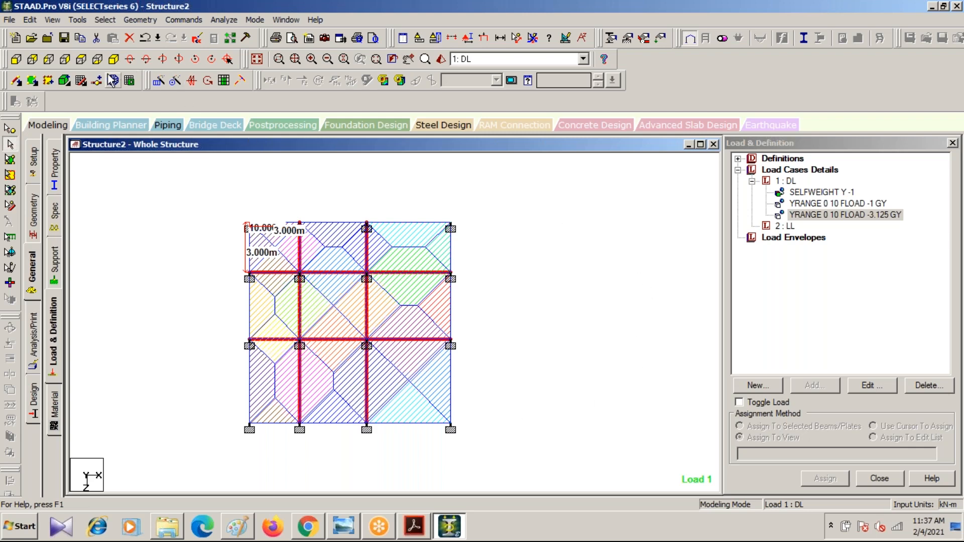
left_click(113, 58)
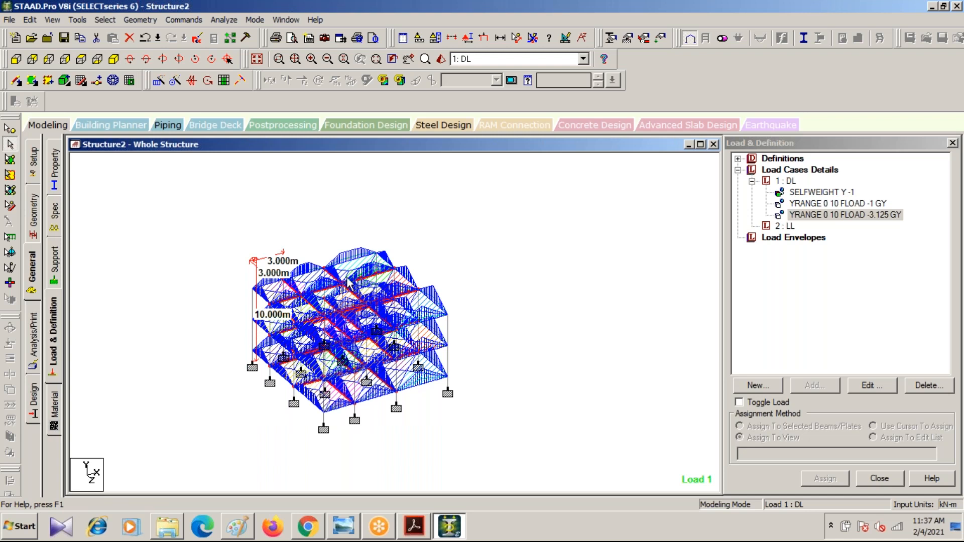
- Add a uniform member force of -6.9 kN/m in the GY direction to the DL load case
left_click(786, 181)
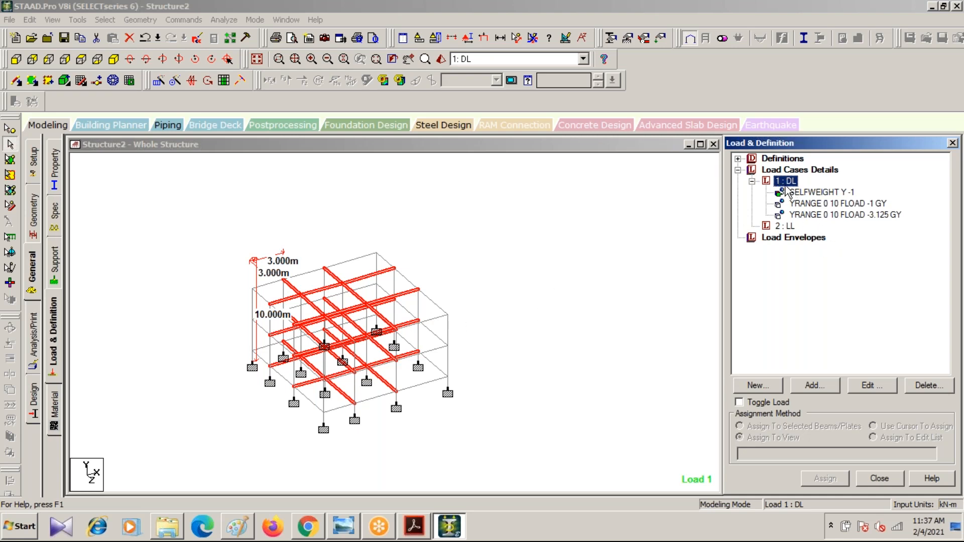
left_click(814, 387)
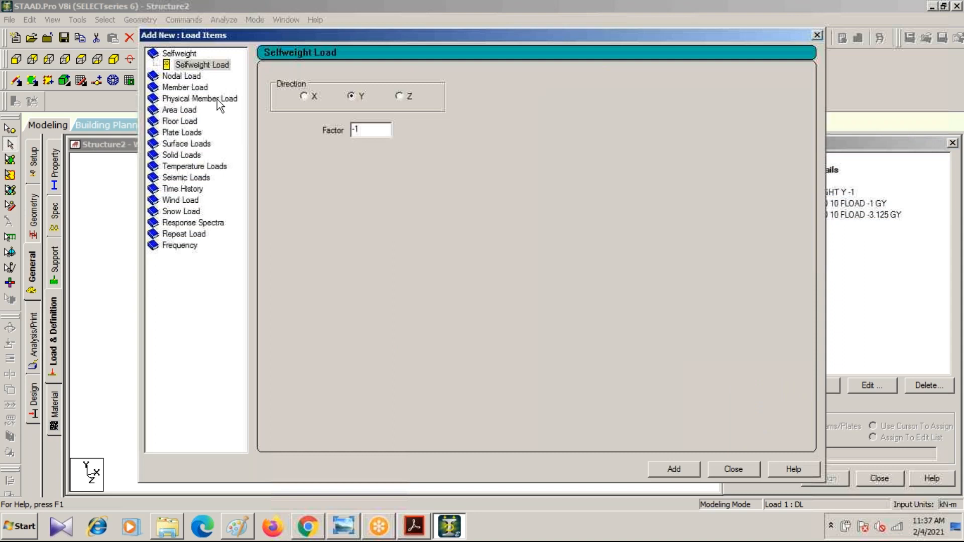
left_click(177, 89)
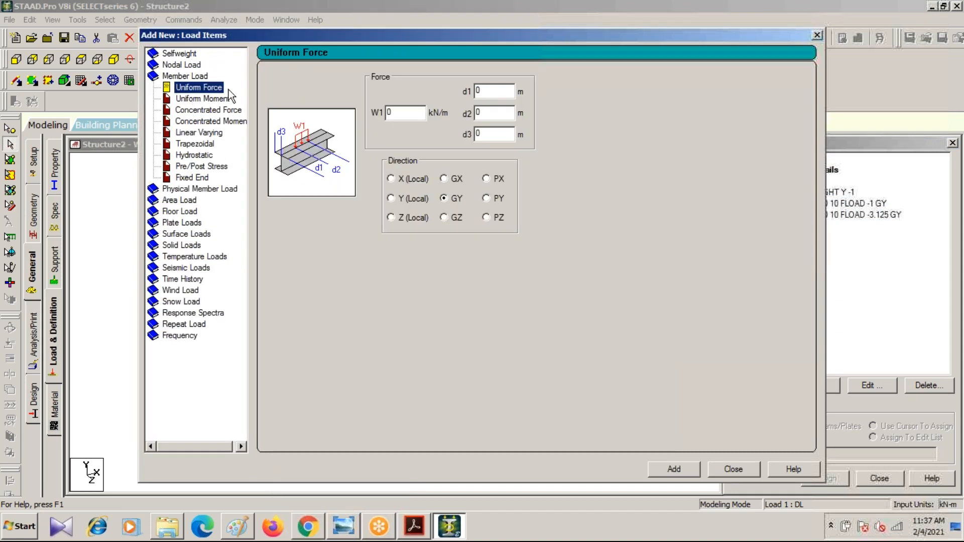
double_click(398, 112)
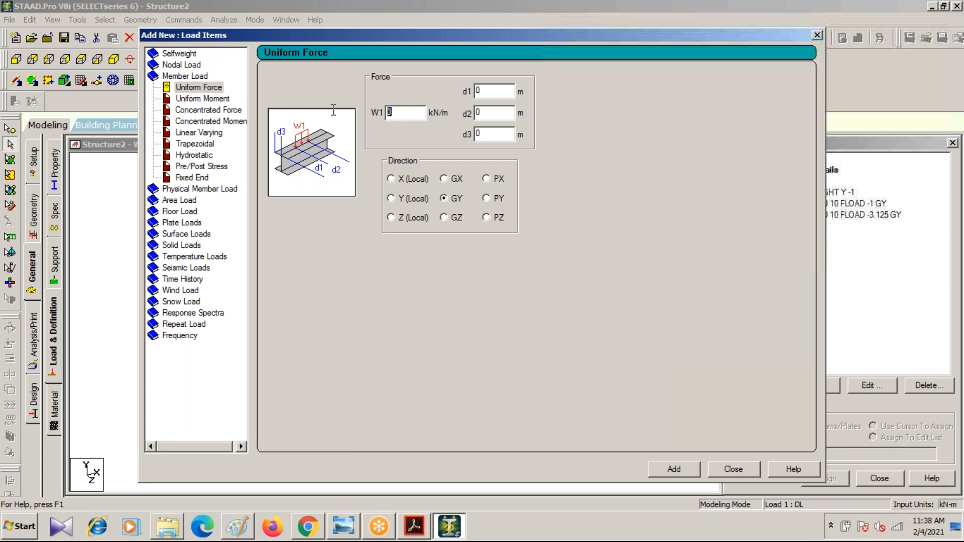
type("6")
key("Left")
key("Left")
key("Left")
type("-")
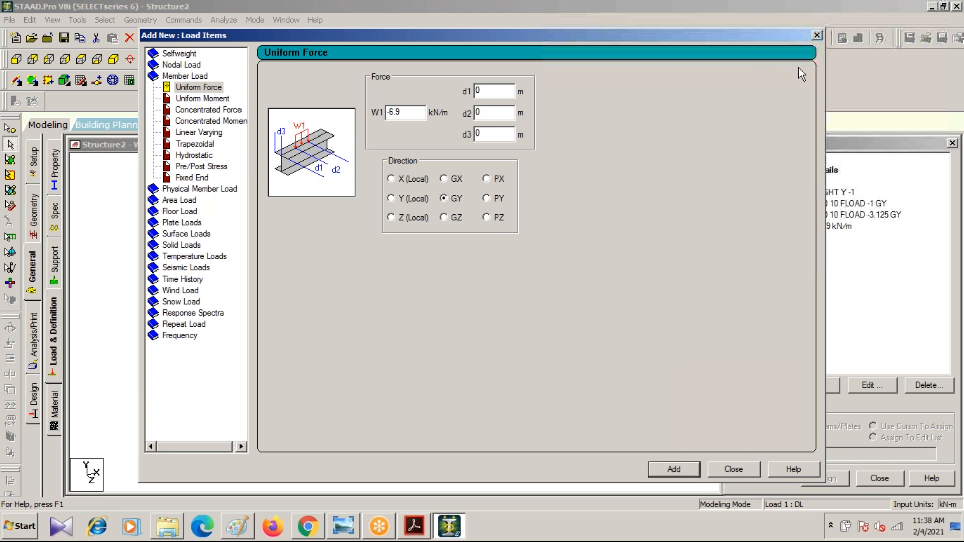
left_click(817, 36)
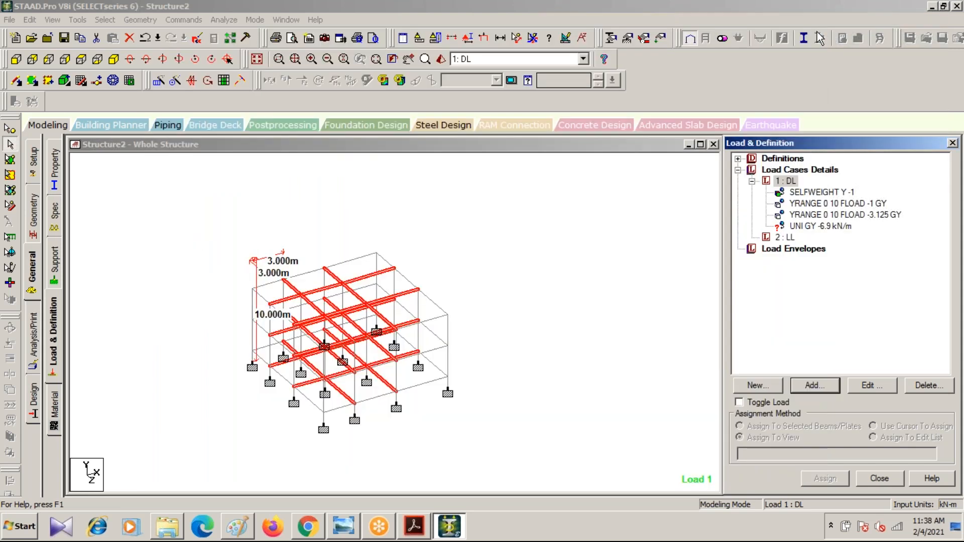
- Assign the -6.9 kN/m uniform load to the selected interior beams, and clear the beam selection
left_click(810, 226)
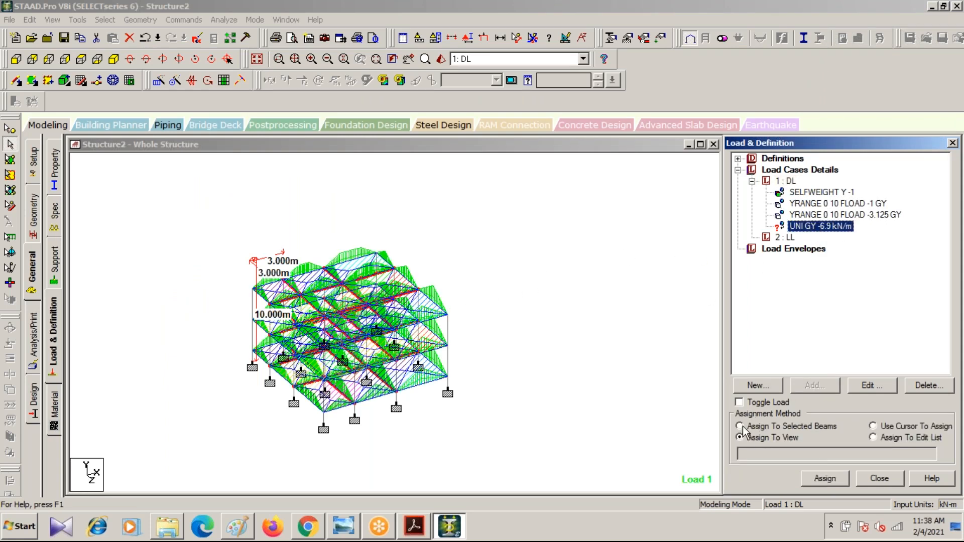
left_click(823, 478)
left_click(830, 483)
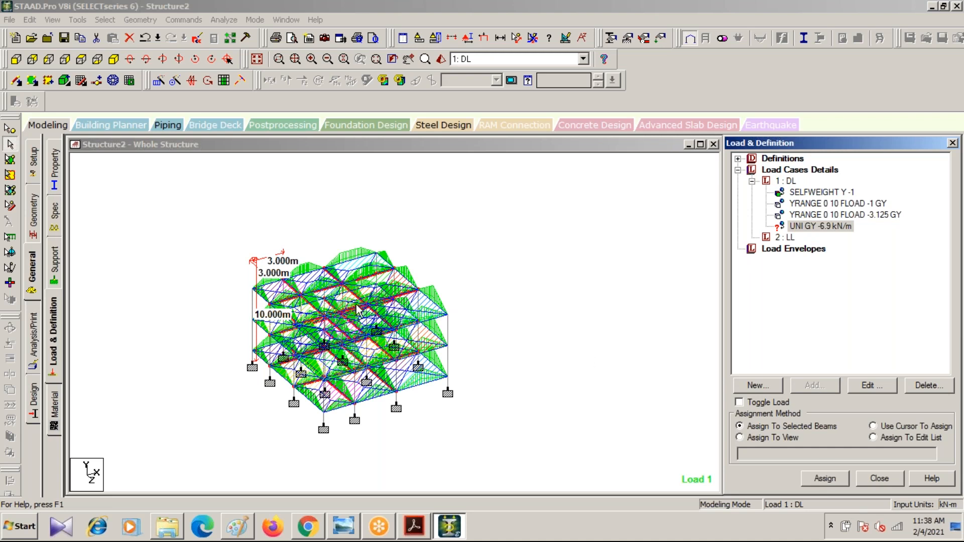
left_click(831, 483)
left_click(870, 350)
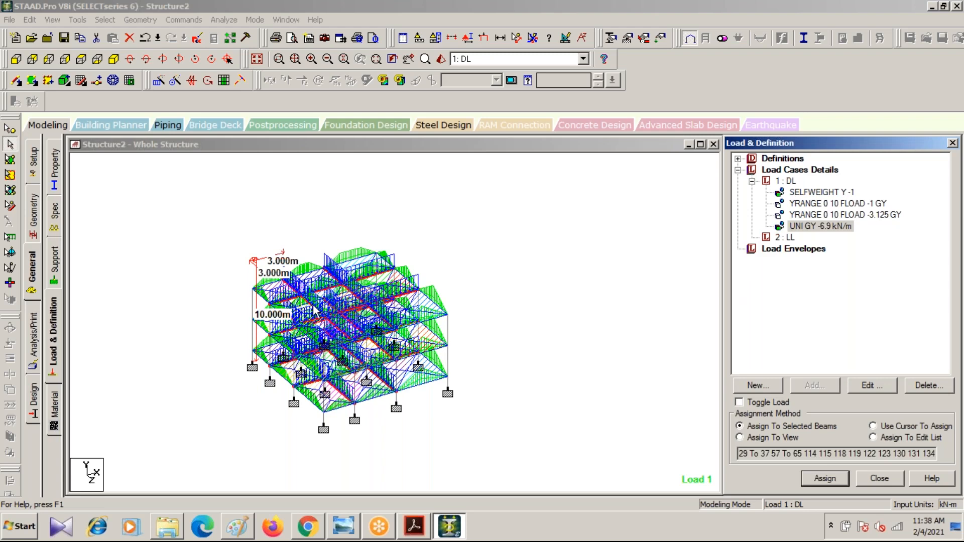
left_click(435, 441)
scroll(417, 412, "up", 3)
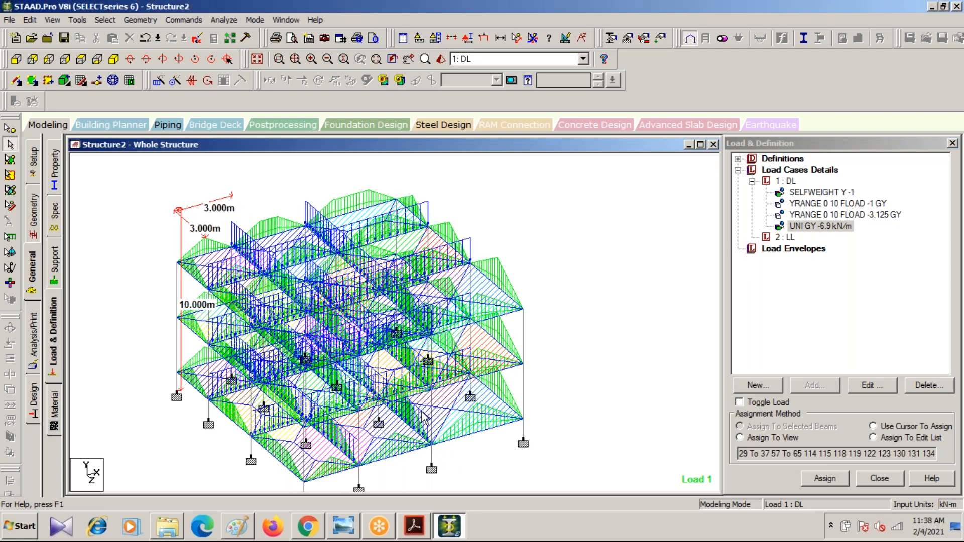
scroll(369, 328, "up", 2)
scroll(219, 337, "down", 2)
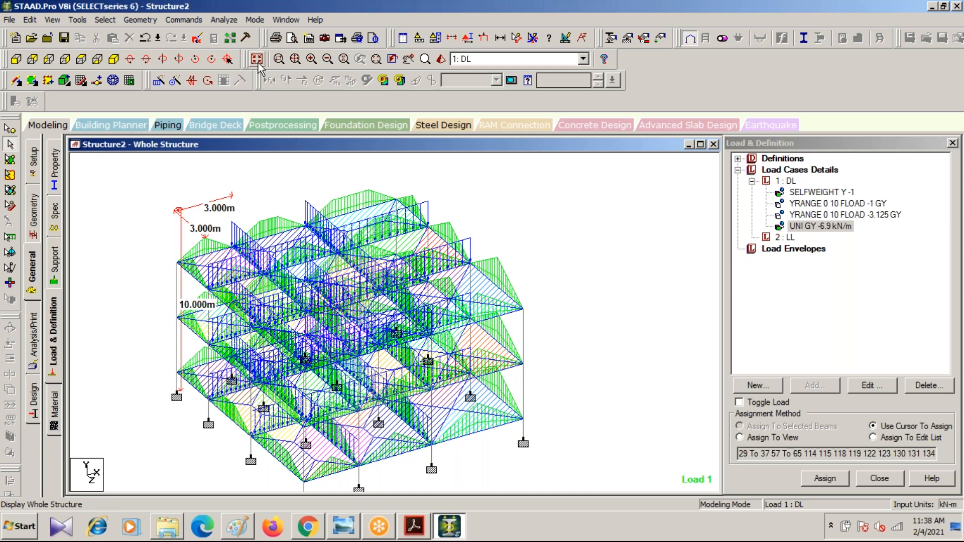
- Display the whole structure again, with all floor levels fitting in the view
left_click(53, 20)
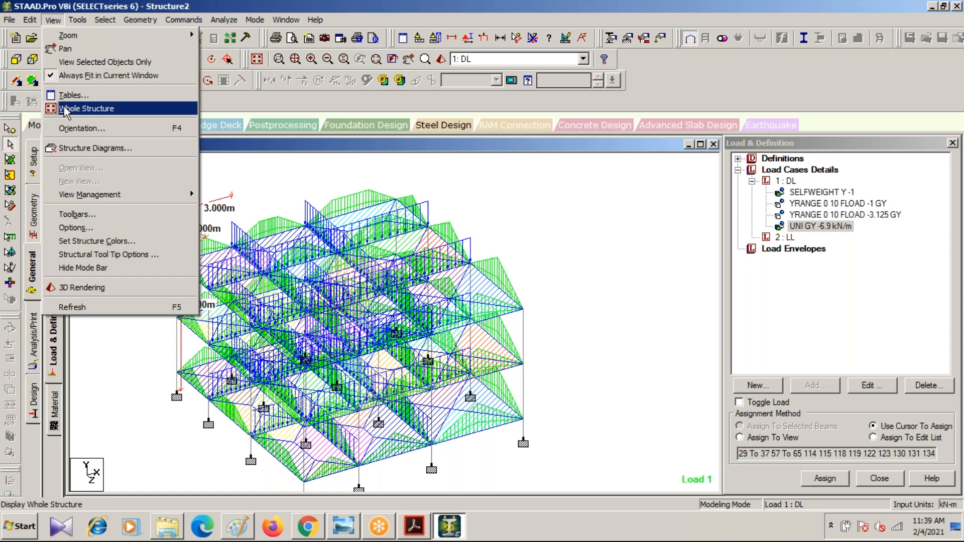
left_click(300, 176)
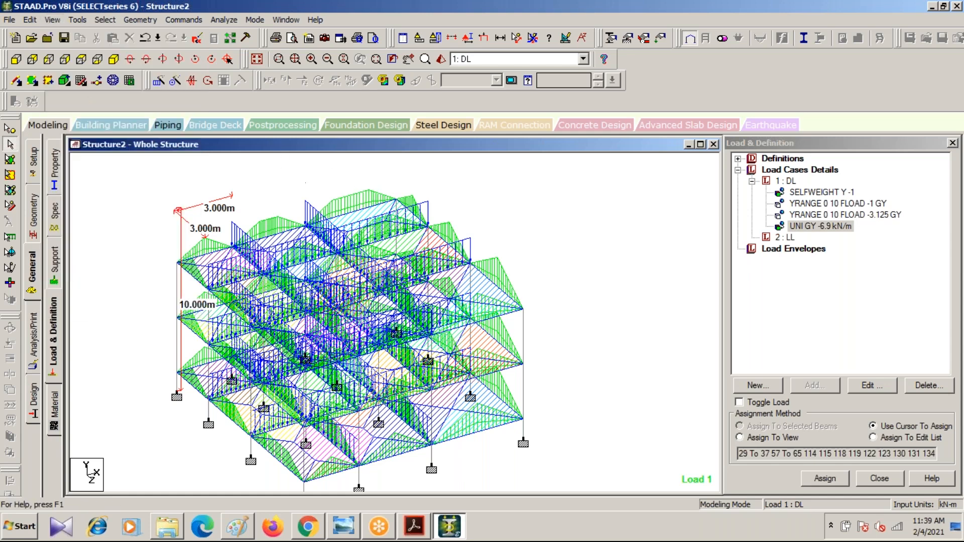
left_click(257, 58)
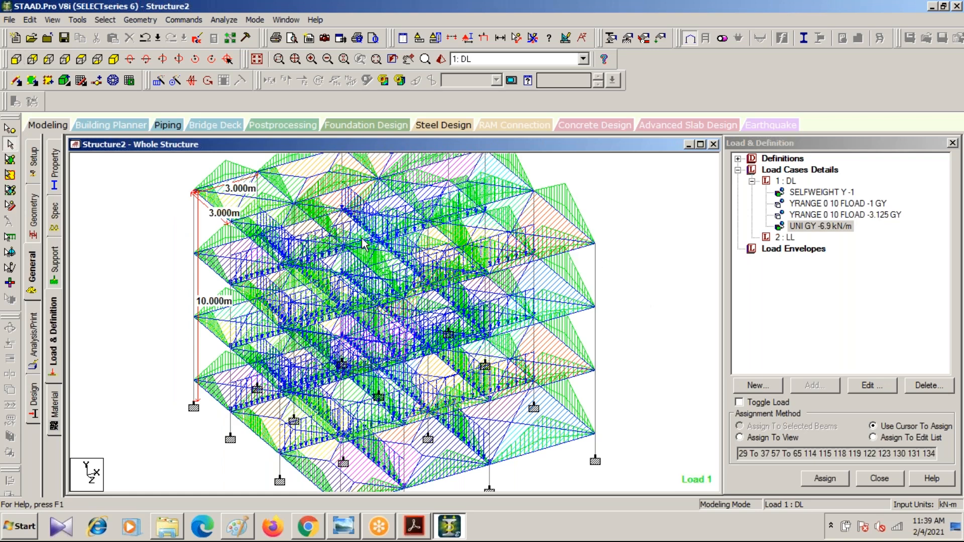
scroll(431, 191, "down", 2)
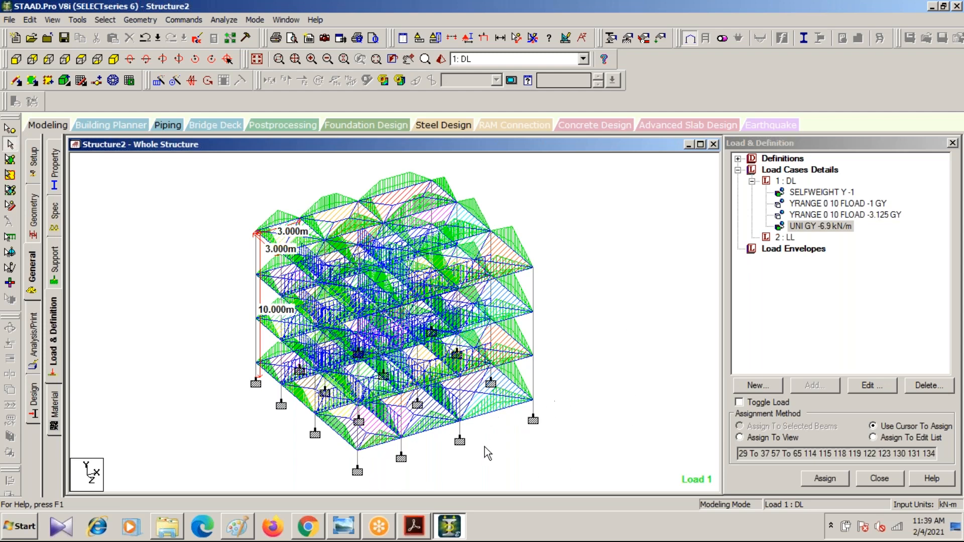
- Cut a Window / Rubber Band section in front elevation that keeps only the lowest beam level, and show it in isometric view
left_click(15, 59)
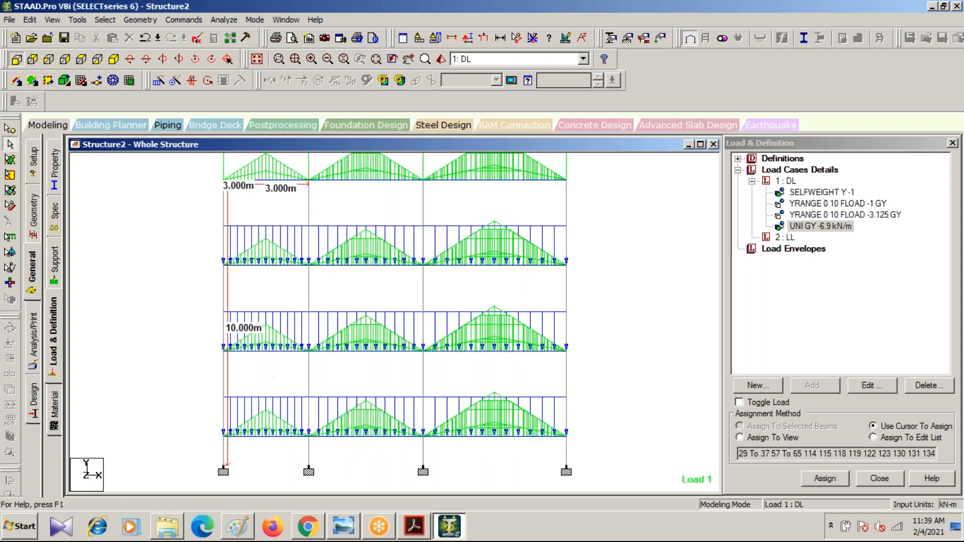
left_click(458, 39)
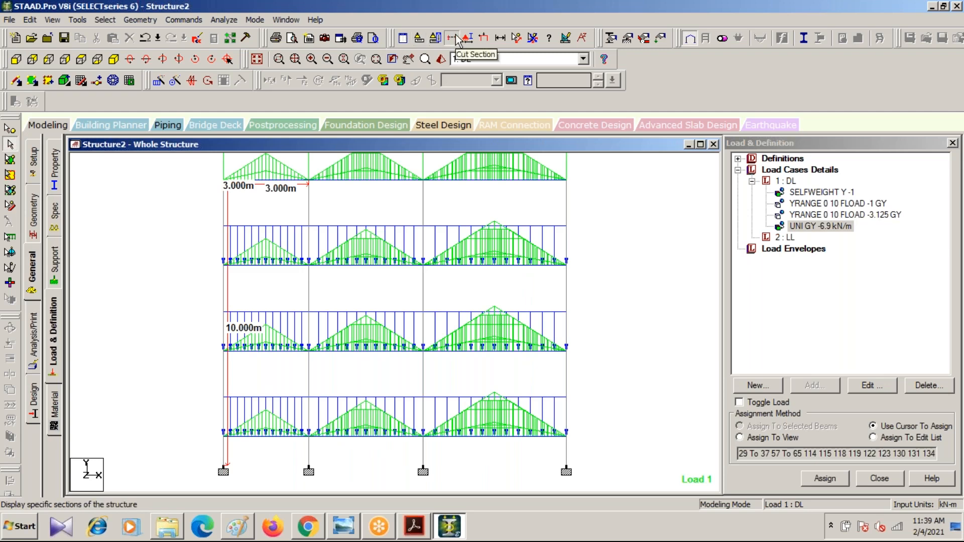
left_click(526, 177)
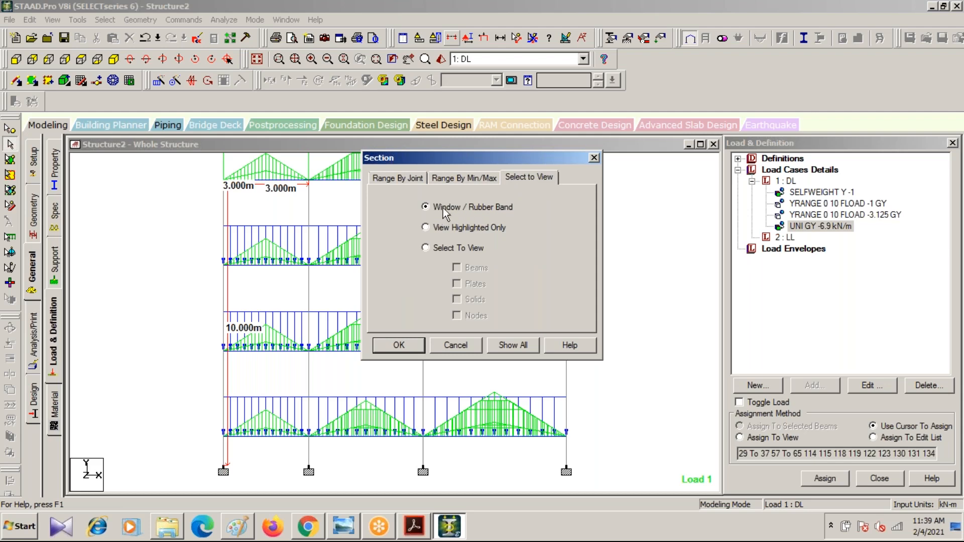
left_click(399, 347)
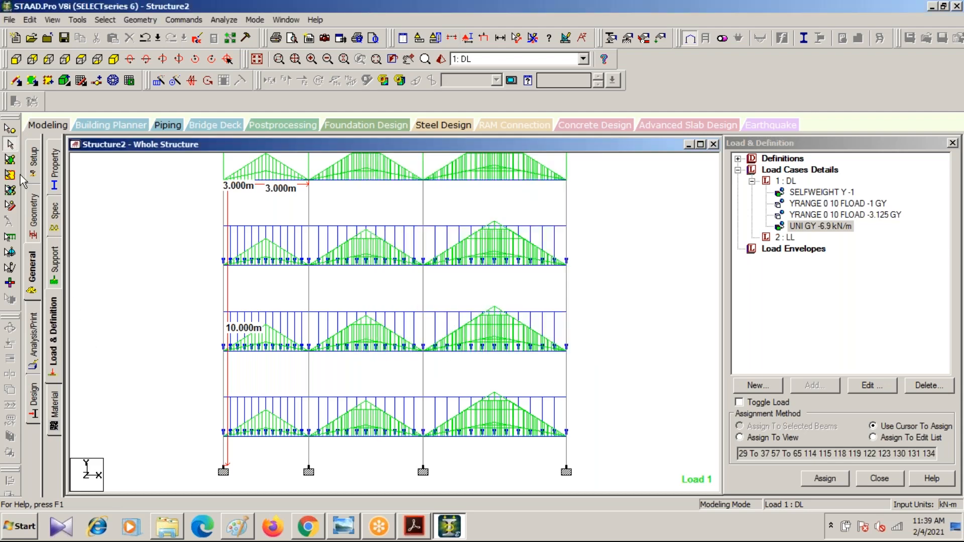
left_click(9, 145)
left_click_drag(196, 423, 606, 482)
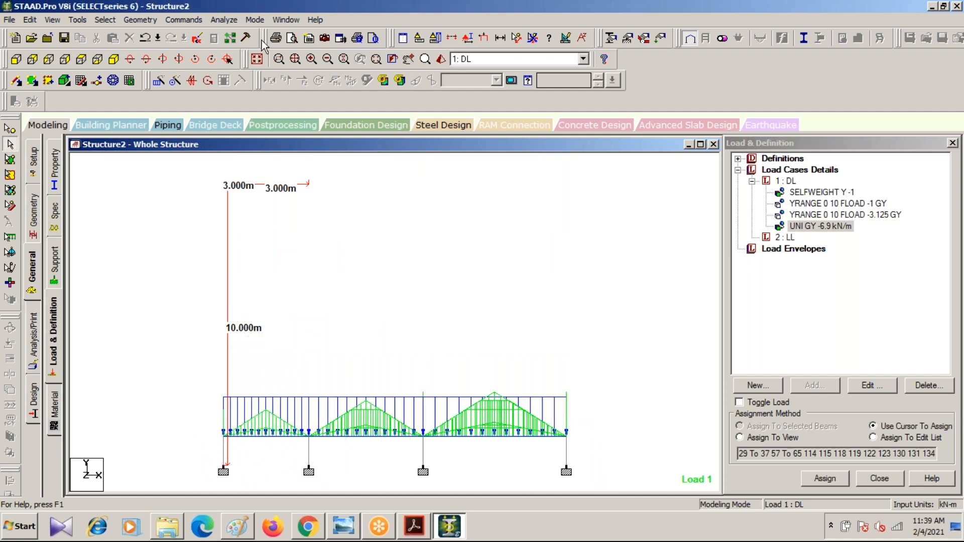
left_click(113, 60)
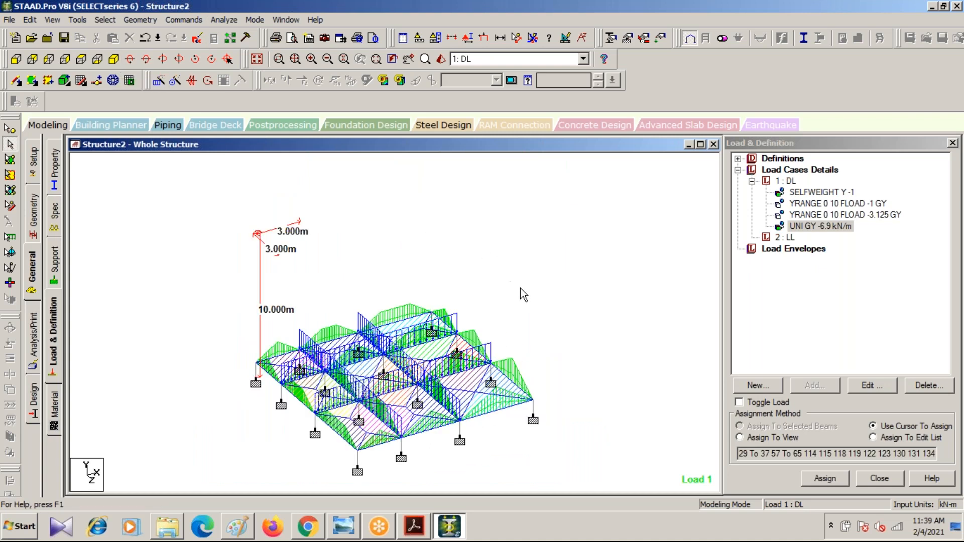
- Switch to the Google Slides presentation in Chrome and review the main wall and parapet wall load calculations
left_click(305, 528)
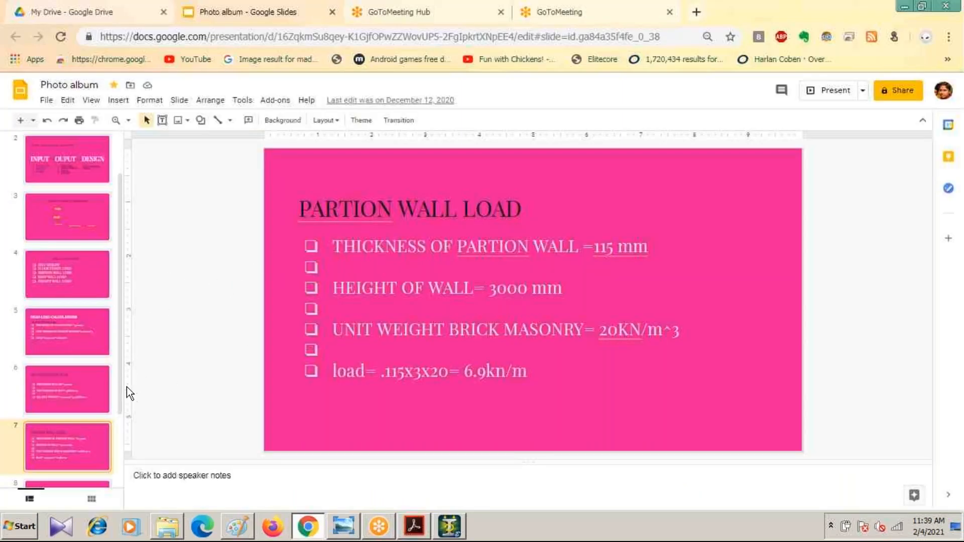
left_click_drag(120, 379, 118, 436)
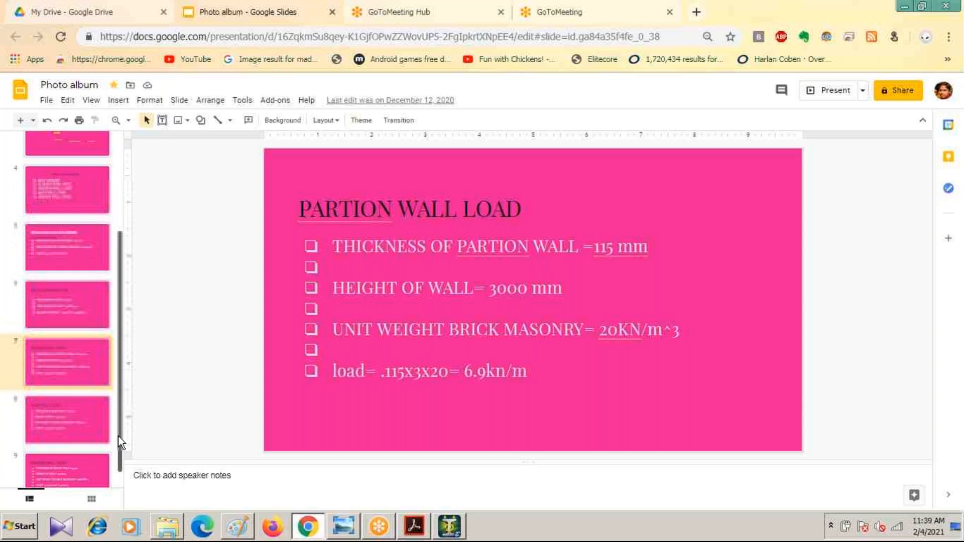
left_click(44, 438)
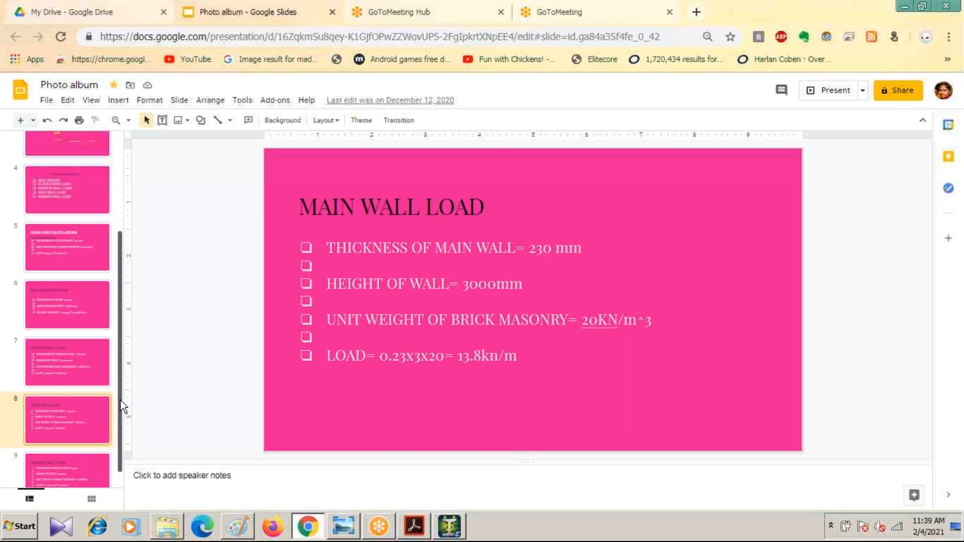
left_click_drag(120, 402, 116, 455)
left_click(68, 456)
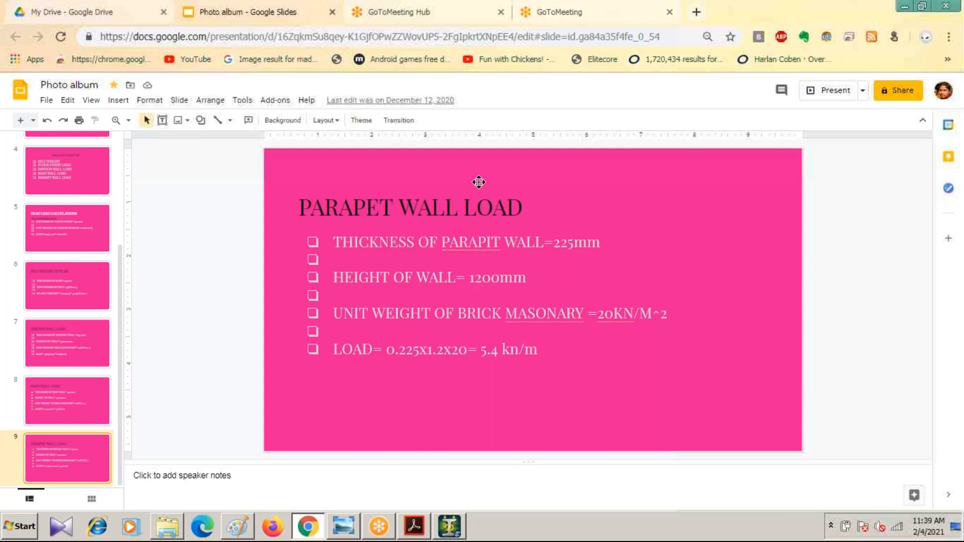
left_click(92, 399)
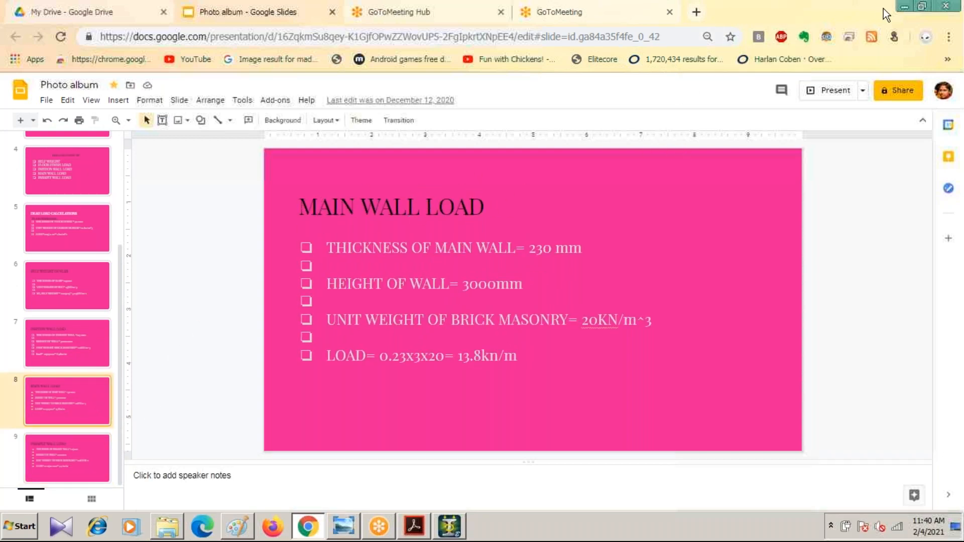
- Return to STAAD.Pro and let Auto Save store the structure file
left_click(904, 11)
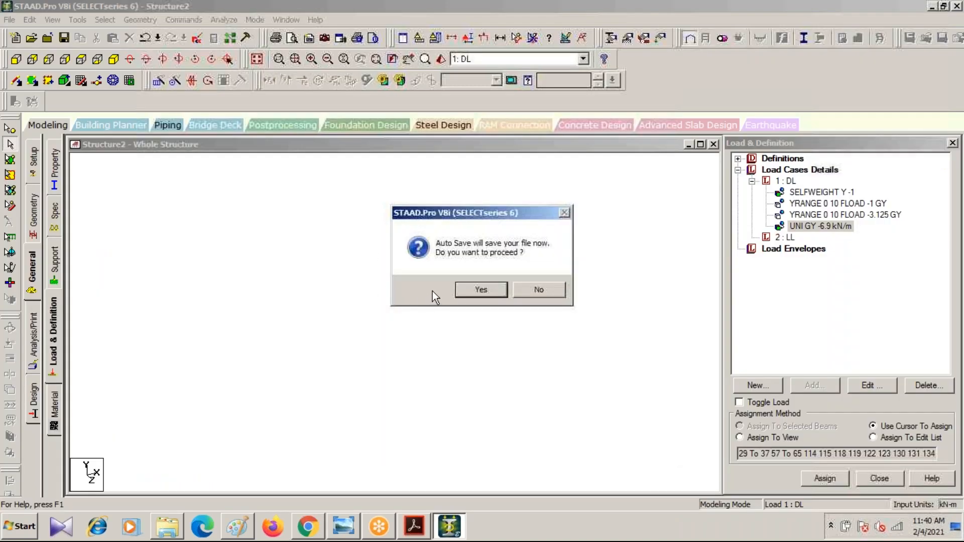
left_click(483, 290)
left_click(396, 278)
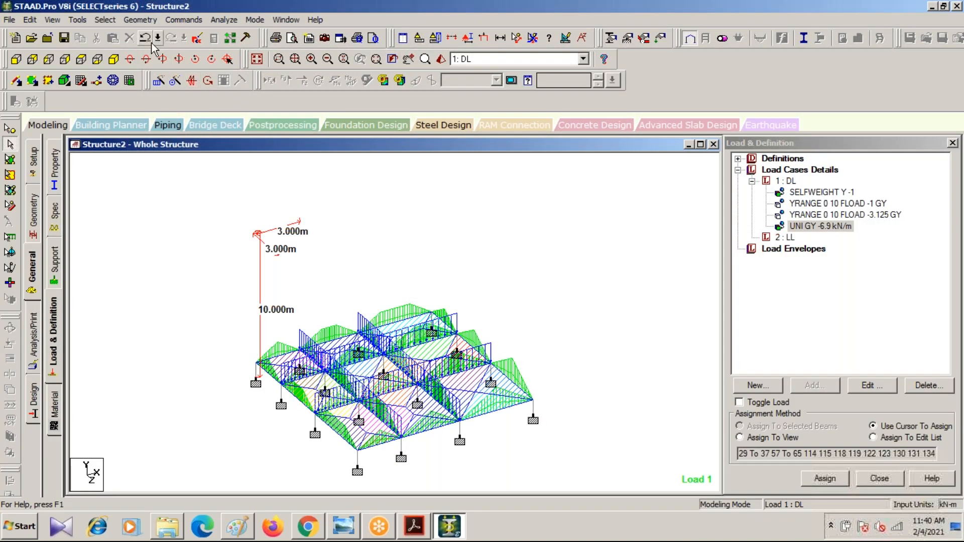
- Restore the whole structure and show it in front elevation with every floor level fitting in the view
left_click(257, 59)
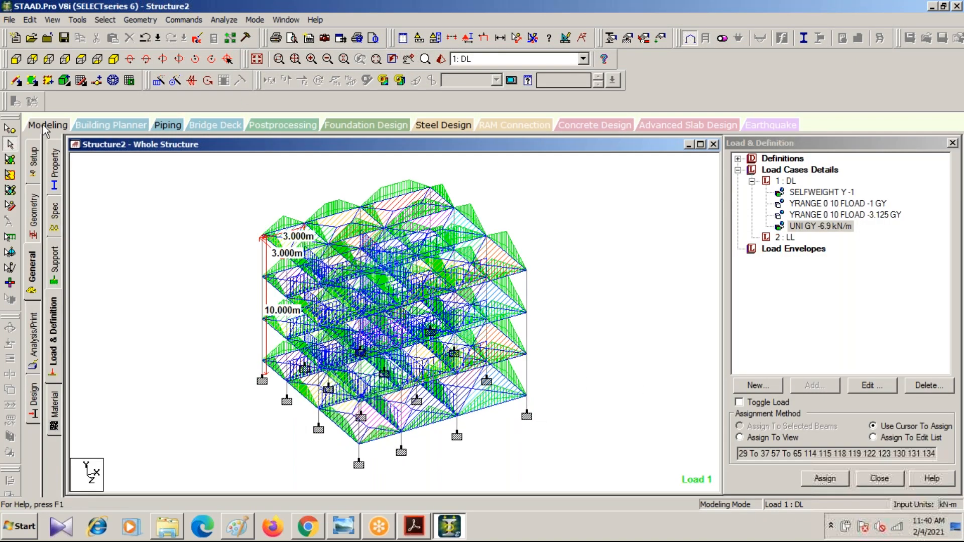
left_click(16, 59)
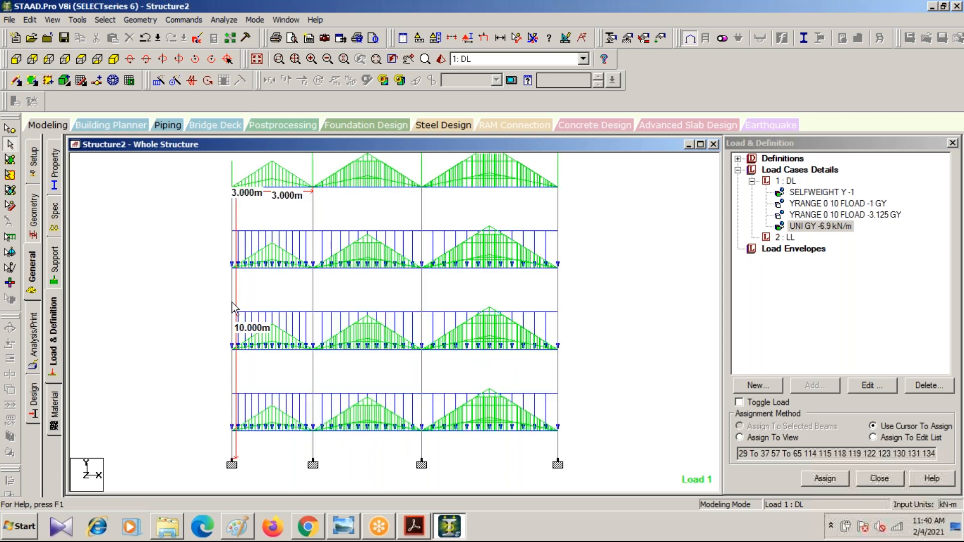
scroll(232, 303, "up", 1)
scroll(256, 243, "down", 3)
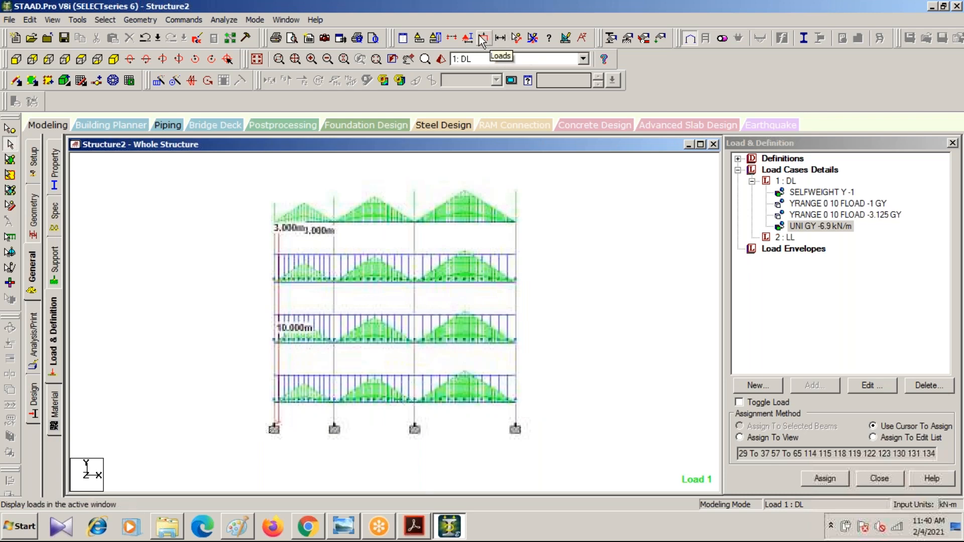
- Cut a Window / Rubber Band section that leaves out the roof level, and show the remaining floors in isometric view
left_click(454, 37)
left_click(525, 177)
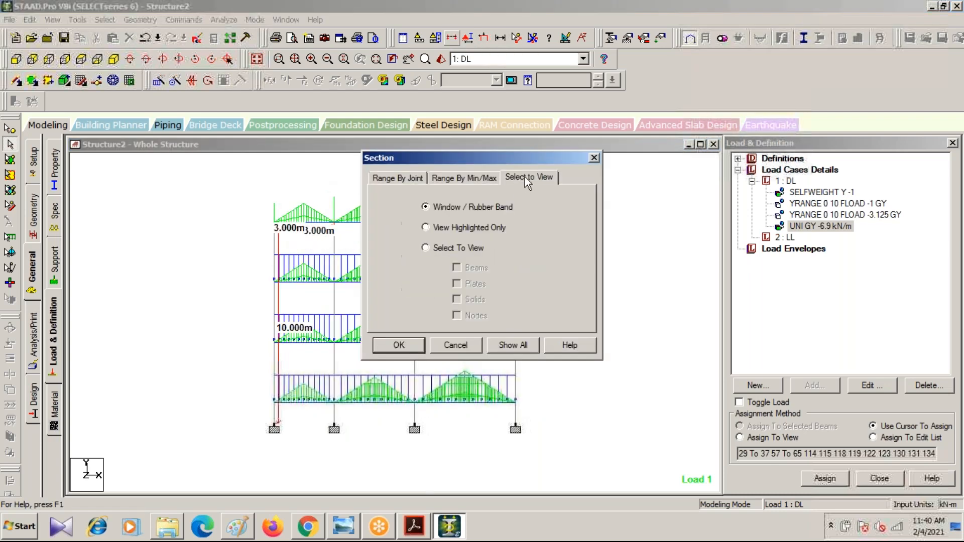
left_click(399, 345)
left_click_drag(239, 253, 566, 454)
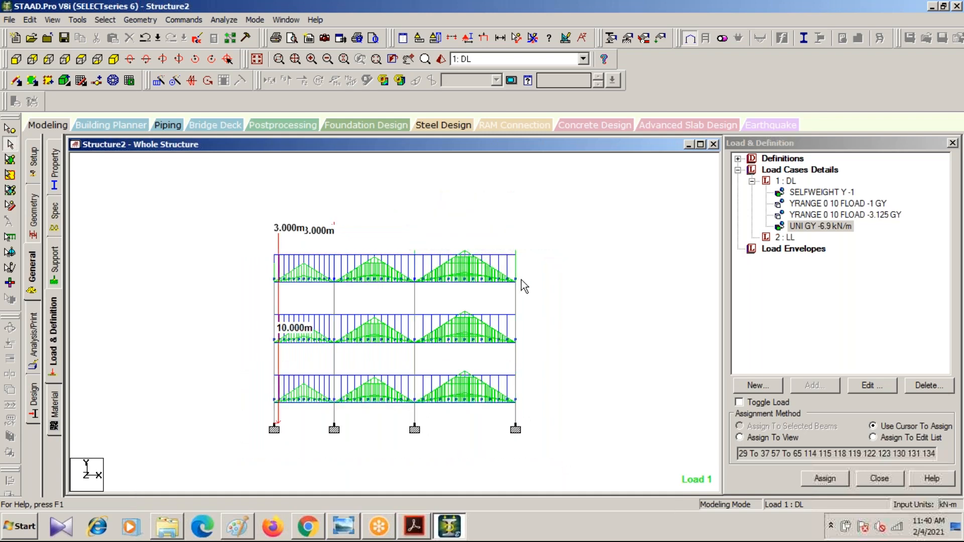
scroll(521, 279, "up", 2)
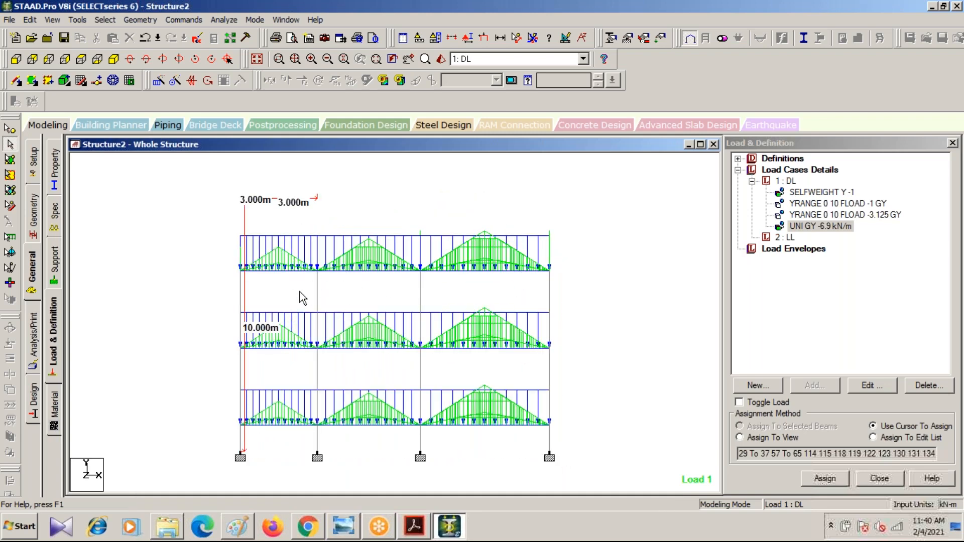
left_click(114, 60)
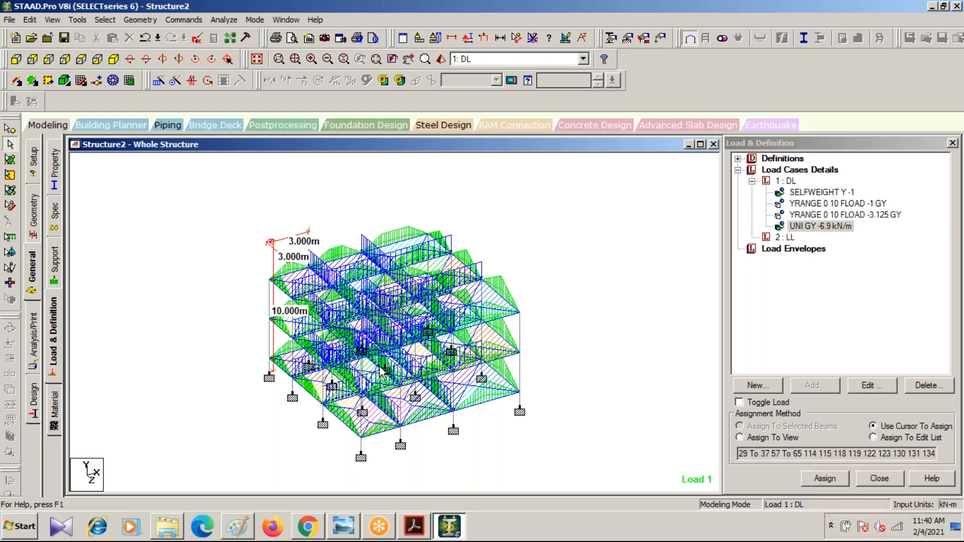
- Show the remaining floors in plan view and check the main wall load calculation in the Google Slides presentation in Chrome
left_click(81, 60)
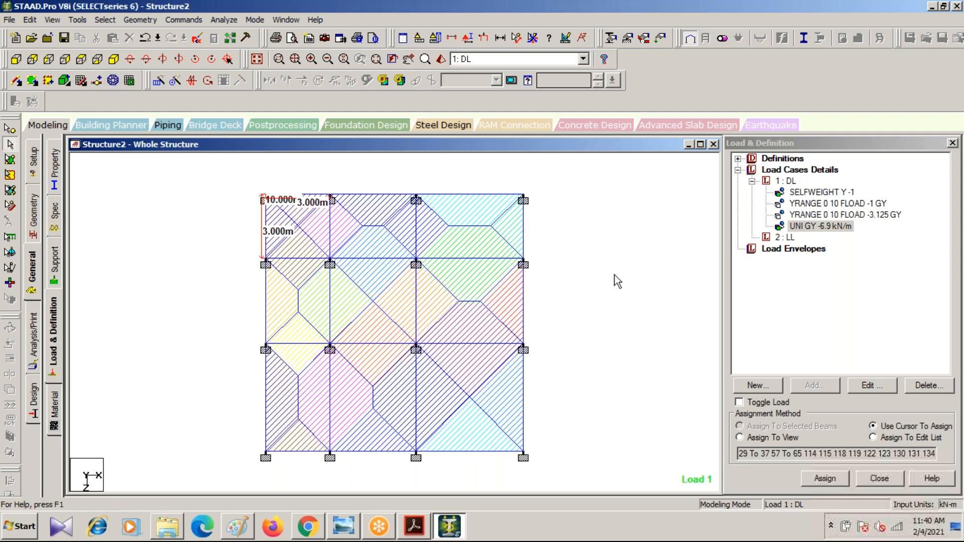
left_click(786, 181)
left_click(307, 526)
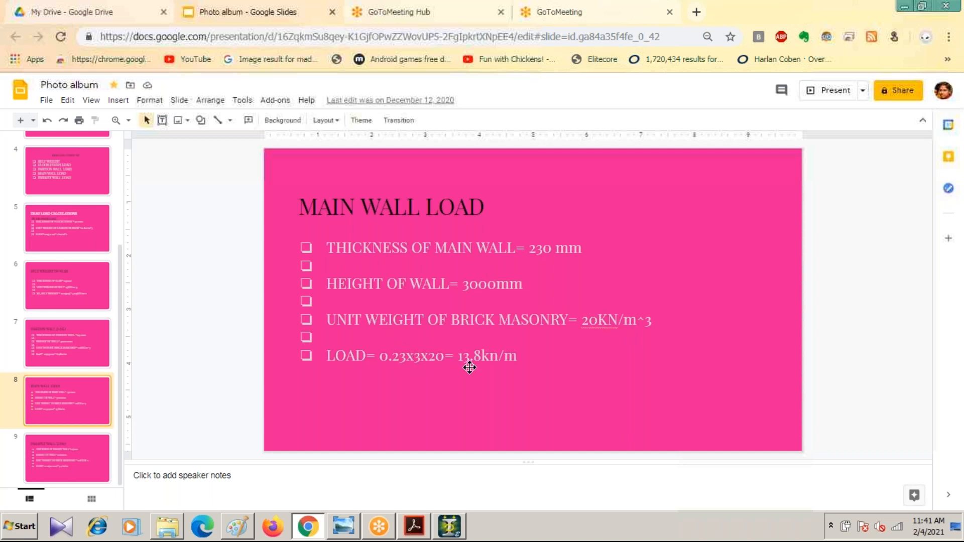
left_click(906, 7)
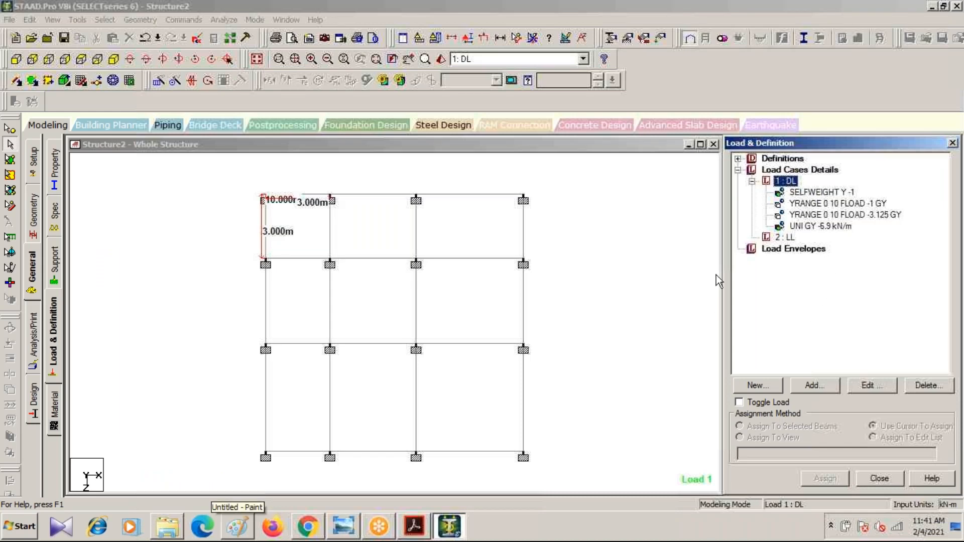
- Add a uniform member force of -13.8 kN/m in the GY direction to load case DL for the main walls
left_click(816, 388)
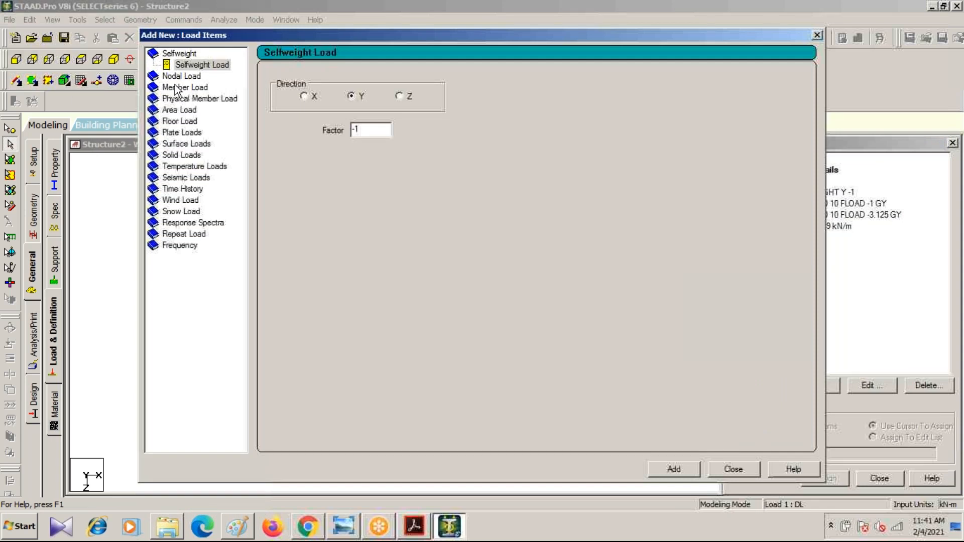
left_click(176, 90)
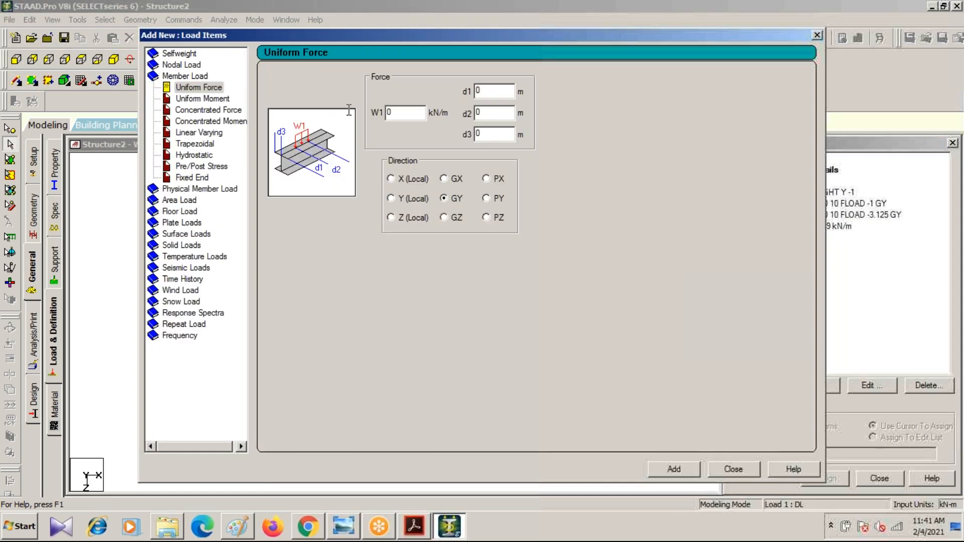
left_click(308, 526)
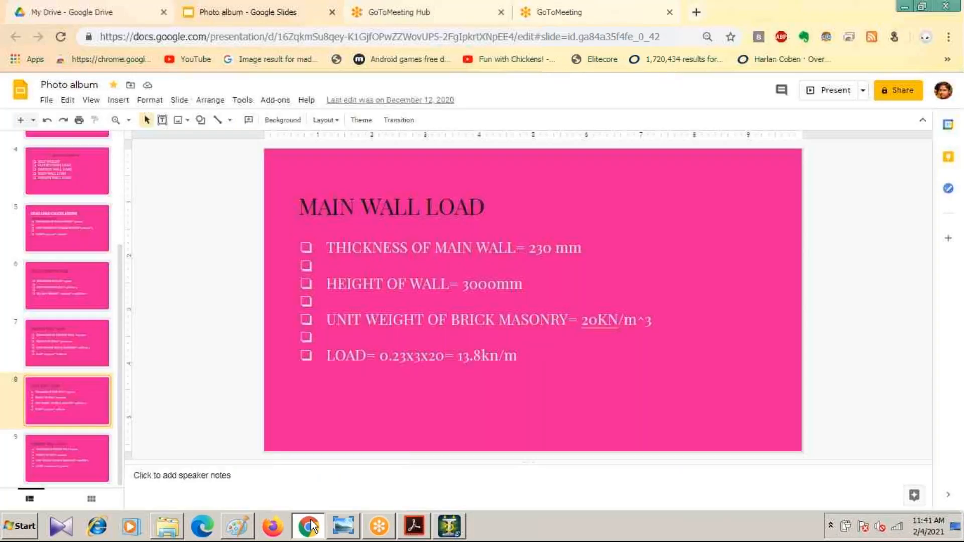
left_click(450, 527)
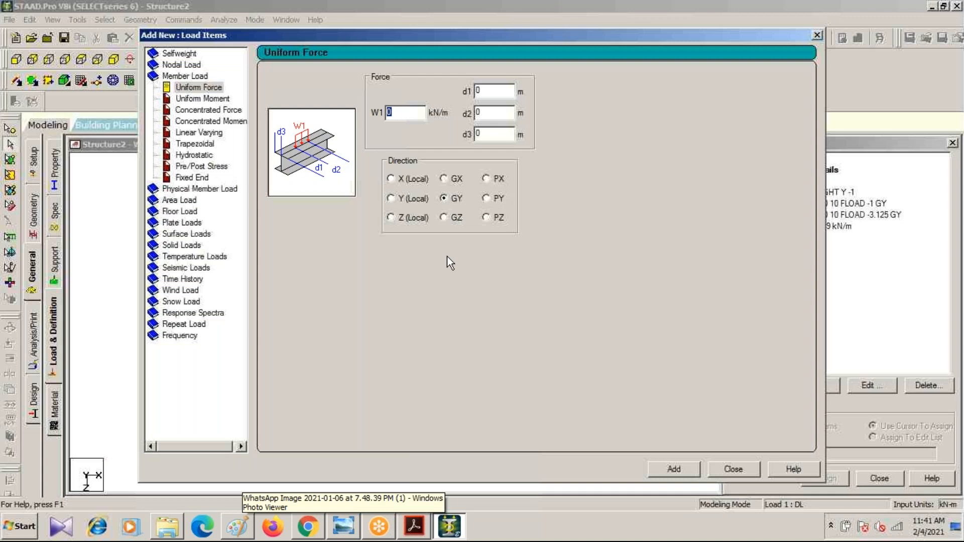
type("-13.8")
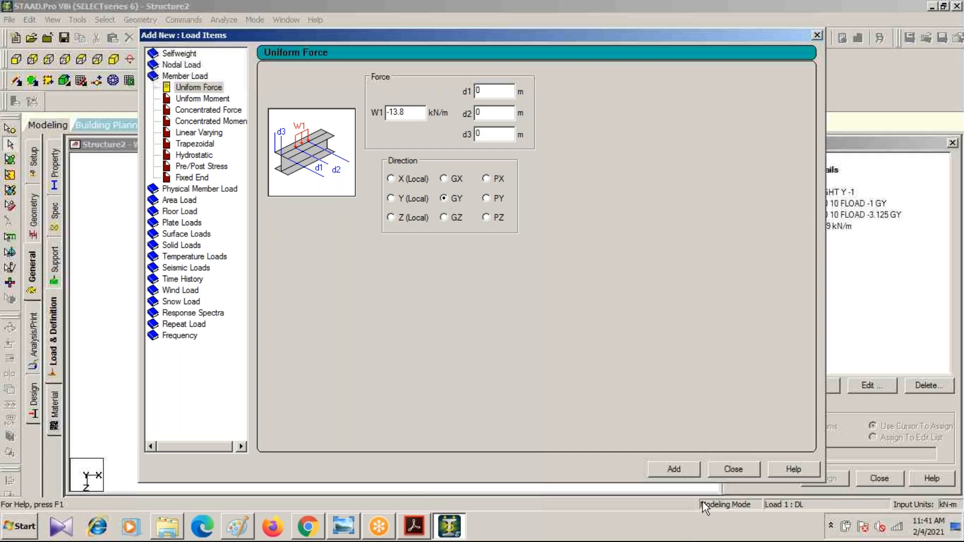
left_click(674, 469)
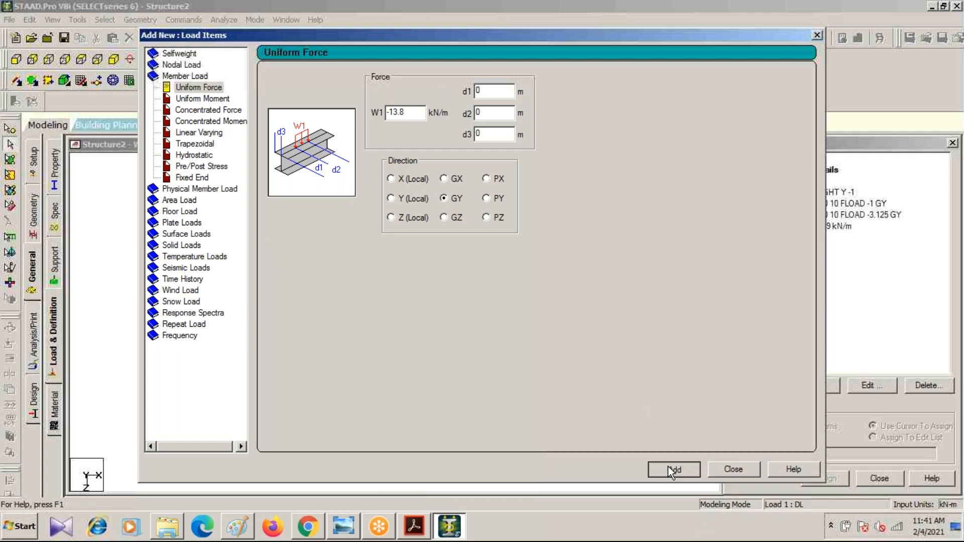
left_click(818, 36)
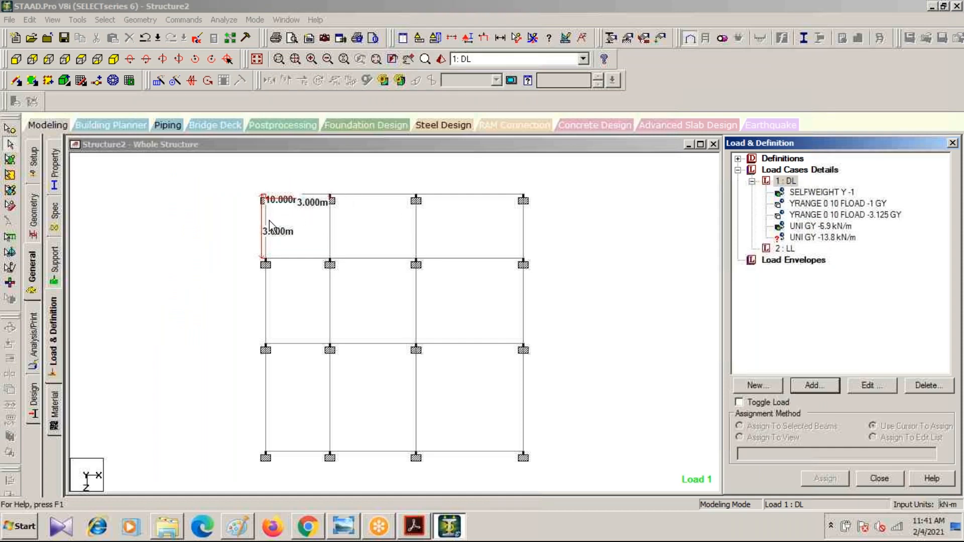
- Hide the dimension display and select all outer perimeter beams of the displayed floors in plan view
left_click(532, 39)
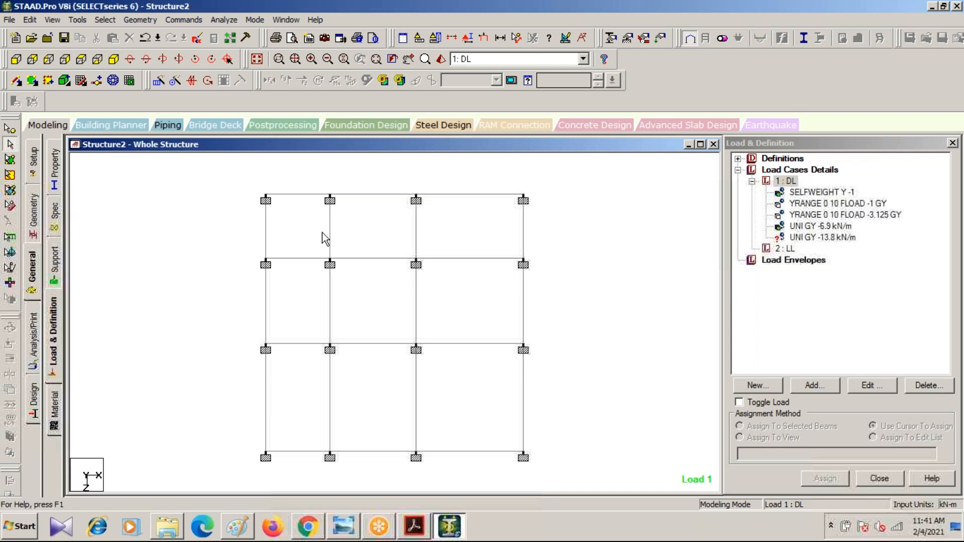
left_click(281, 194)
left_click(377, 195, "ctrl")
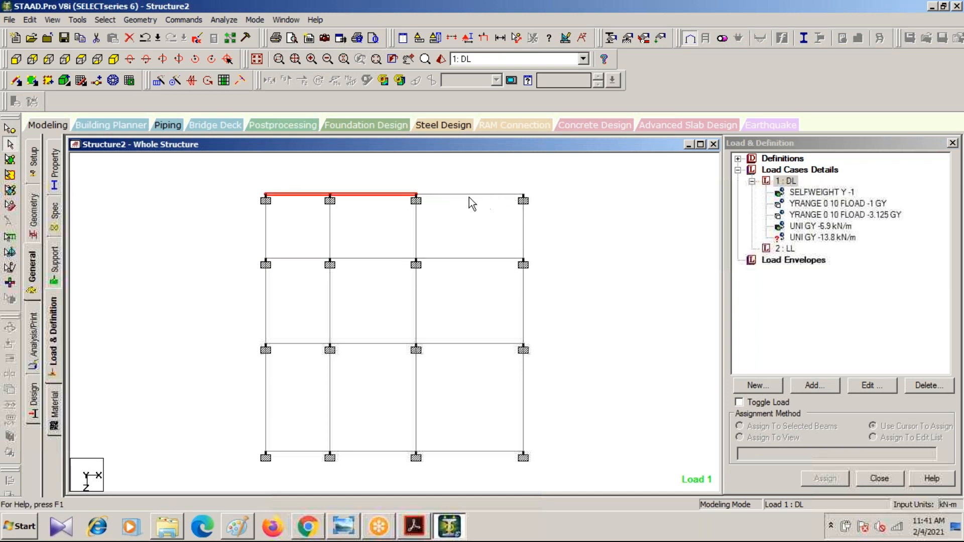
left_click(470, 195, "ctrl")
left_click(525, 312, "ctrl")
left_click(523, 384, "ctrl")
left_click(448, 451, "ctrl")
left_click(346, 452, "ctrl")
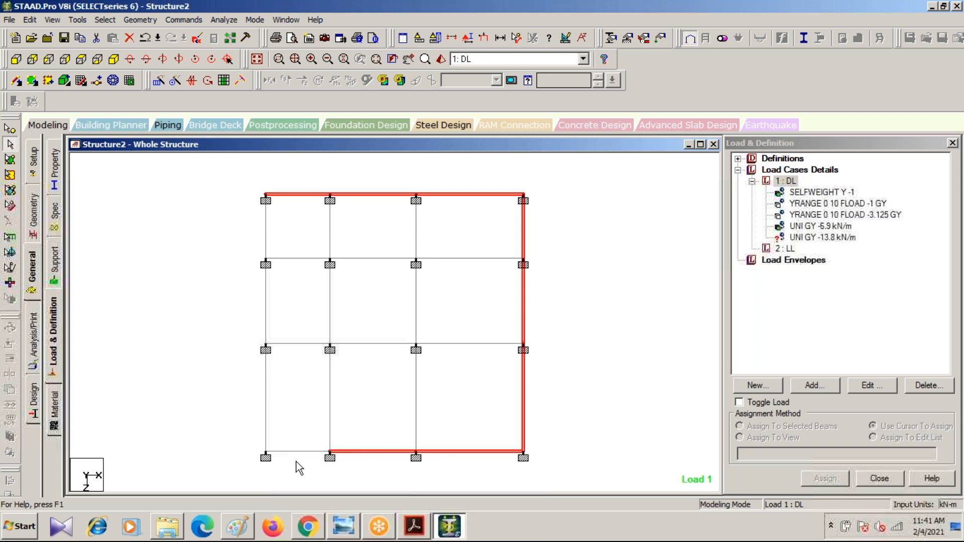
left_click(265, 436, "ctrl")
left_click(264, 307, "ctrl")
left_click(264, 231, "ctrl")
left_click(265, 223, "ctrl")
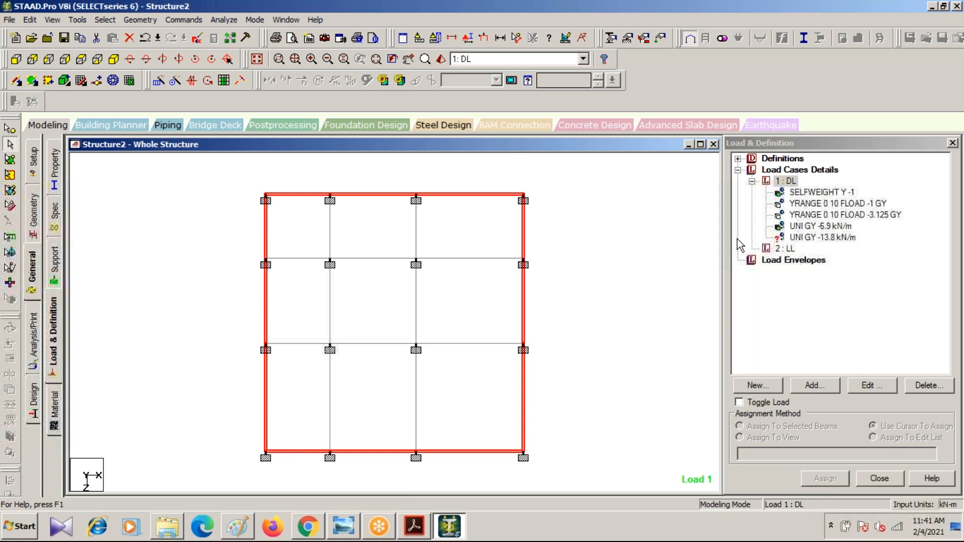
- Assign the -13.8 kN/m uniform load to the selected perimeter beams and restore the whole structure in isometric view
left_click(114, 59)
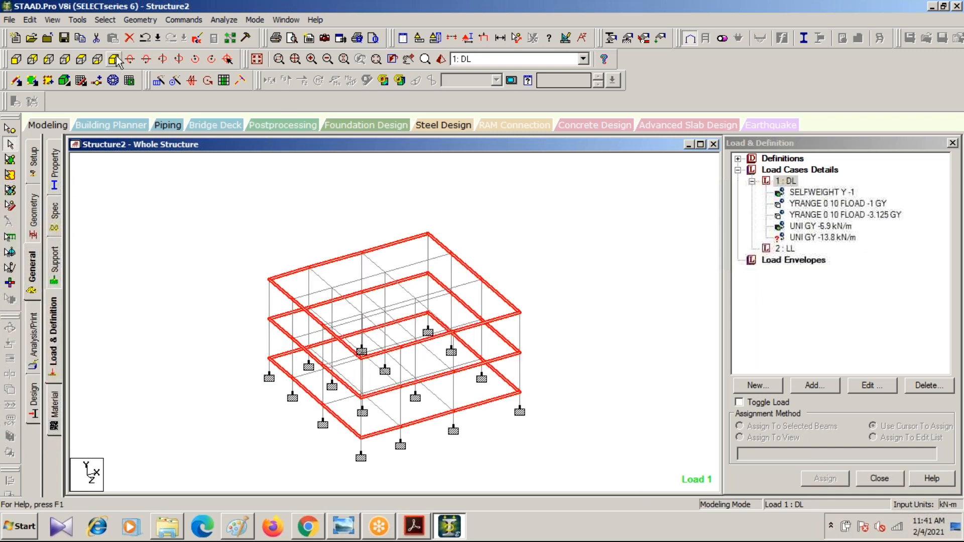
left_click(805, 237)
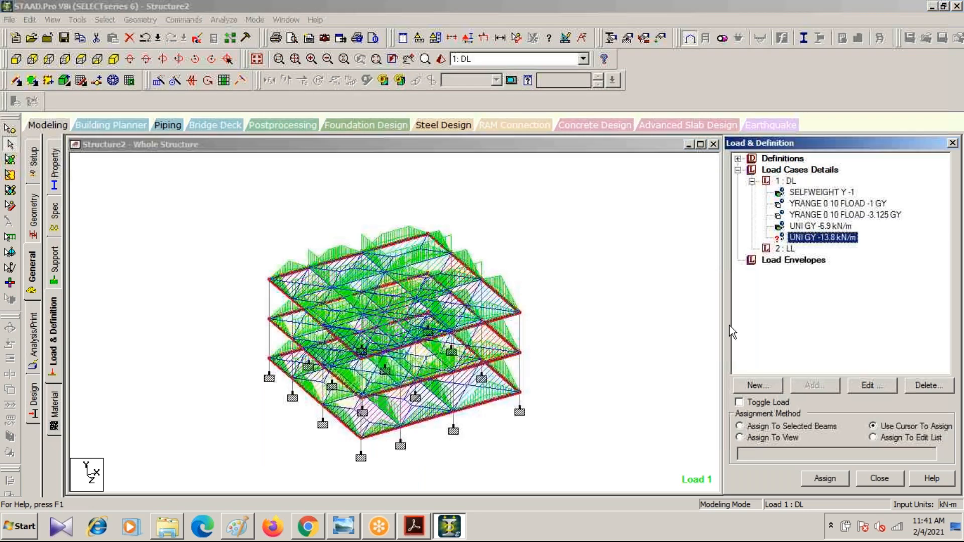
left_click(740, 427)
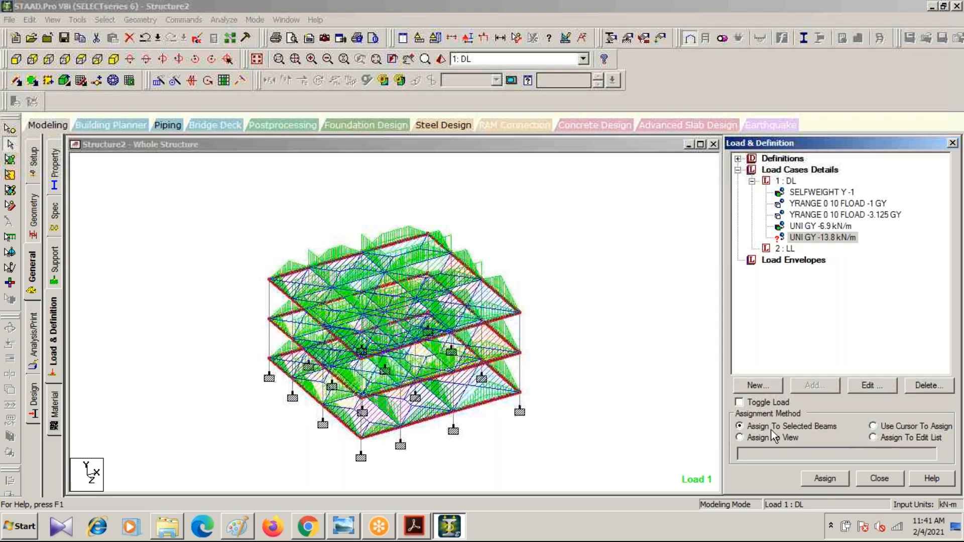
left_click(824, 477)
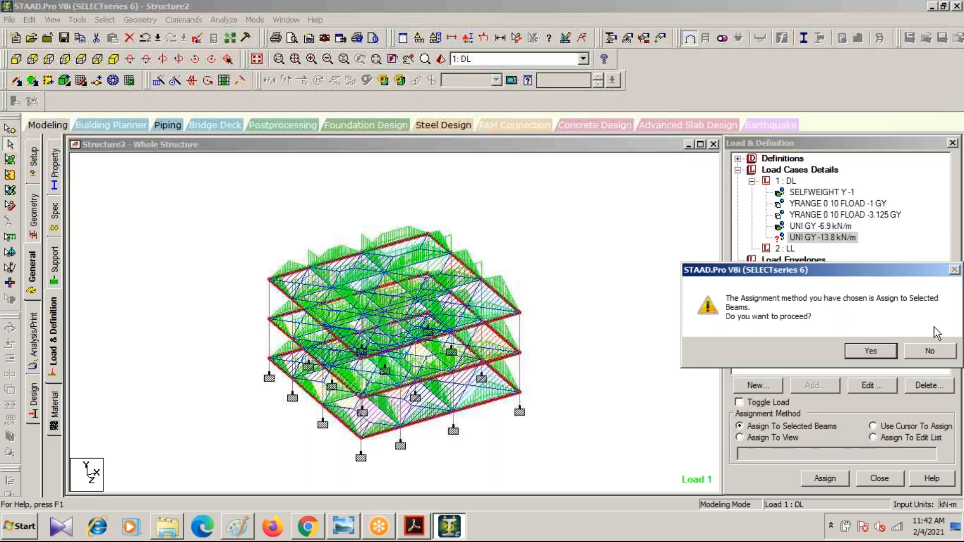
left_click(871, 351)
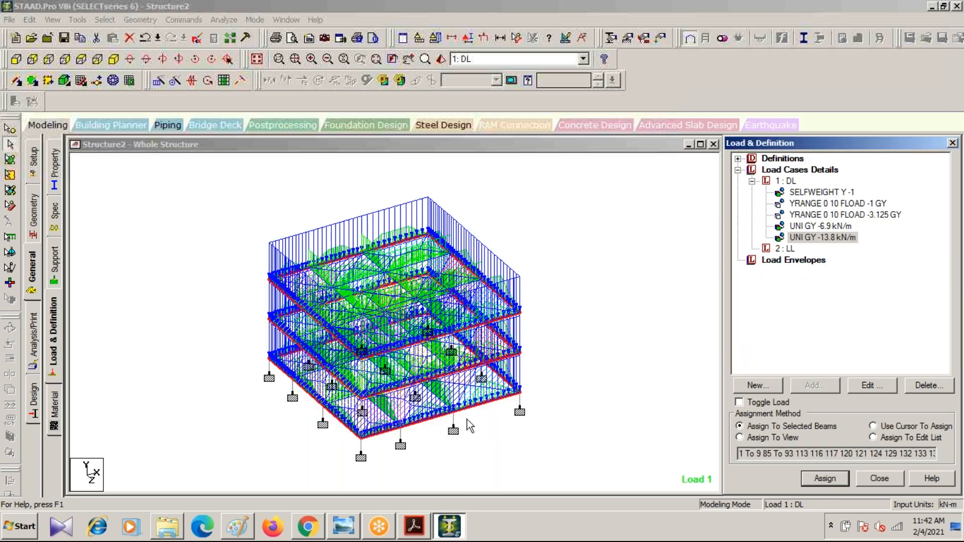
left_click(256, 59)
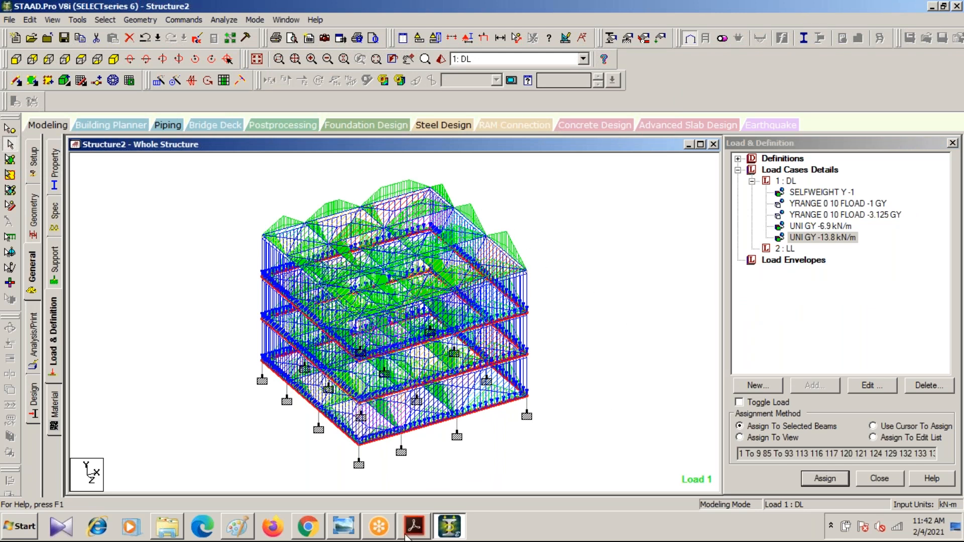
- Switch to the Google Slides presentation in Chrome, review the parapet wall load calculation, and return to STAAD.Pro
left_click(932, 7)
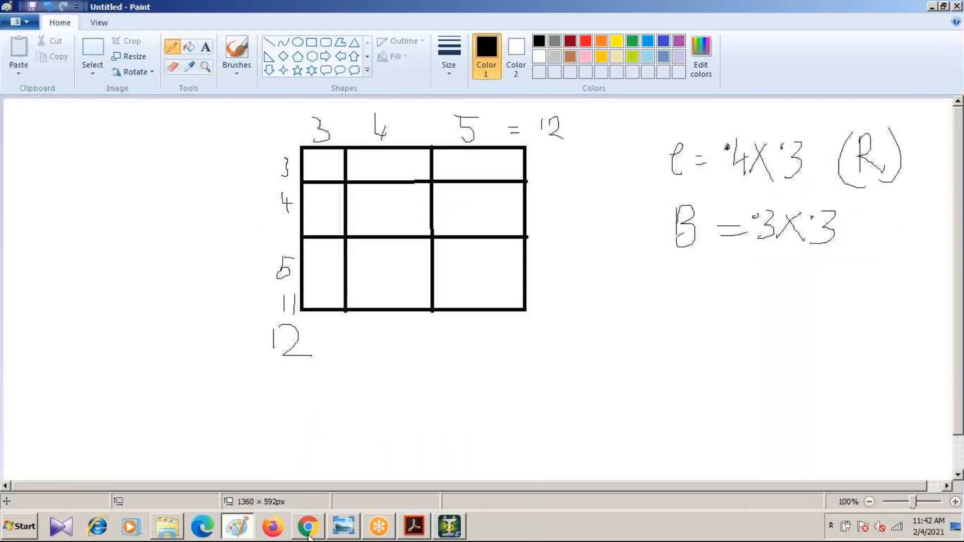
left_click(307, 530)
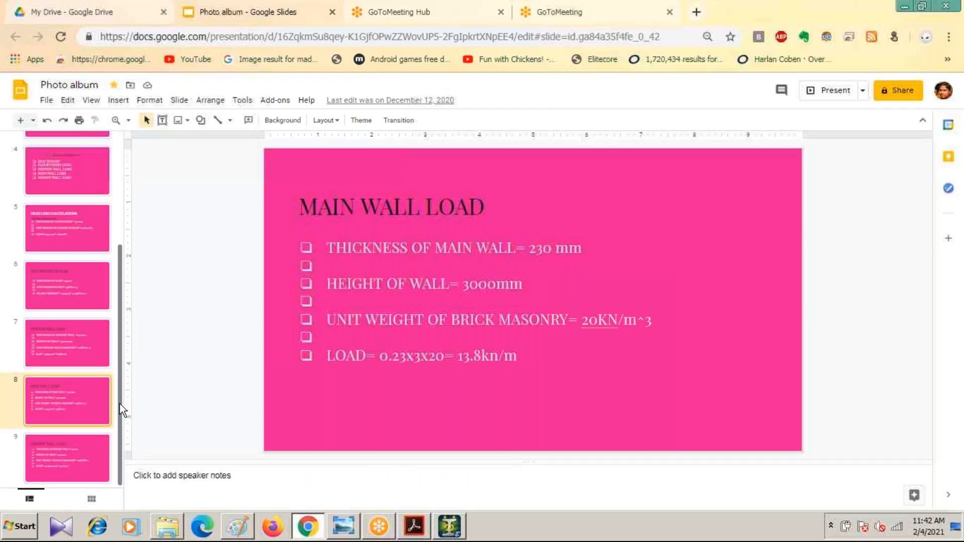
left_click(83, 449)
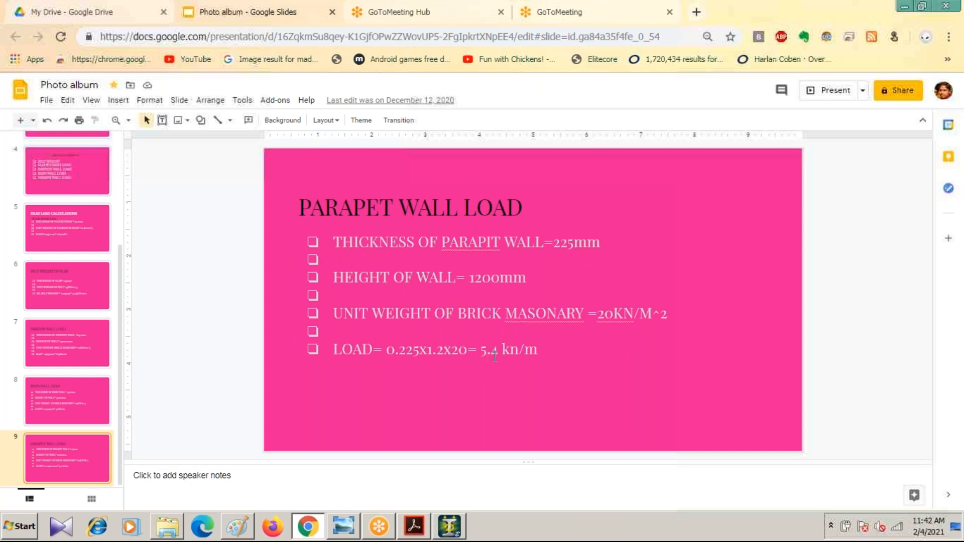
left_click(903, 7)
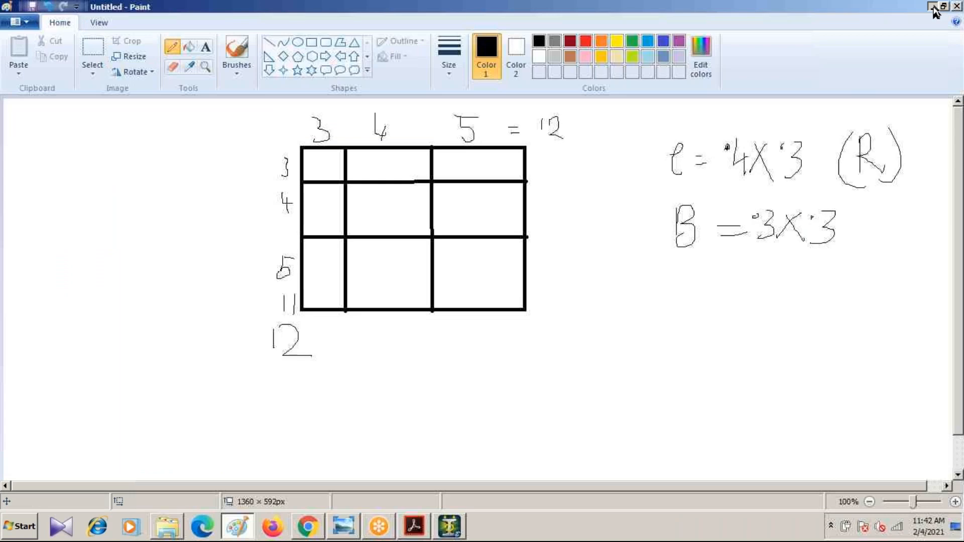
left_click(932, 7)
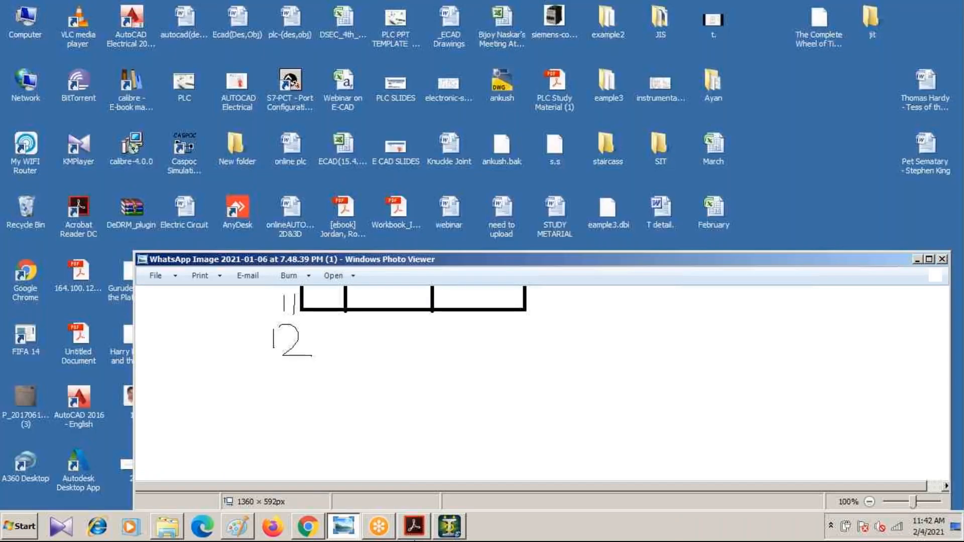
left_click(449, 527)
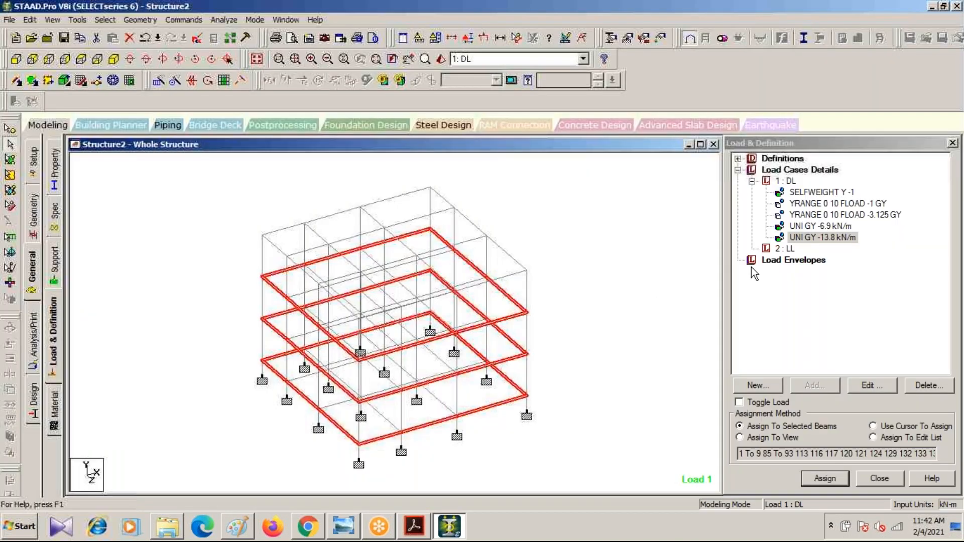
- Add a uniform member force of -5.4 kN/m in the GY direction to load case DL for the parapet wall
left_click(785, 181)
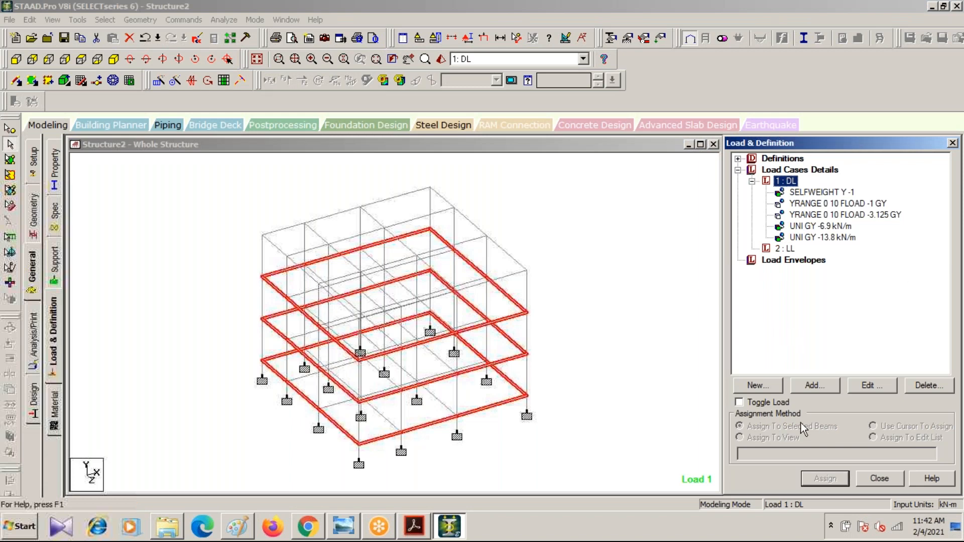
left_click(815, 385)
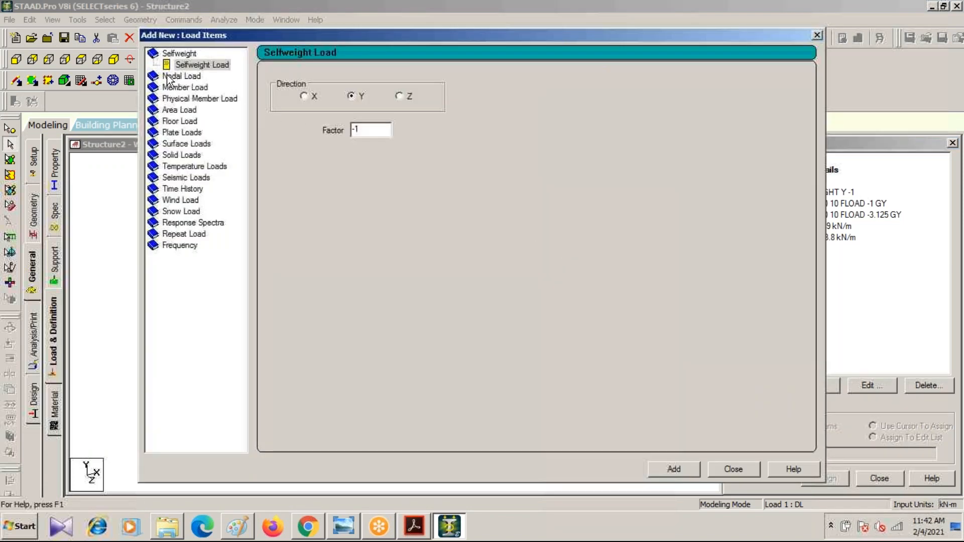
left_click(178, 85)
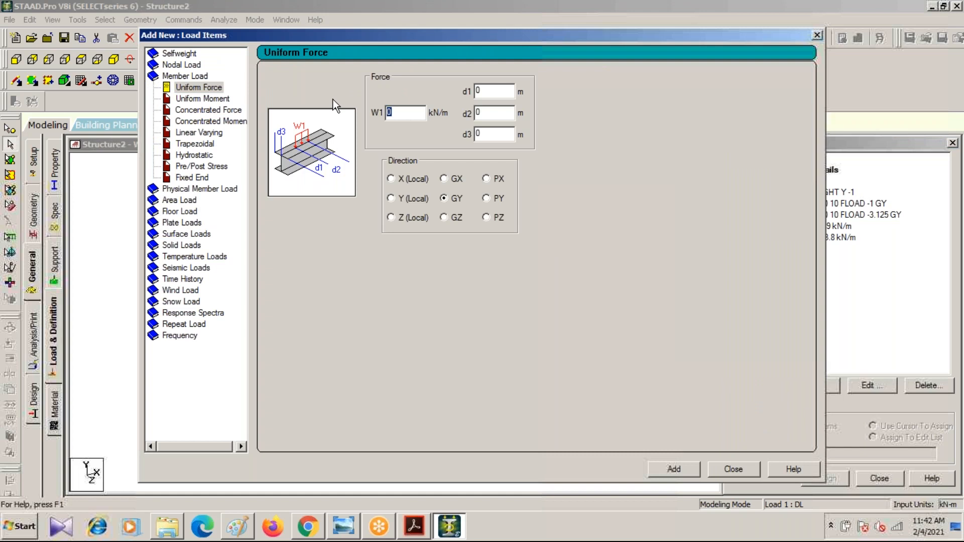
key("BackSpace")
left_click(674, 470)
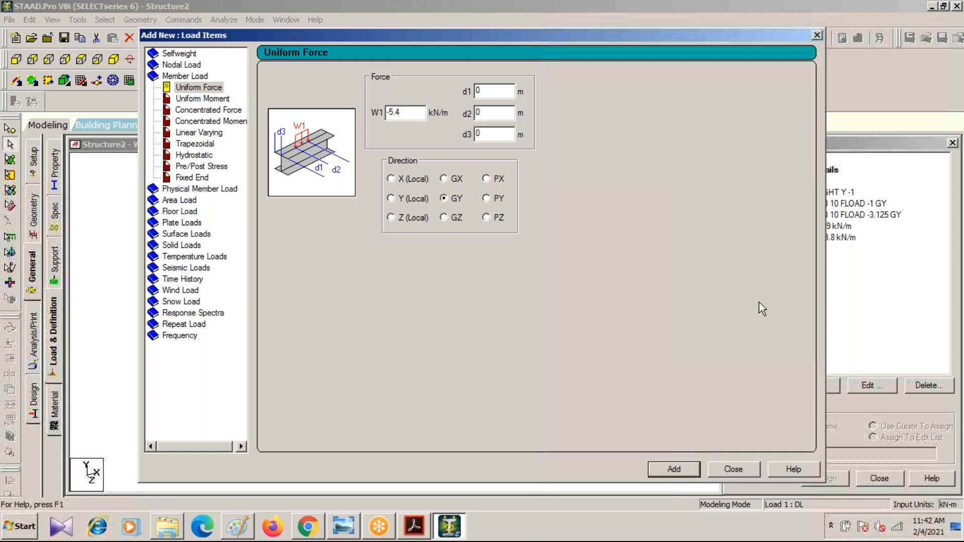
left_click(818, 36)
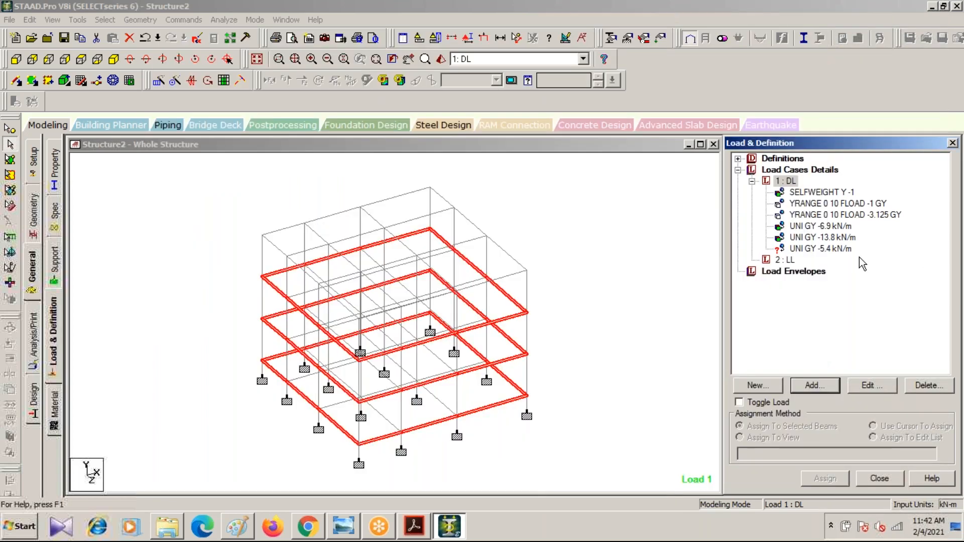
- Choose the -5.4 kN/m load and section the front view with a window so only the roof-level beams are displayed
left_click(818, 248)
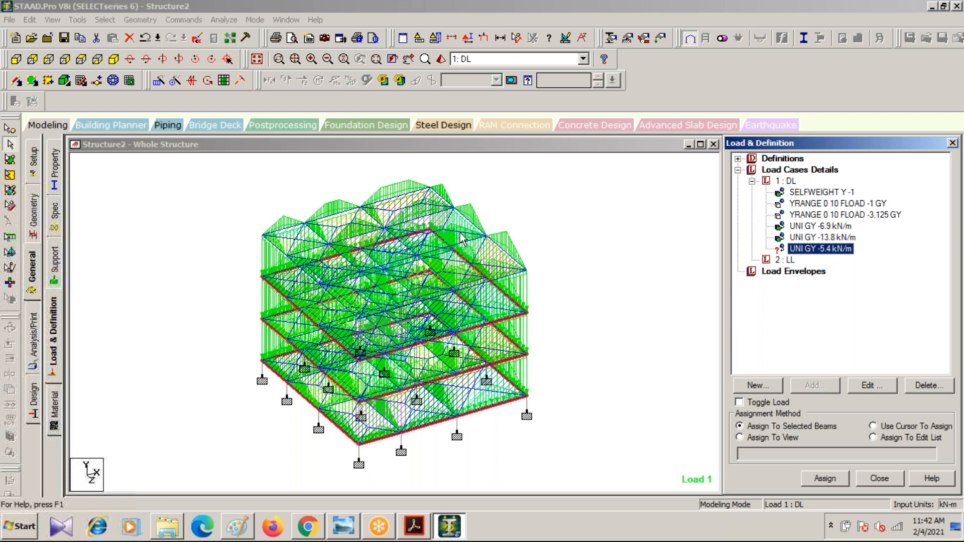
left_click(18, 59)
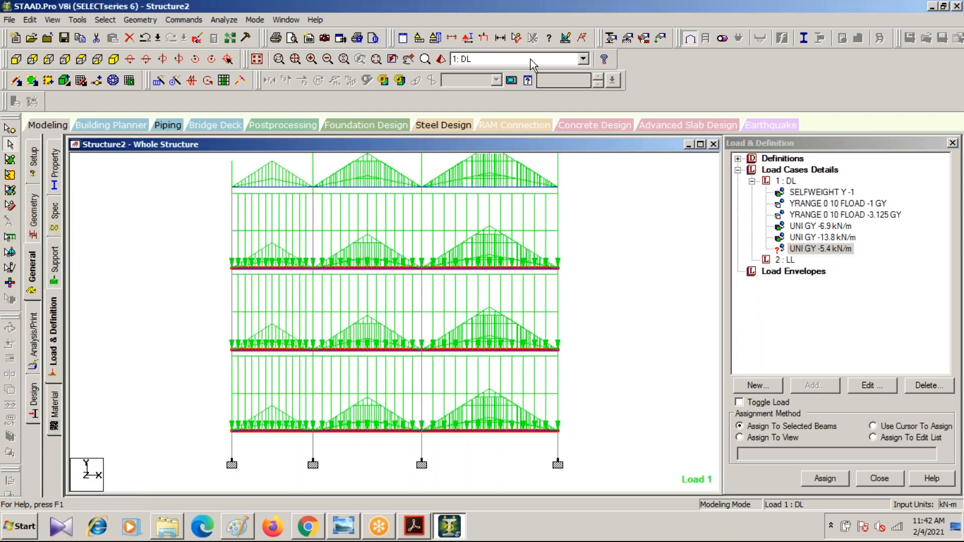
left_click(451, 37)
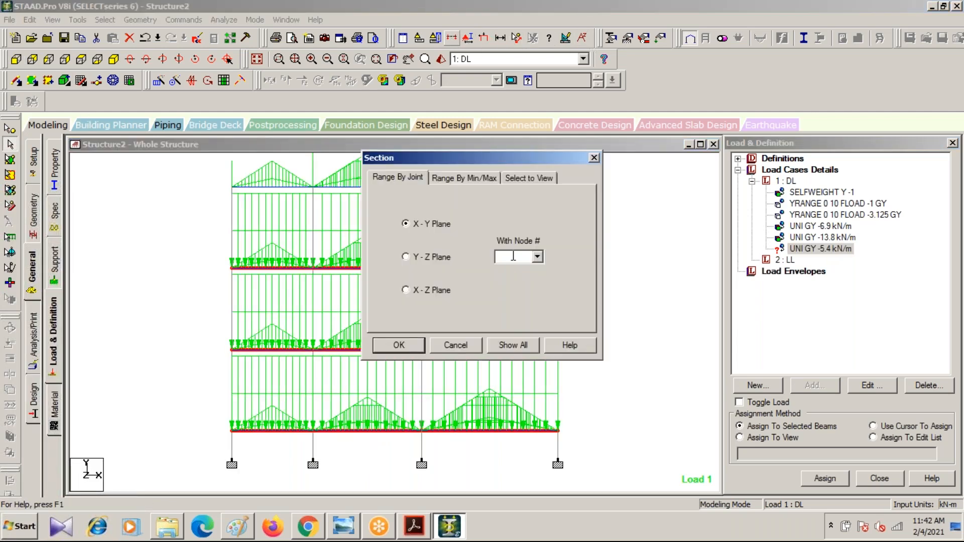
left_click(529, 177)
left_click(425, 206)
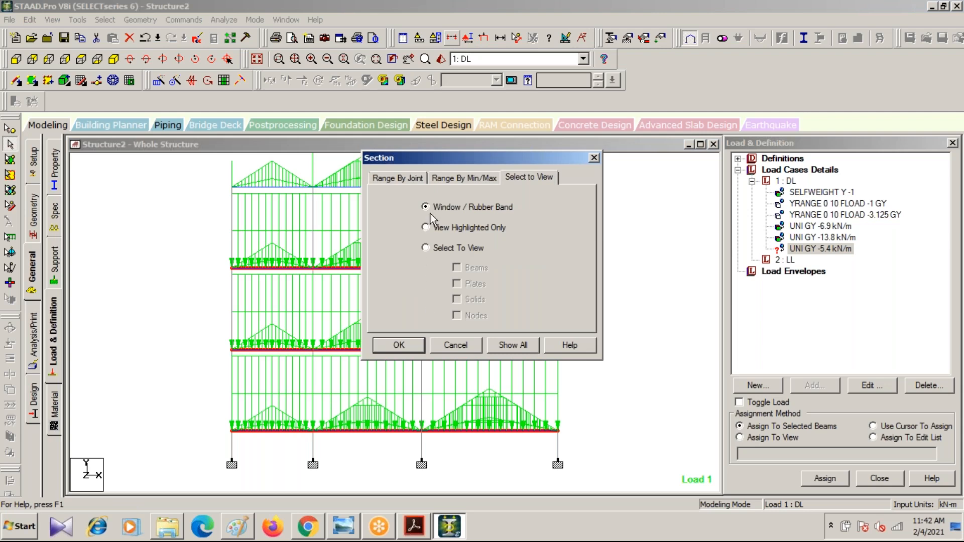
left_click(398, 345)
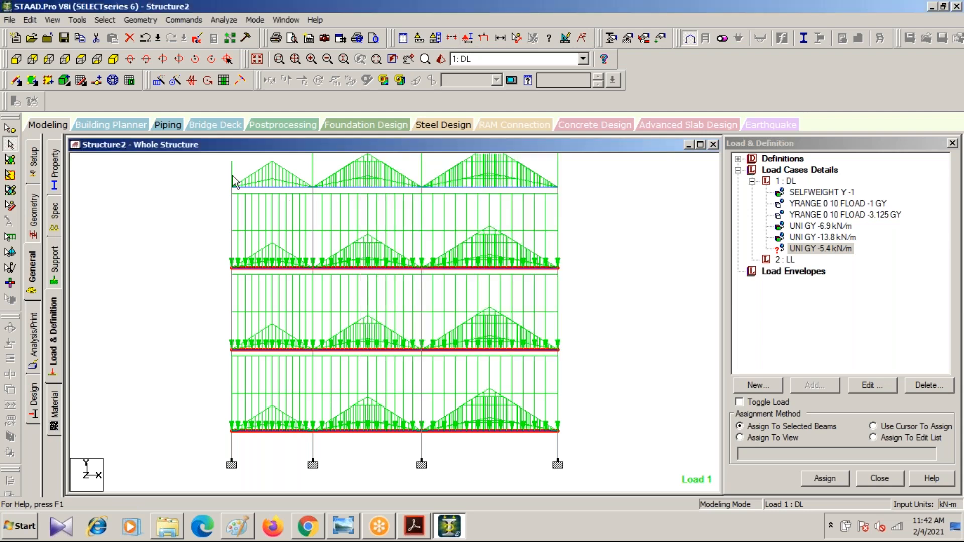
left_click_drag(205, 172, 573, 194)
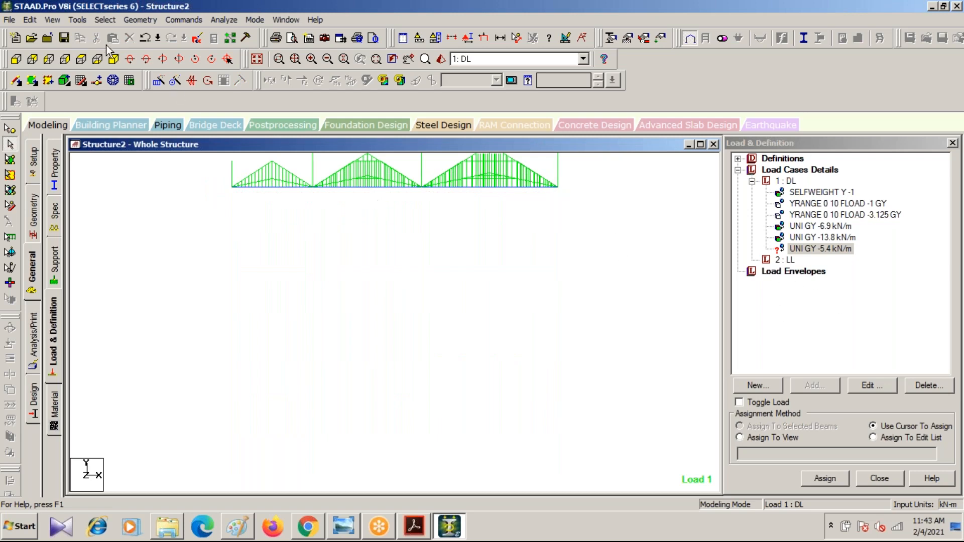
left_click(114, 60)
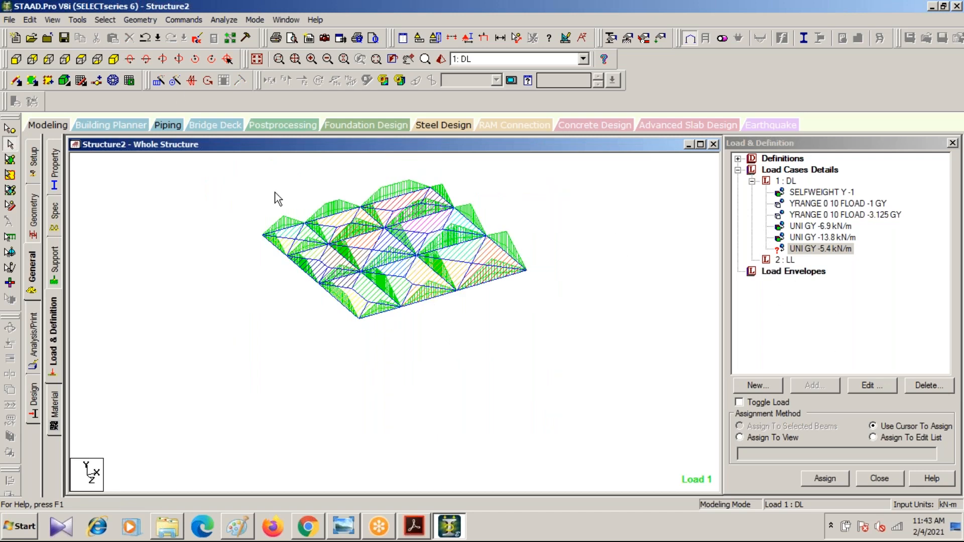
- Select all outer perimeter beams of the roof level in plan view
left_click(80, 59)
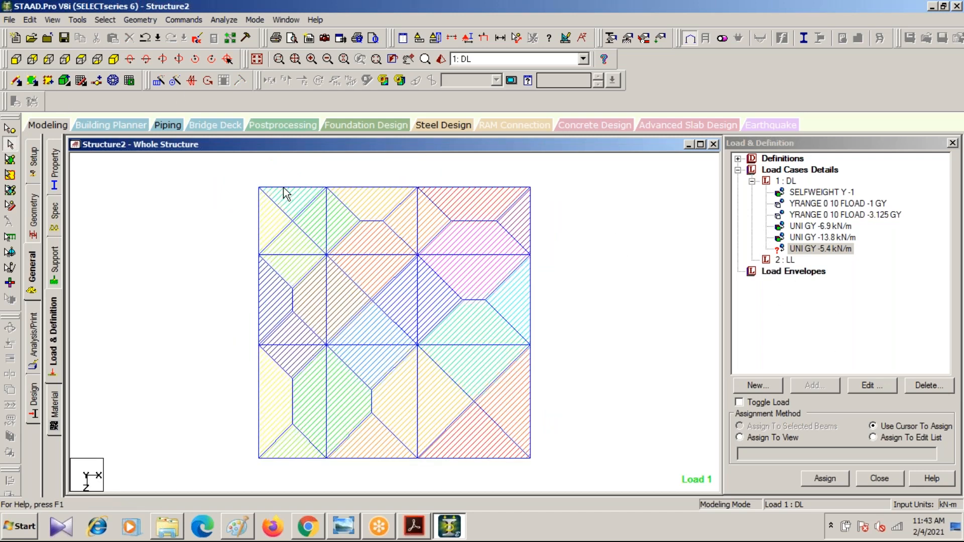
left_click(284, 187)
left_click(494, 187, "ctrl")
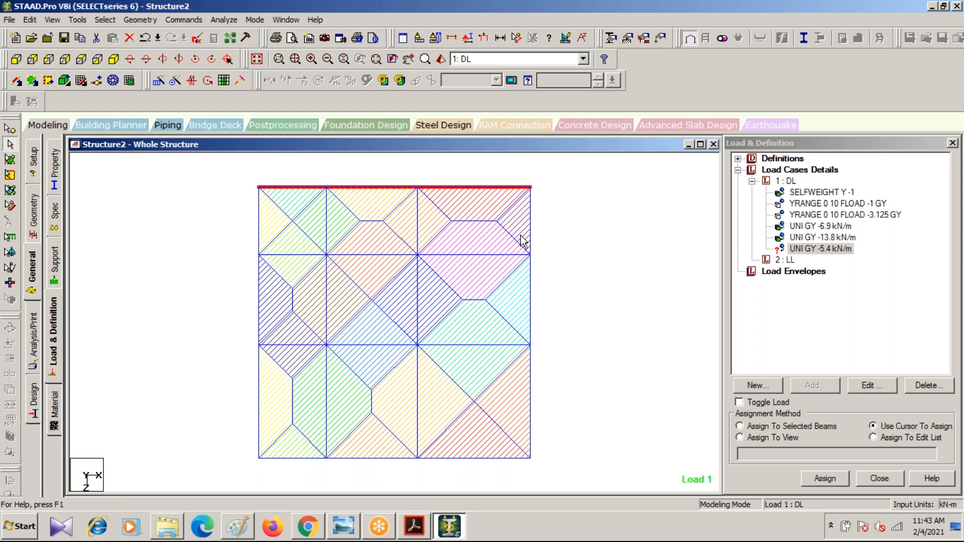
left_click(530, 241, "ctrl")
left_click(530, 306, "ctrl")
left_click(529, 401, "ctrl")
left_click(487, 459, "ctrl")
left_click(385, 459, "ctrl")
left_click(294, 458, "ctrl")
left_click(259, 397, "ctrl")
left_click(259, 314, "ctrl")
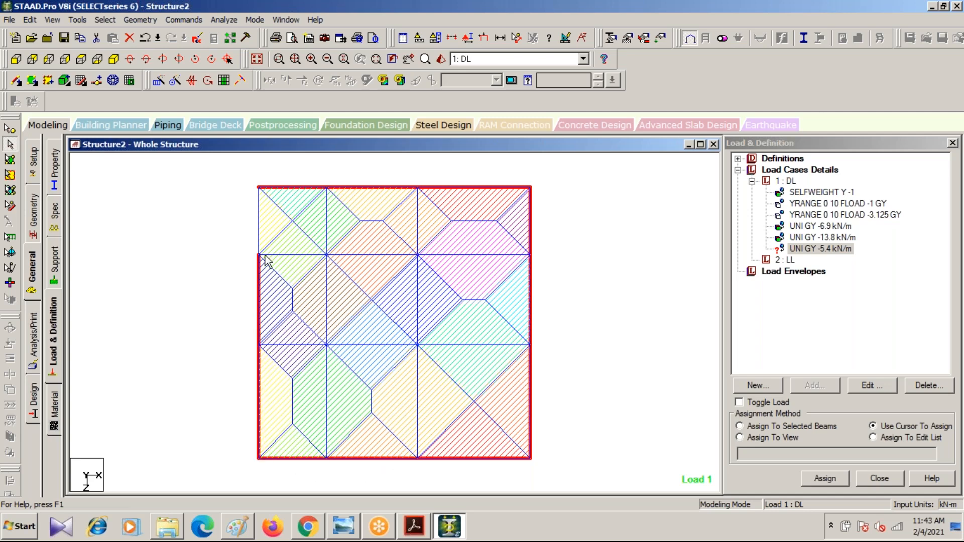
left_click(260, 228, "ctrl")
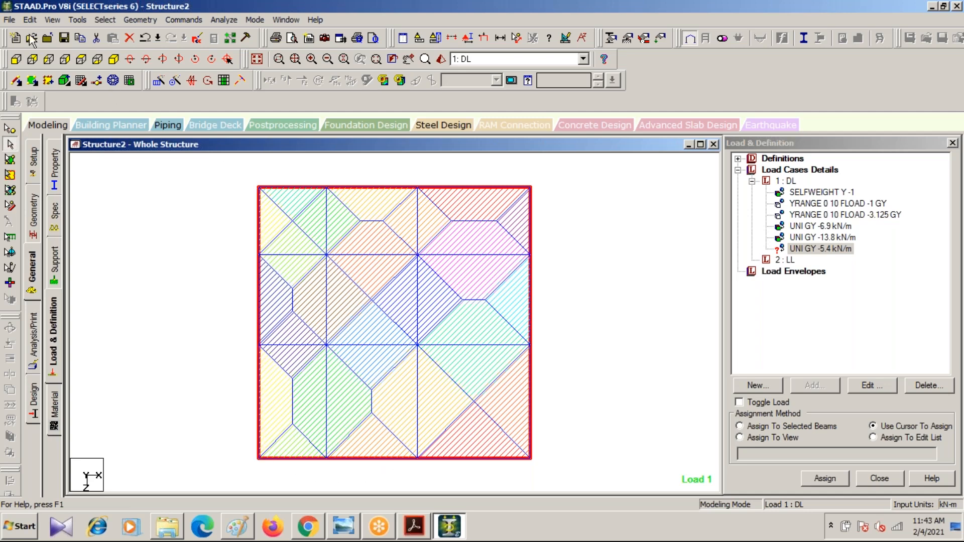
- Assign the -5.4 kN/m parapet load to the selected roof perimeter beams and display the whole structure again in isometric view
left_click(129, 60)
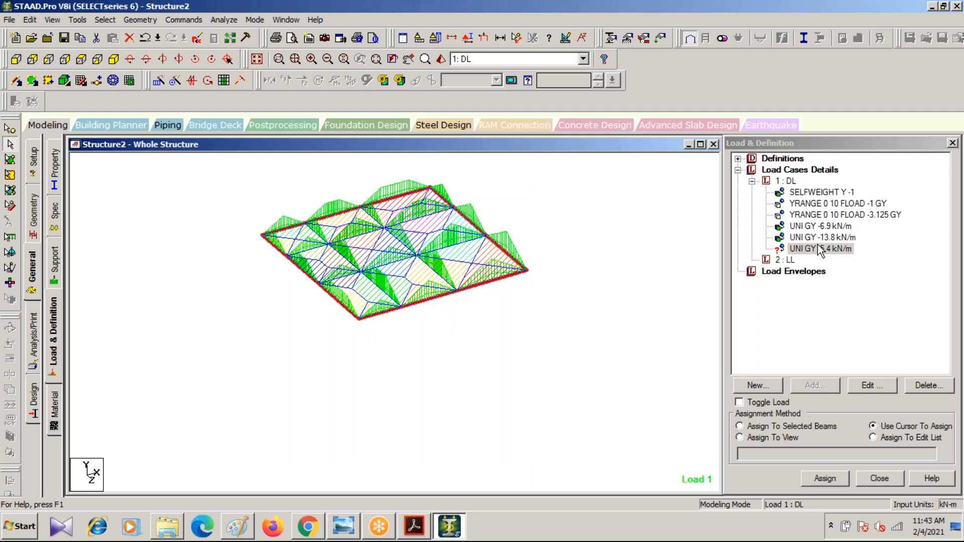
left_click(739, 427)
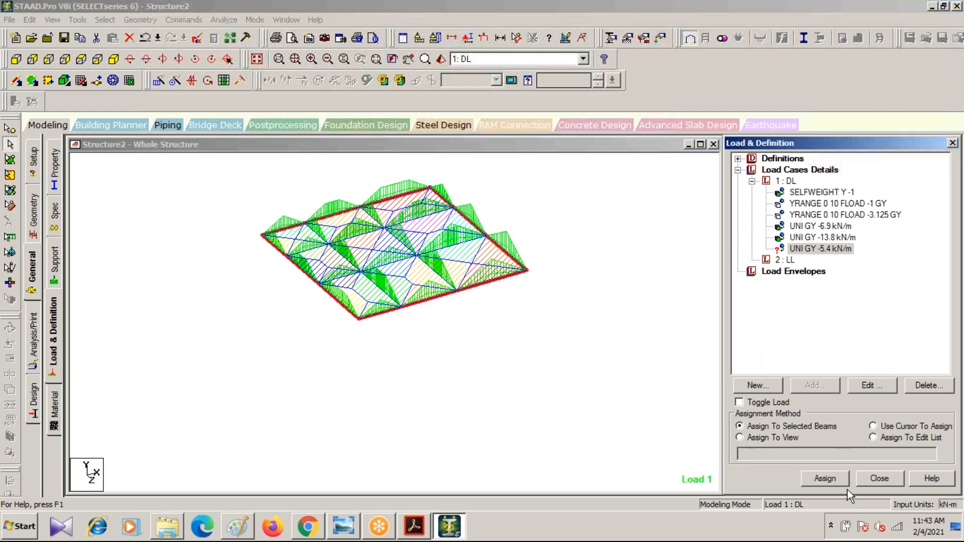
left_click(830, 477)
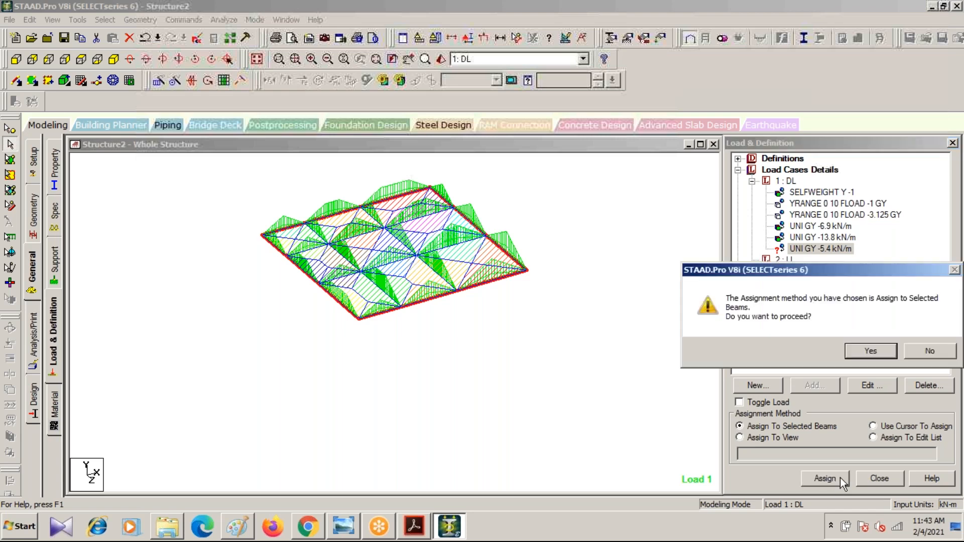
left_click(869, 348)
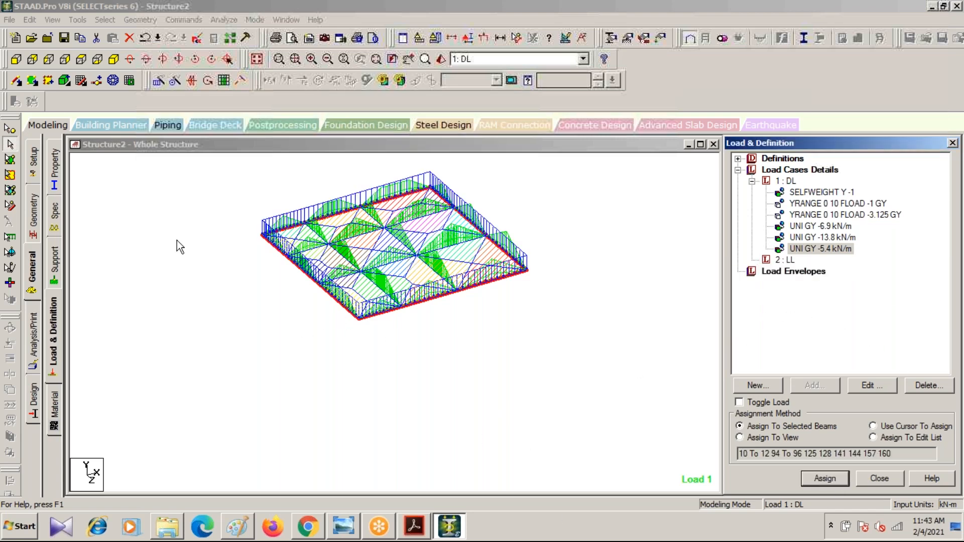
left_click(257, 59)
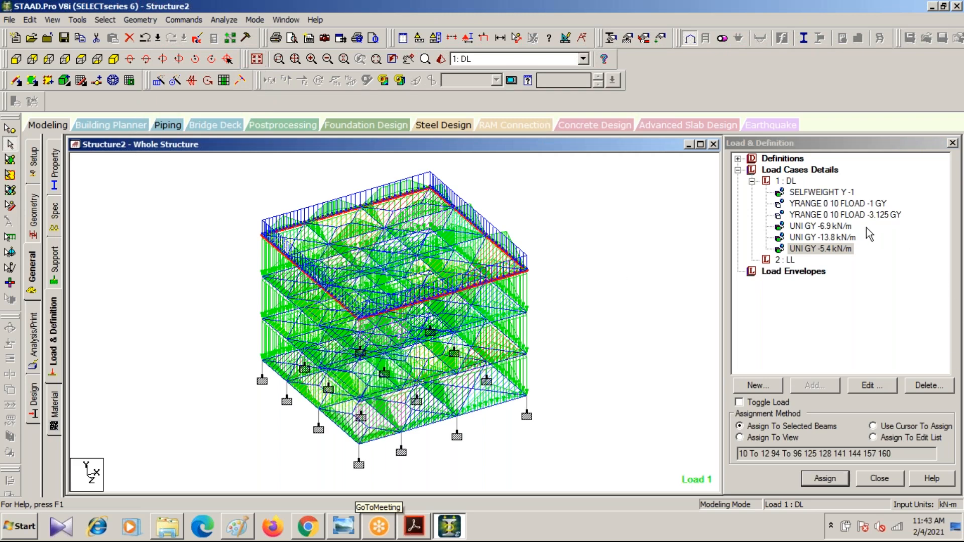
- Review the wall, floor and selfweight load items of load case DL one by one on the model
left_click(845, 238)
left_click(827, 226)
left_click(825, 214)
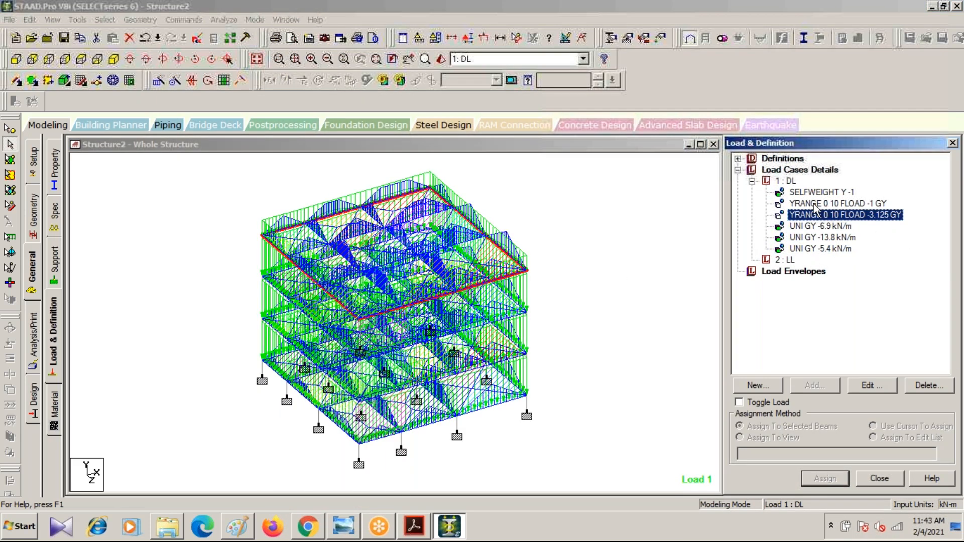
left_click(814, 203)
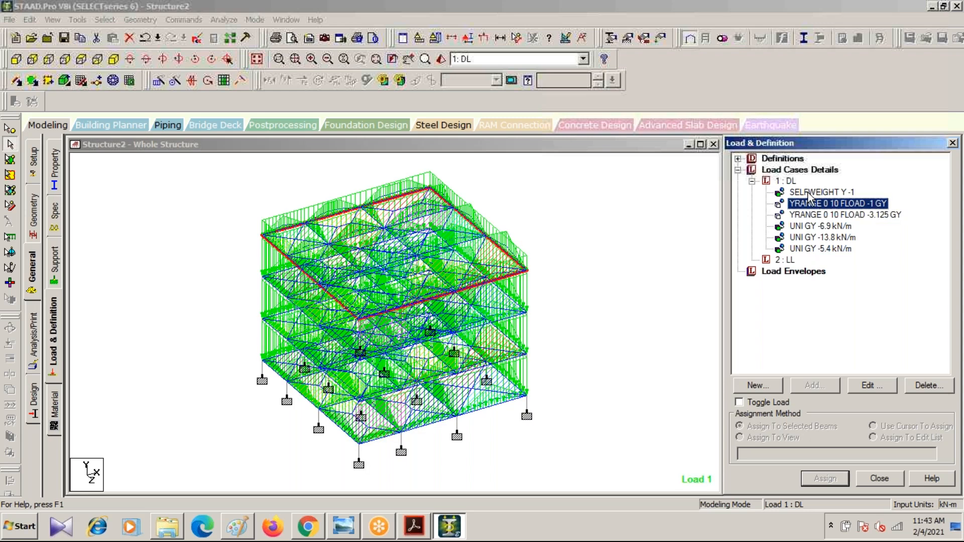
left_click(808, 193)
- Add a floor load of -2 kN/m2 in global Y with a Y range of 0 to 10 m to load case LL and display it
left_click(786, 261)
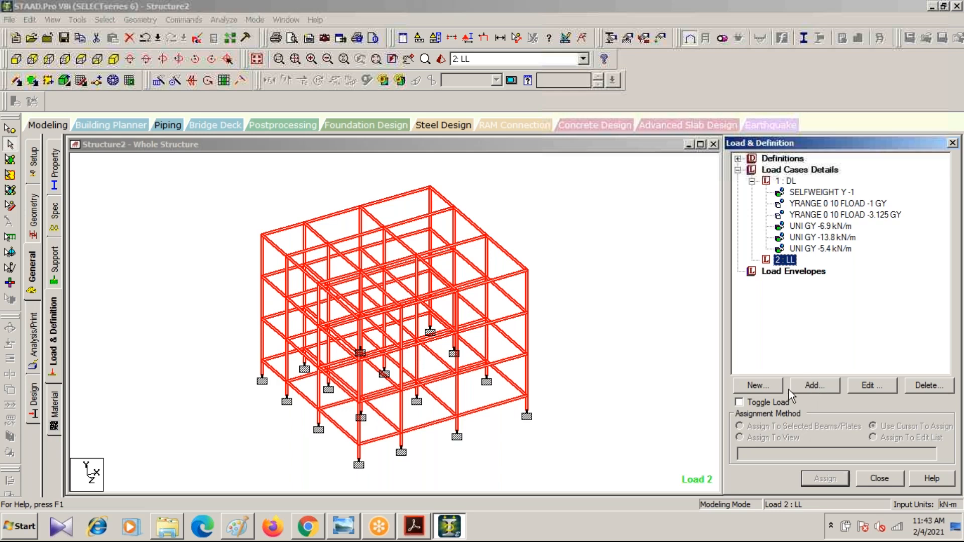
left_click(815, 386)
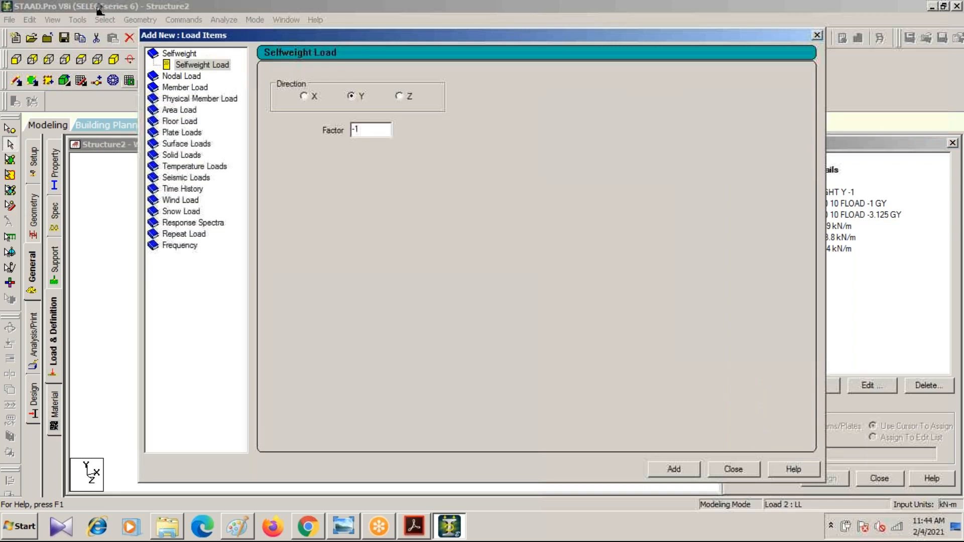
left_click(181, 122)
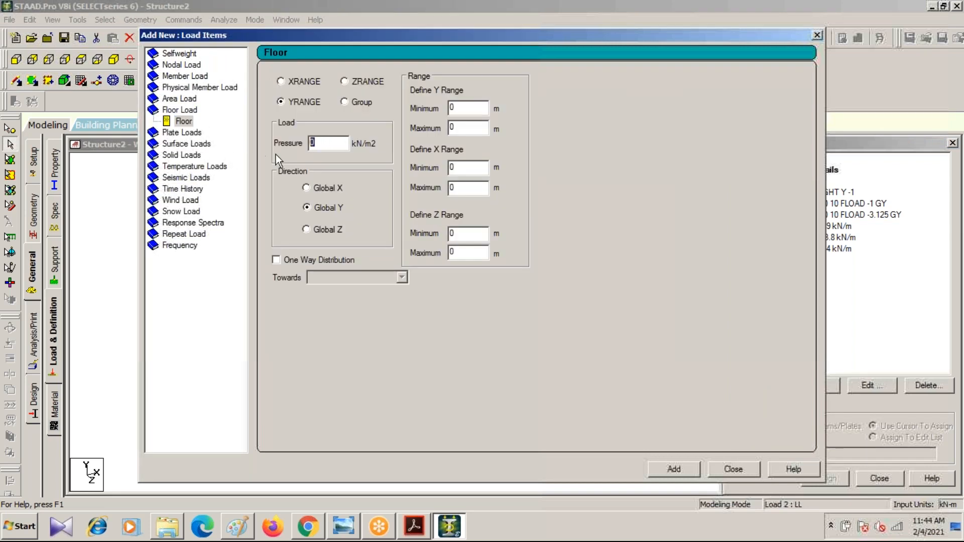
type("-2")
double_click(454, 128)
type("10")
left_click(667, 470)
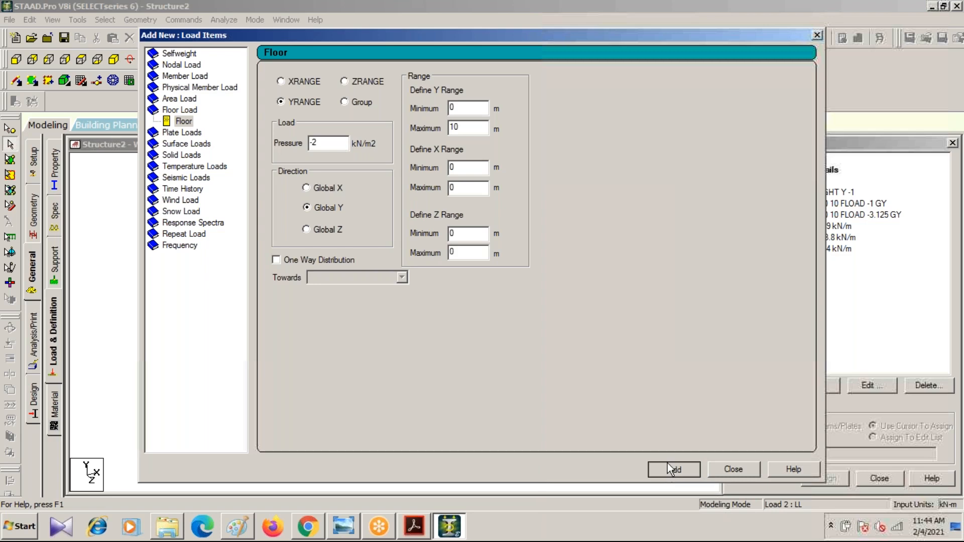
left_click(815, 36)
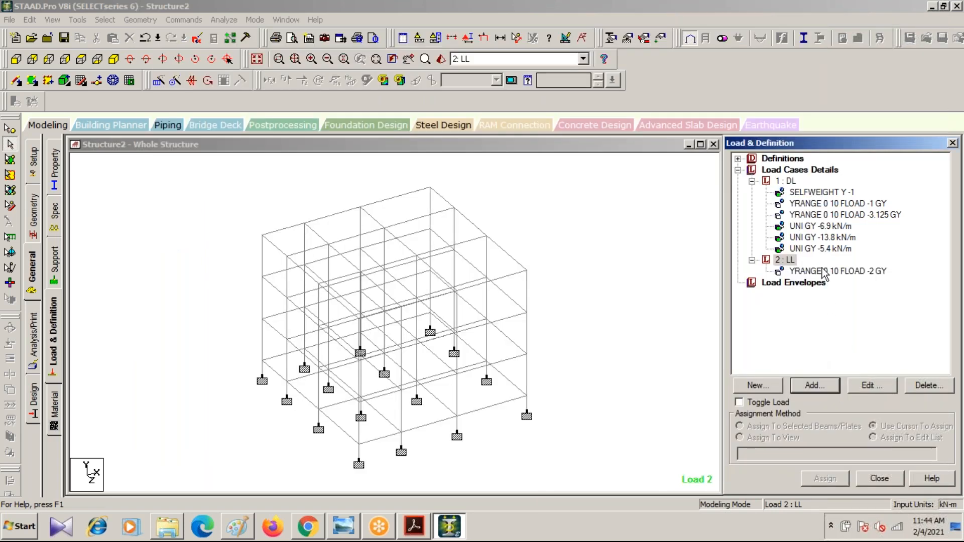
left_click(822, 272)
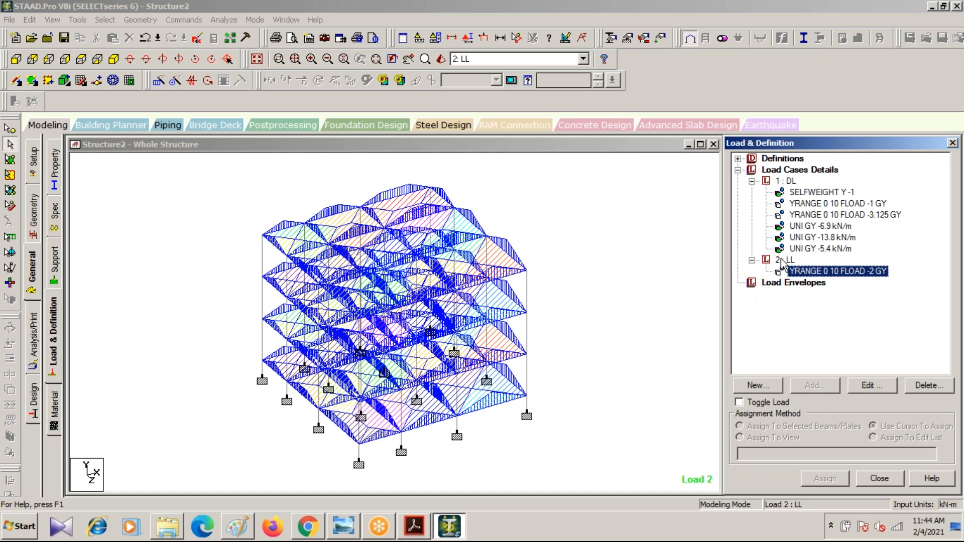
- Generate automatic load combinations with the Indian Code for the general structures category and add them to the load cases
left_click(778, 171)
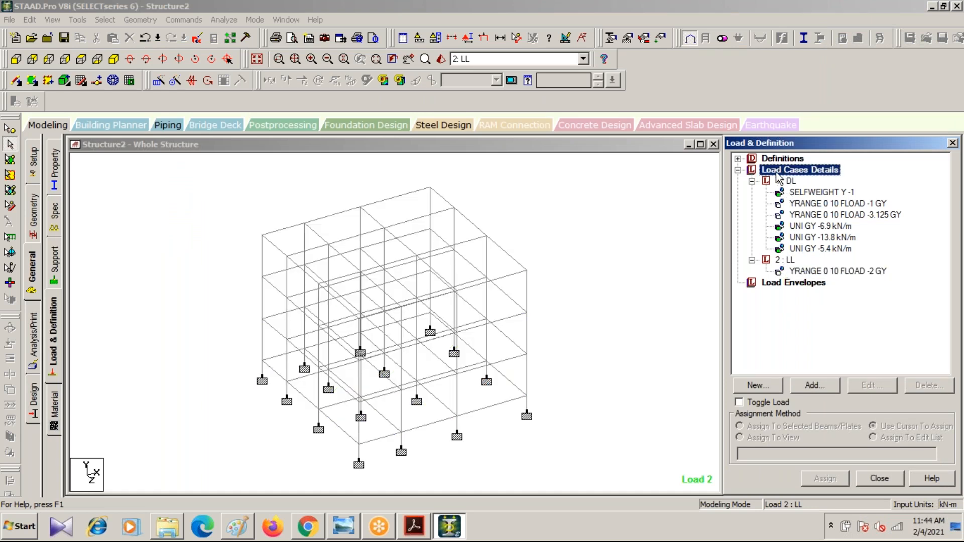
left_click(813, 386)
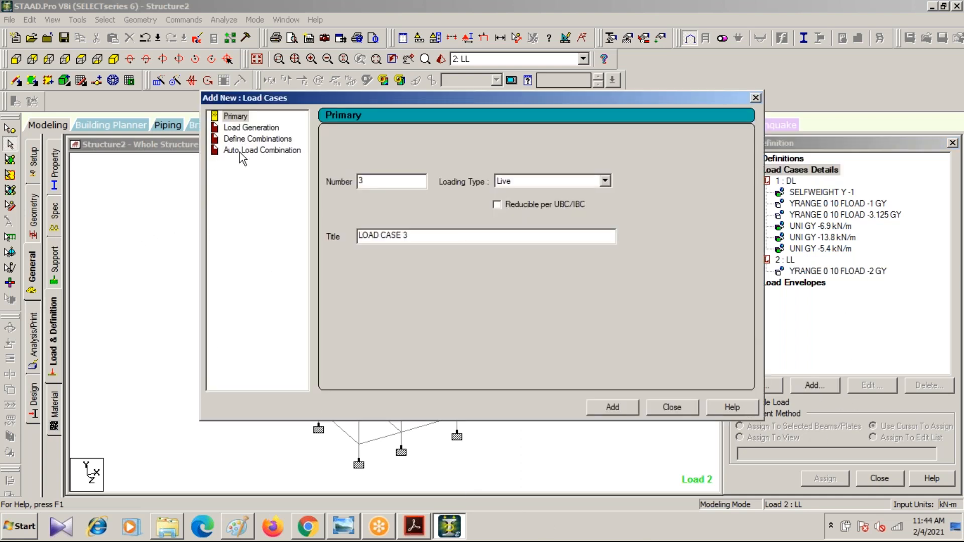
left_click(242, 150)
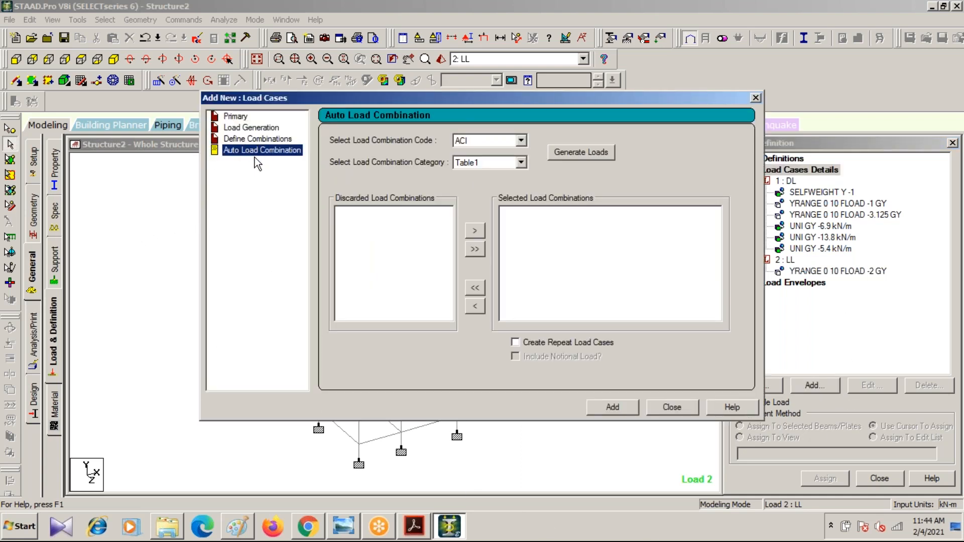
left_click(521, 141)
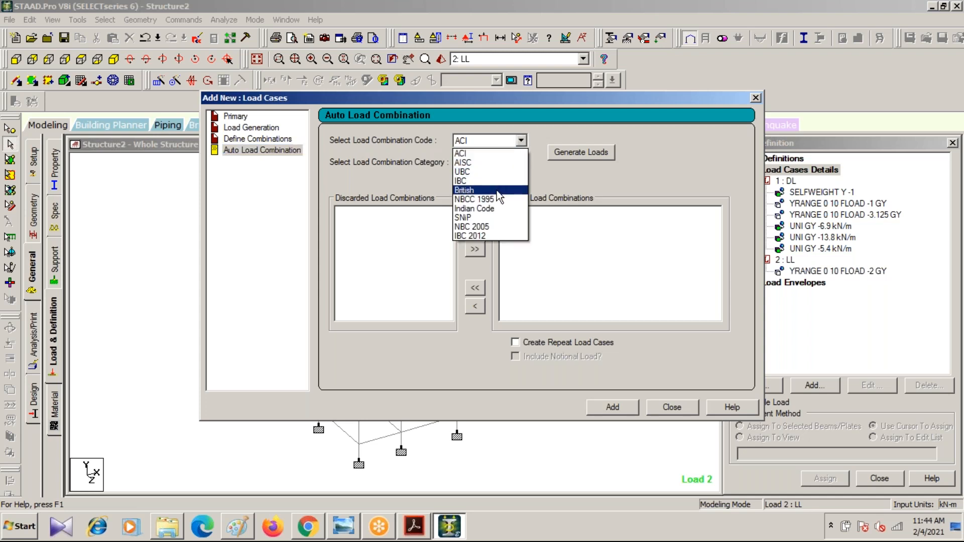
left_click(494, 208)
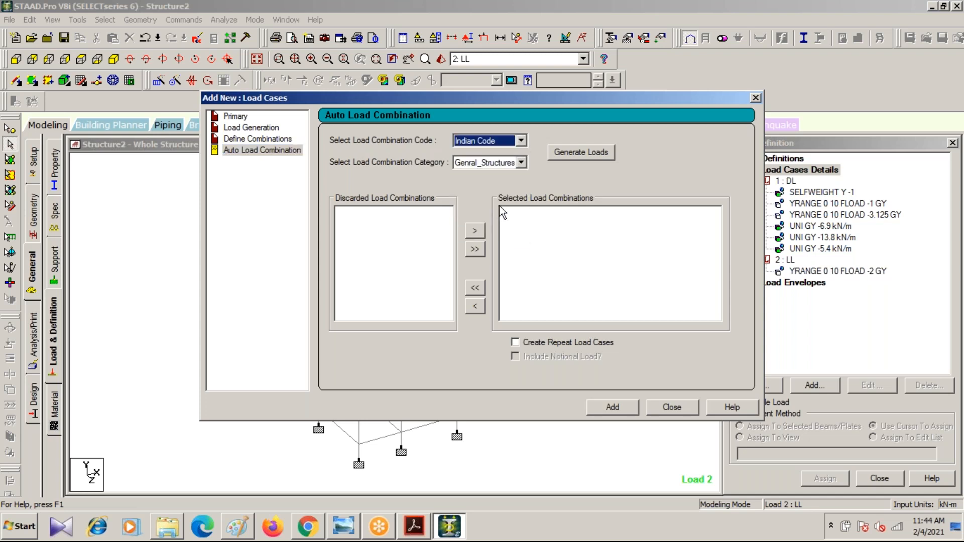
left_click(591, 154)
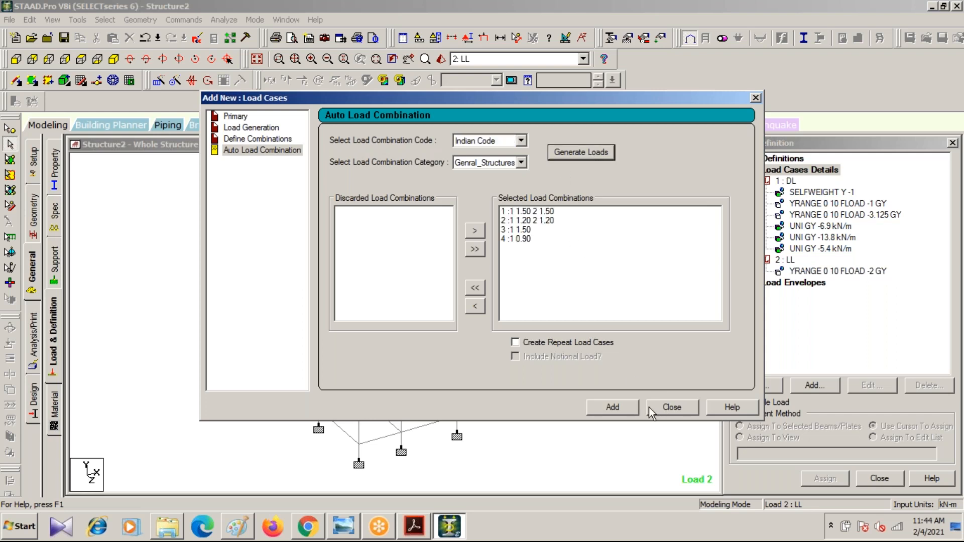
left_click(618, 405)
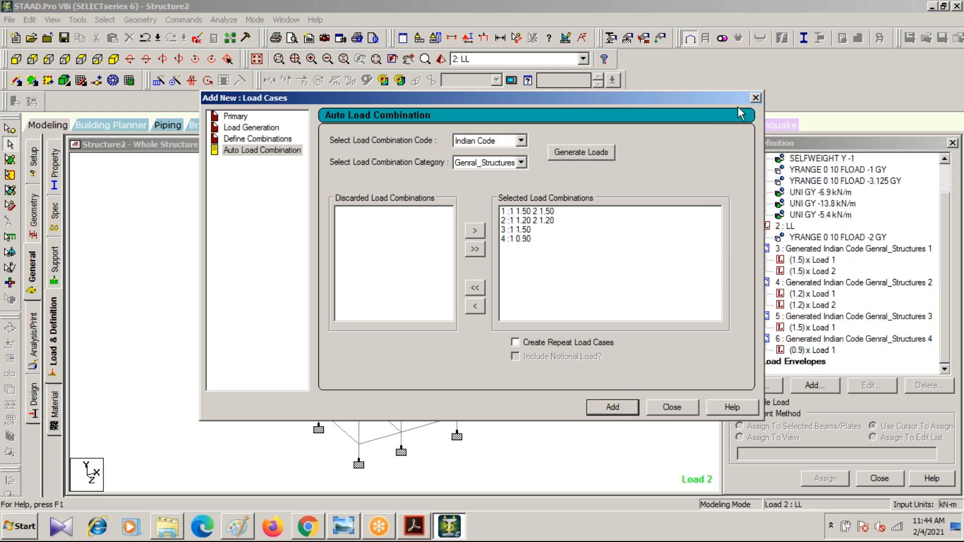
left_click(756, 97)
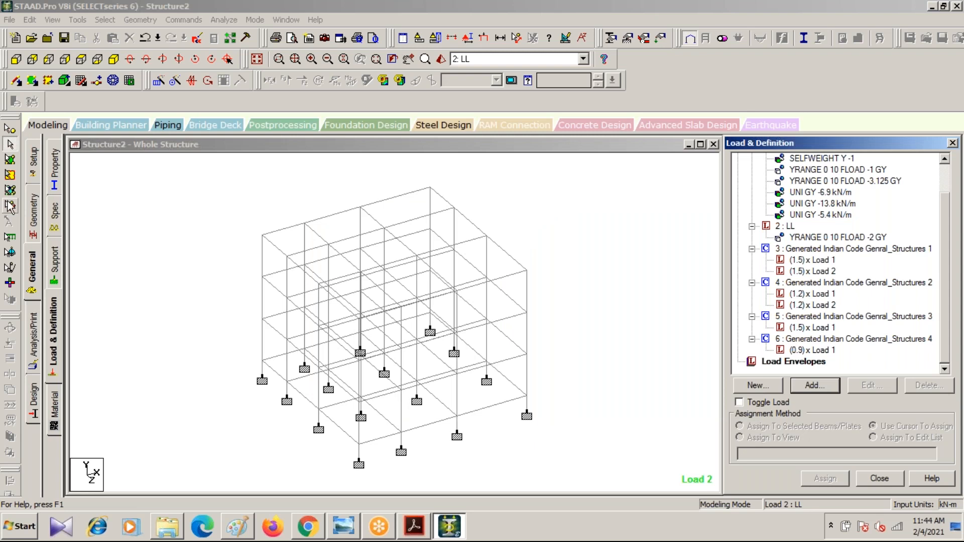
- Add a Perform Analysis command with the print option All
left_click(34, 352)
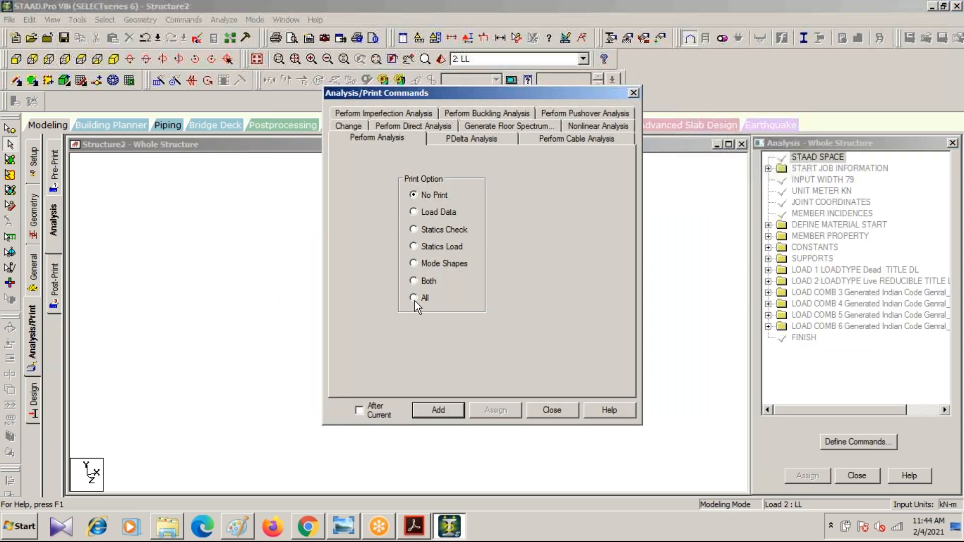
left_click(438, 410)
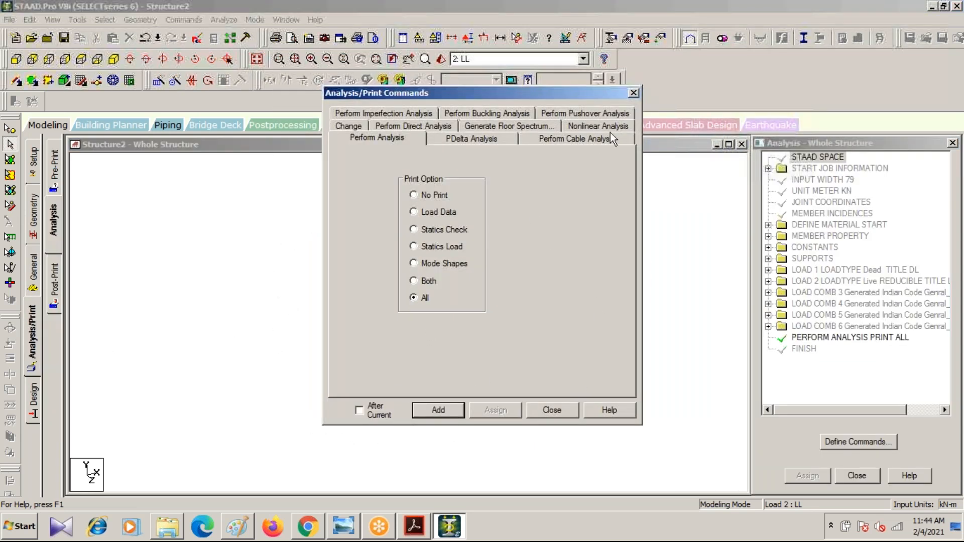
left_click(634, 94)
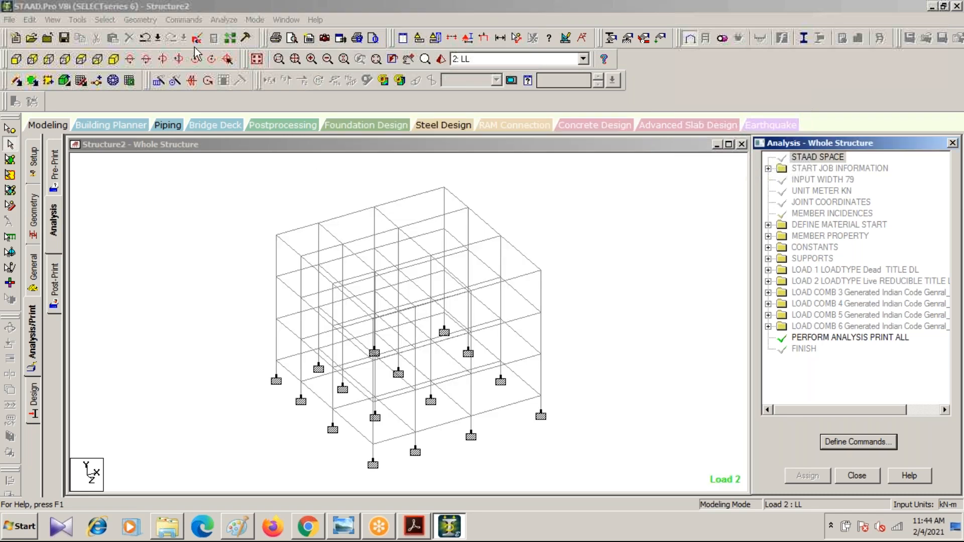
- Save the structure, run the analysis, check its output file and return to the model
left_click(227, 21)
left_click(250, 35)
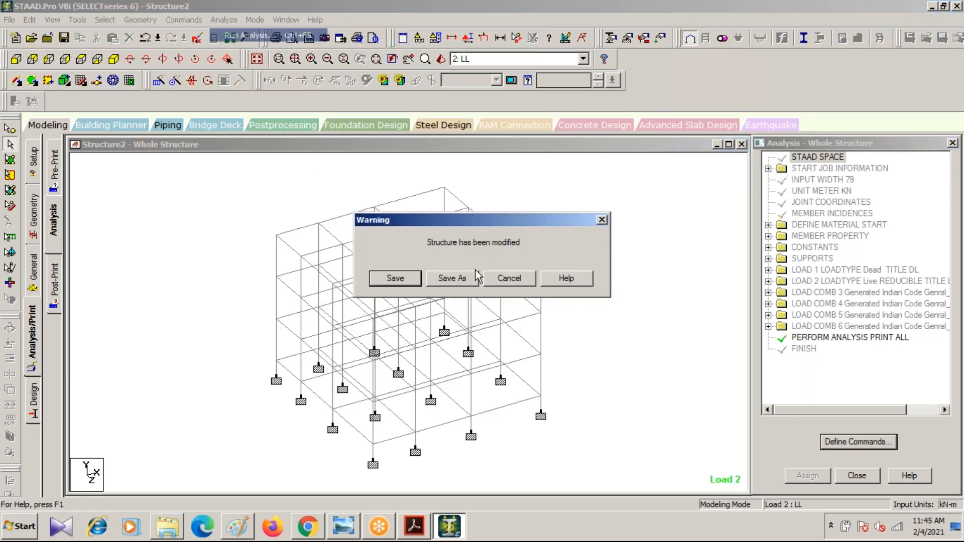
left_click(396, 279)
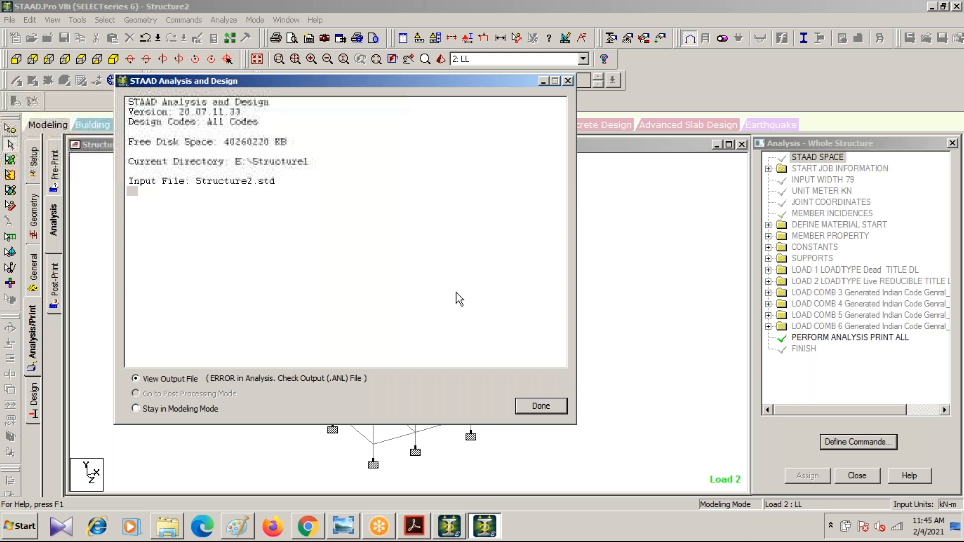
left_click(528, 409)
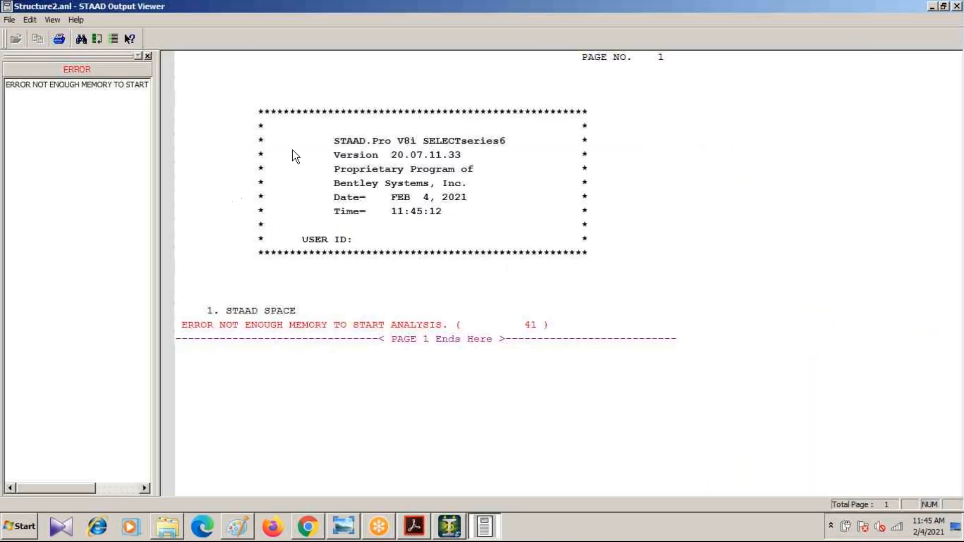
left_click(957, 7)
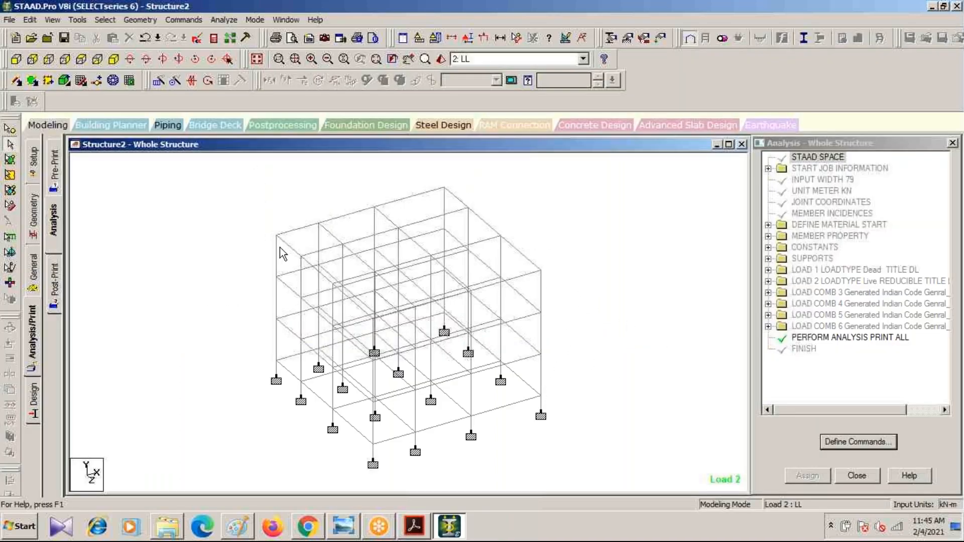